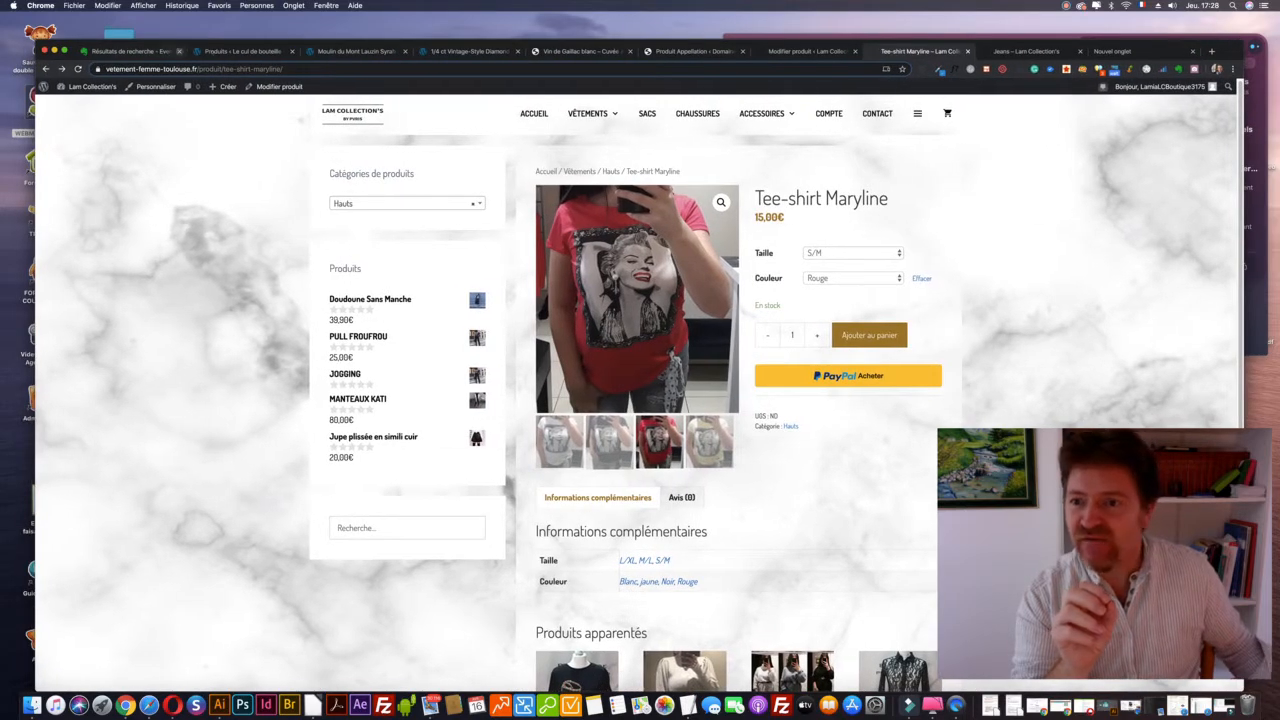
# Review the wine shop's product list and the public page of Moulin du Mont Lauzin Syrah des Cistes
pyautogui.click(216, 52)
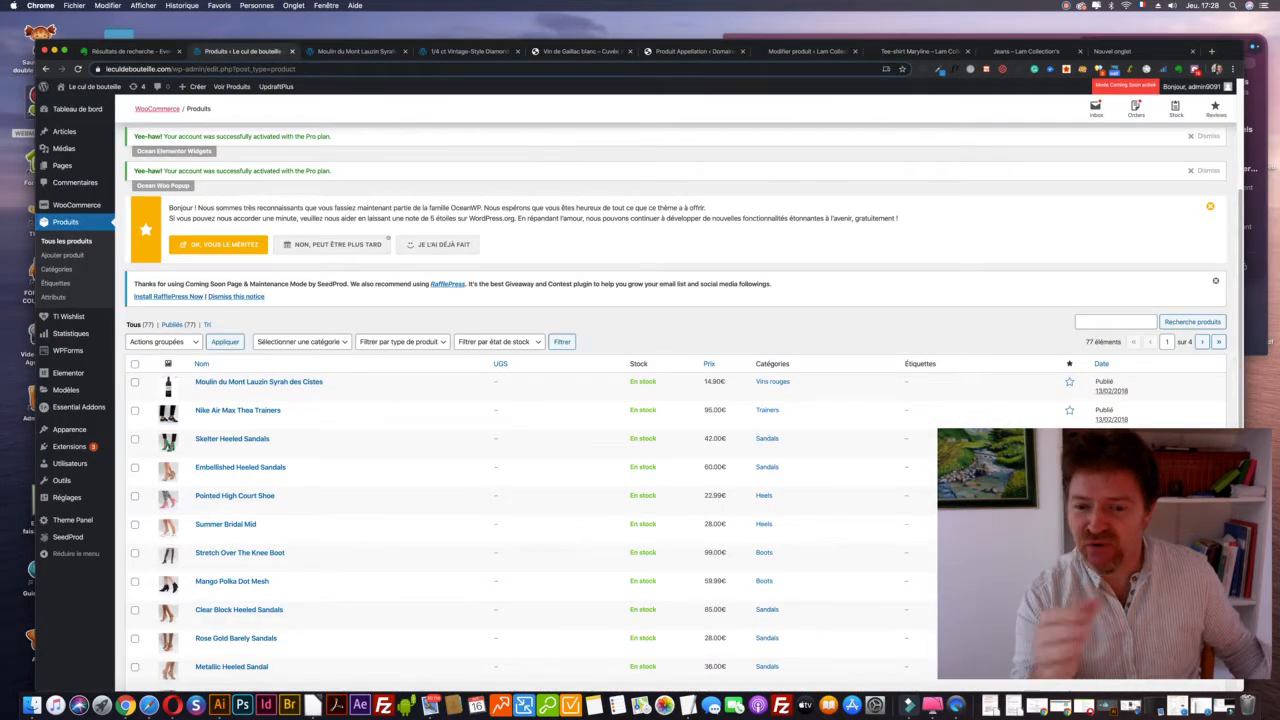
pyautogui.scroll(-1, 676, 407)
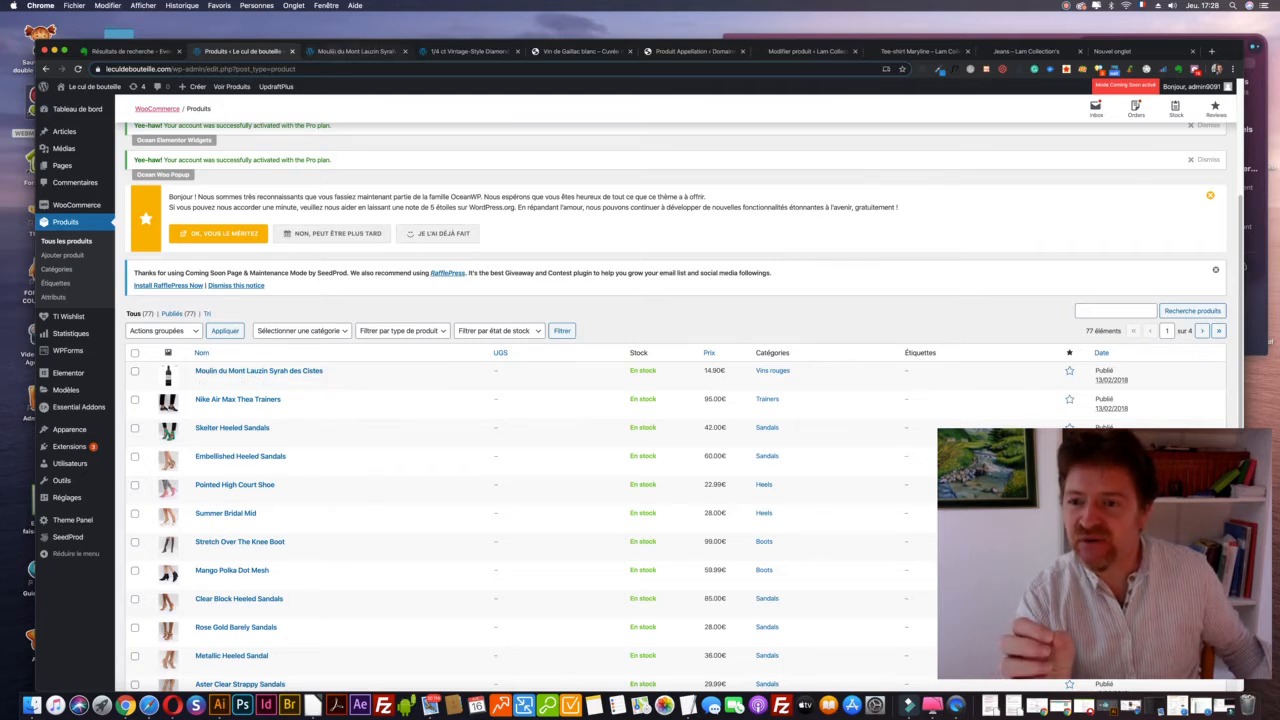
pyautogui.click(355, 51)
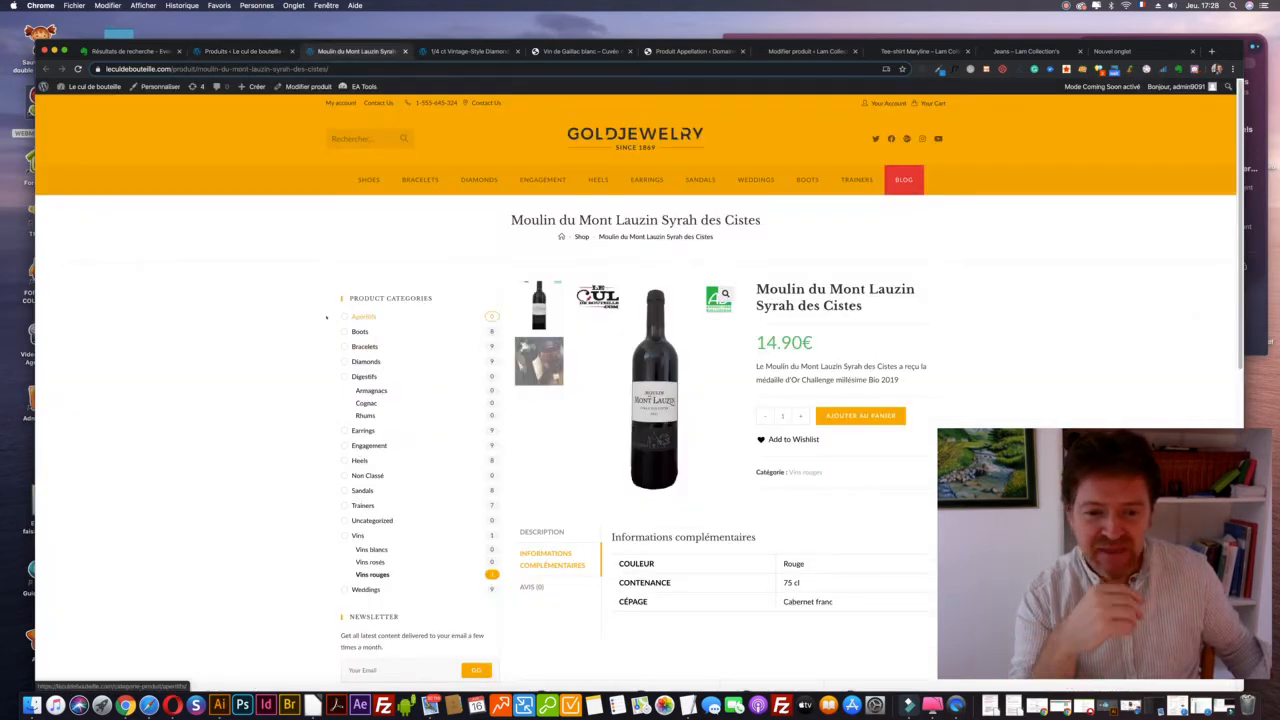
pyautogui.scroll(-4, 326, 317)
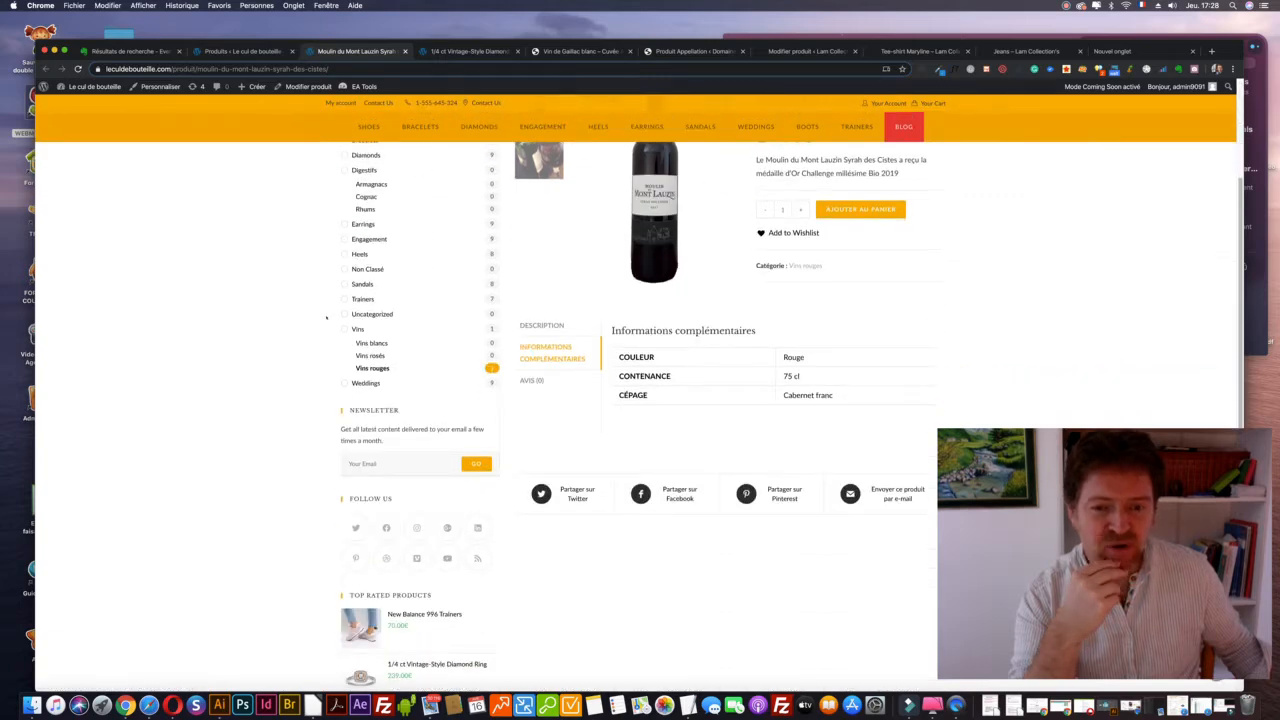
pyautogui.scroll(3, 326, 317)
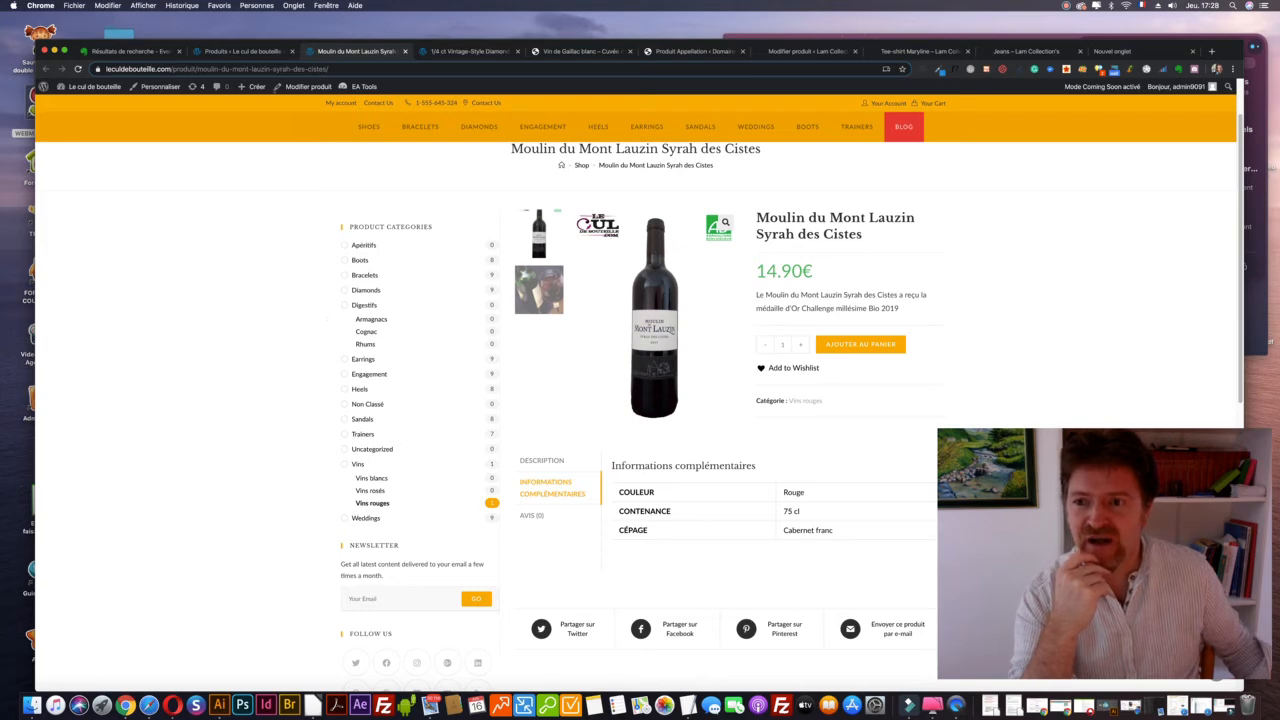
# Duplicate the Moulin du Mont Lauzin Syrah des Cistes product from the wine shop's product list
pyautogui.click(243, 51)
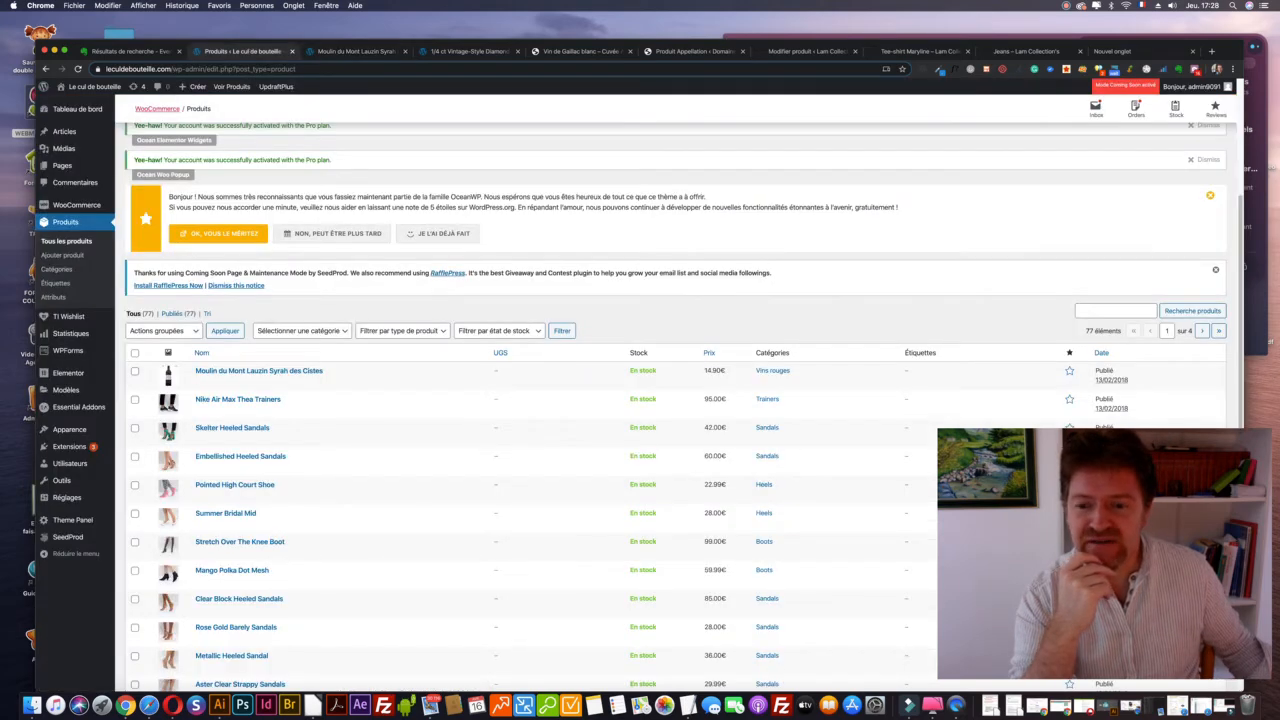
pyautogui.moveTo(277, 369)
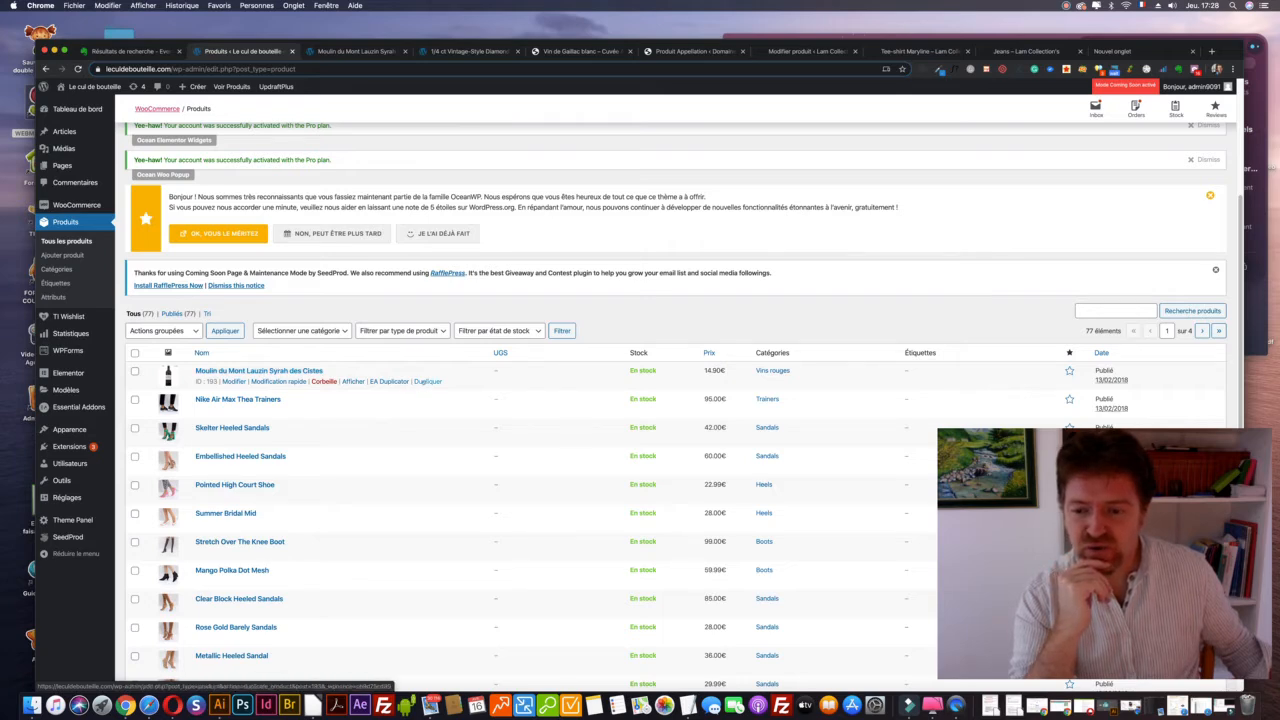
pyautogui.click(428, 381)
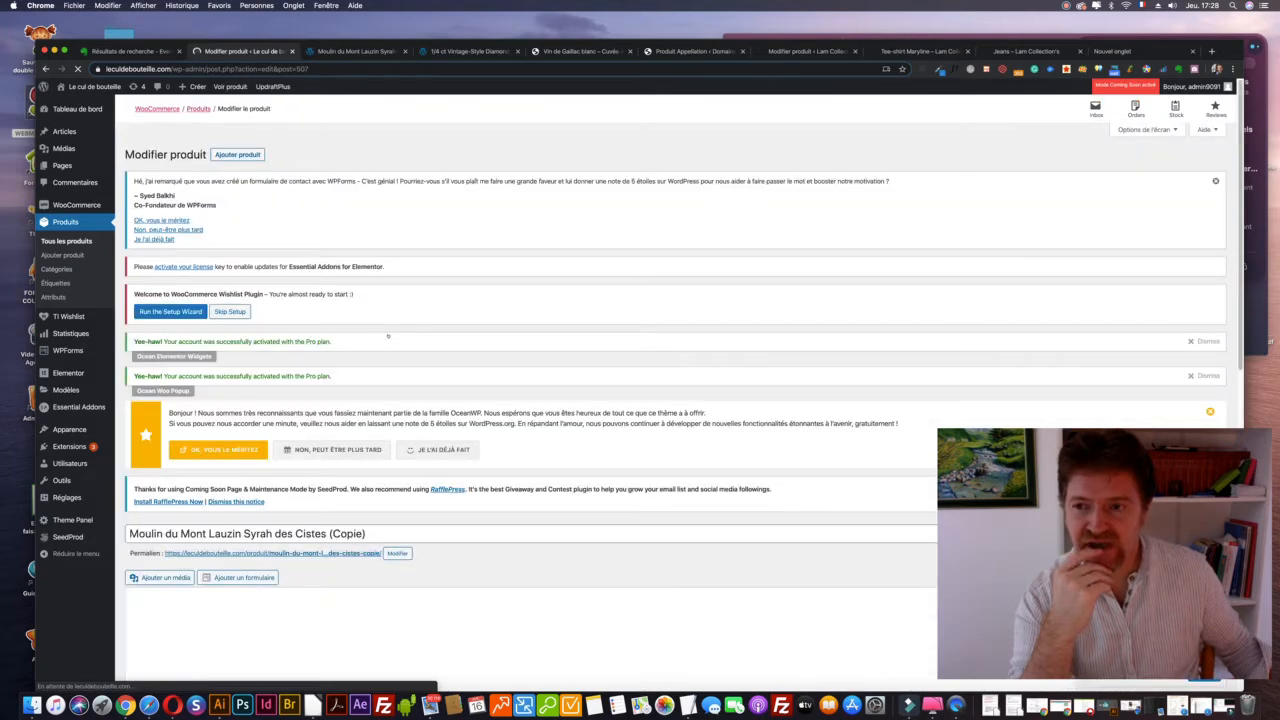
# Rename the duplicated product as "Moulin du Mont Lauzin Syrah des Cistes avec variables"
pyautogui.scroll(-3, 388, 336)
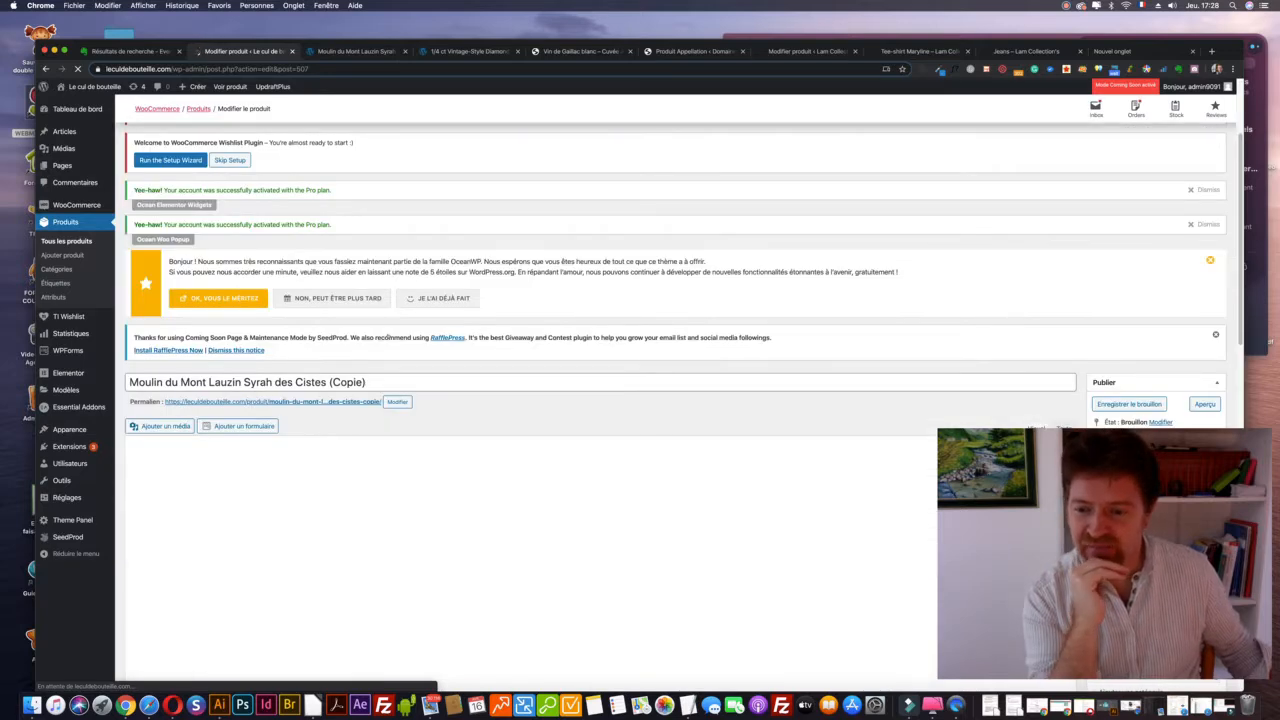
pyautogui.scroll(-1, 388, 336)
pyautogui.scroll(-2, 388, 336)
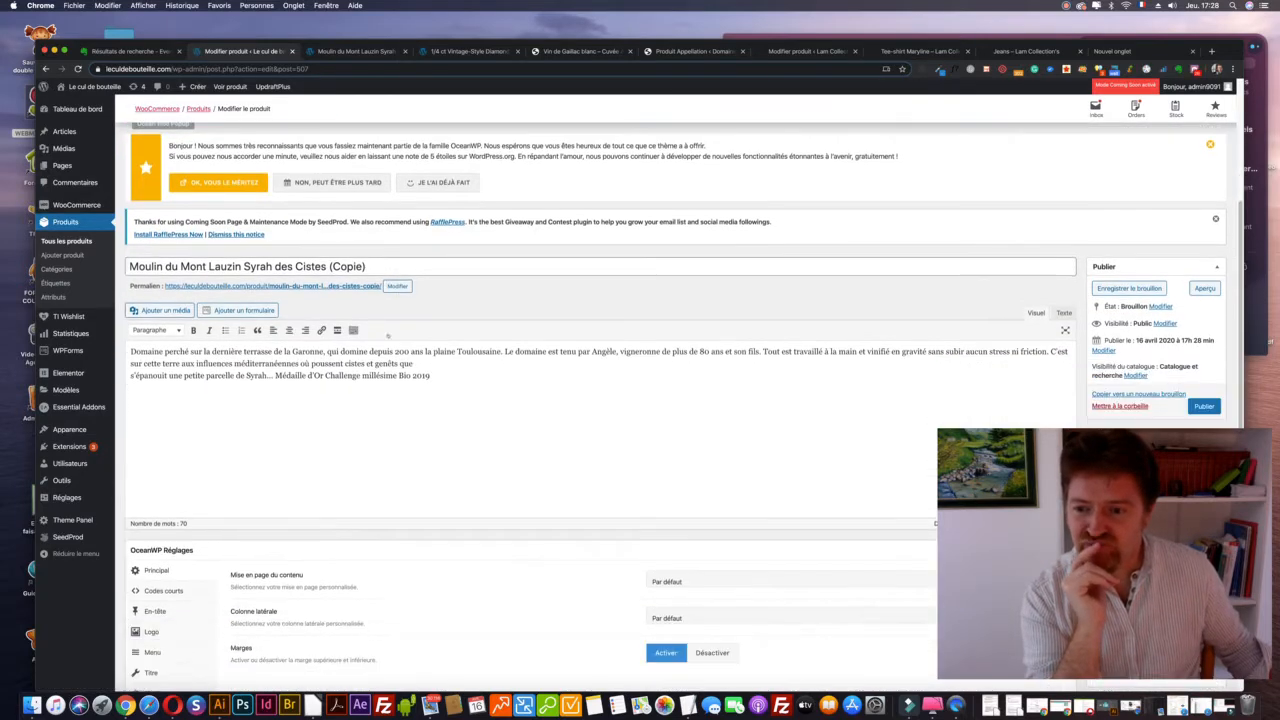
pyautogui.moveTo(329, 266); pyautogui.dragTo(415, 261)
pyautogui.write('avec')
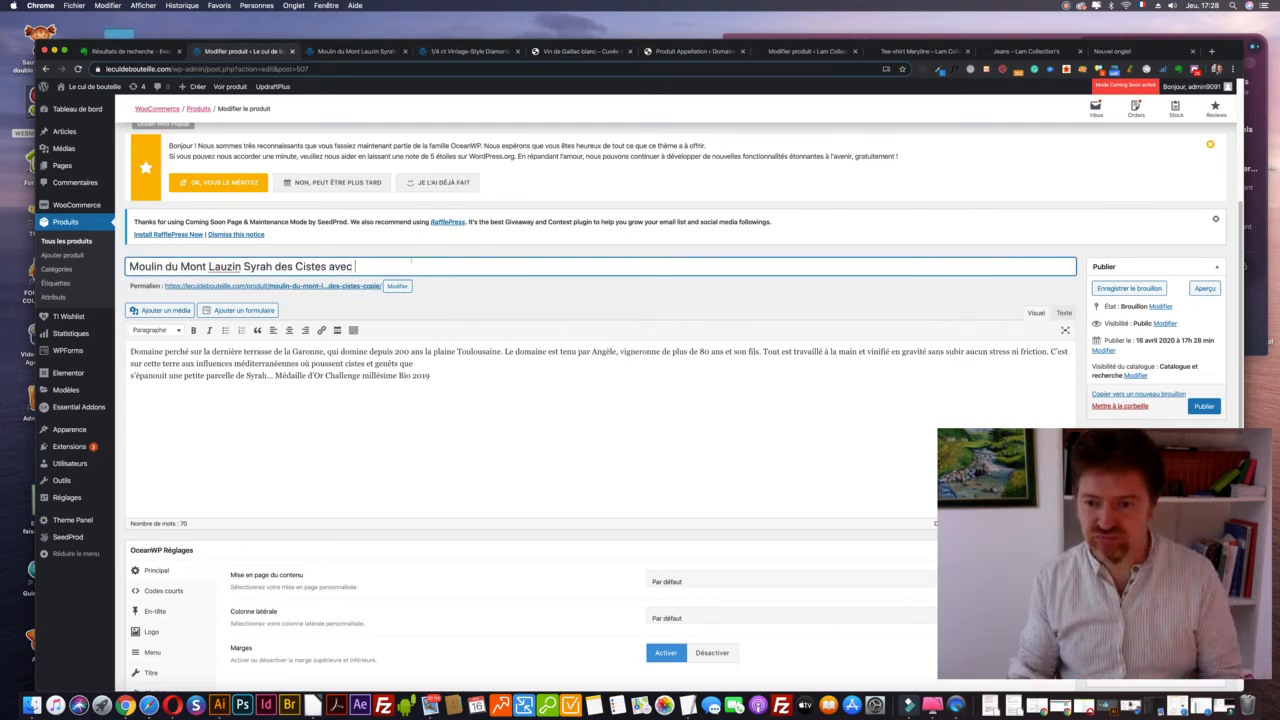
pyautogui.write(' variables')
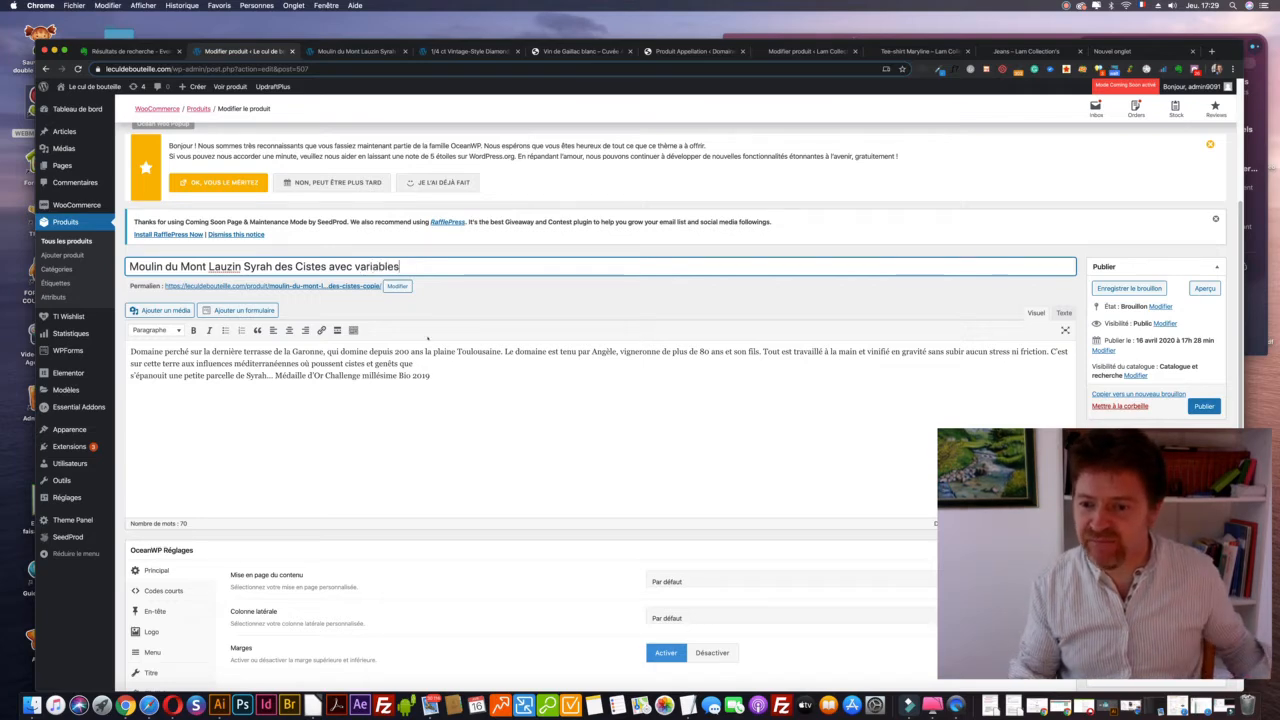
# Change the duplicated wine's product data type to Produit variable
pyautogui.scroll(-5, 850, 286)
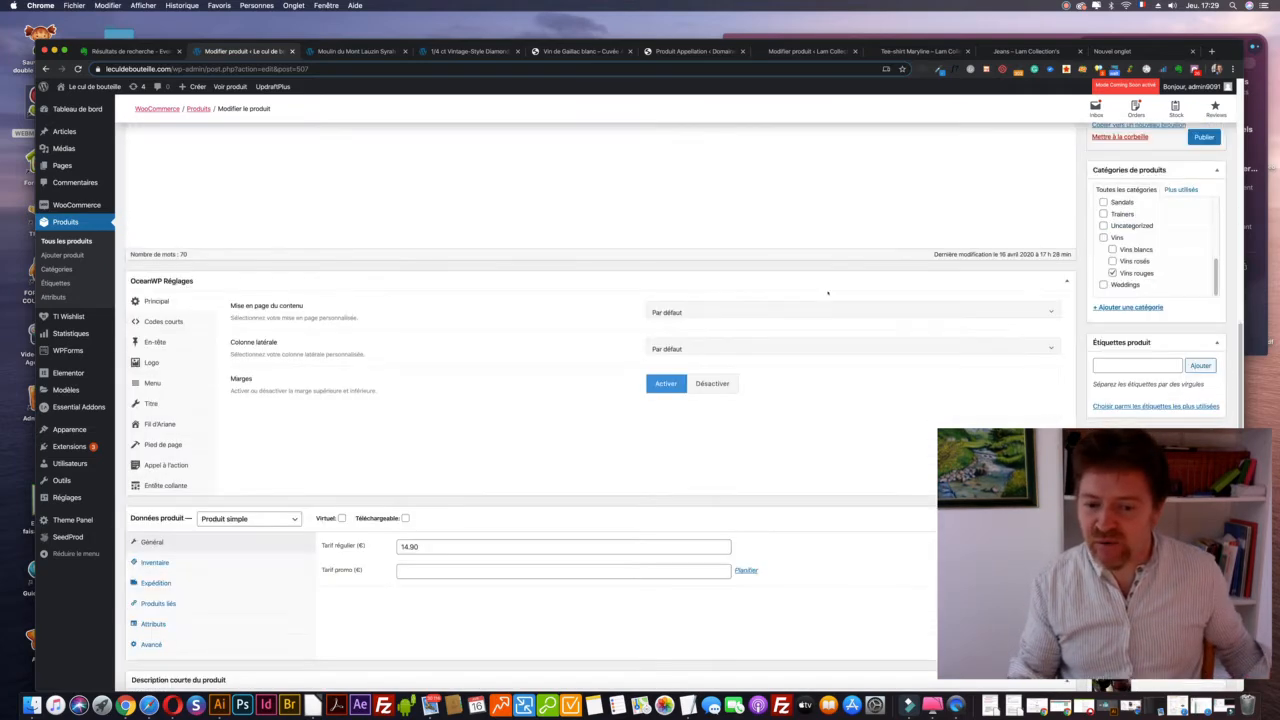
pyautogui.scroll(-3, 830, 300)
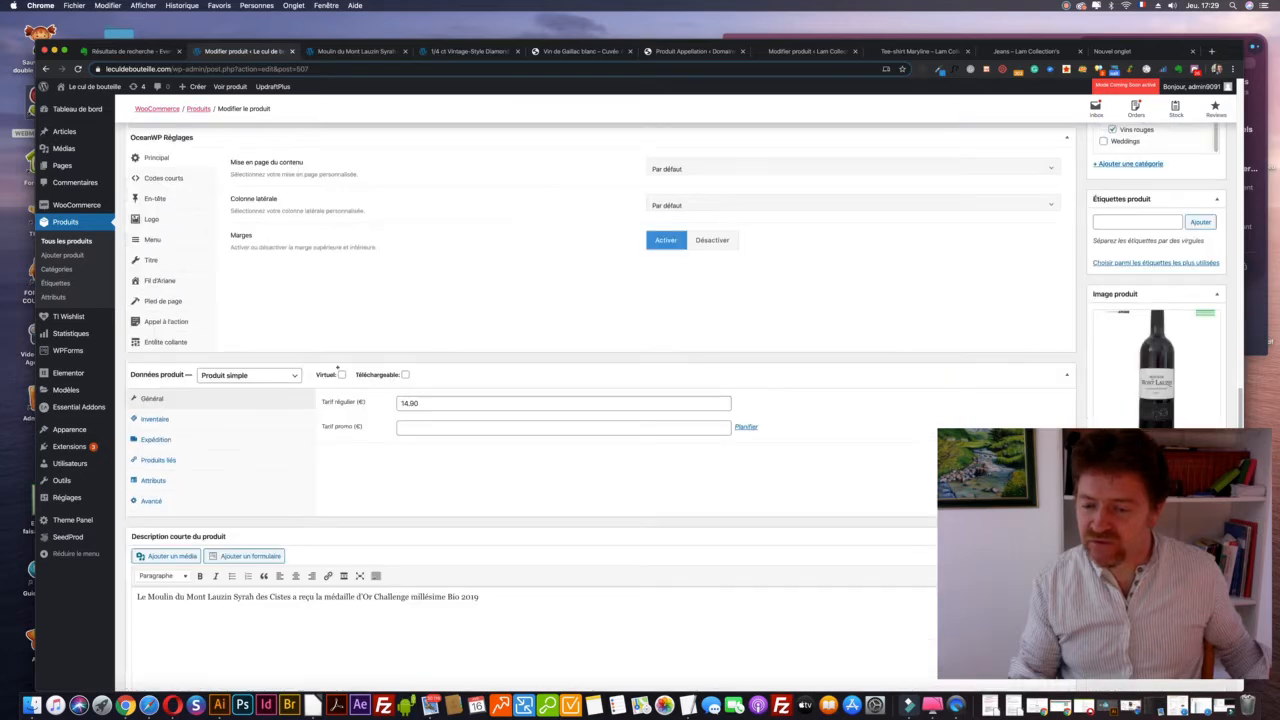
pyautogui.click(250, 375)
pyautogui.click(267, 403)
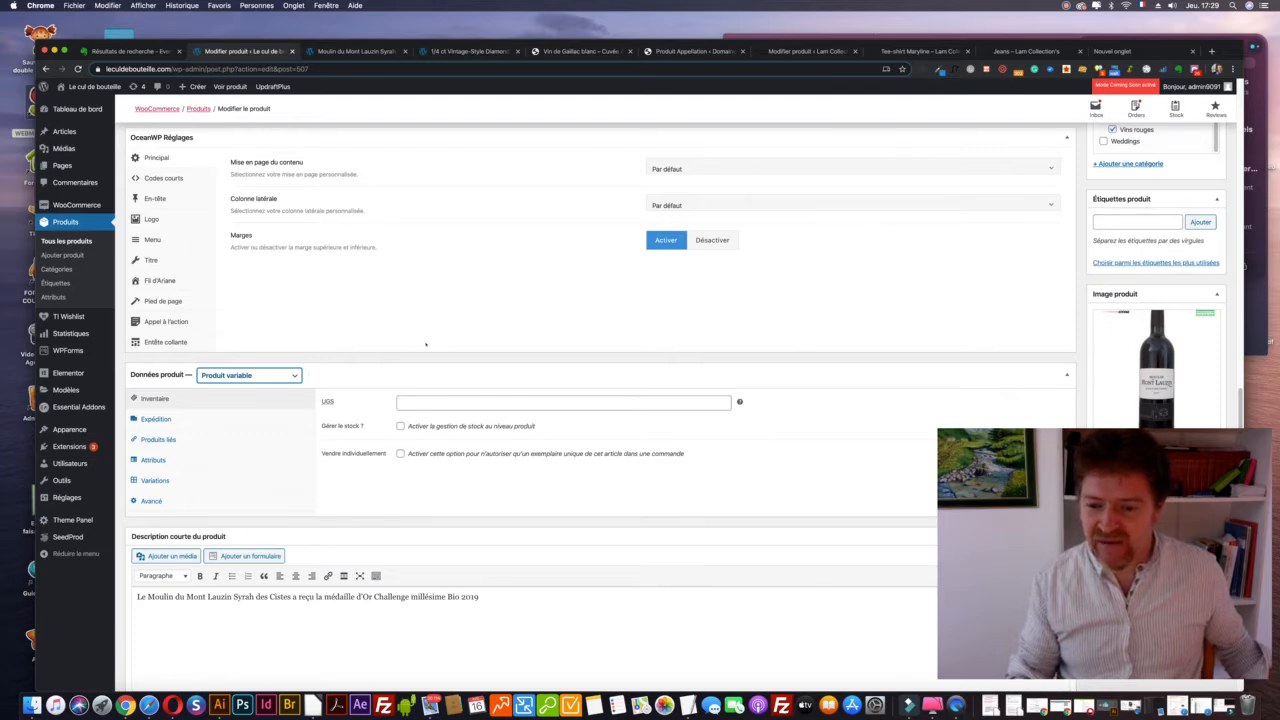
# Enable stock management at product level in the wine's inventory settings
pyautogui.click(400, 426)
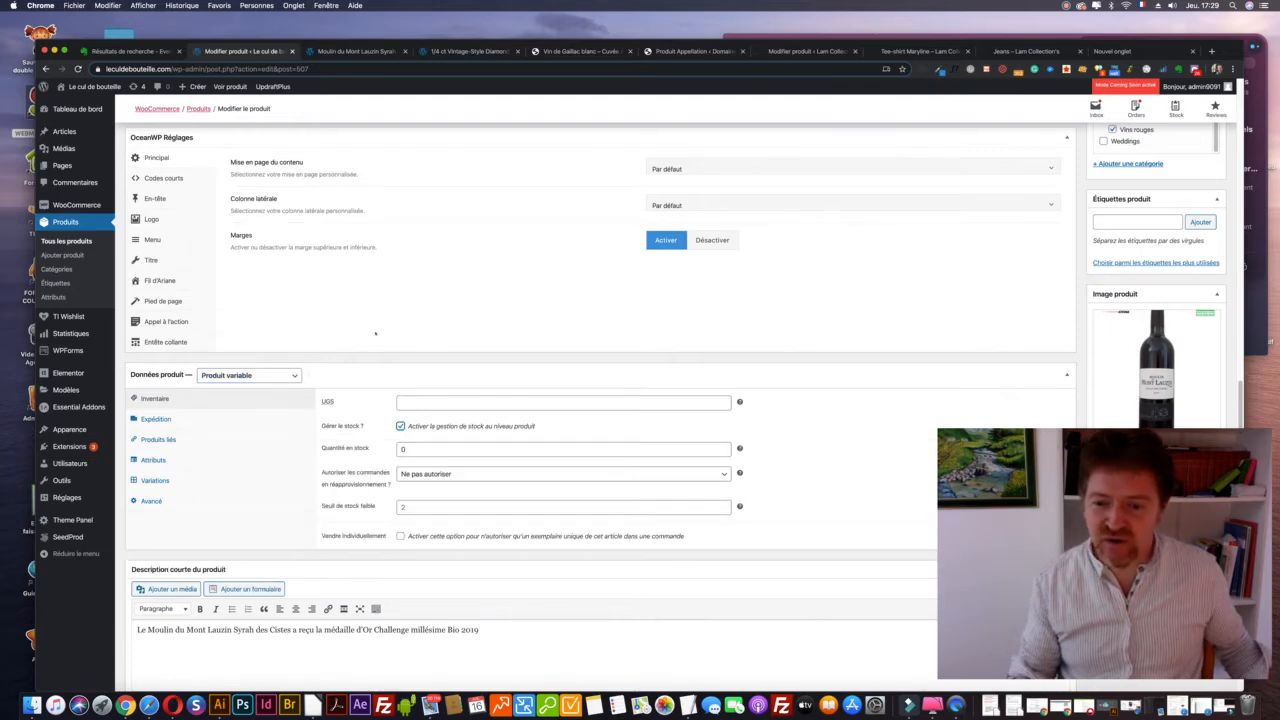
pyautogui.scroll(-1, 374, 330)
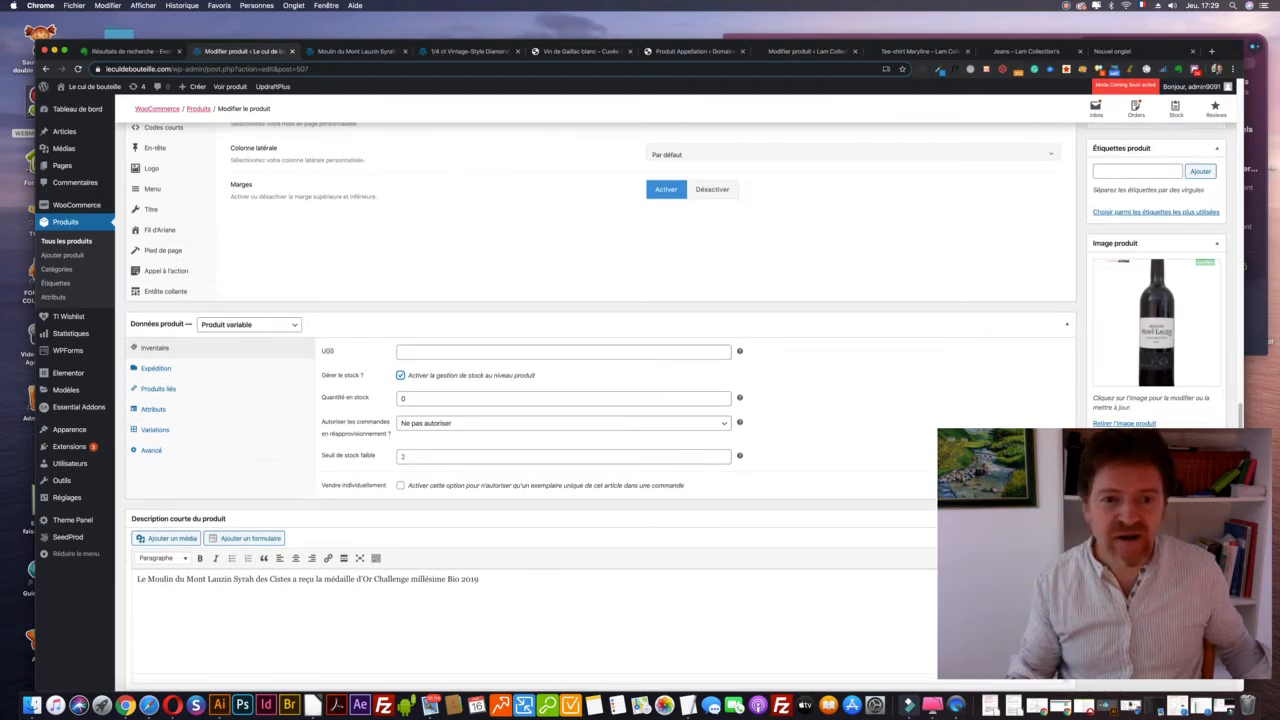
# Examine the Tee-shirt Maryline's public page, then its variations and general product data in the editor as a variable product example
pyautogui.click(921, 50)
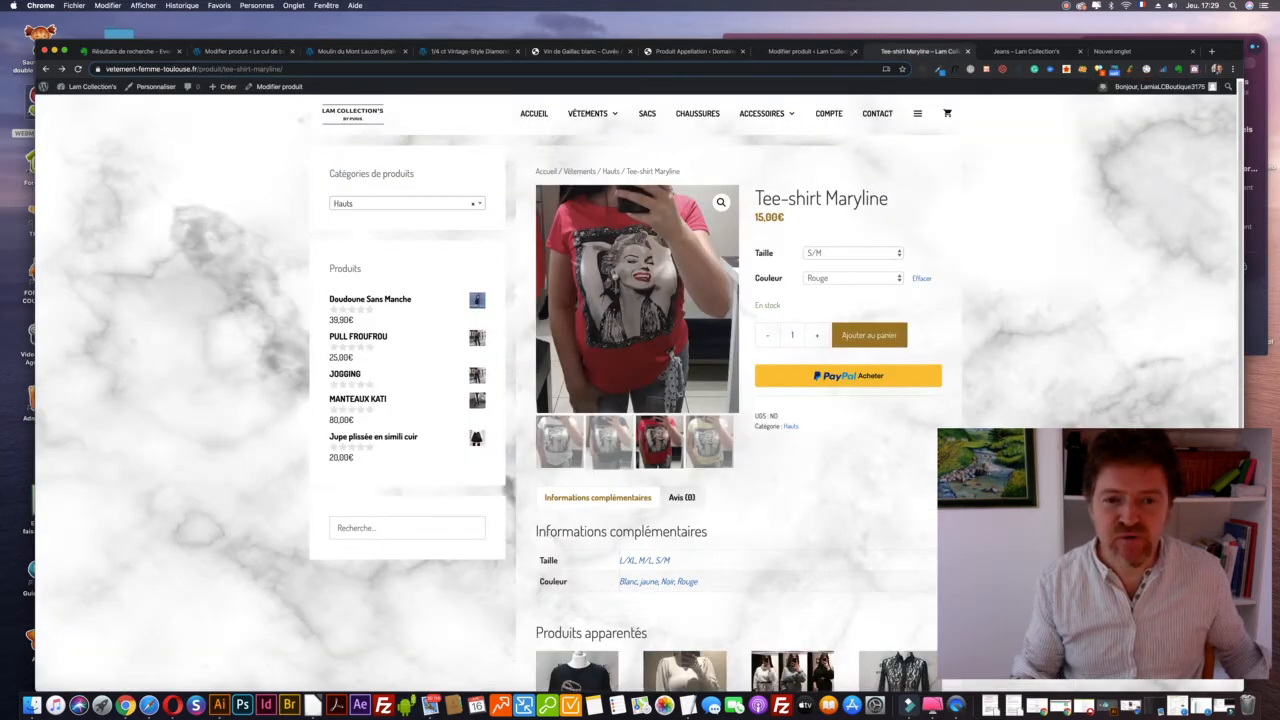
pyautogui.click(833, 52)
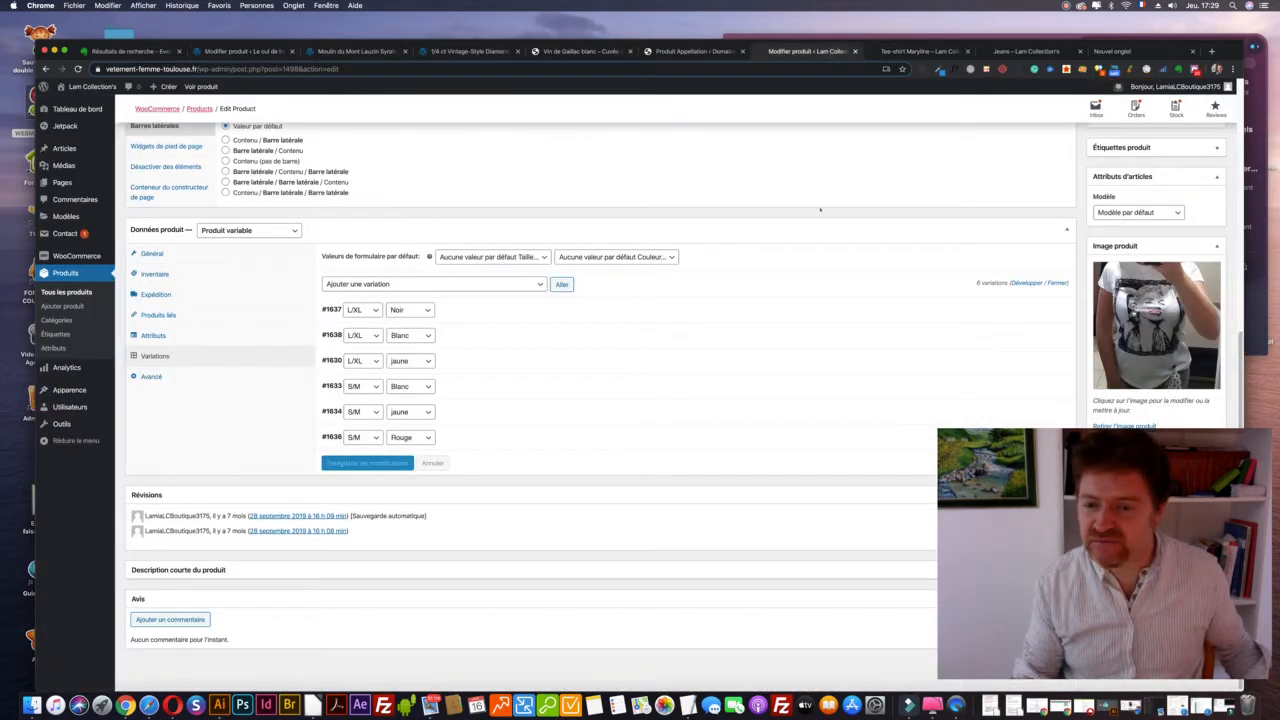
pyautogui.scroll(5, 838, 189)
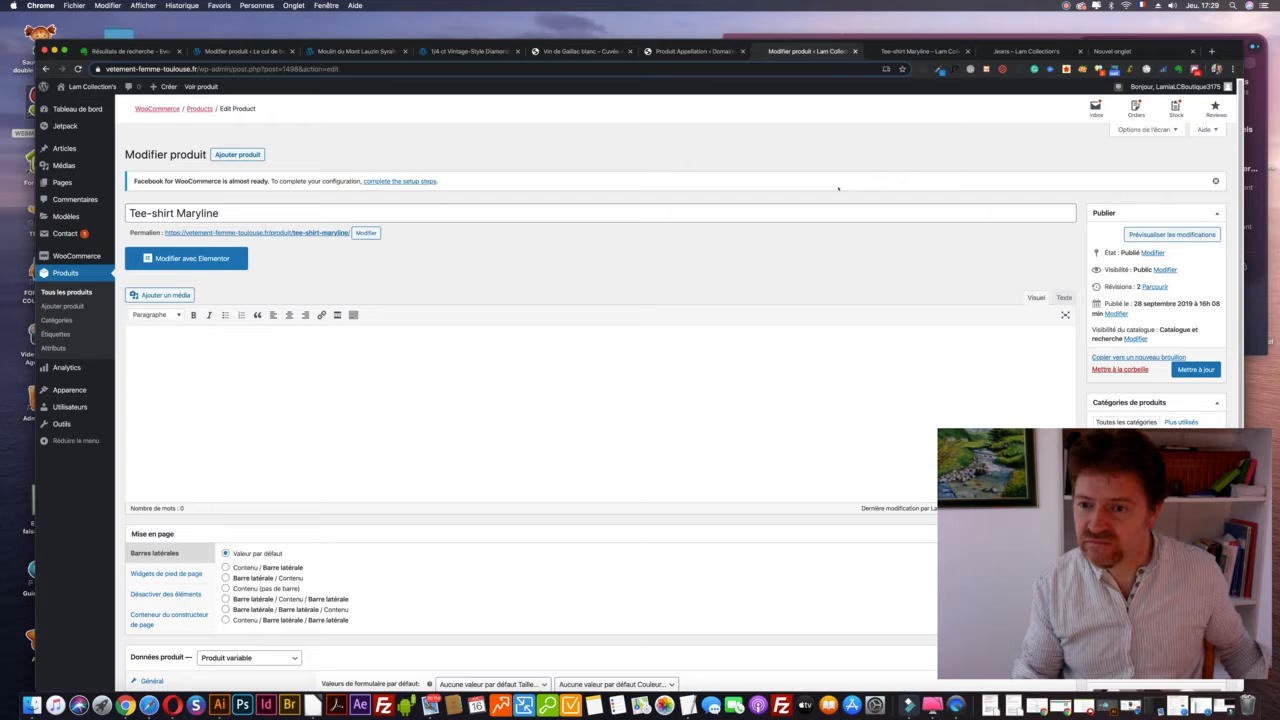
pyautogui.scroll(-5, 838, 189)
pyautogui.click(214, 246)
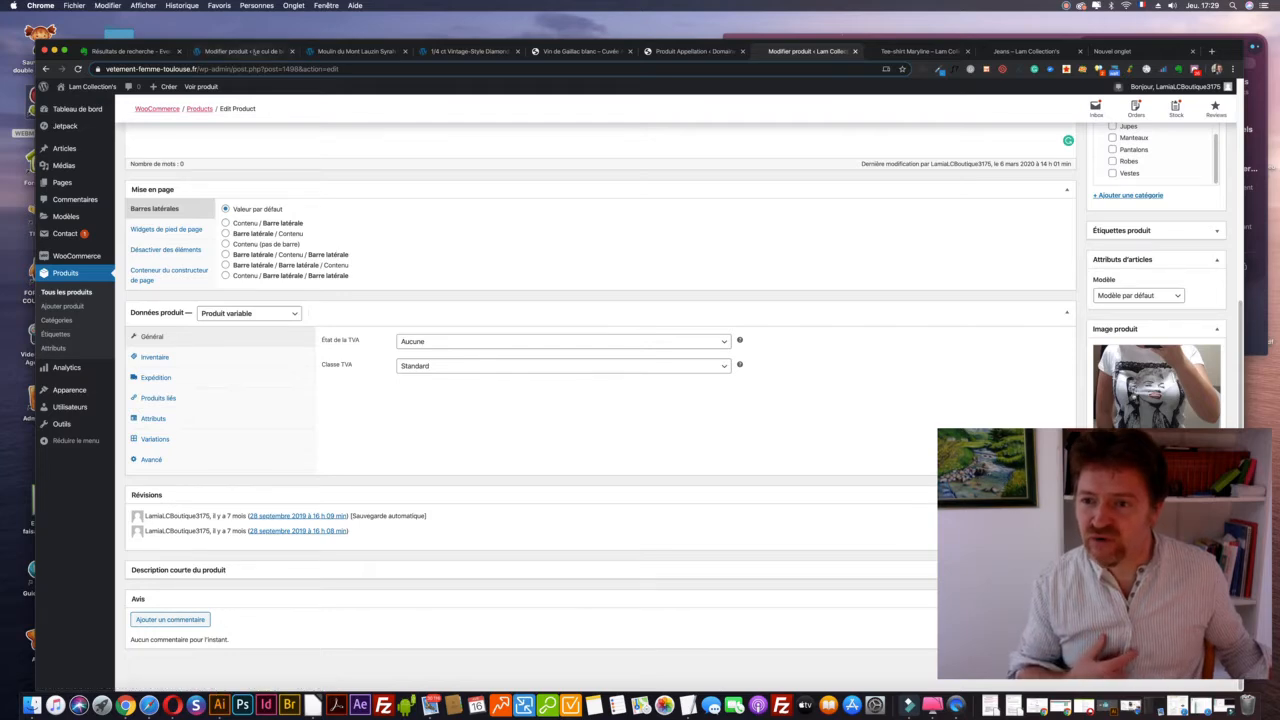
# Return to the duplicated wine product and disable stock management at product level
pyautogui.click(232, 52)
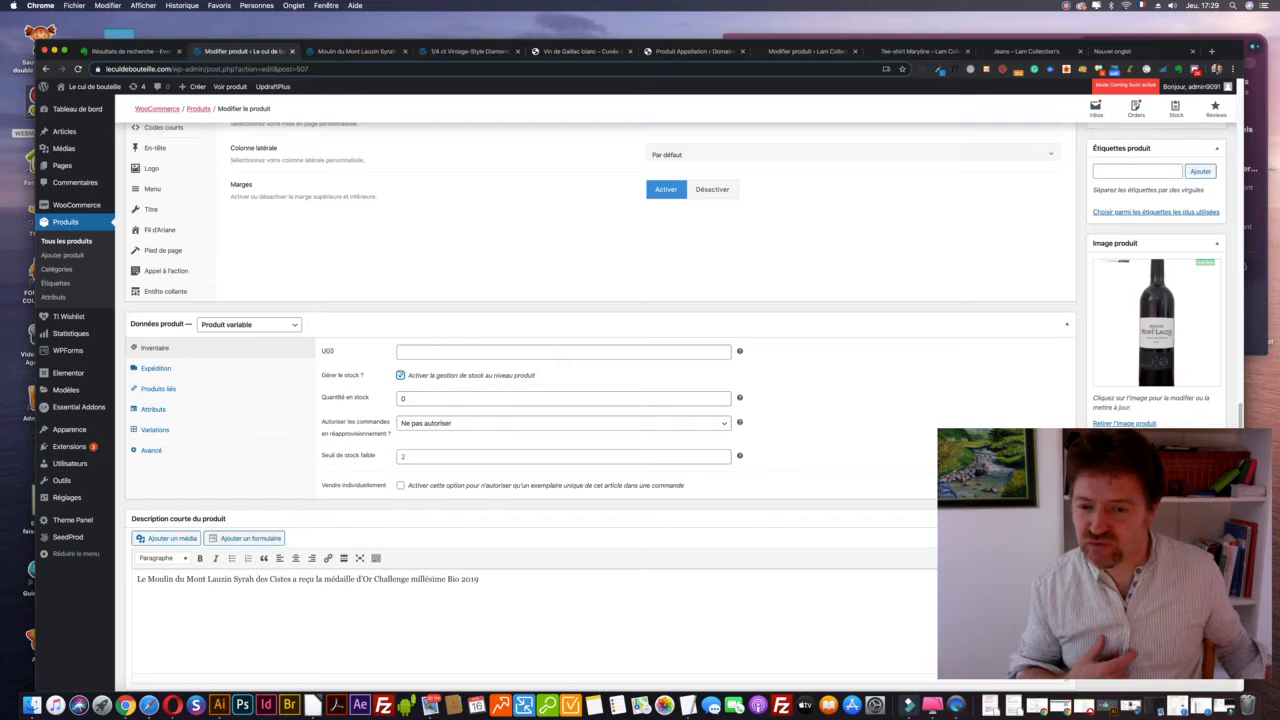
pyautogui.click(371, 376)
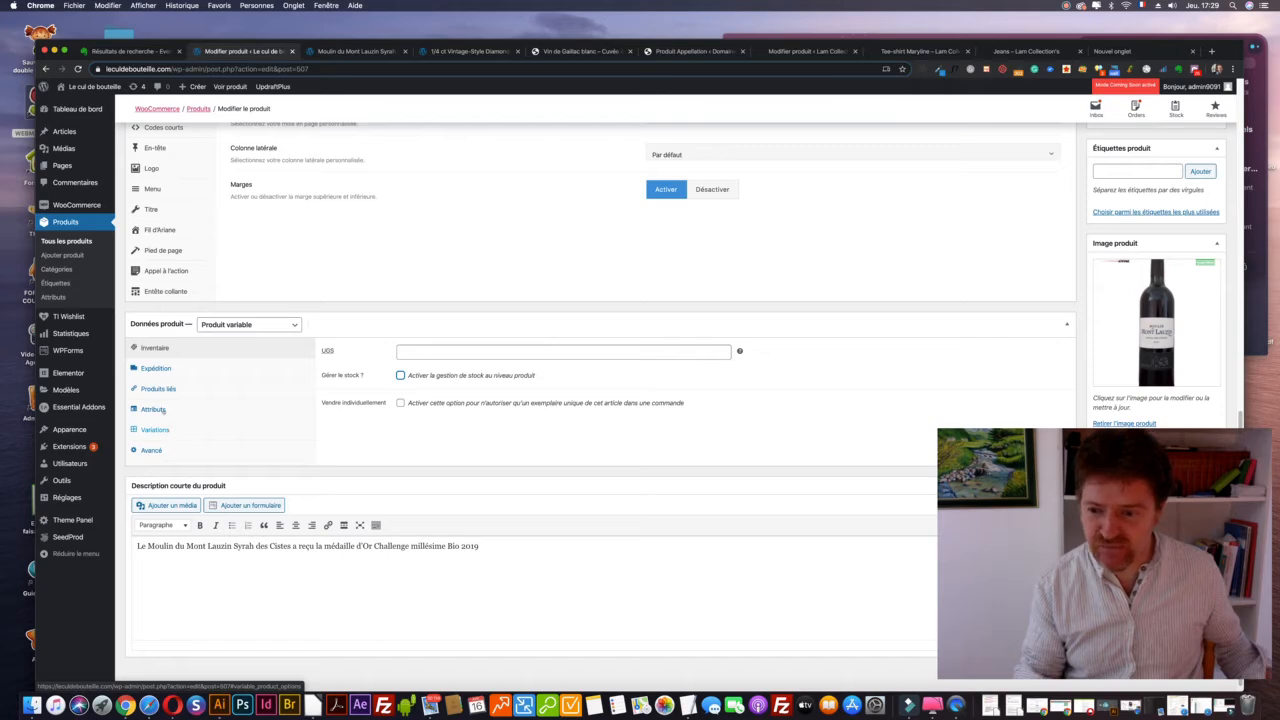
# Check the duplicated wine's attributes and the requirements for creating its variations
pyautogui.click(155, 410)
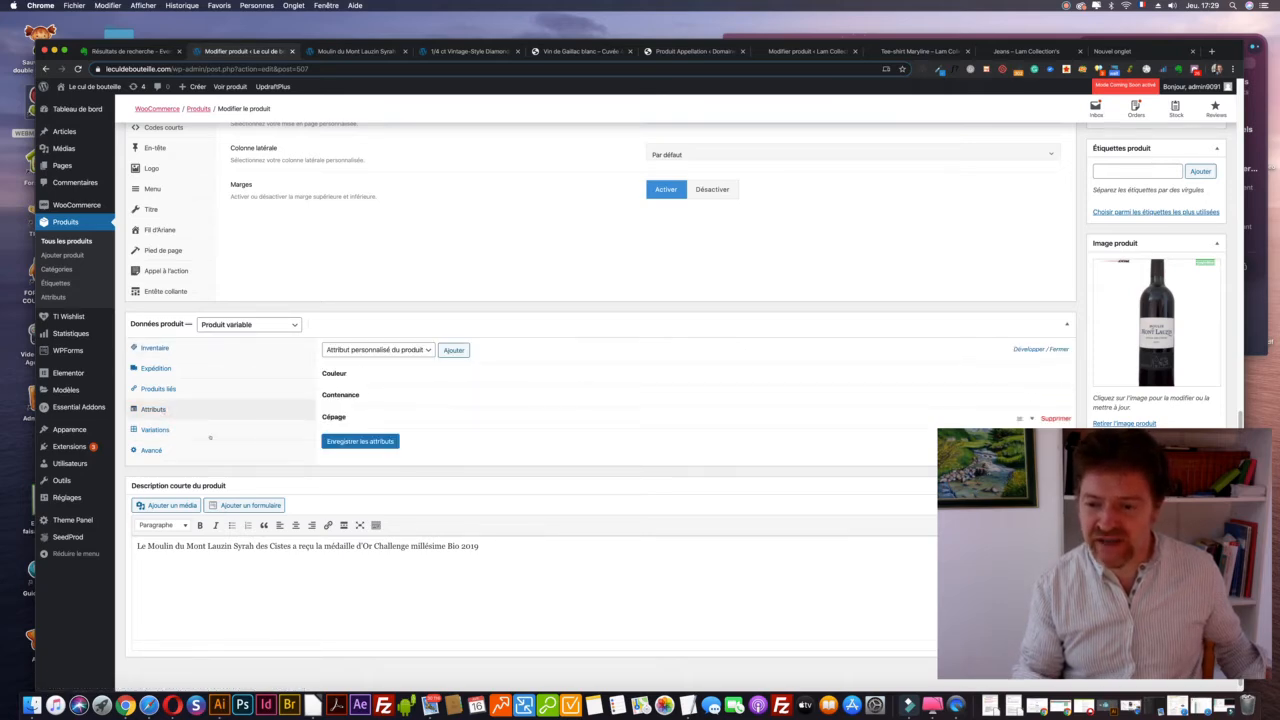
pyautogui.click(155, 430)
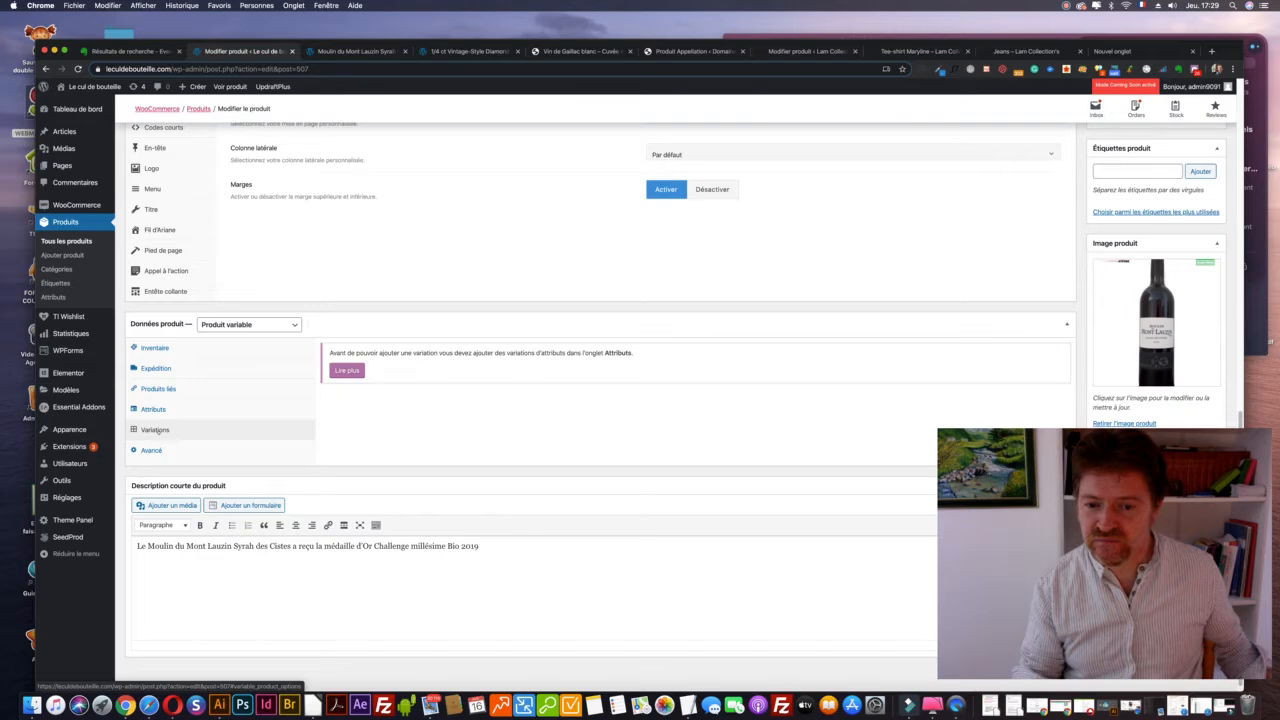
pyautogui.click(154, 409)
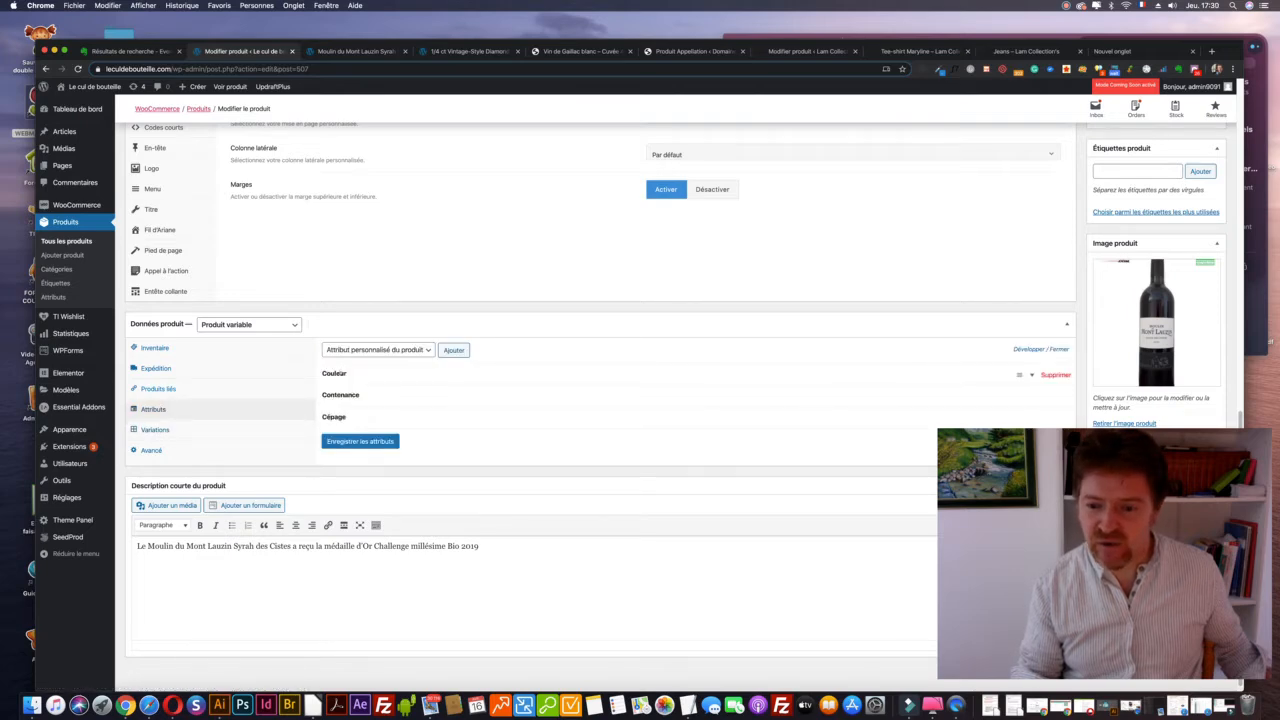
# Examine the attributes available for the product and expand the details of its Couleur attribute
pyautogui.click(365, 350)
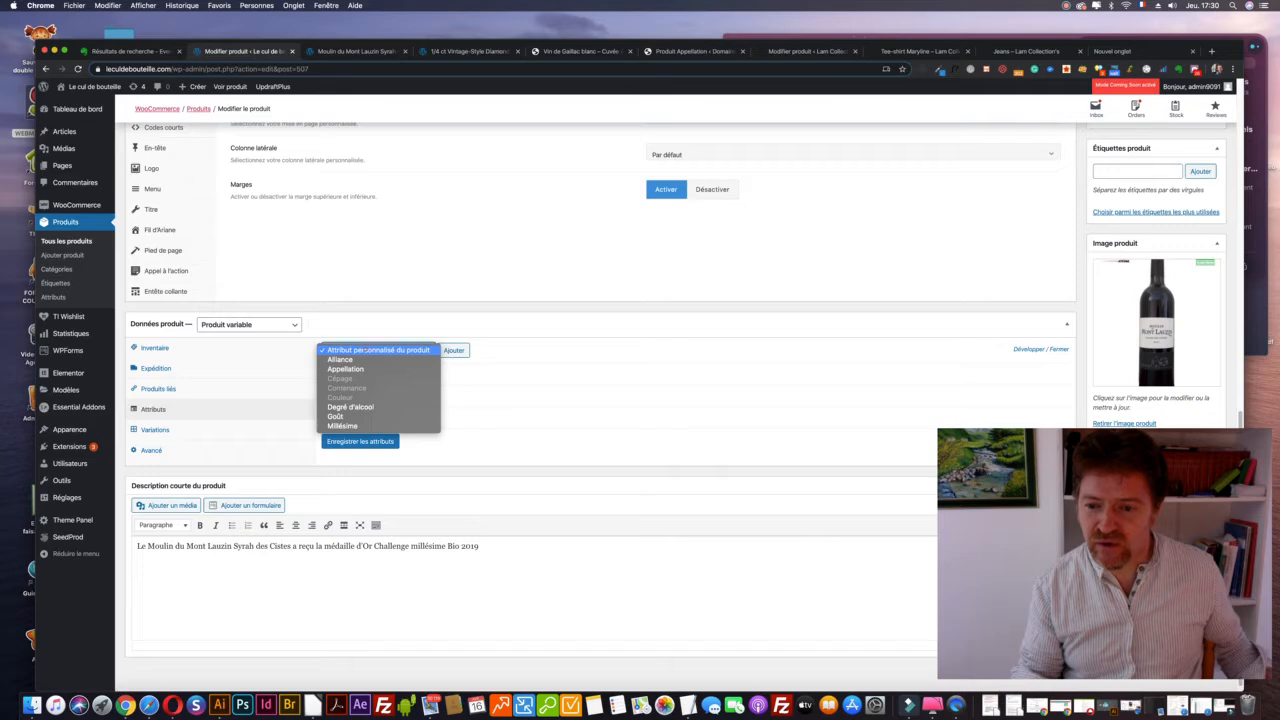
pyautogui.click(511, 388)
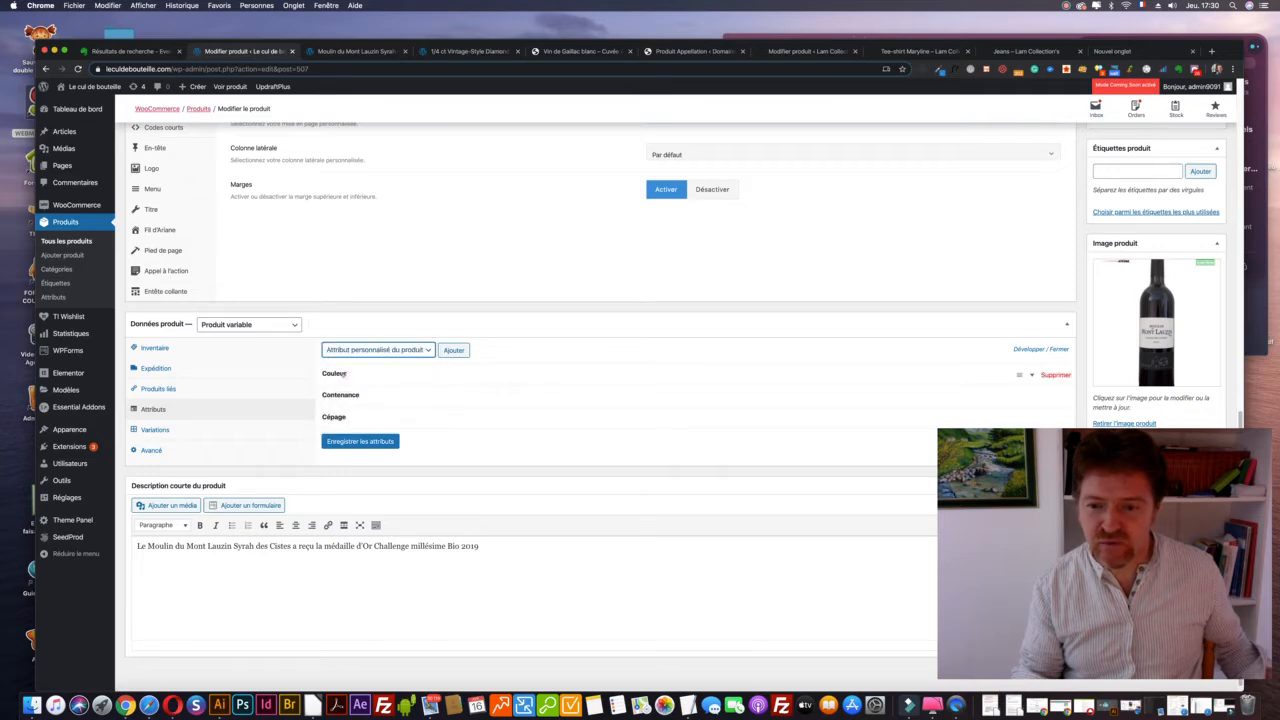
pyautogui.click(343, 374)
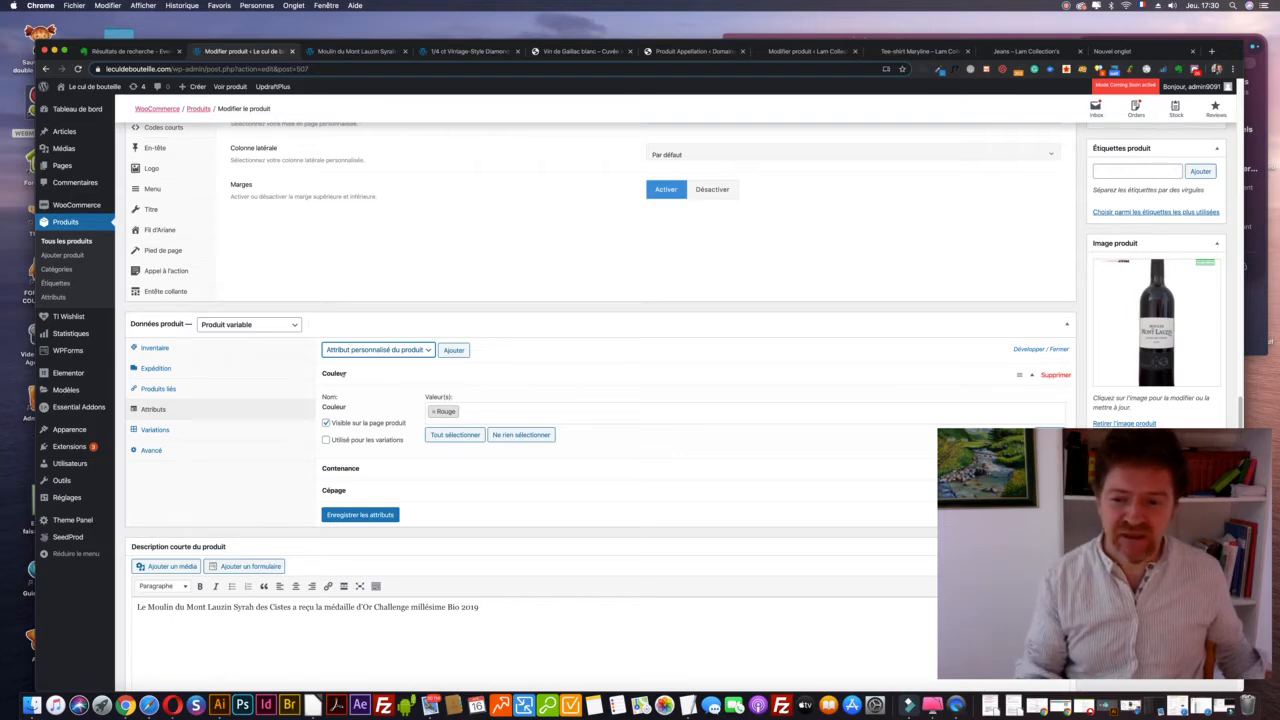
pyautogui.click(378, 350)
pyautogui.click(531, 333)
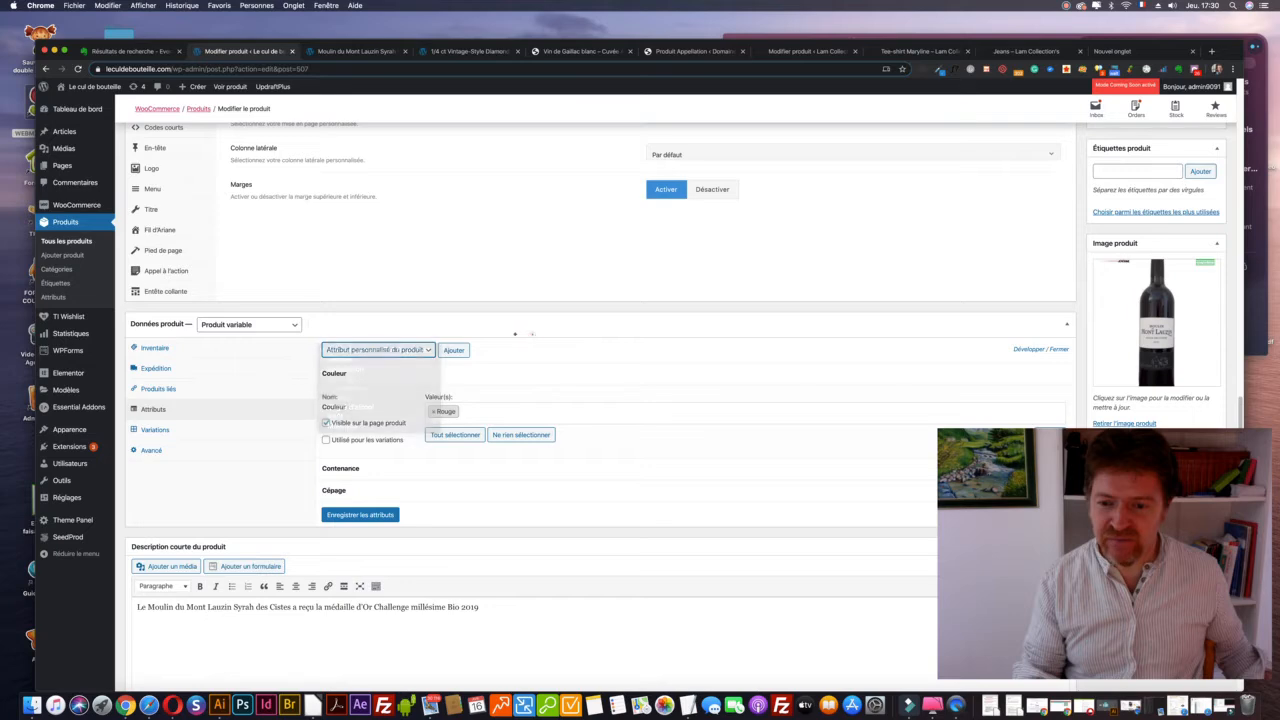
pyautogui.click(426, 351)
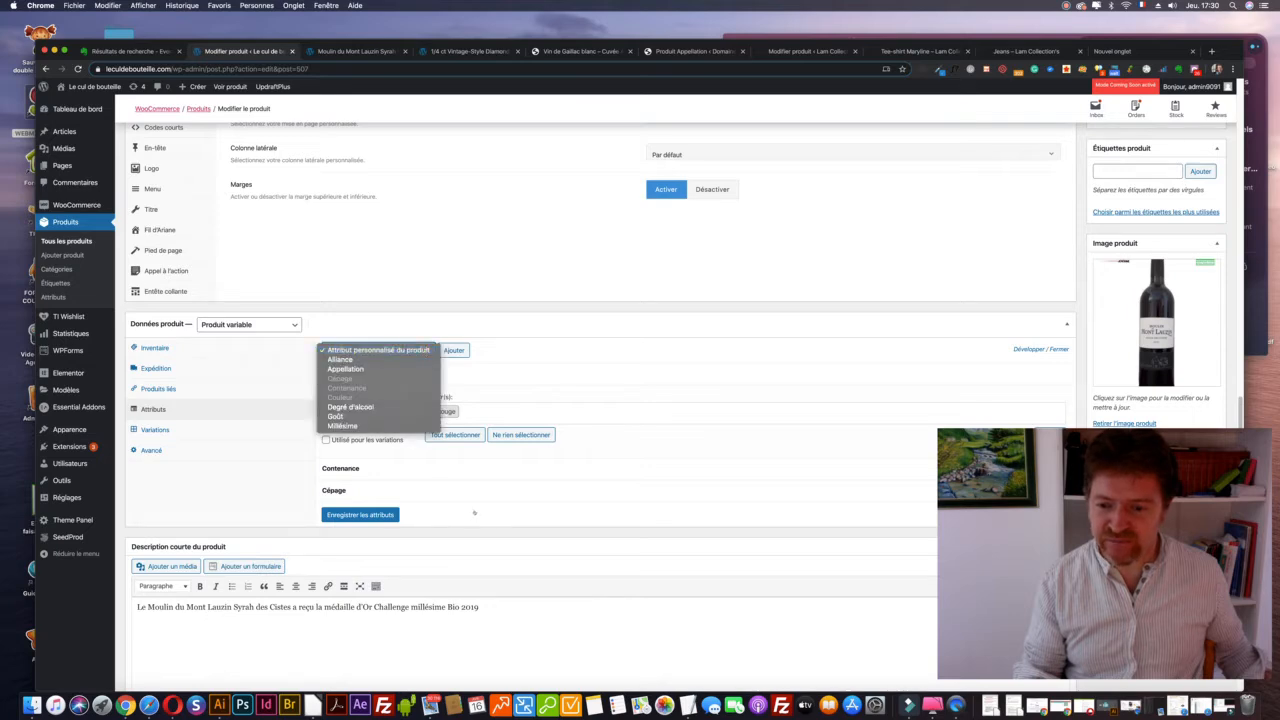
pyautogui.click(474, 513)
# Expand the Contenance attribute and add the values 50 cl and 1 l alongside 75 cl
pyautogui.click(338, 468)
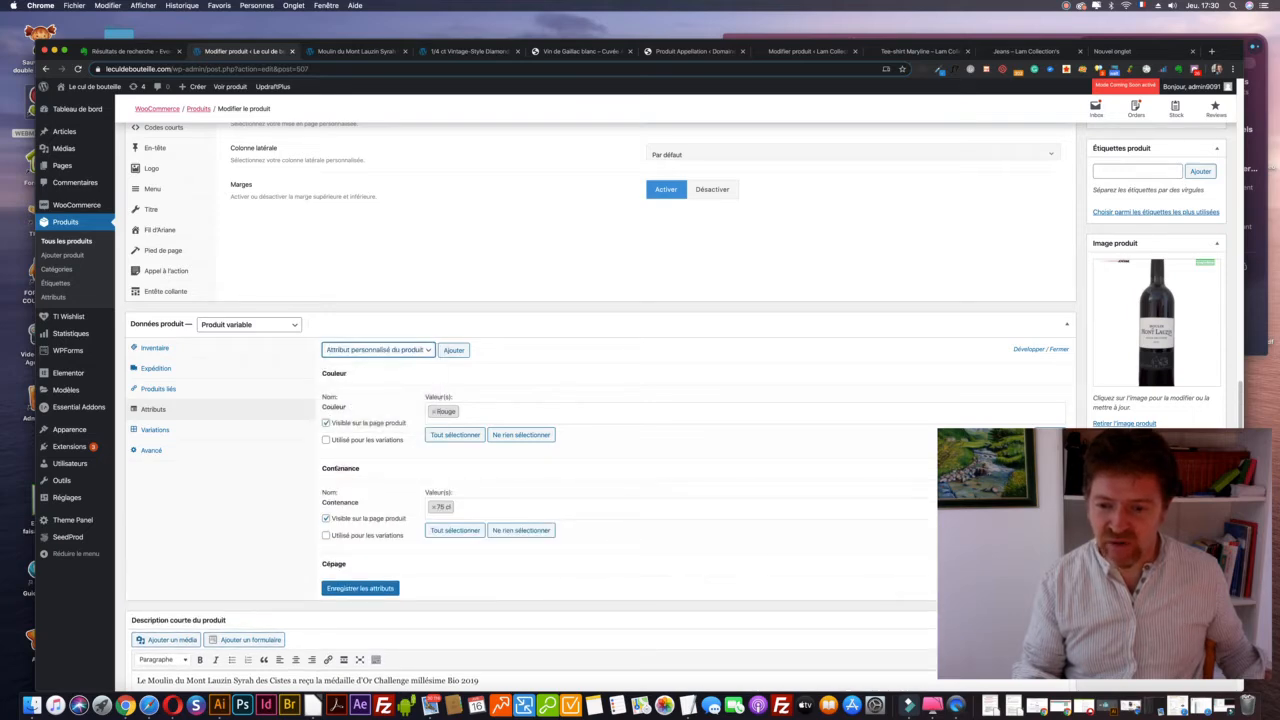
pyautogui.click(466, 504)
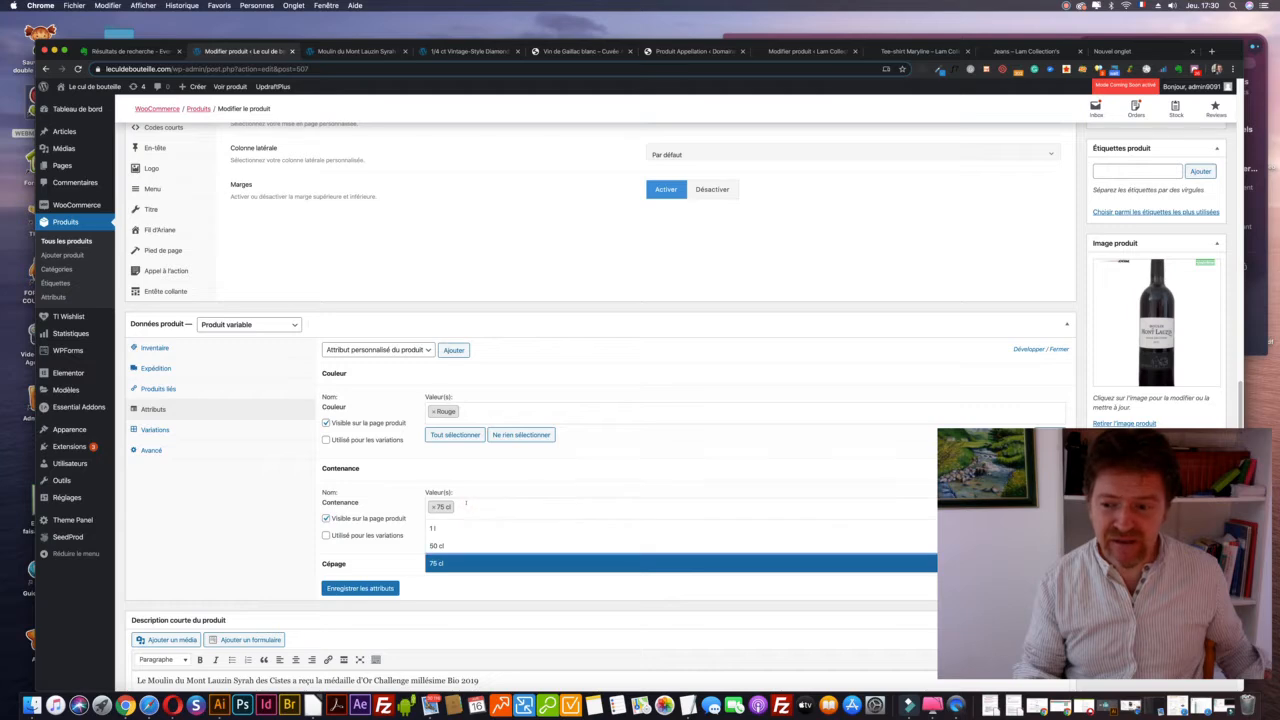
pyautogui.scroll(-1, 466, 503)
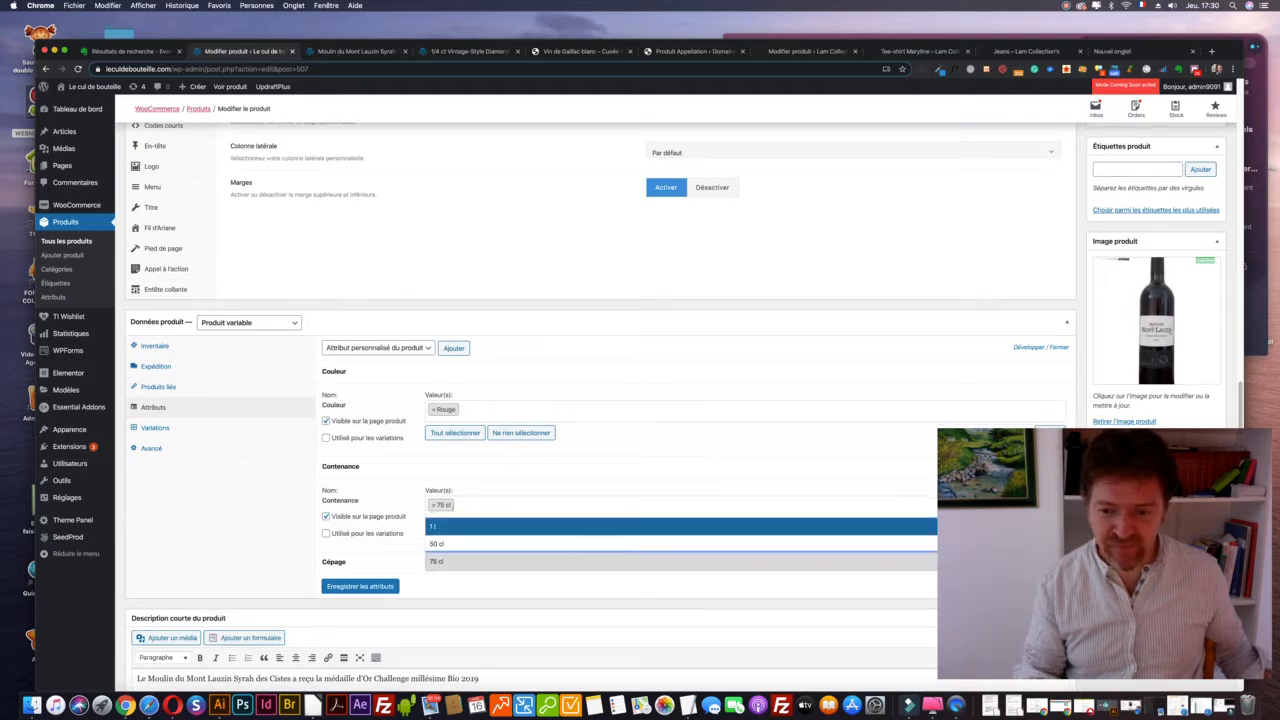
pyautogui.click(437, 543)
pyautogui.click(494, 505)
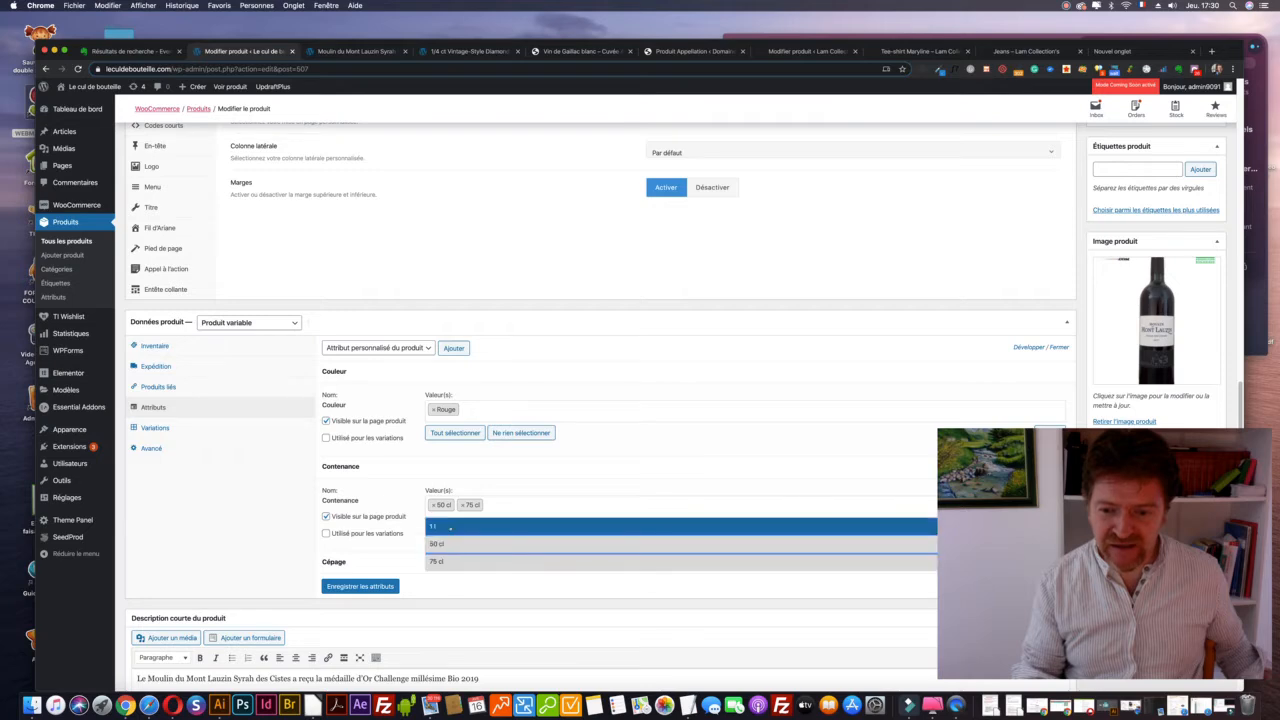
pyautogui.click(440, 527)
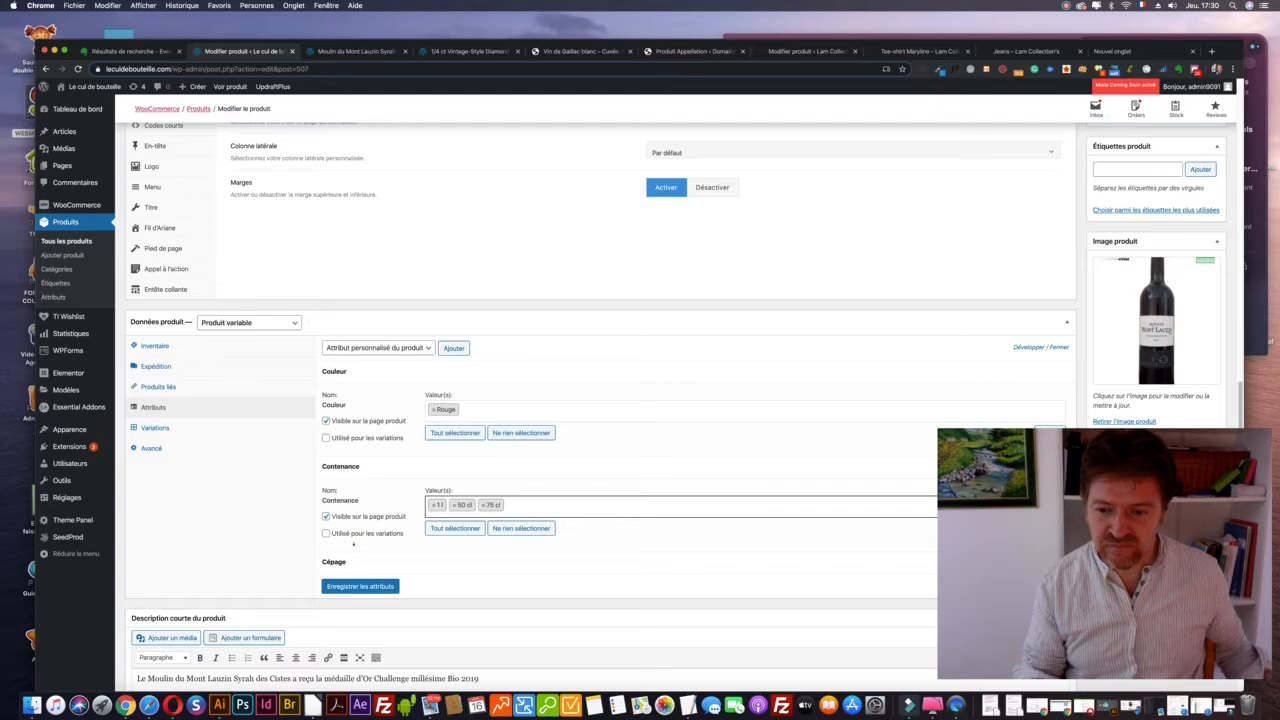
# Enable the Contenance attribute for use in variations and save the product's attributes
pyautogui.scroll(-2, 607, 402)
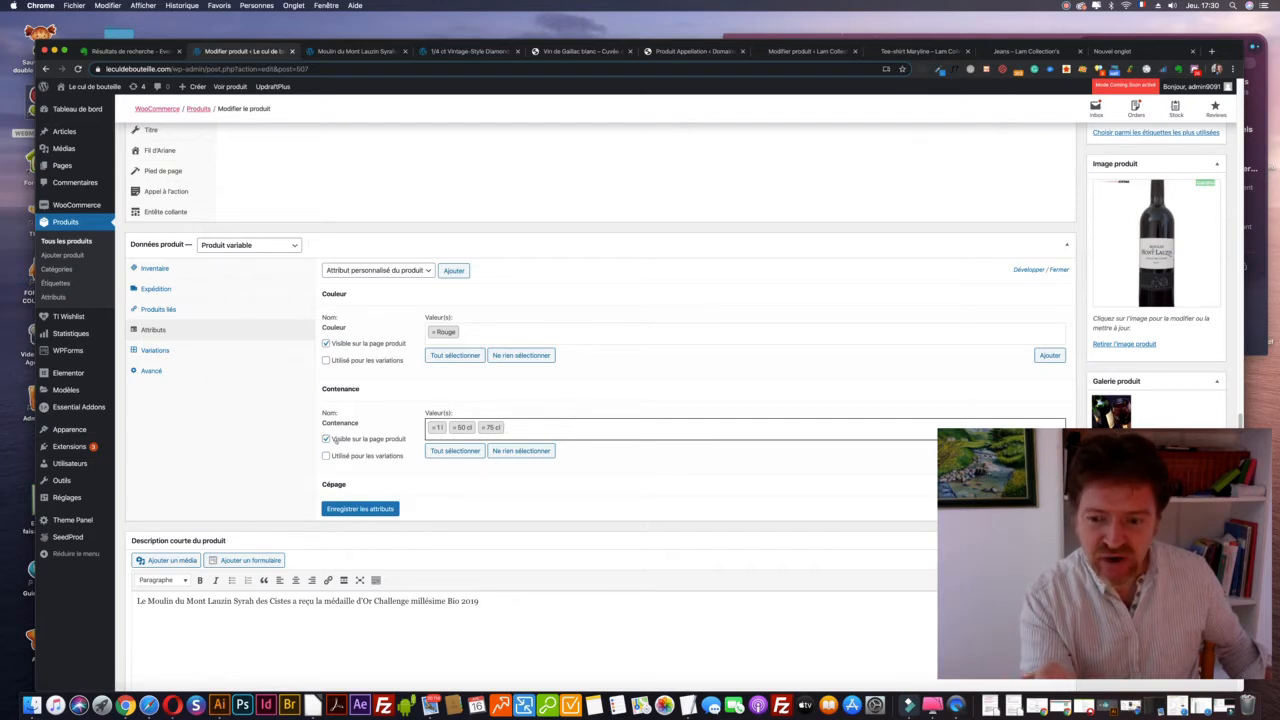
pyautogui.click(325, 456)
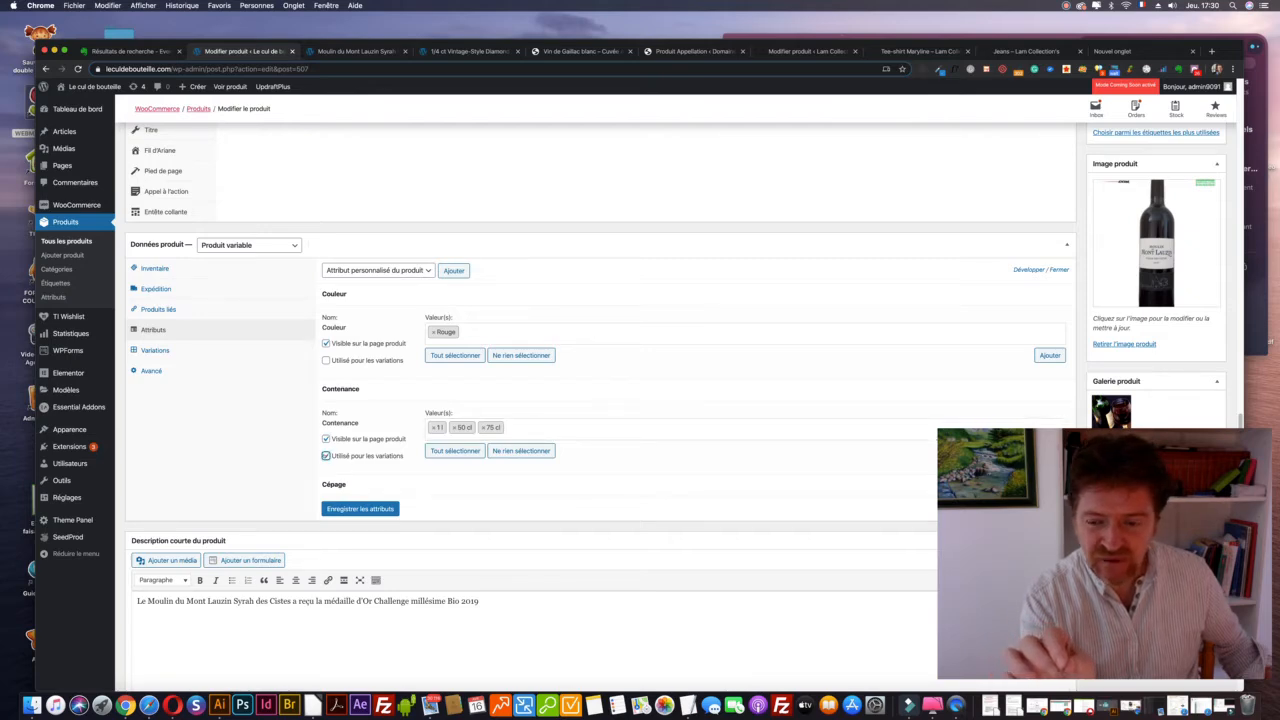
pyautogui.click(360, 509)
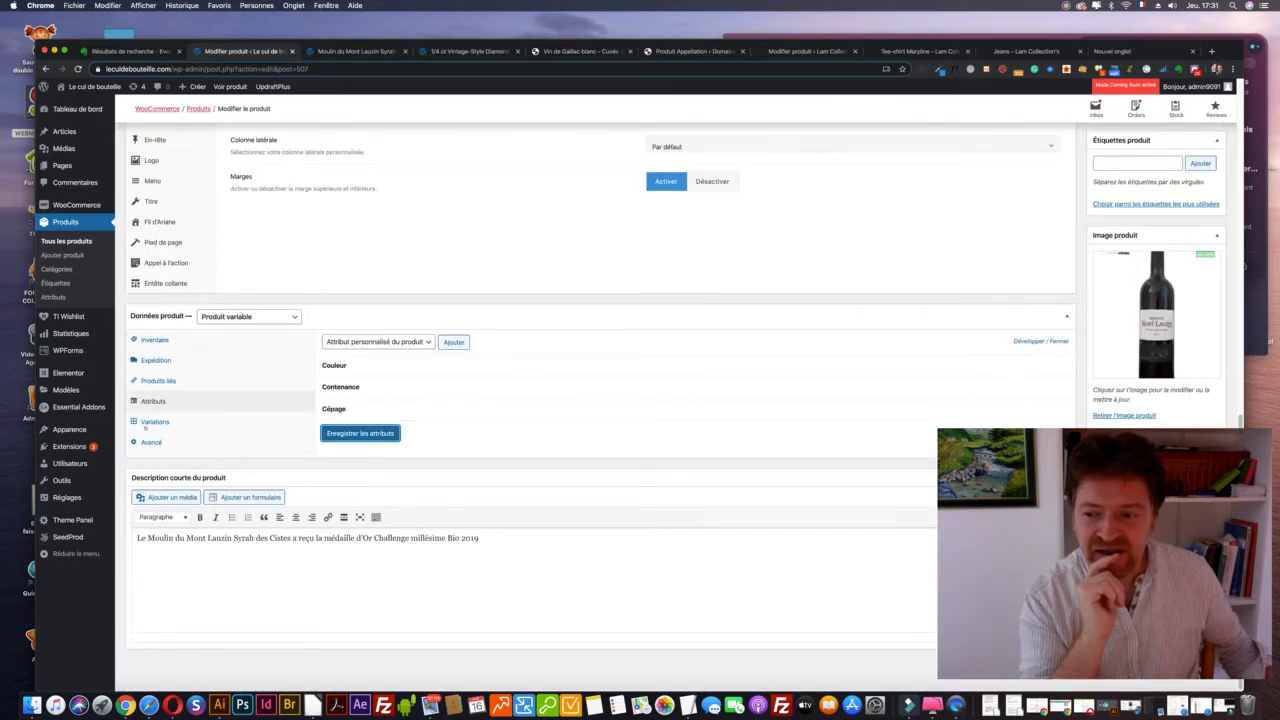
# Open the product's variations and add a first single variation manually
pyautogui.click(147, 424)
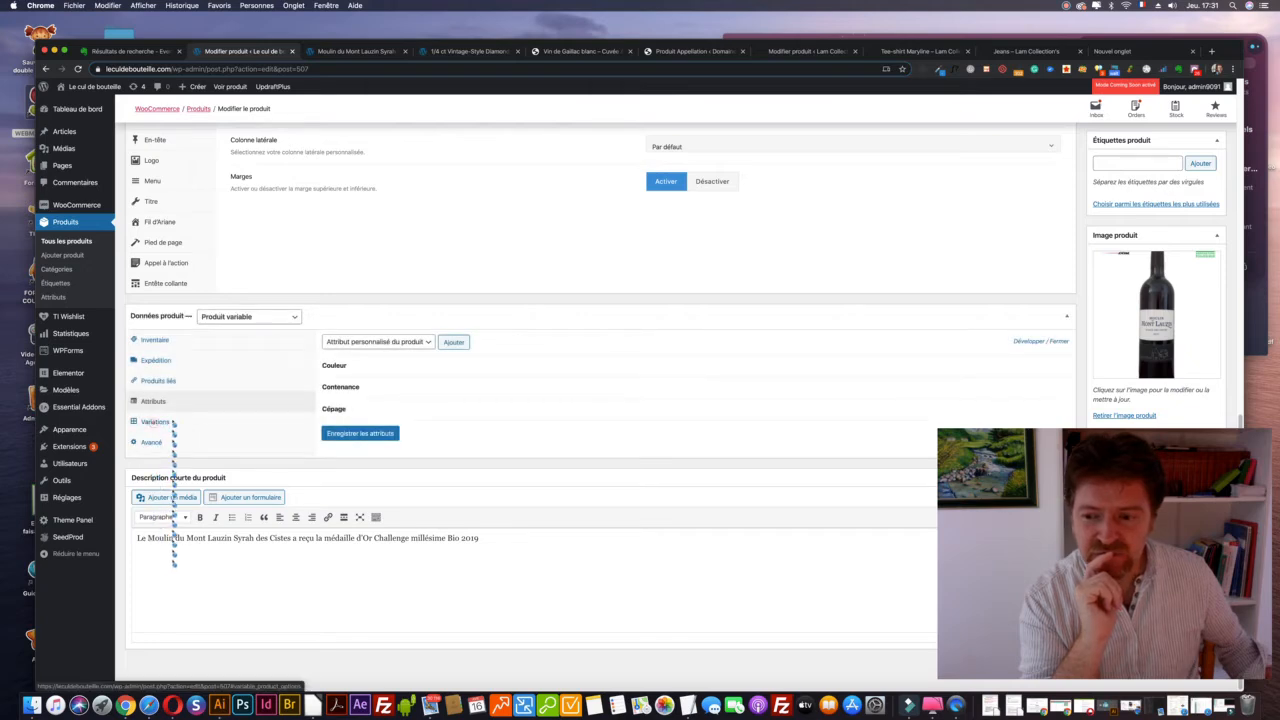
pyautogui.click(150, 422)
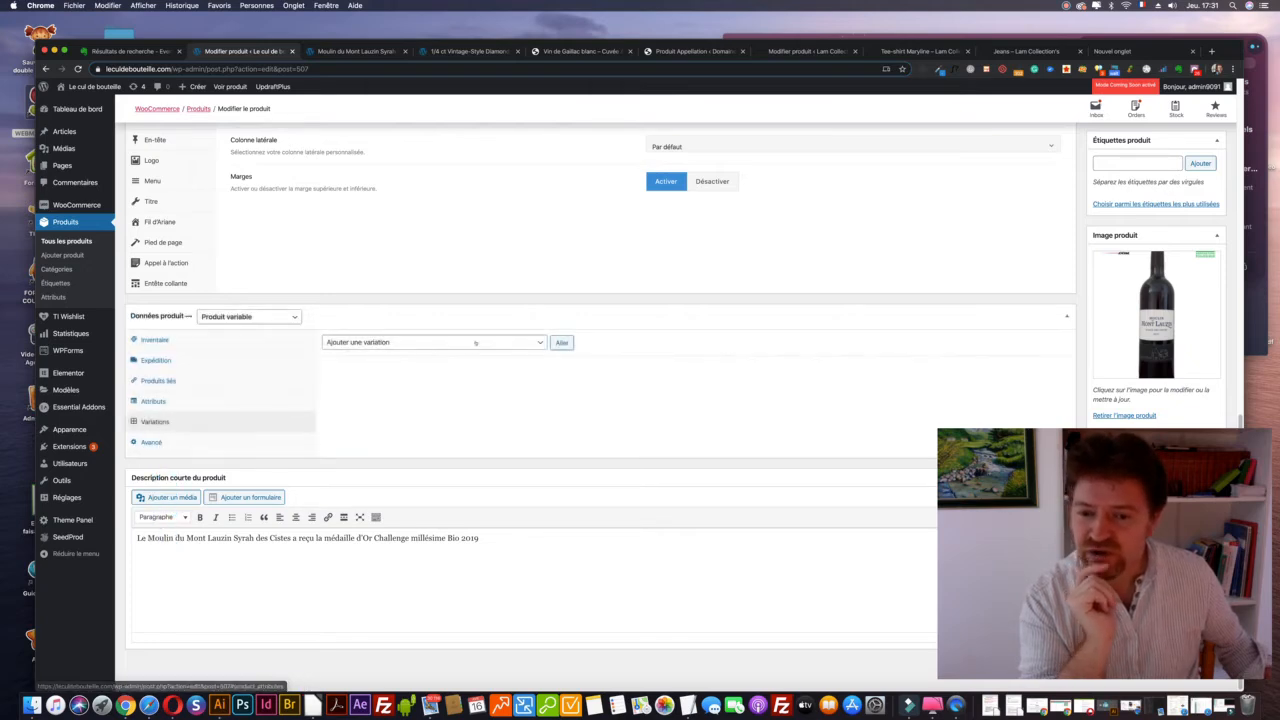
pyautogui.click(430, 342)
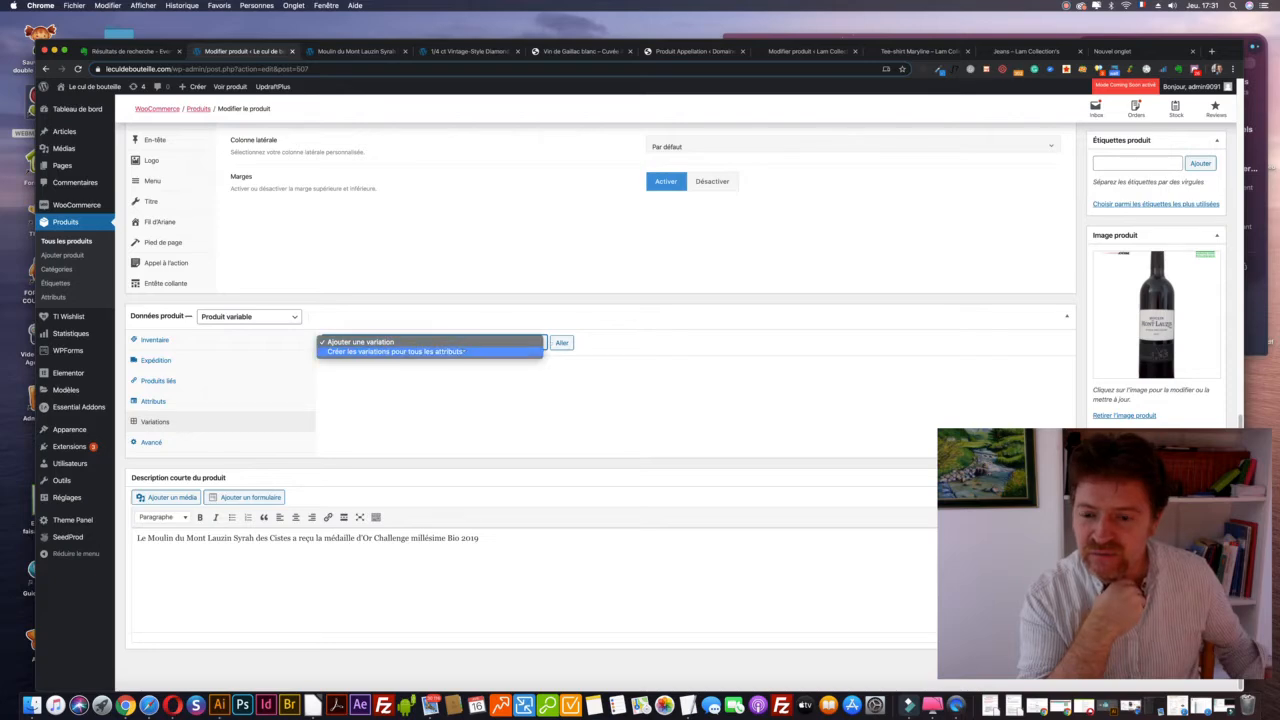
pyautogui.click(433, 341)
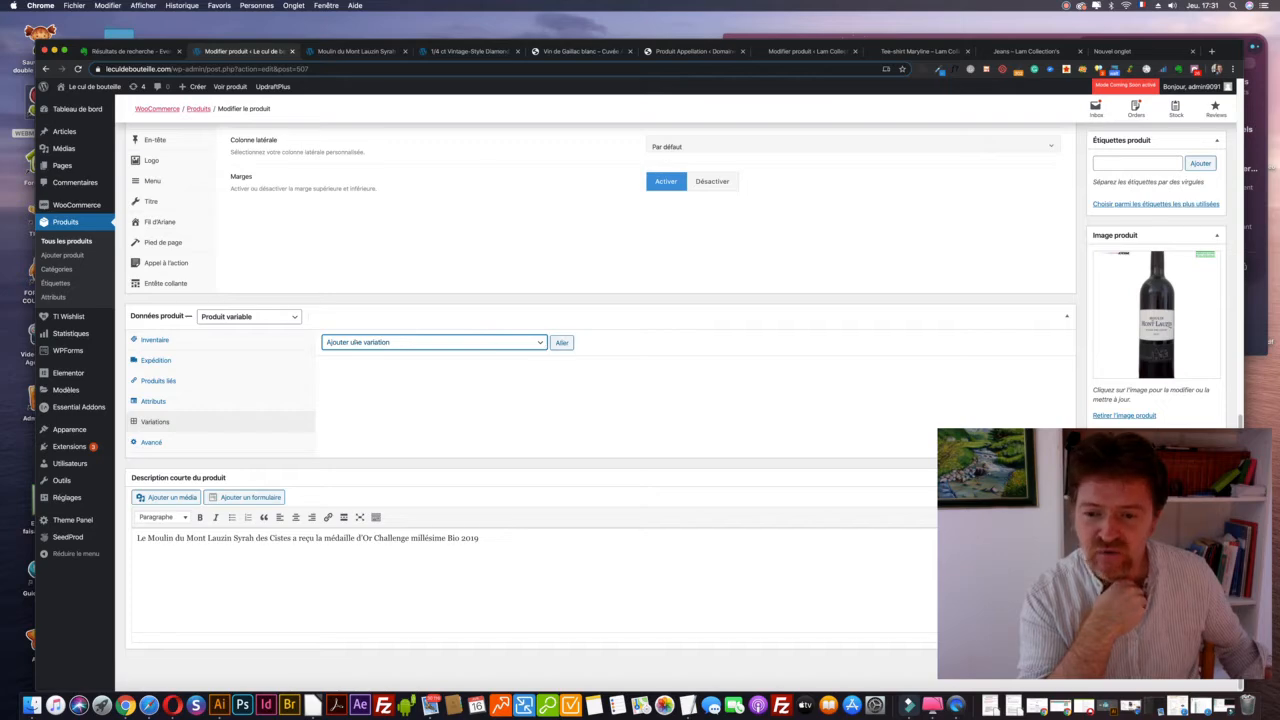
pyautogui.click(562, 342)
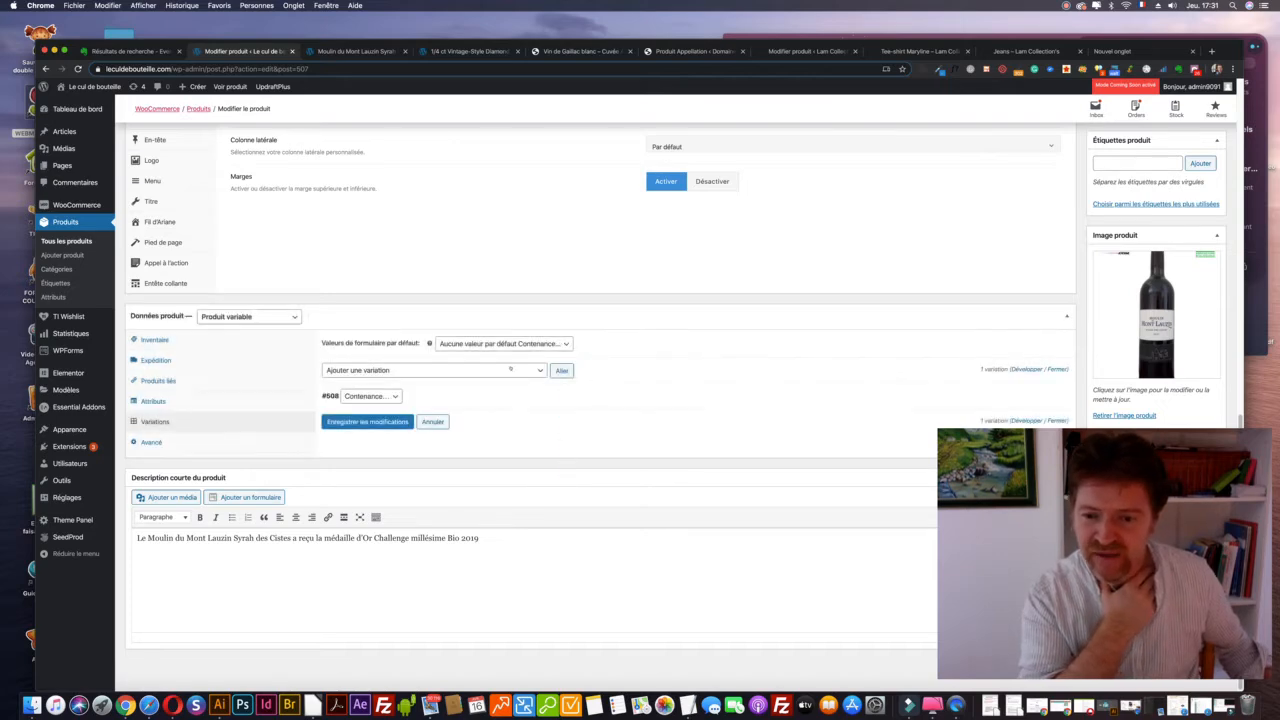
# Assign the 1 l Contenance to the new variation and save the variation changes
pyautogui.click(511, 369)
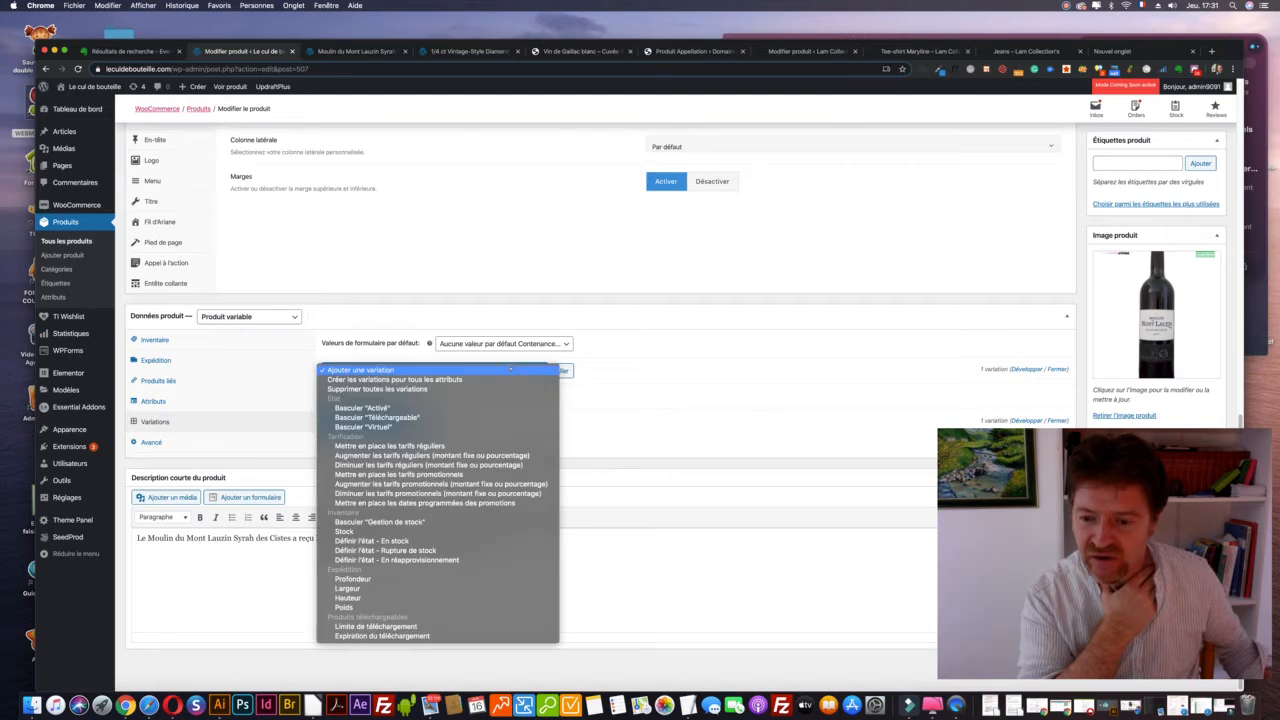
pyautogui.click(511, 369)
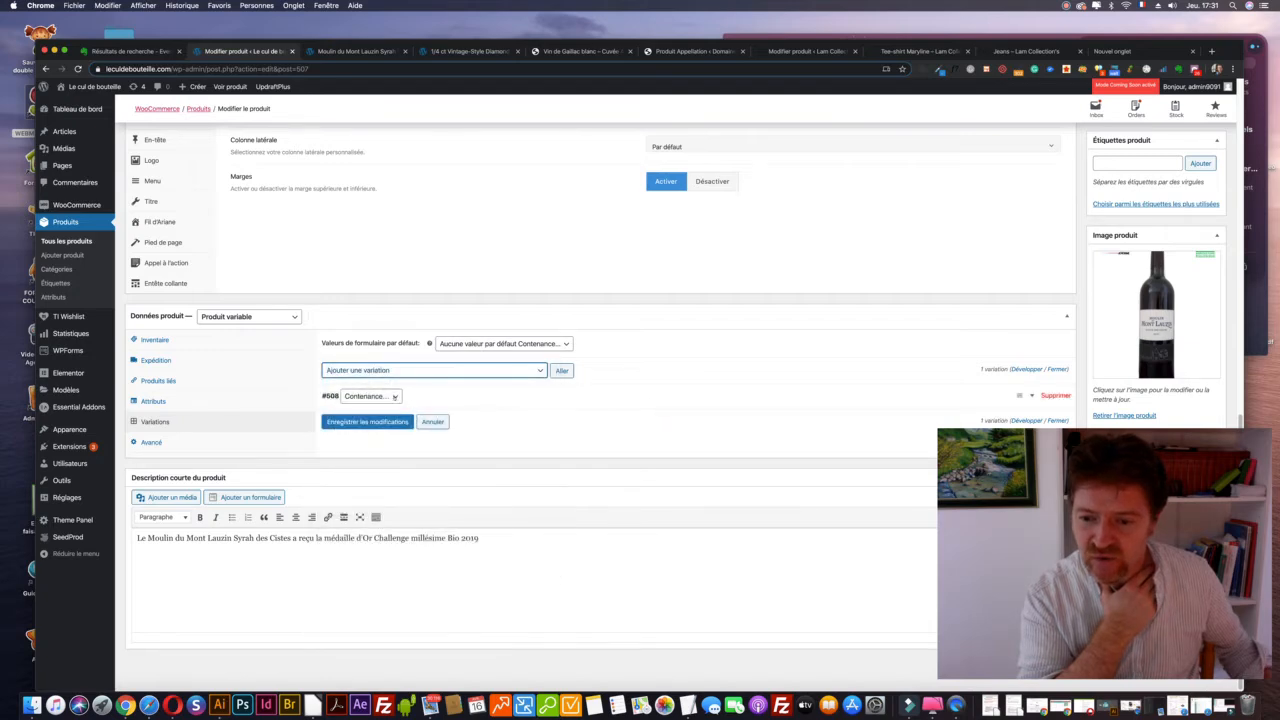
pyautogui.click(395, 397)
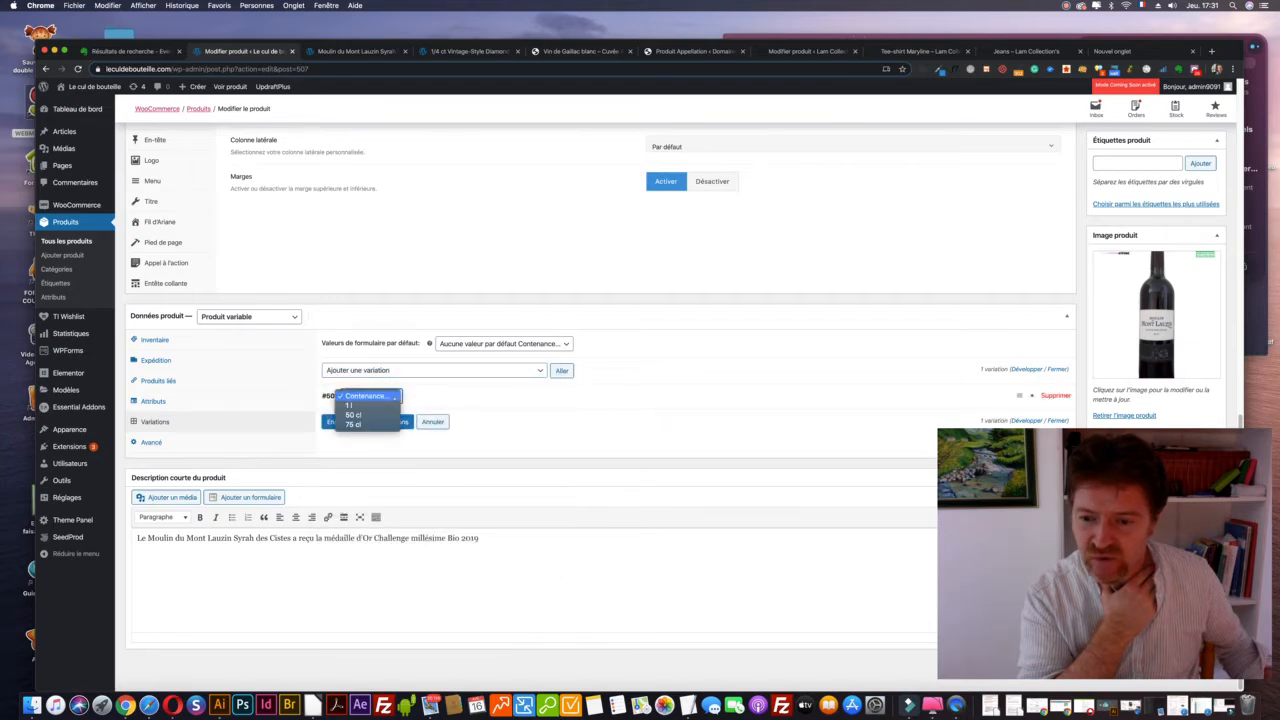
pyautogui.click(491, 393)
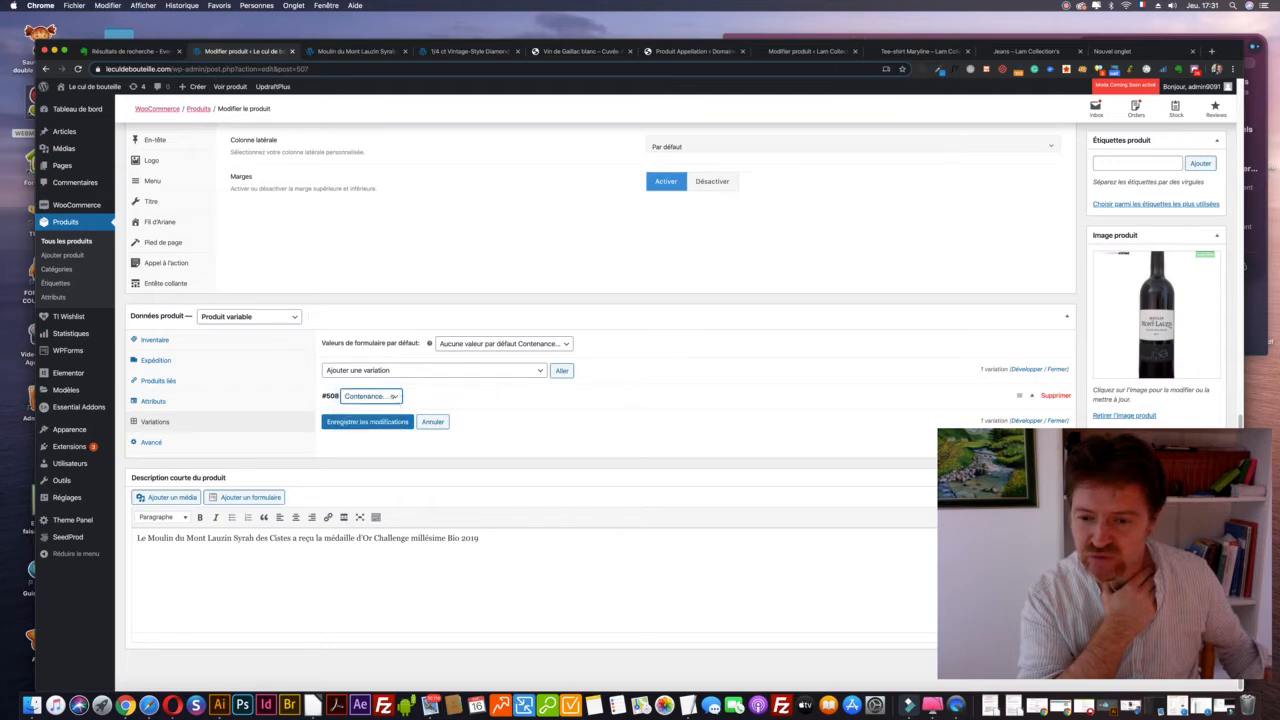
pyautogui.click(397, 396)
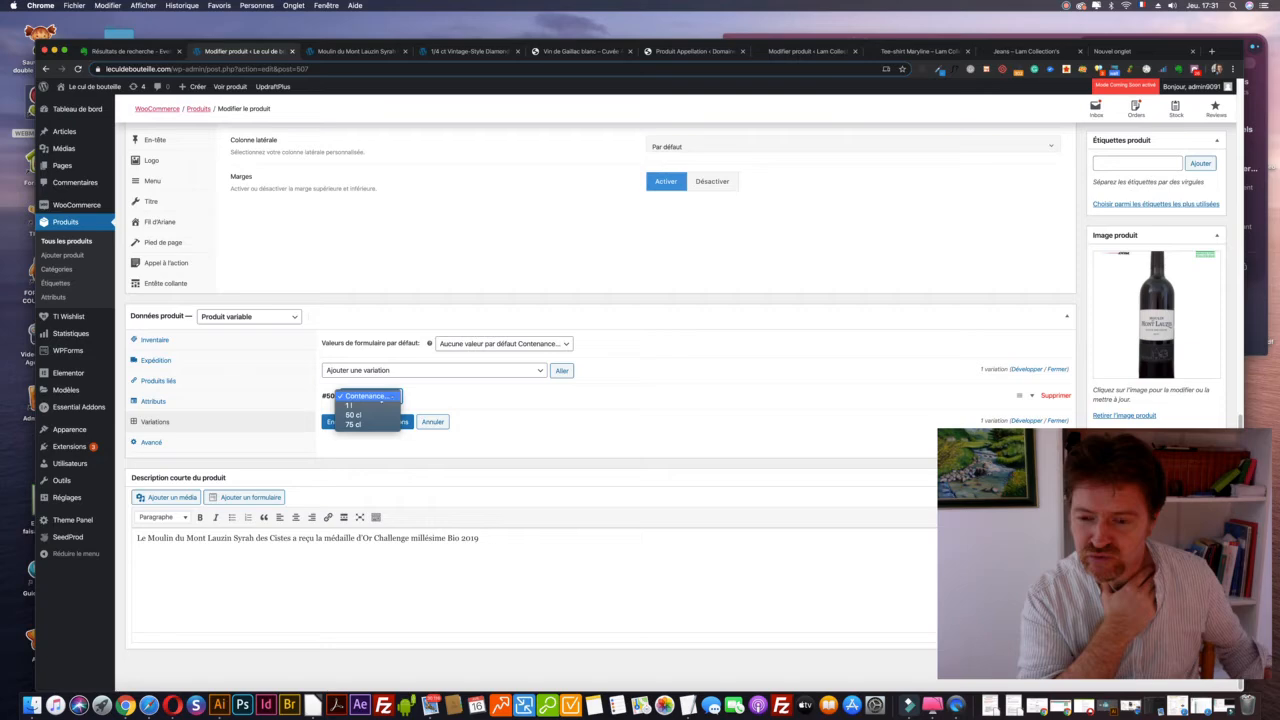
pyautogui.click(352, 405)
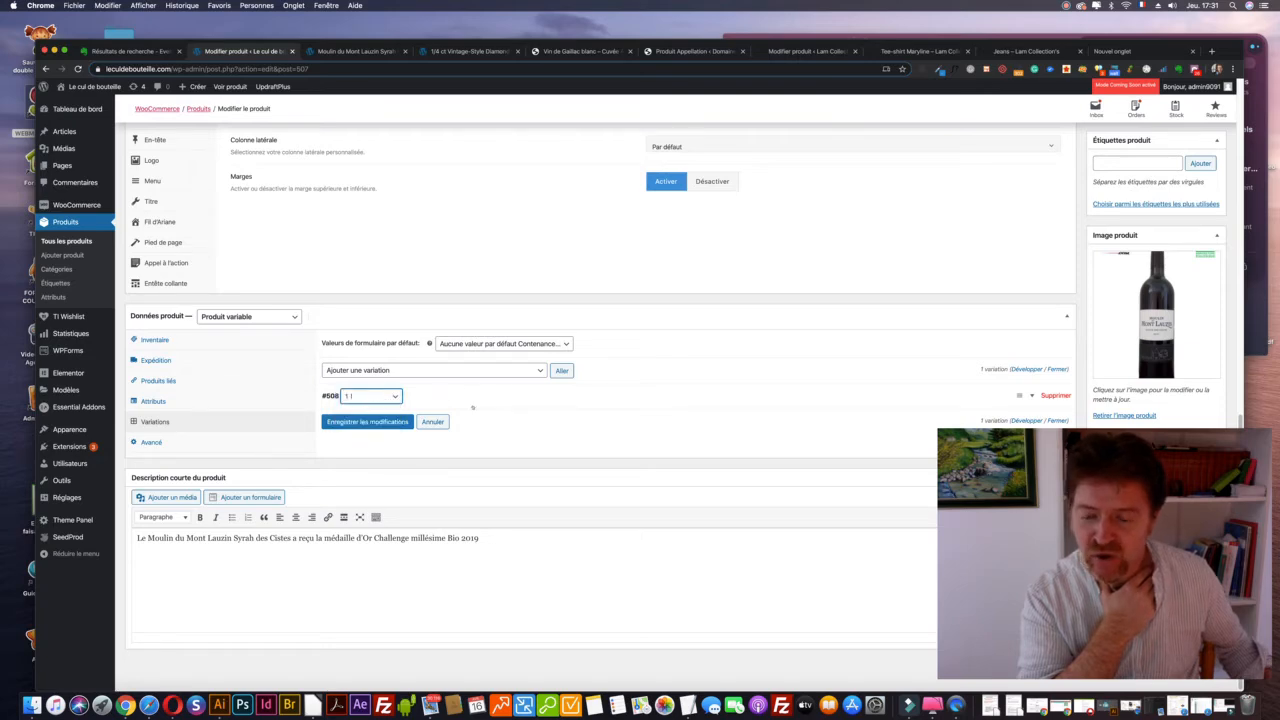
pyautogui.click(374, 424)
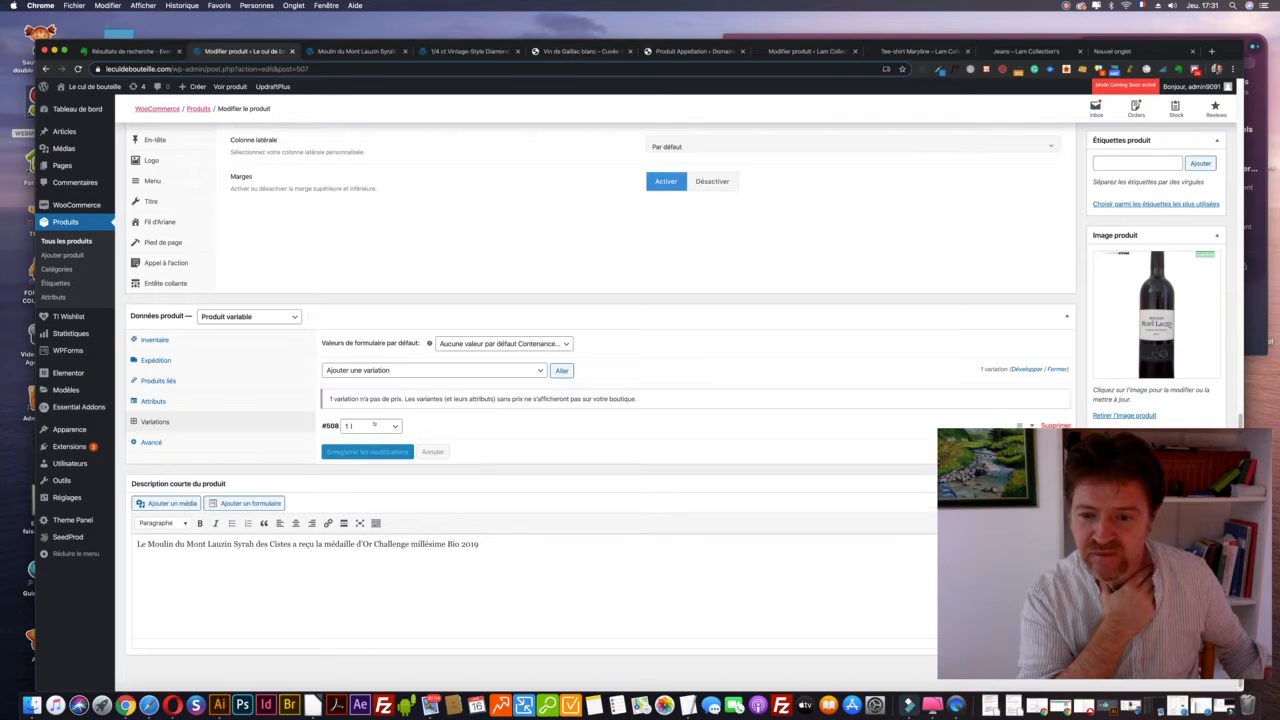
# Add a second variation, assign it the 50 cl Contenance and save the variation changes
pyautogui.scroll(-1, 499, 391)
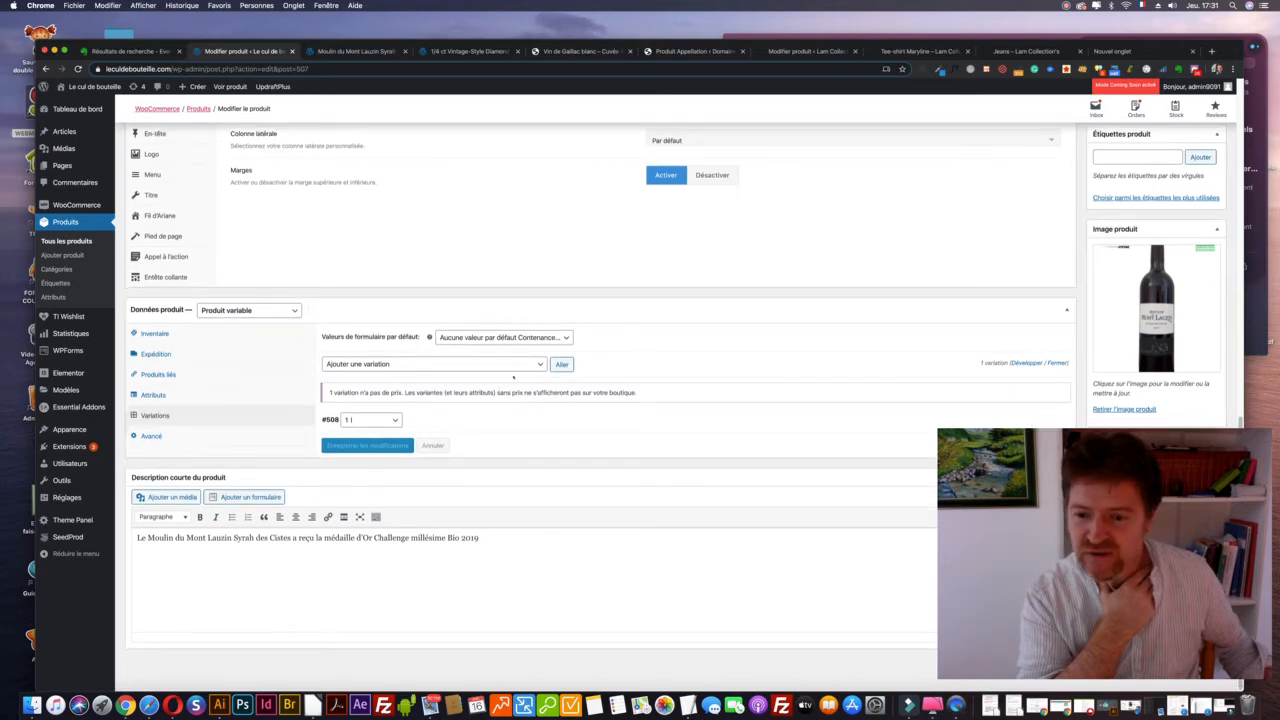
pyautogui.click(534, 364)
pyautogui.click(656, 372)
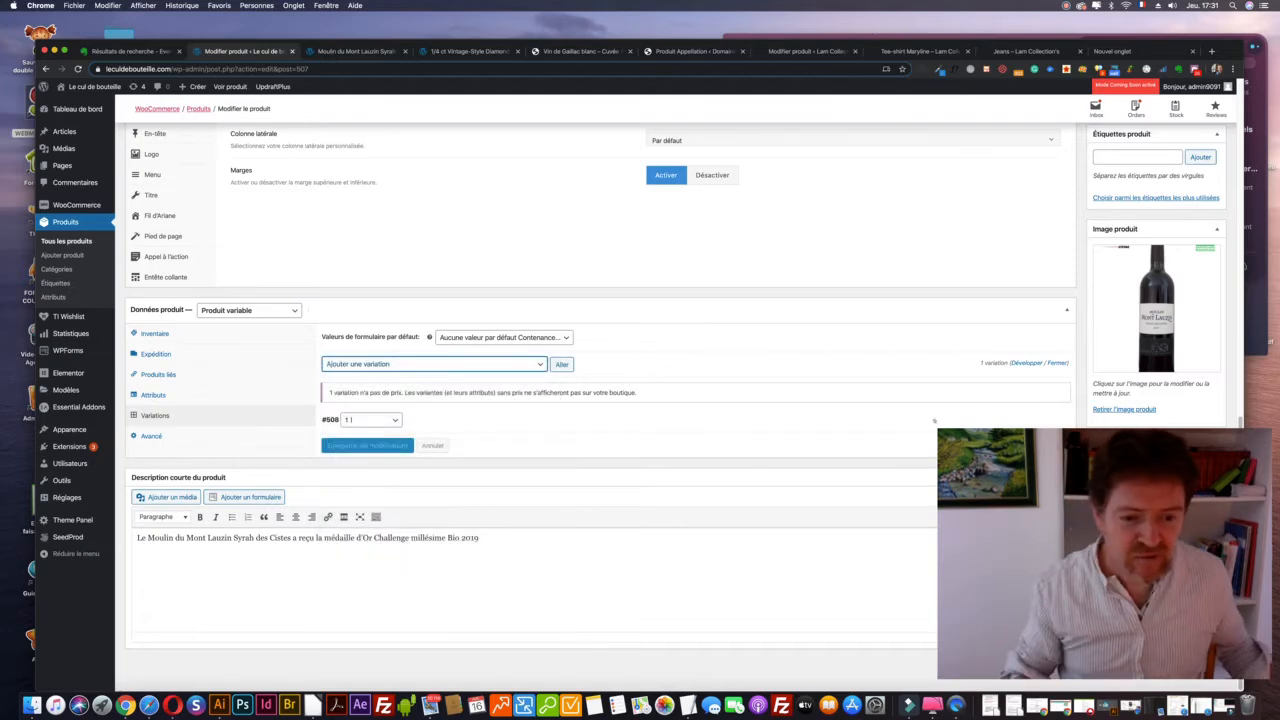
pyautogui.moveTo(937, 428); pyautogui.dragTo(999, 485)
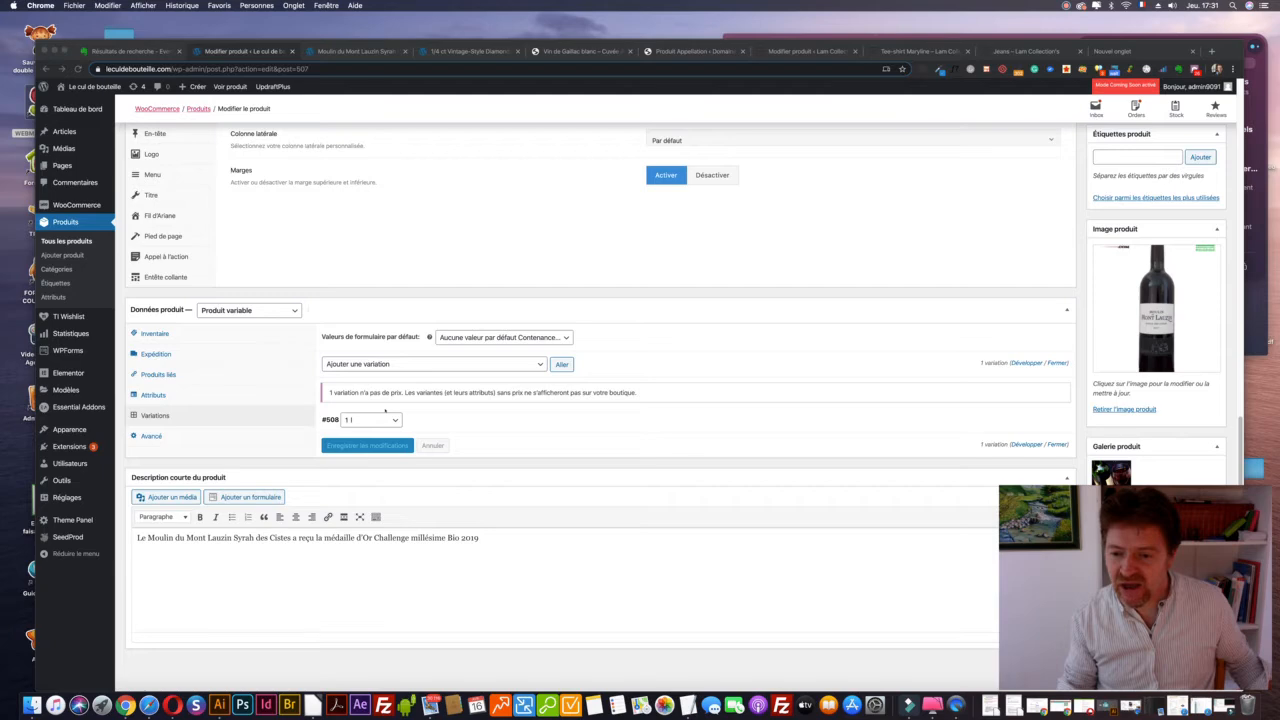
pyautogui.click(562, 365)
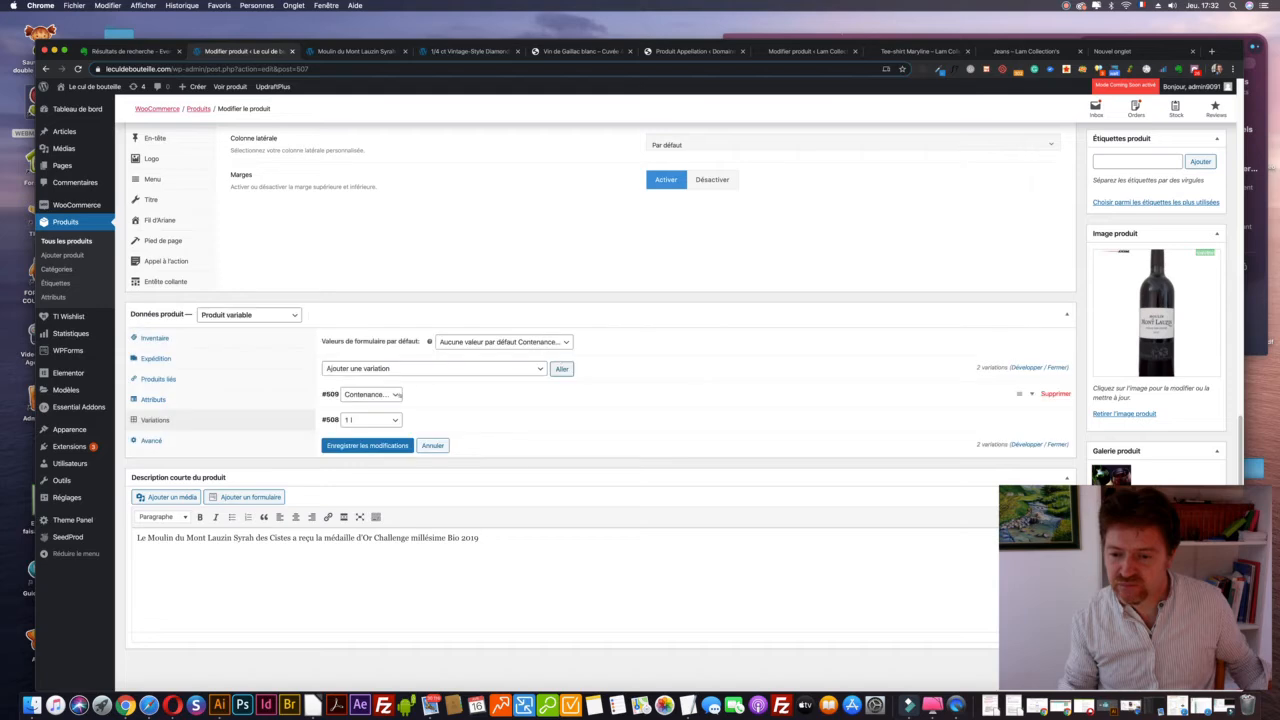
pyautogui.click(394, 395)
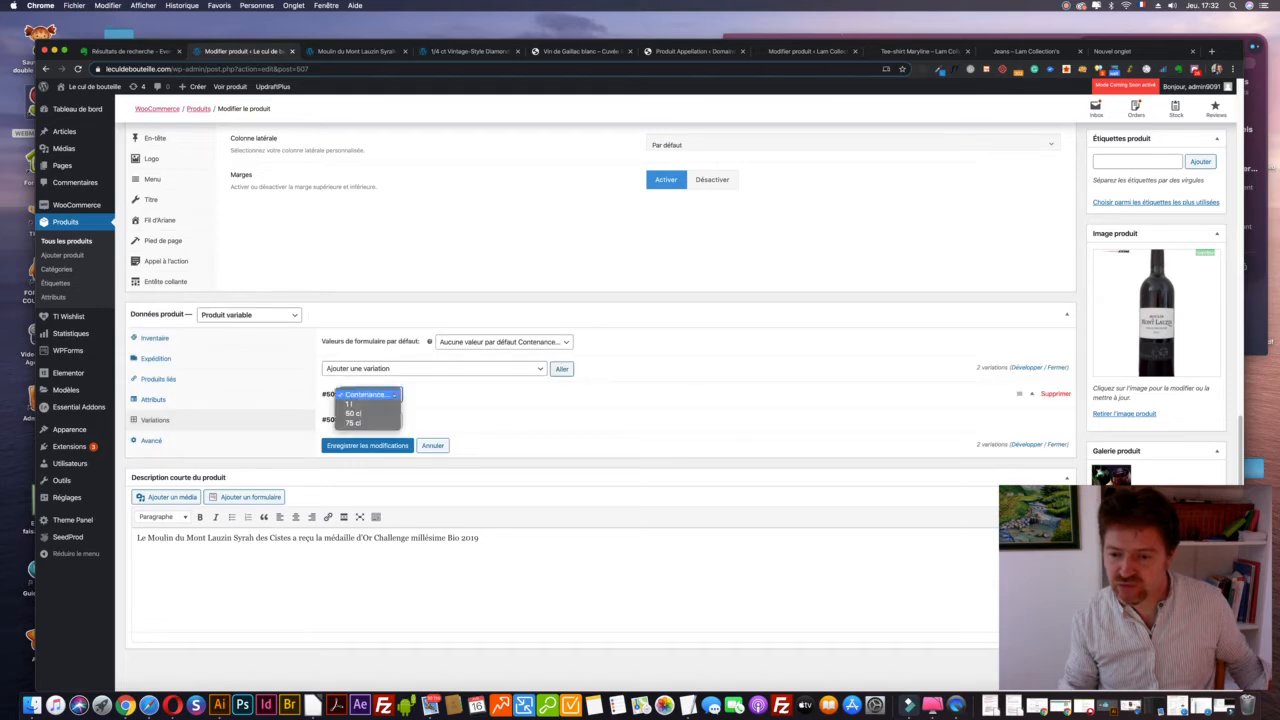
pyautogui.click(366, 413)
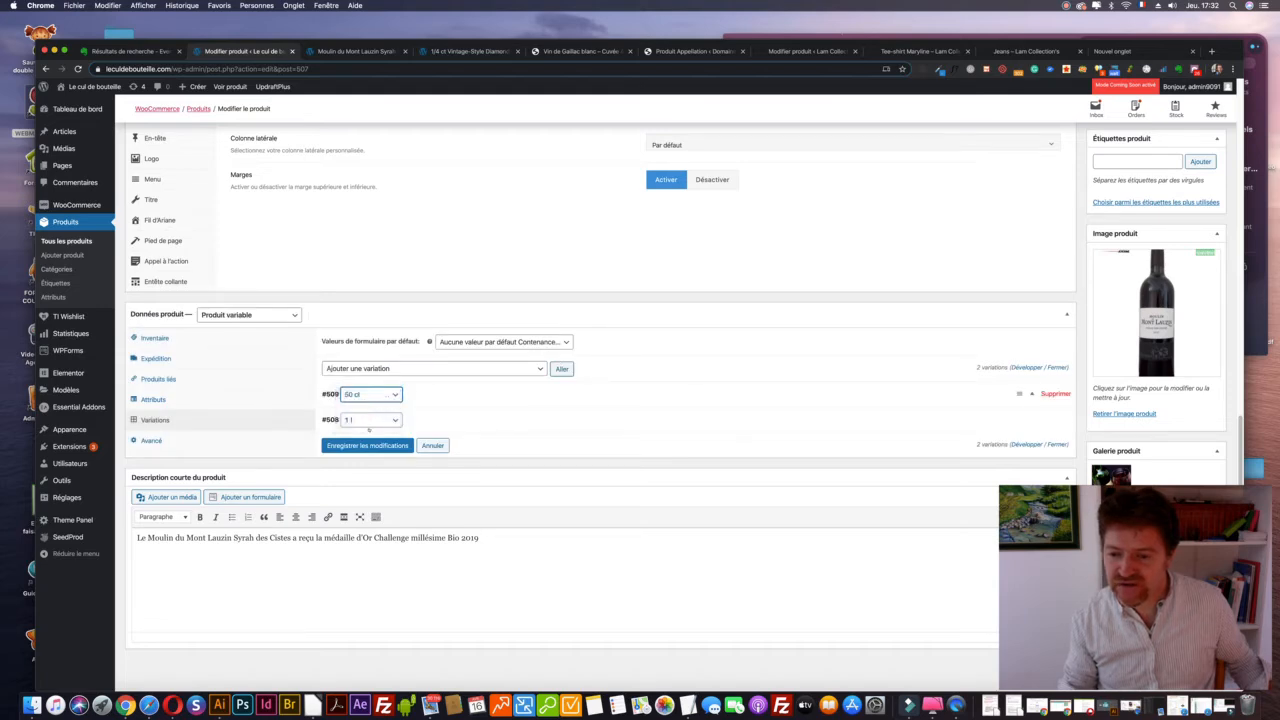
pyautogui.click(383, 445)
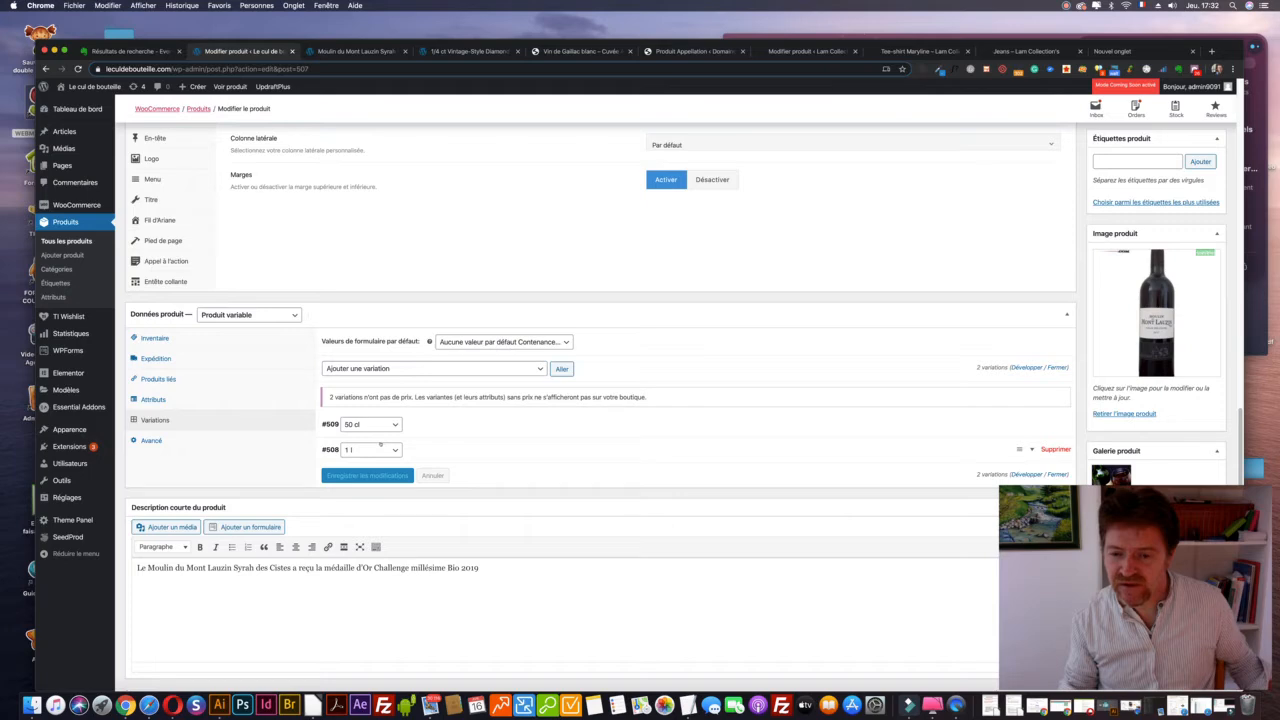
# Set the default form value to 75 cl, then add and save a third variation with the 75 cl Contenance
pyautogui.click(491, 342)
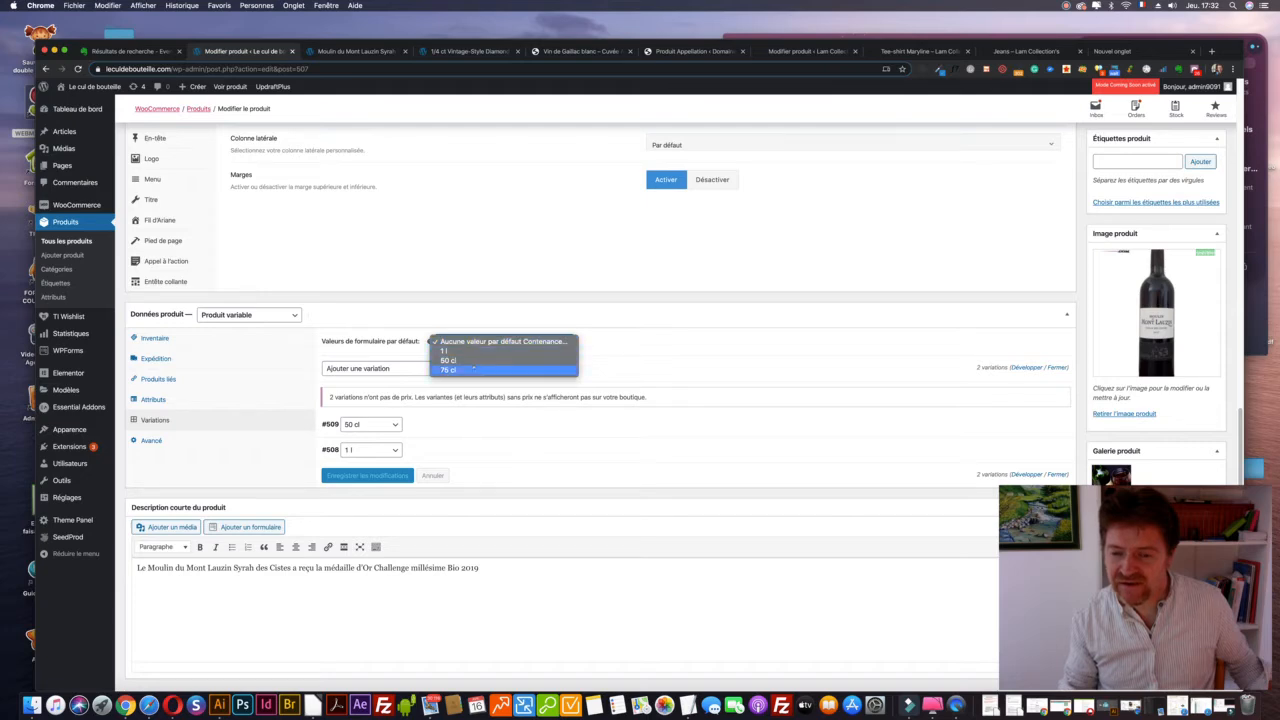
pyautogui.click(473, 369)
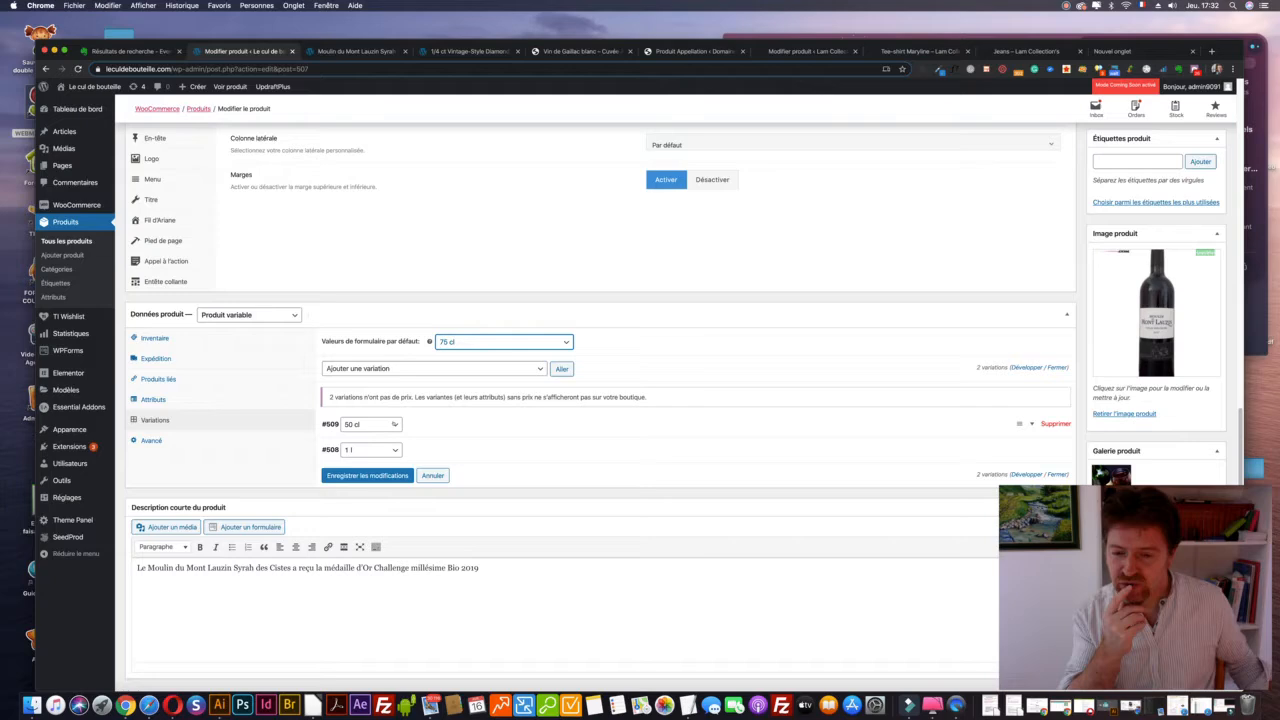
pyautogui.scroll(-1, 400, 395)
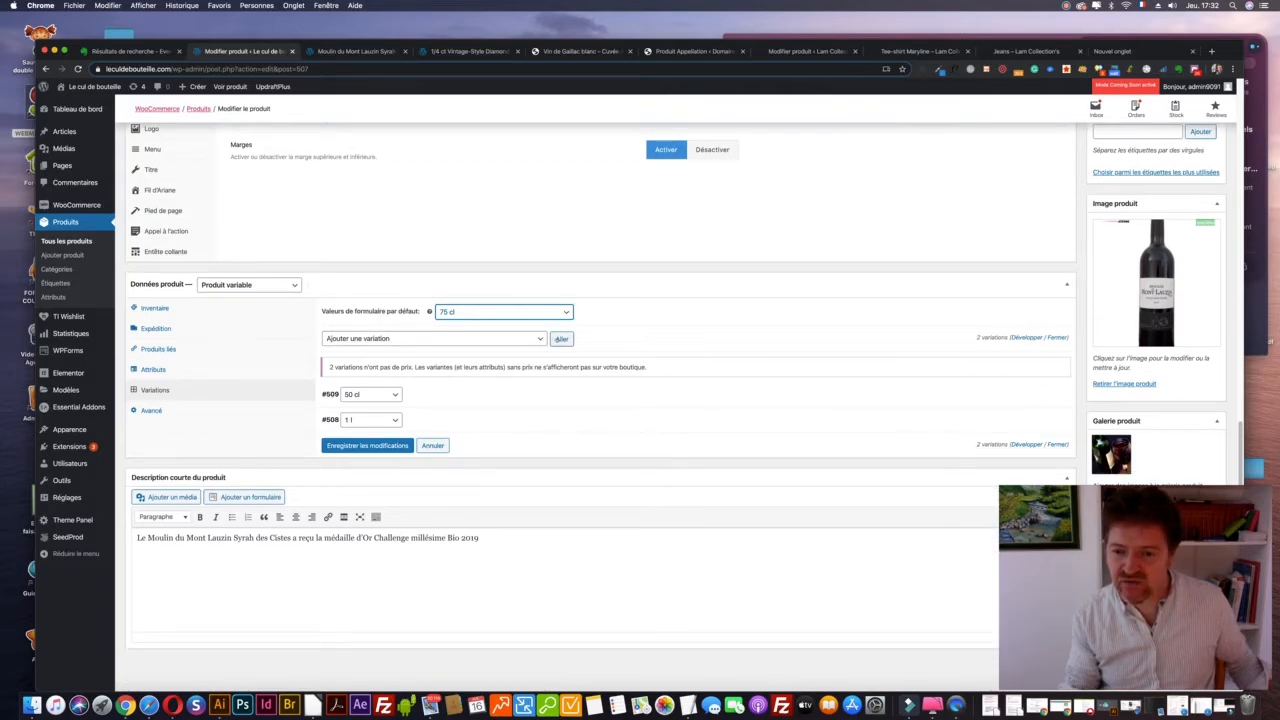
pyautogui.click(561, 339)
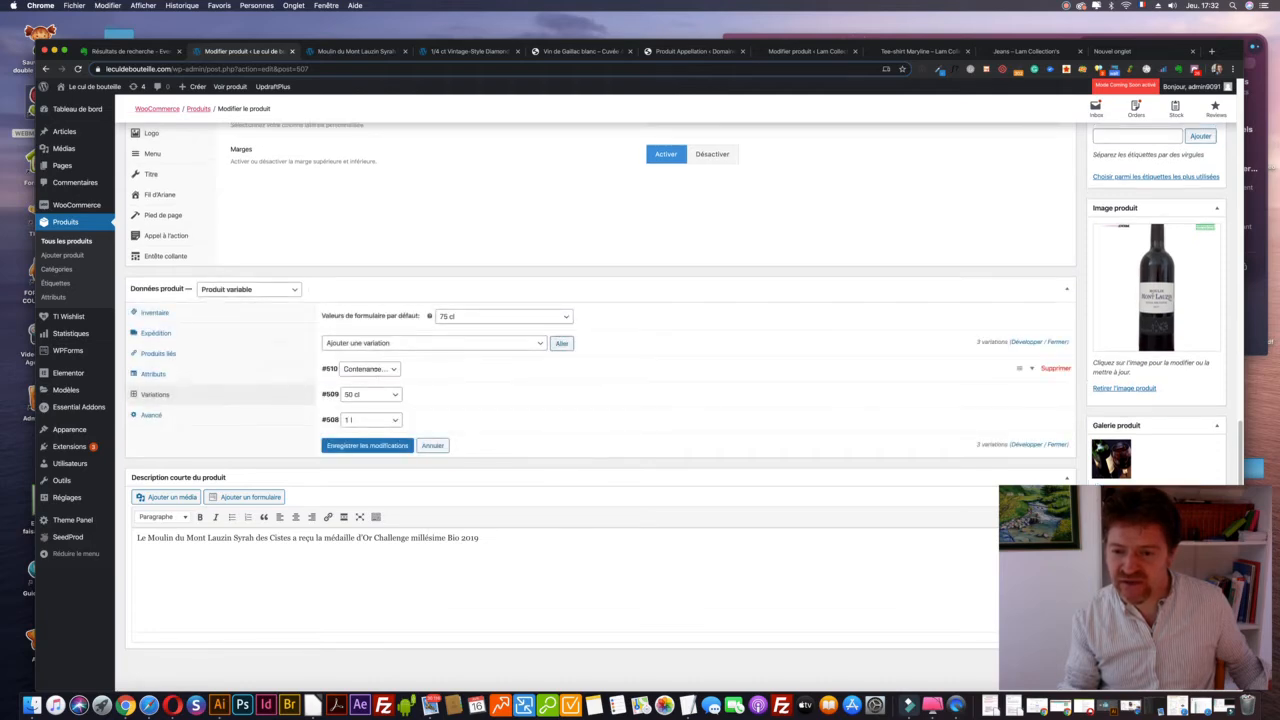
pyautogui.click(368, 369)
pyautogui.click(366, 397)
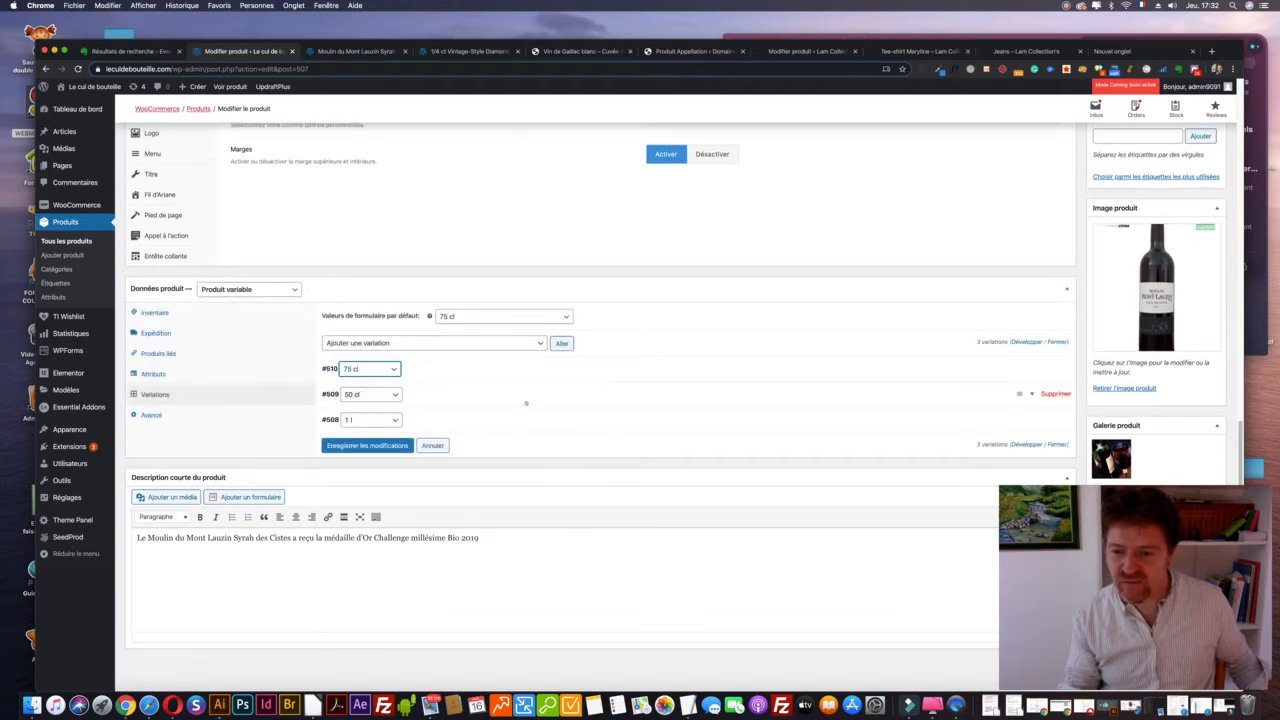
pyautogui.click(367, 445)
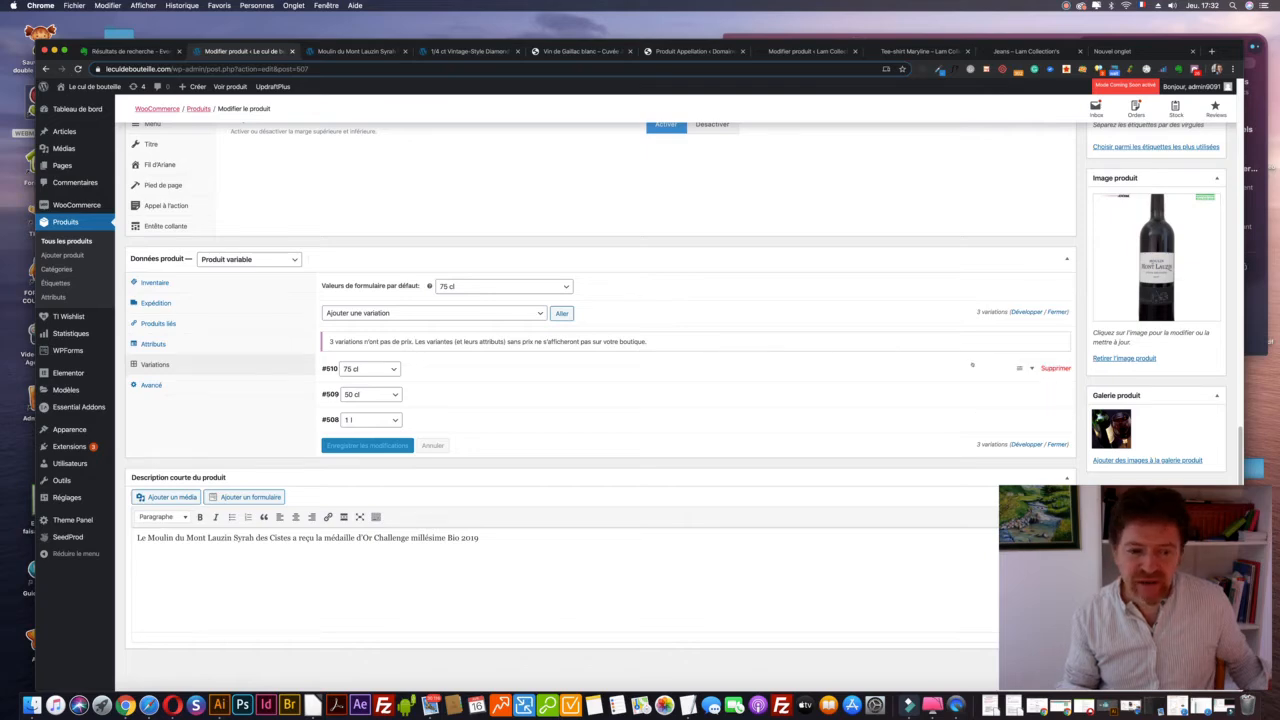
# Enable stock management on the 75 cl variation and set its stock quantity to 15
pyautogui.click(853, 368)
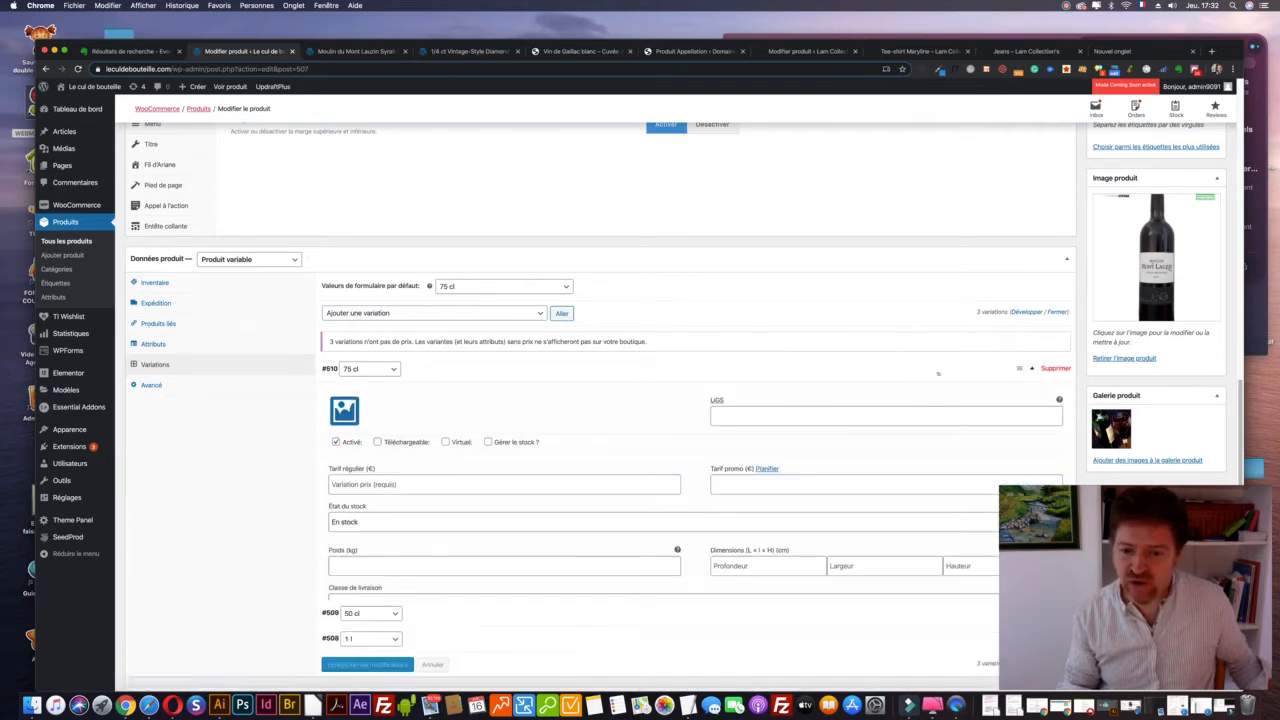
pyautogui.scroll(-1, 853, 393)
pyautogui.scroll(-3, 853, 393)
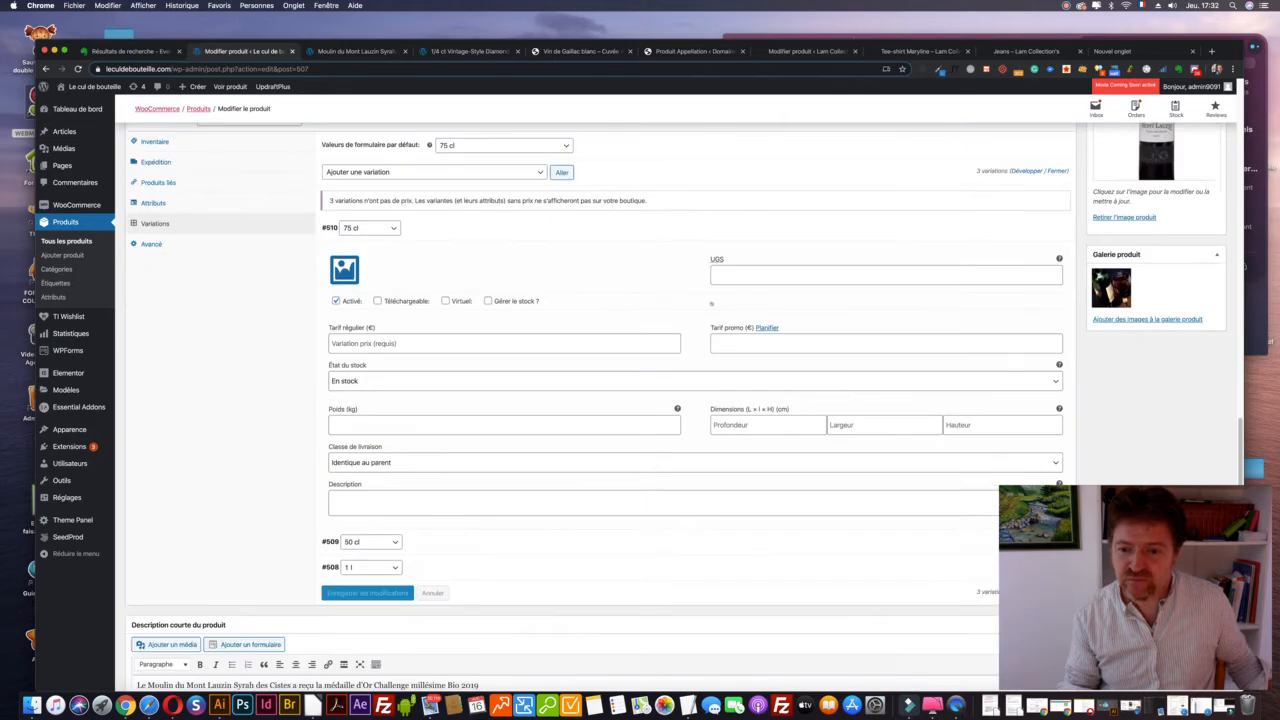
pyautogui.click(488, 301)
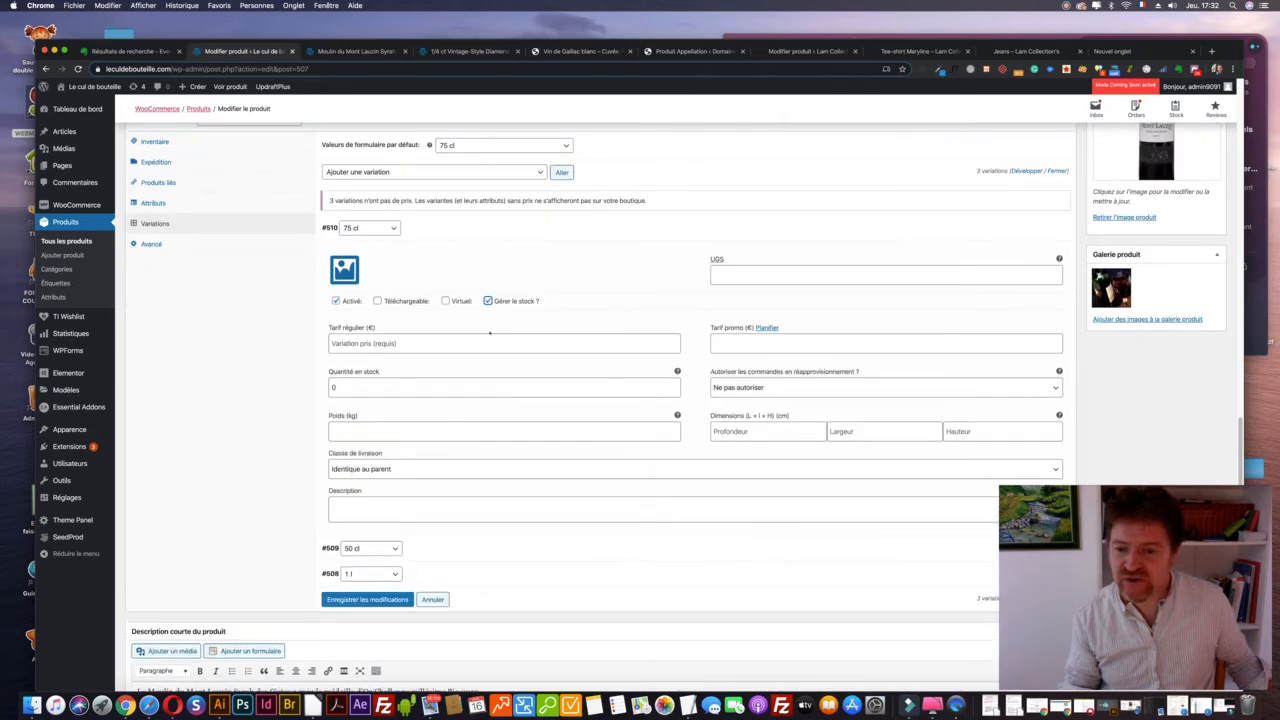
pyautogui.click(369, 389)
pyautogui.write('1')
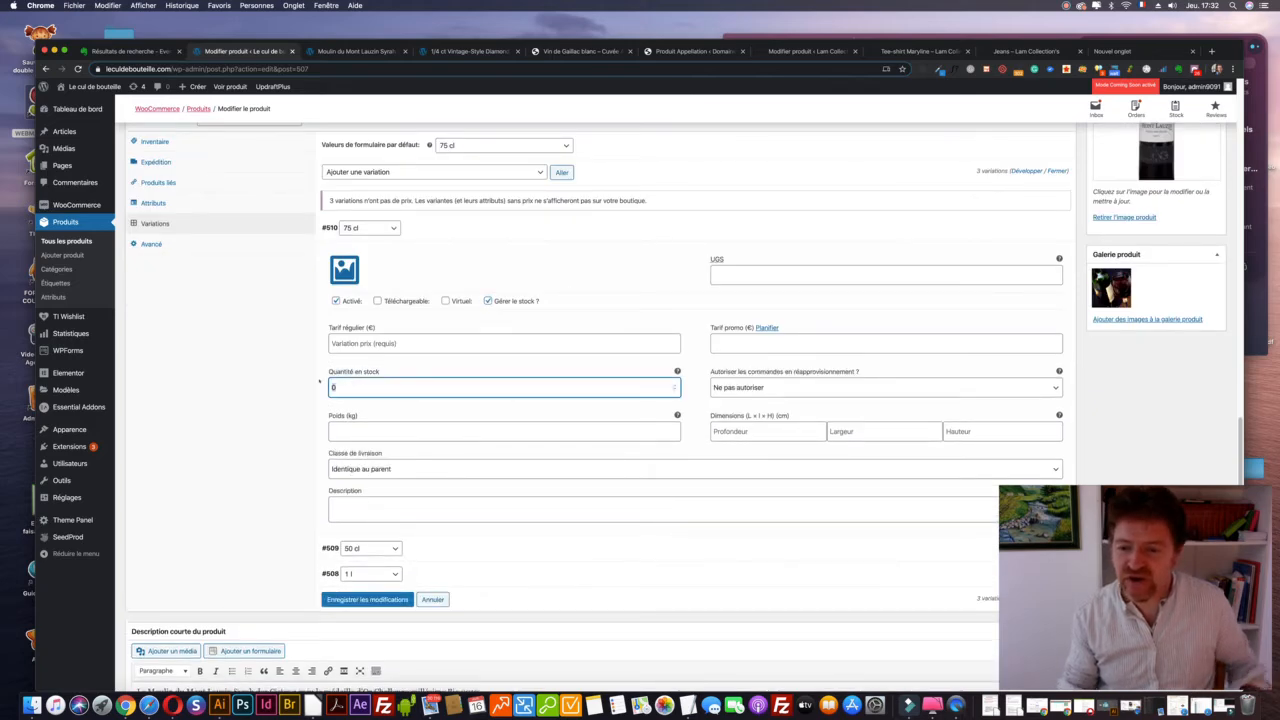
pyautogui.write('5')
# Set the 75 cl variation's regular price to 15 €, keep its Contenance at 75 cl and collapse its details
pyautogui.click(351, 343)
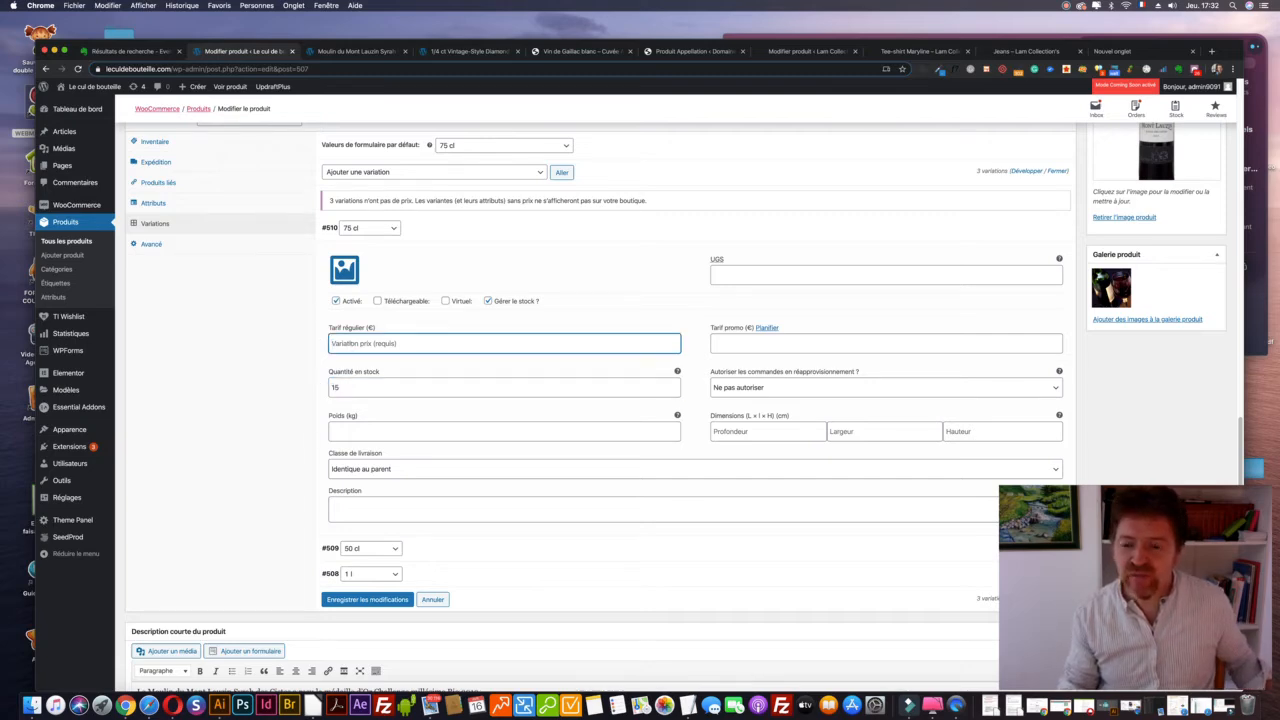
pyautogui.write('15')
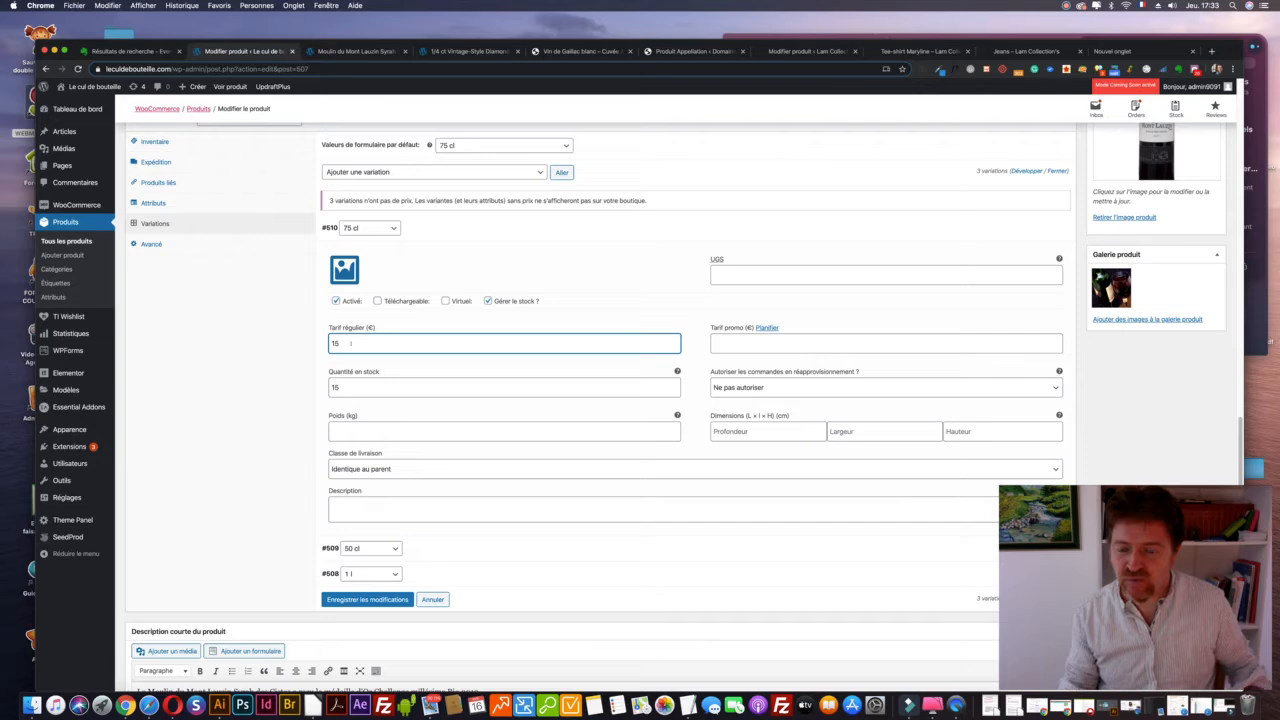
pyautogui.click(368, 228)
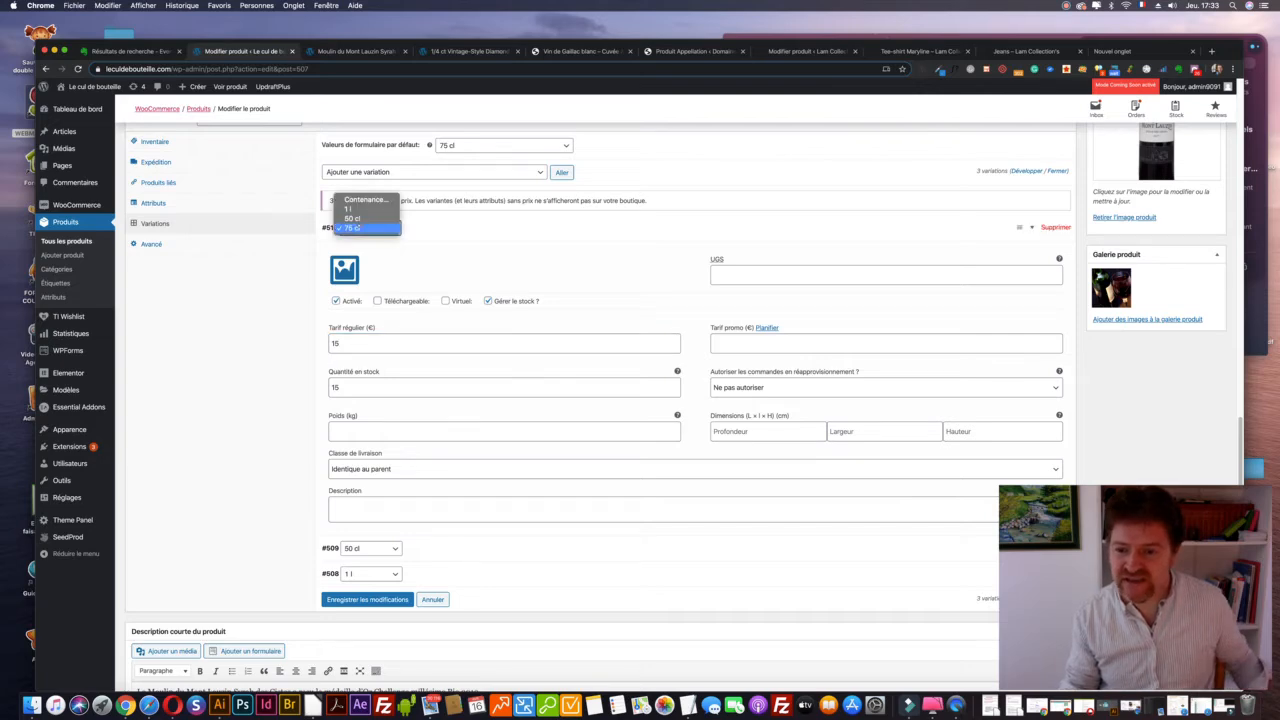
pyautogui.click(366, 228)
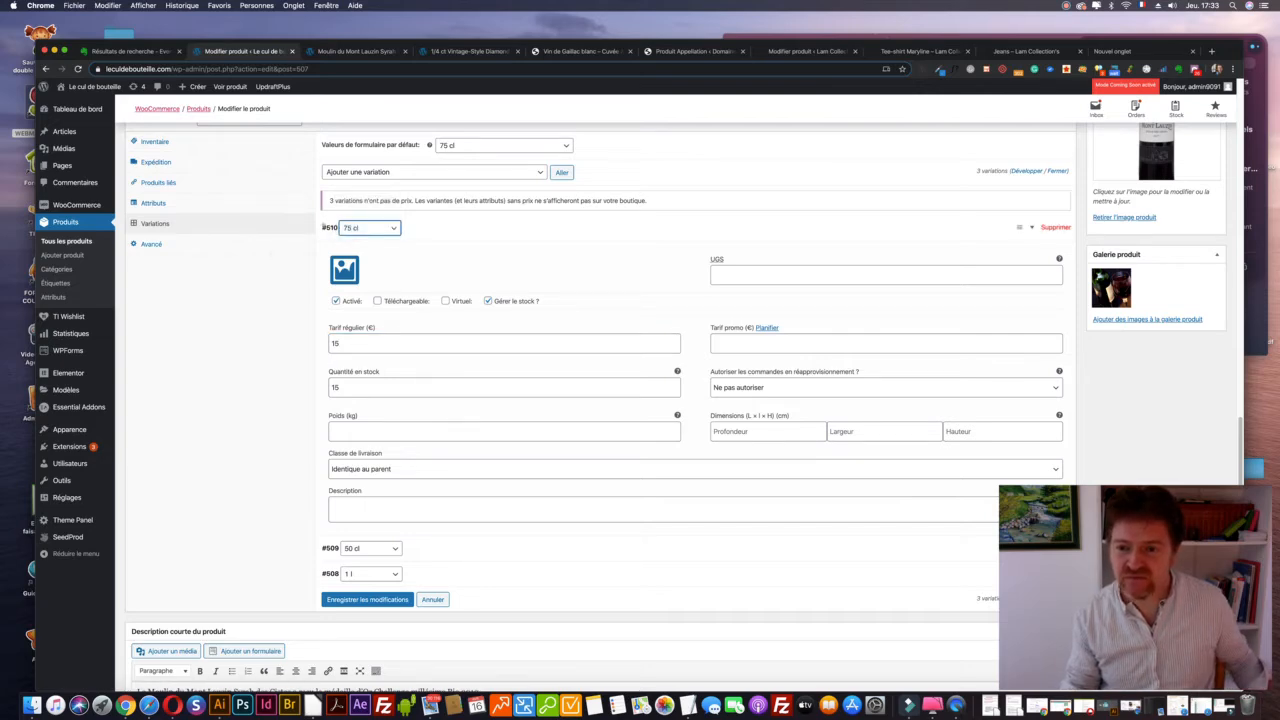
pyautogui.click(326, 228)
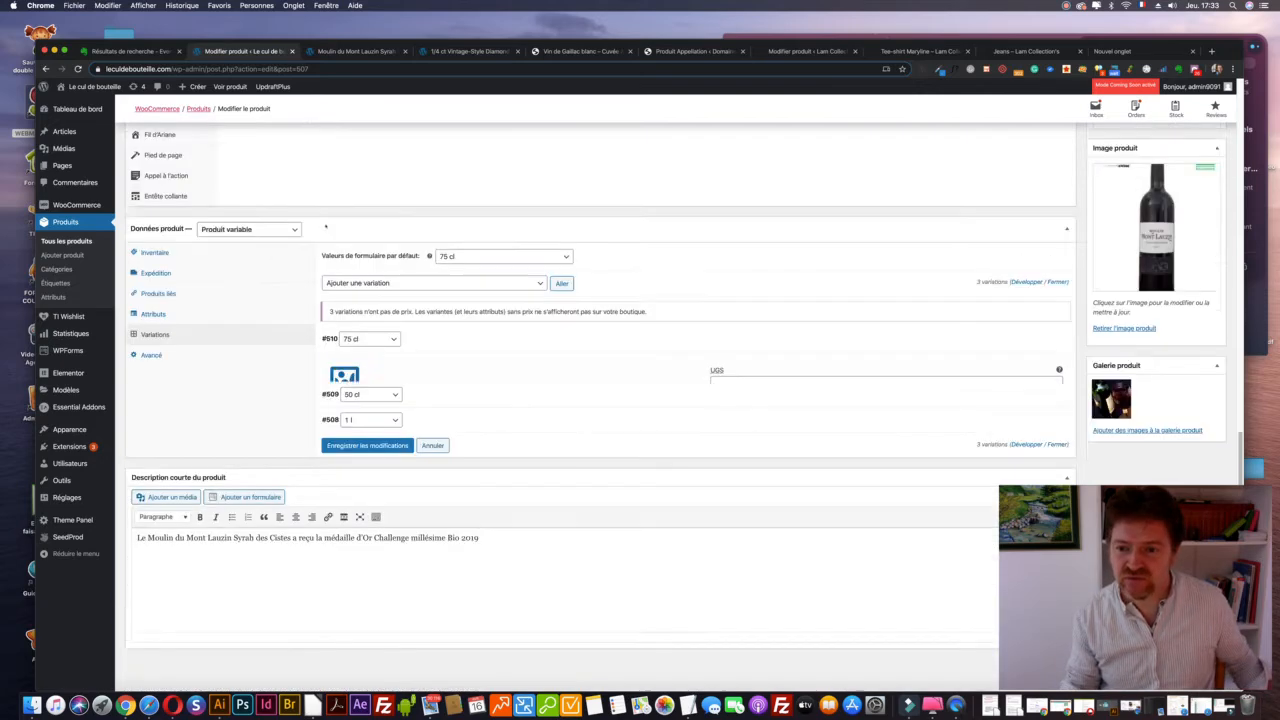
# Expand the 50 cl variation and set its regular price to 9 €
pyautogui.click(325, 394)
pyautogui.scroll(-3, 325, 394)
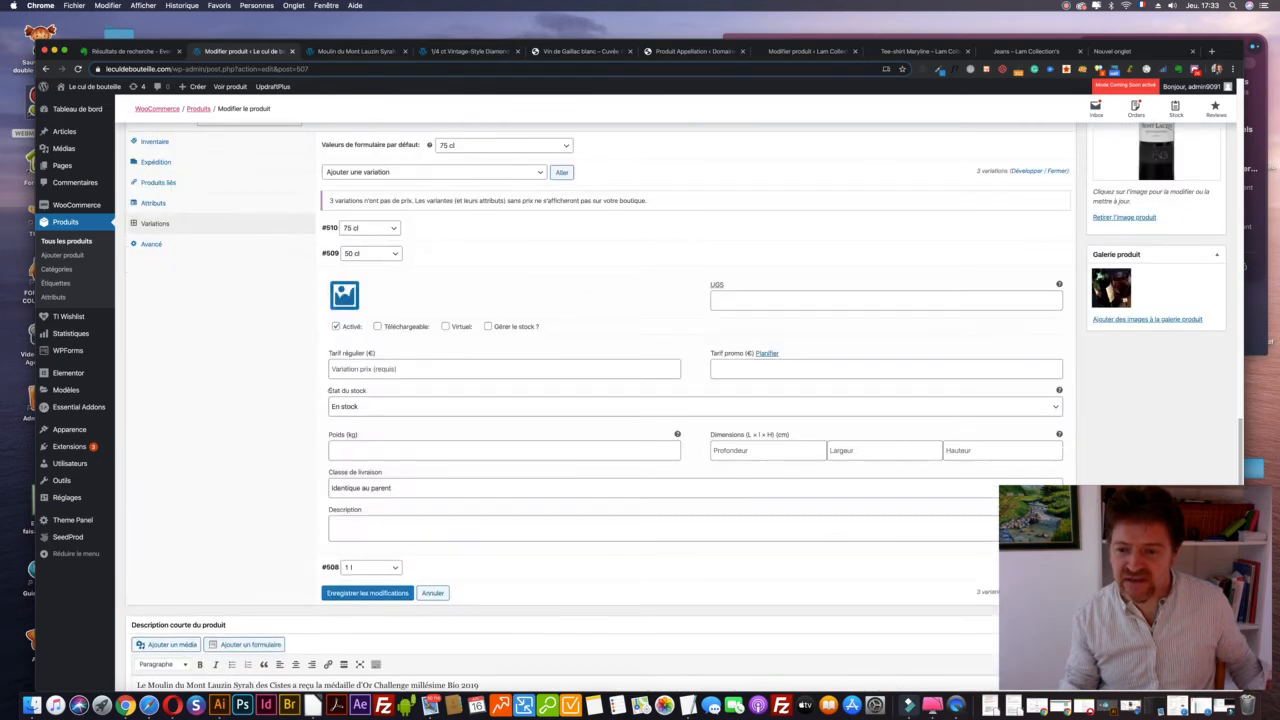
pyautogui.click(335, 369)
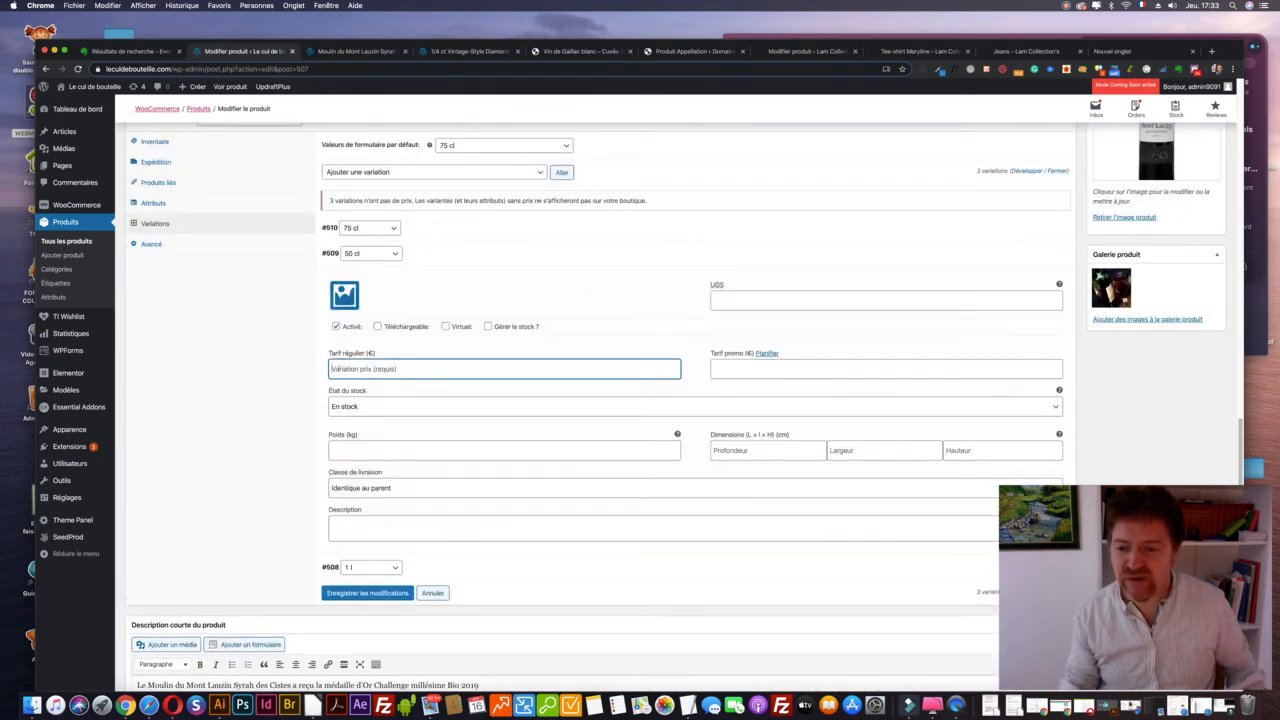
pyautogui.write('9')
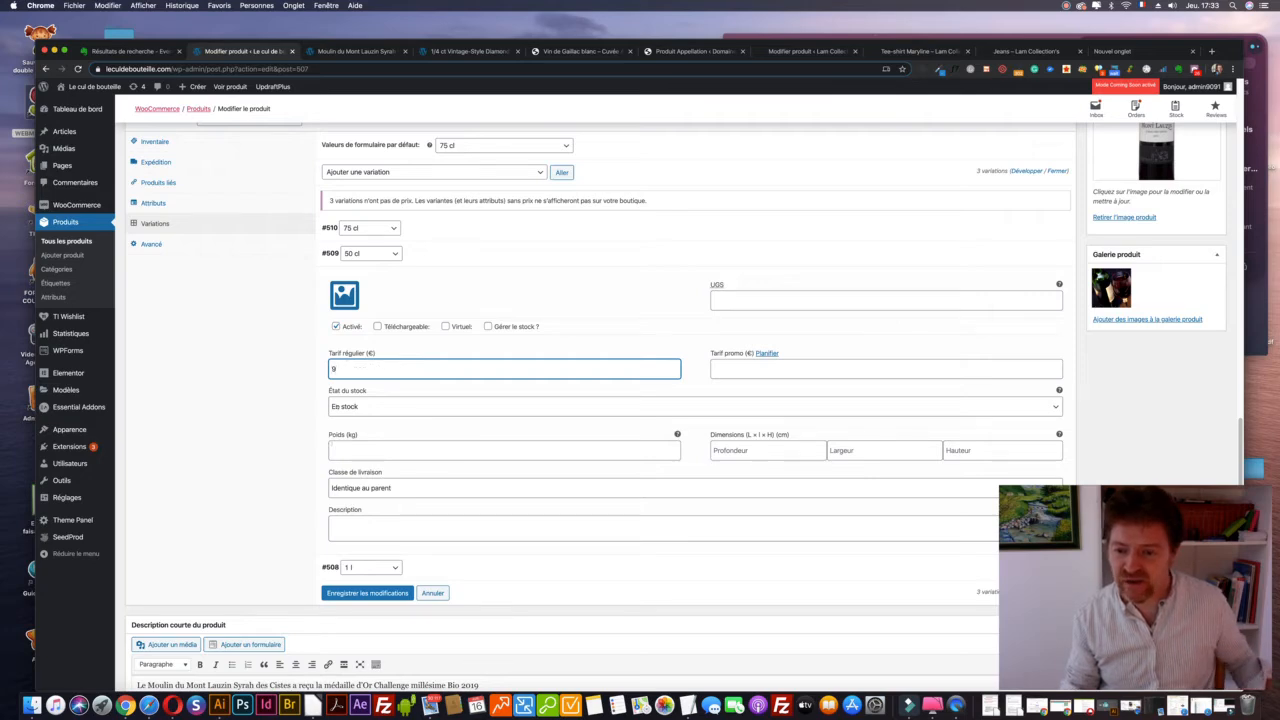
# Enable stock management on the 50 cl variation, set its stock quantity to 20 and collapse its details
pyautogui.click(488, 326)
pyautogui.click(333, 413)
pyautogui.write('10')
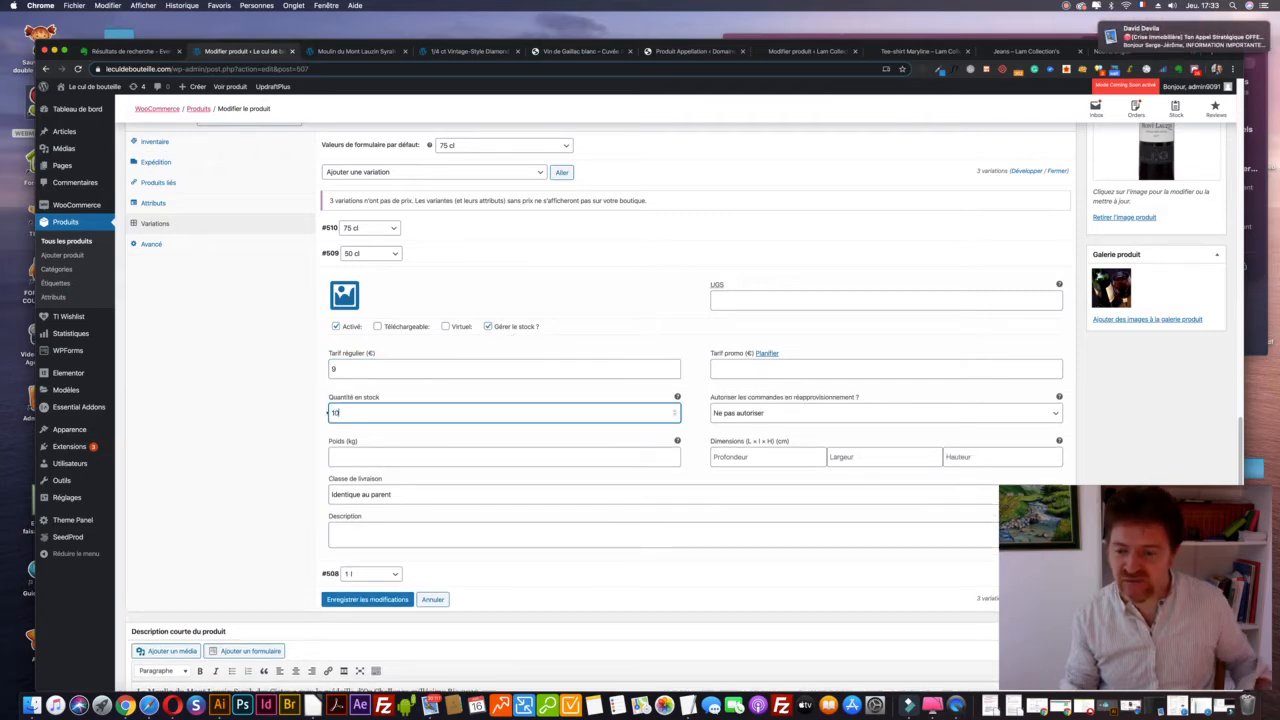
pyautogui.press('super+a')
pyautogui.write('2')
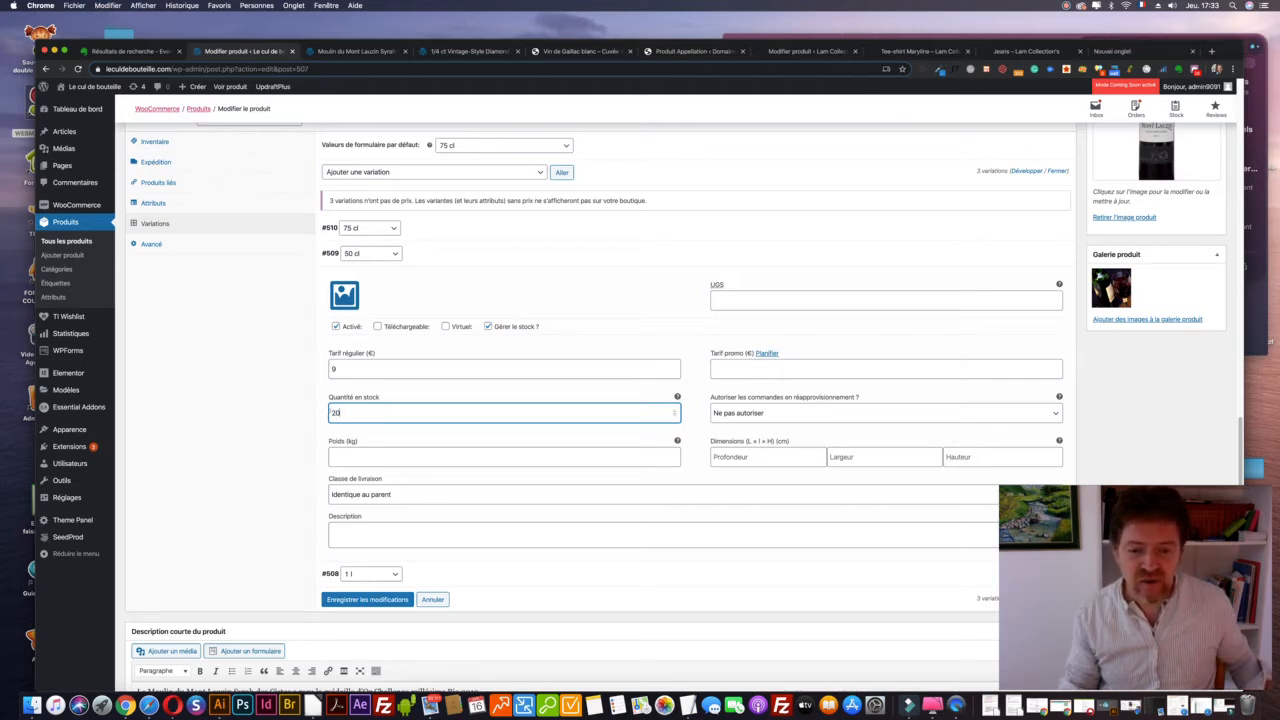
pyautogui.click(325, 253)
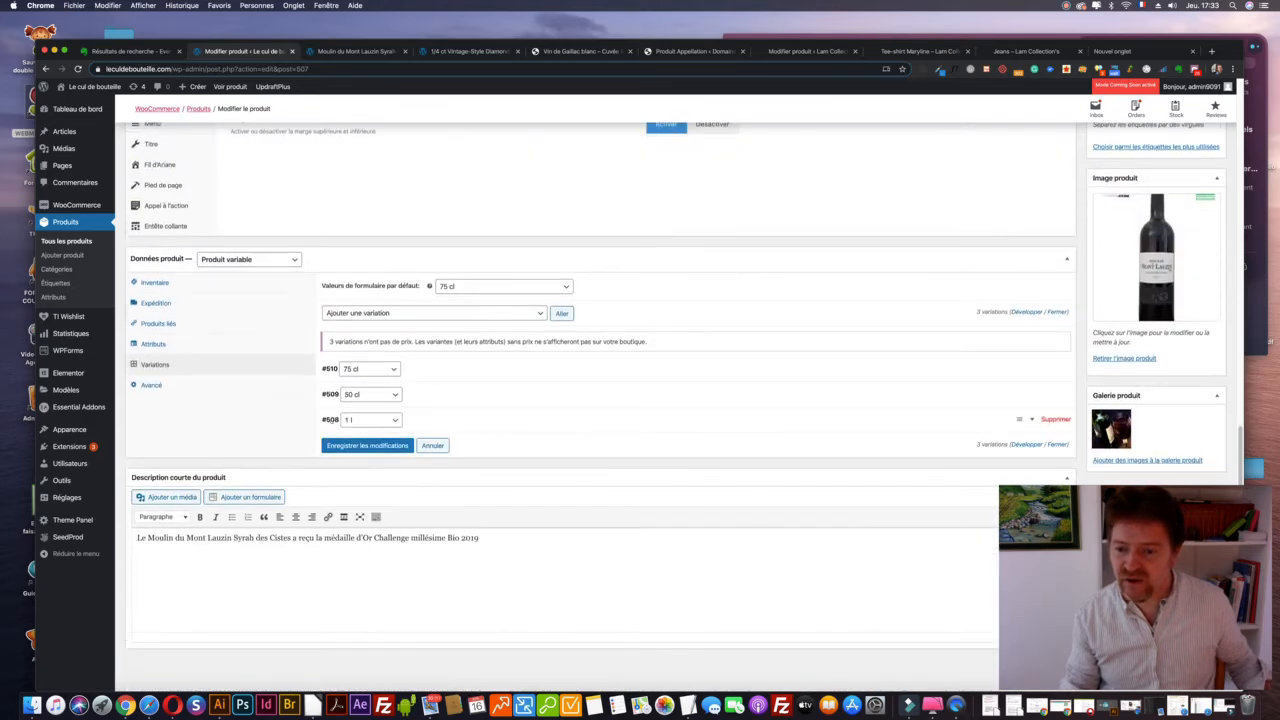
# Expand the 1 l variation, enable its stock management and set the stock quantity to 45
pyautogui.click(330, 420)
pyautogui.scroll(-3, 335, 412)
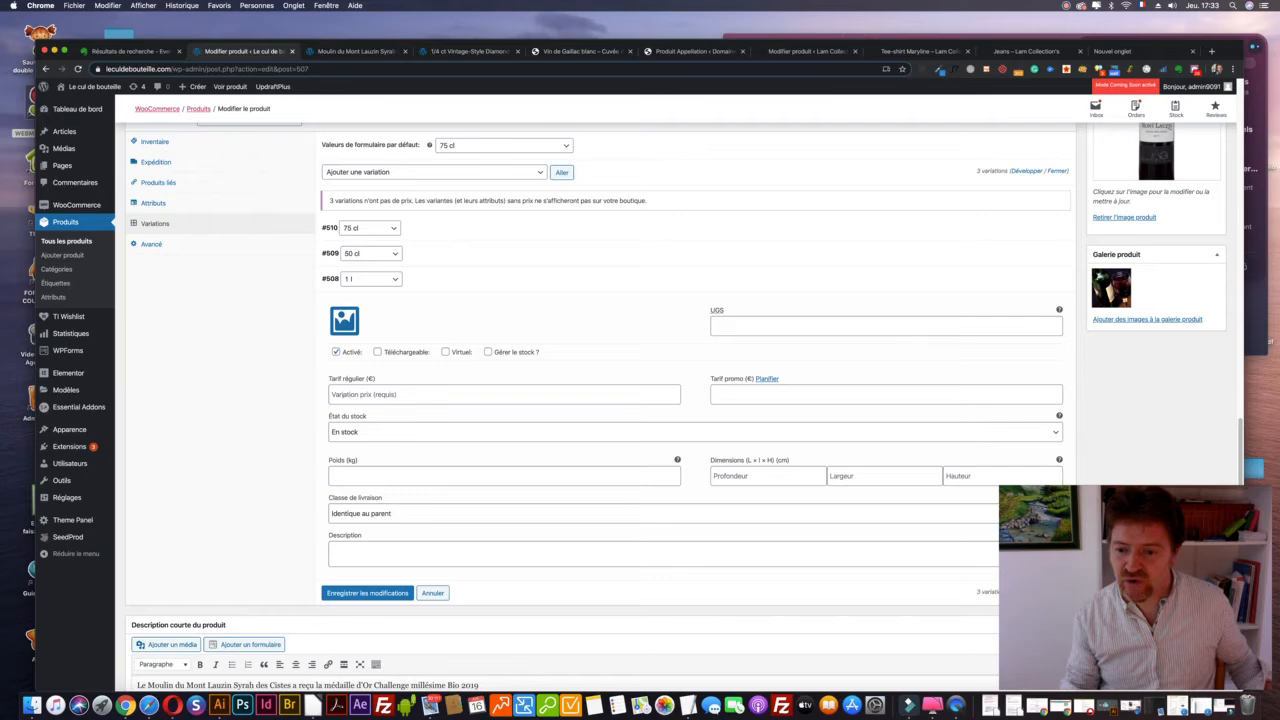
pyautogui.click(488, 352)
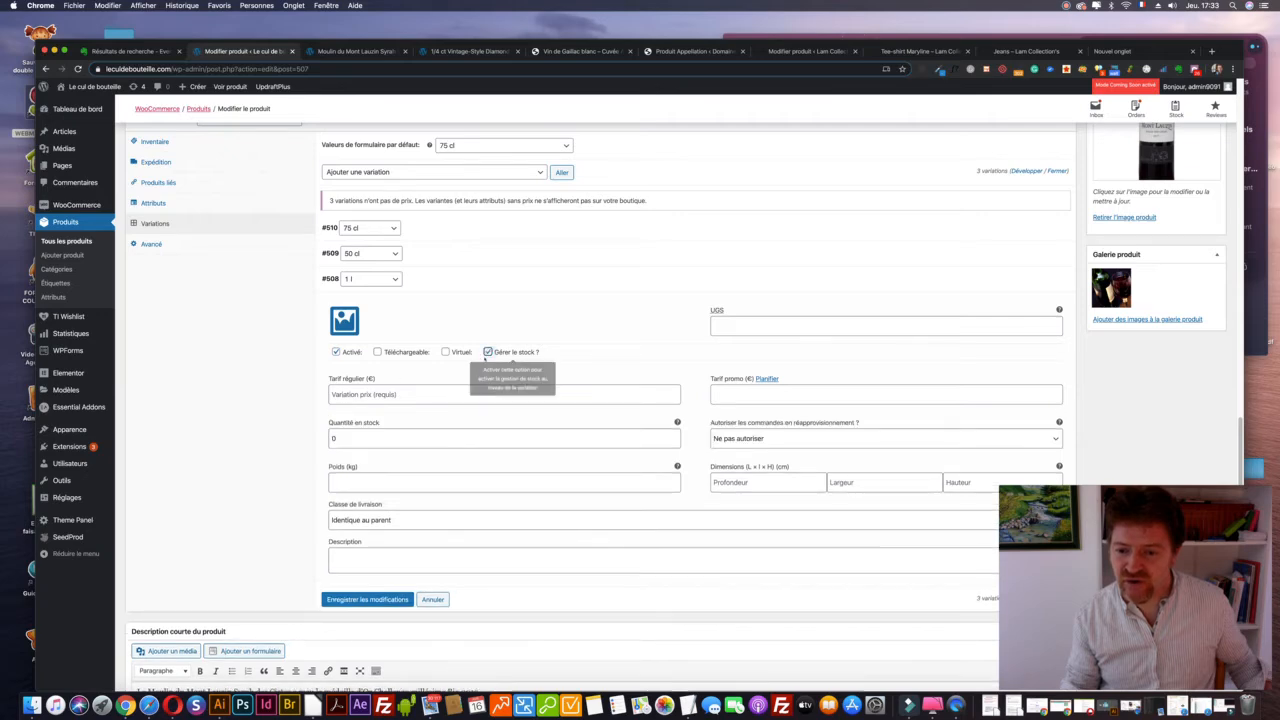
pyautogui.click(355, 432)
pyautogui.write('45')
pyautogui.doubleClick(355, 431)
pyautogui.write('45')
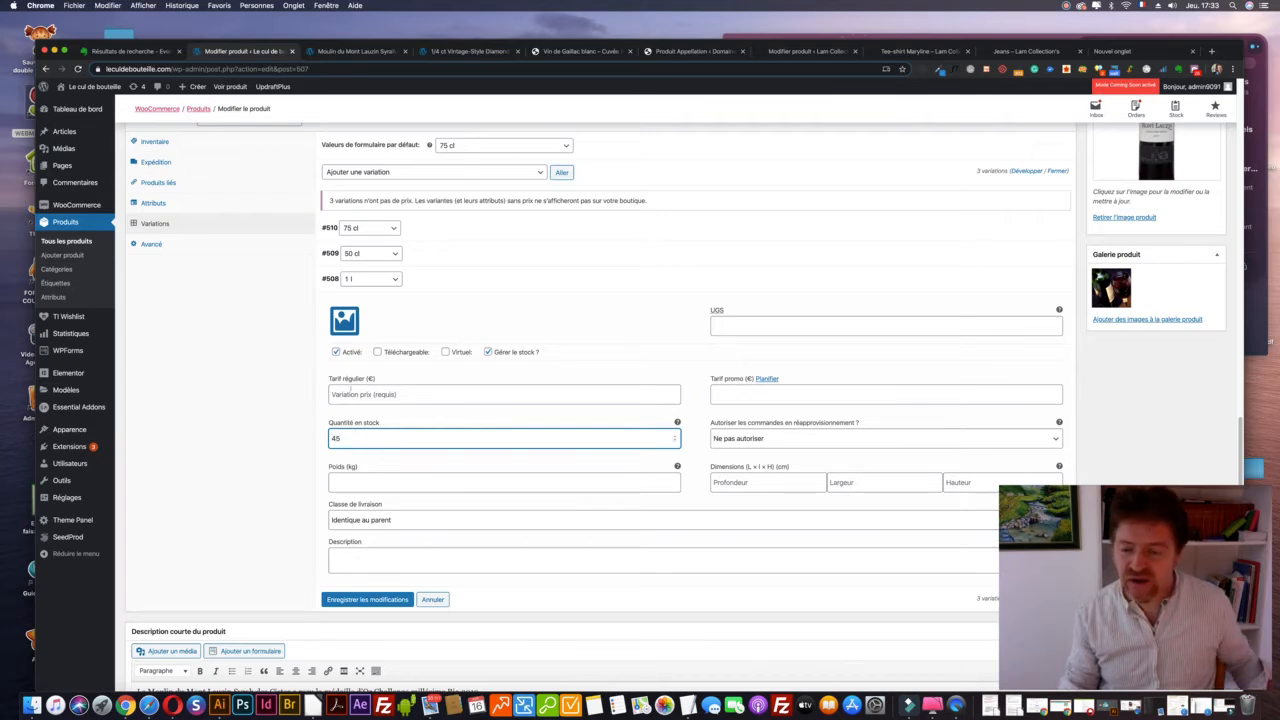
# Set the 1 l variation's regular price to 19 € and save the variation changes
pyautogui.click(352, 393)
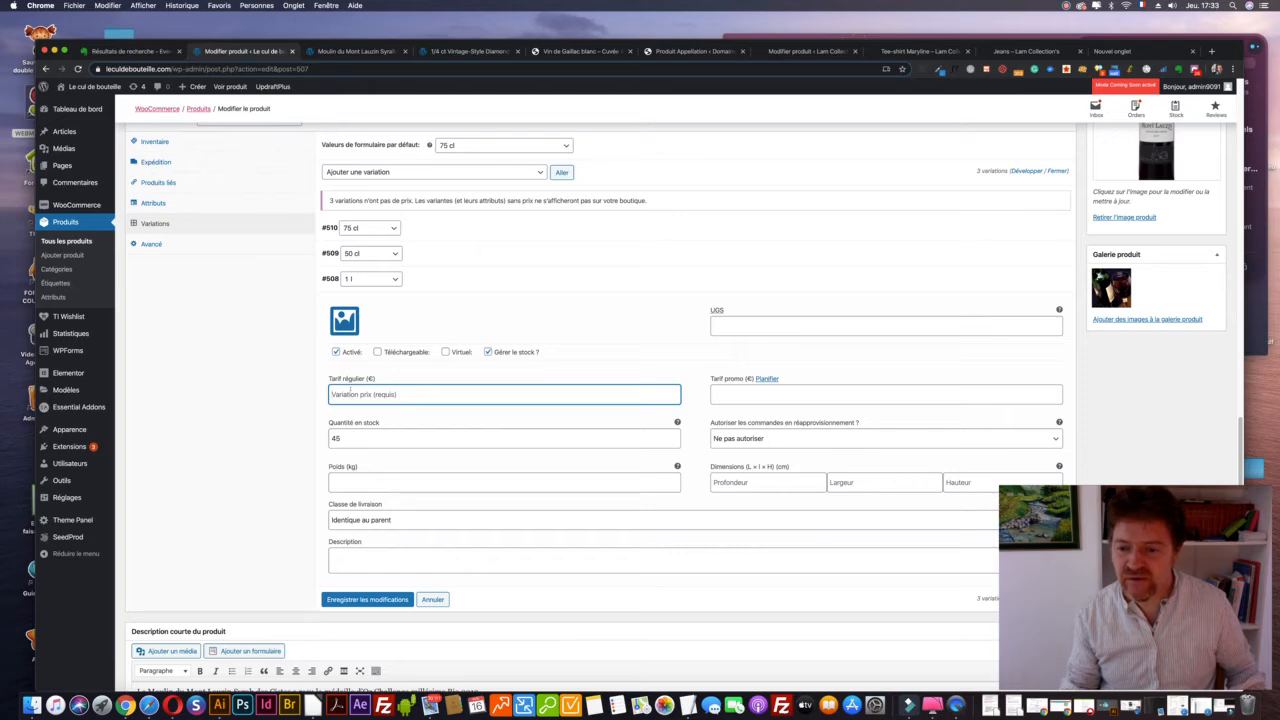
pyautogui.write('19')
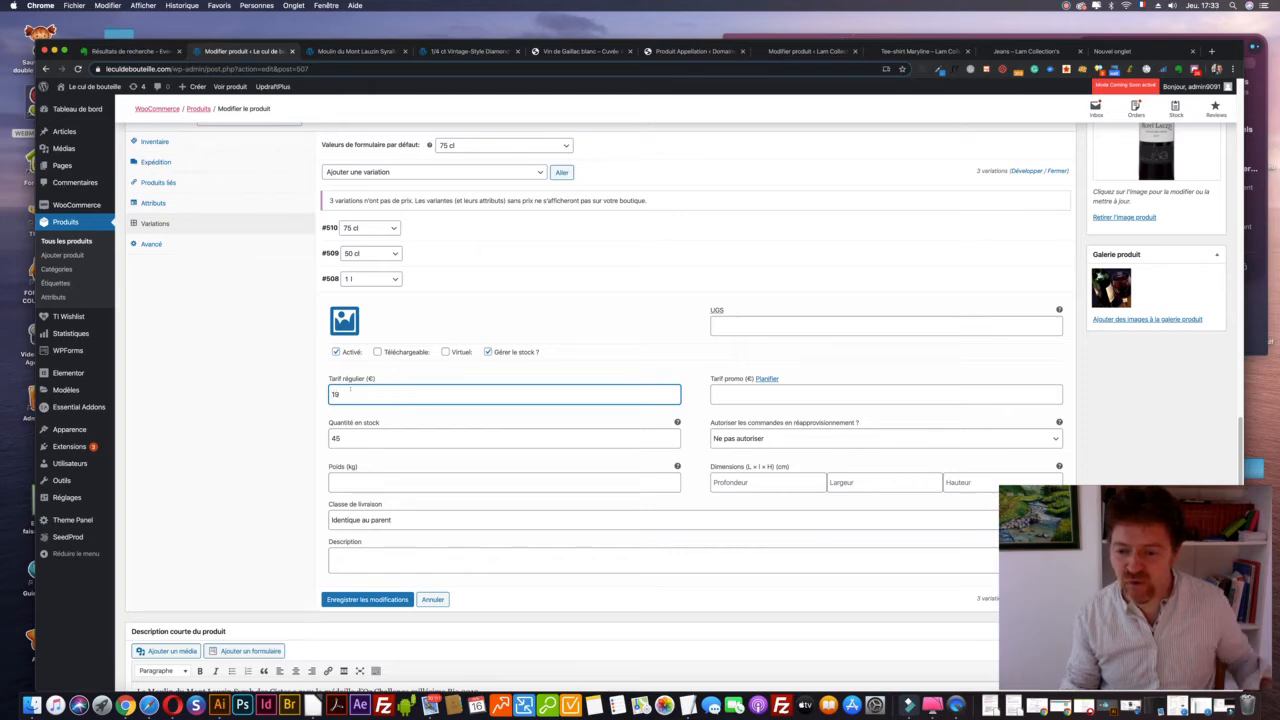
pyautogui.click(368, 599)
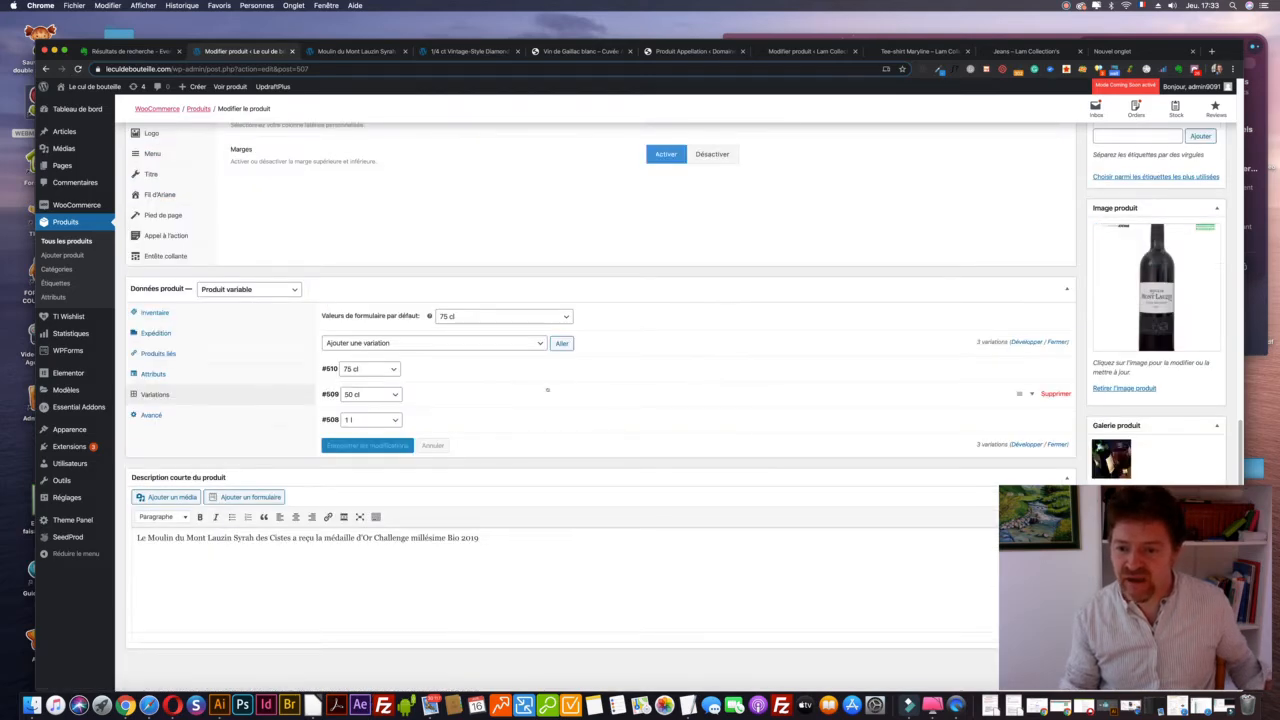
# Open the wine's storefront product page in a new tab and switch to it
pyautogui.rightClick(229, 86)
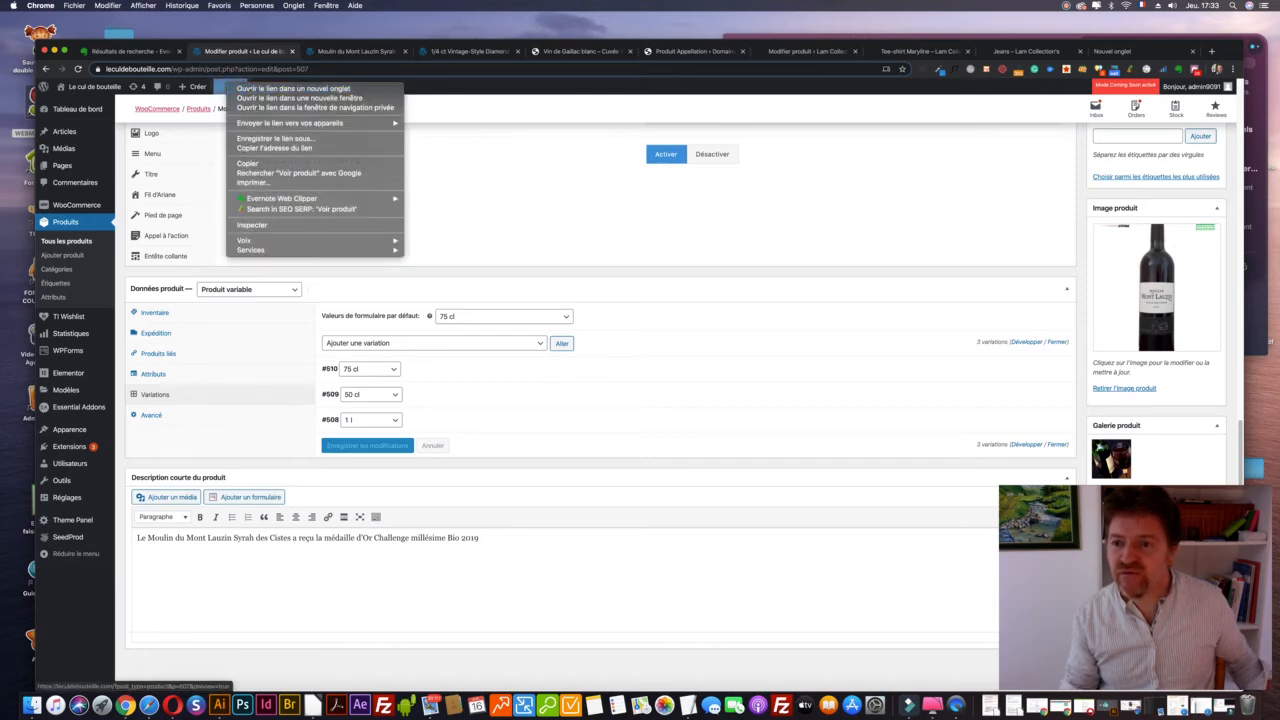
pyautogui.click(290, 89)
pyautogui.click(340, 51)
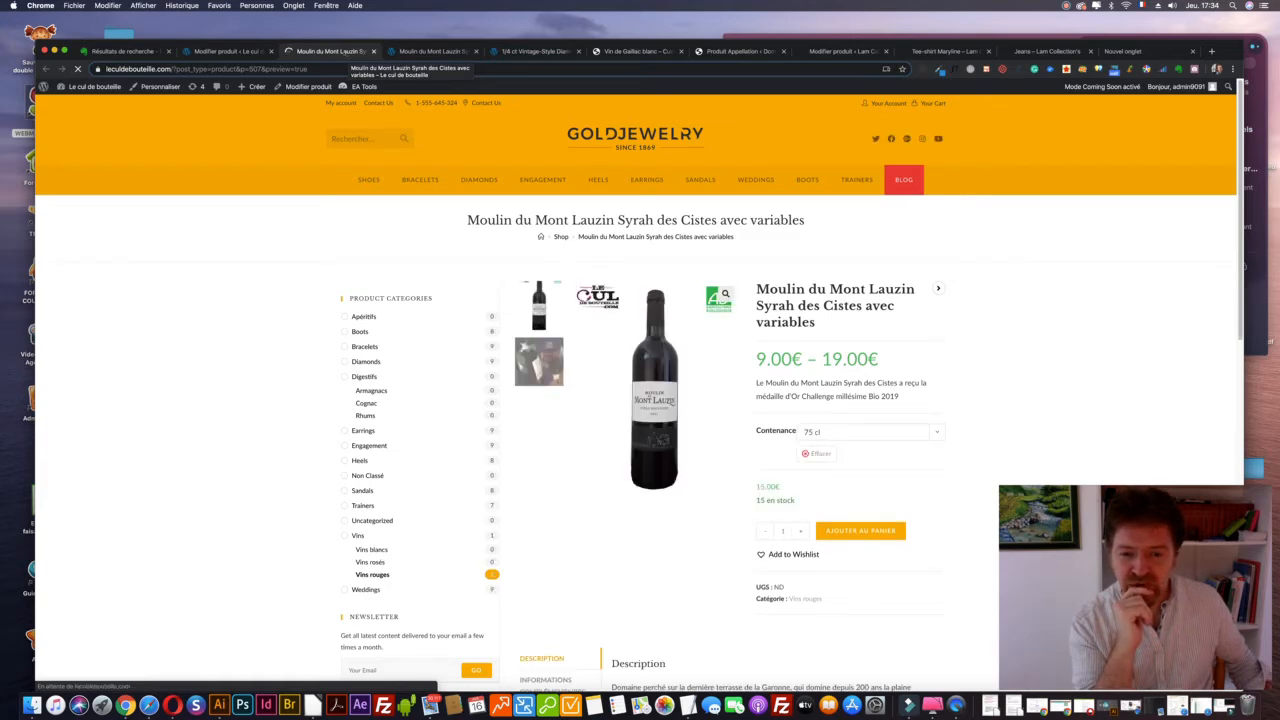
# Choose the 50 cl, 1 l and 75 cl Contenance options on the product page to check each one's price and stock
pyautogui.click(932, 431)
pyautogui.click(986, 418)
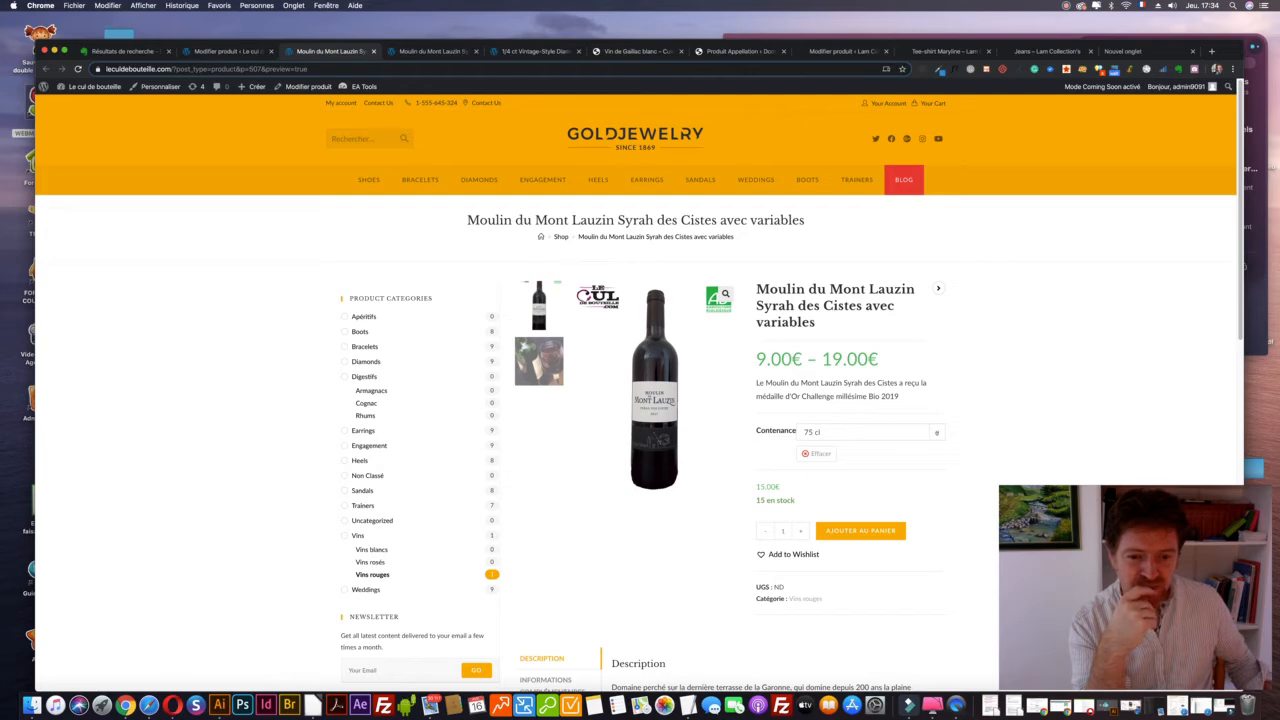
pyautogui.click(868, 431)
pyautogui.click(860, 421)
pyautogui.scroll(-3, 998, 408)
pyautogui.scroll(2, 998, 408)
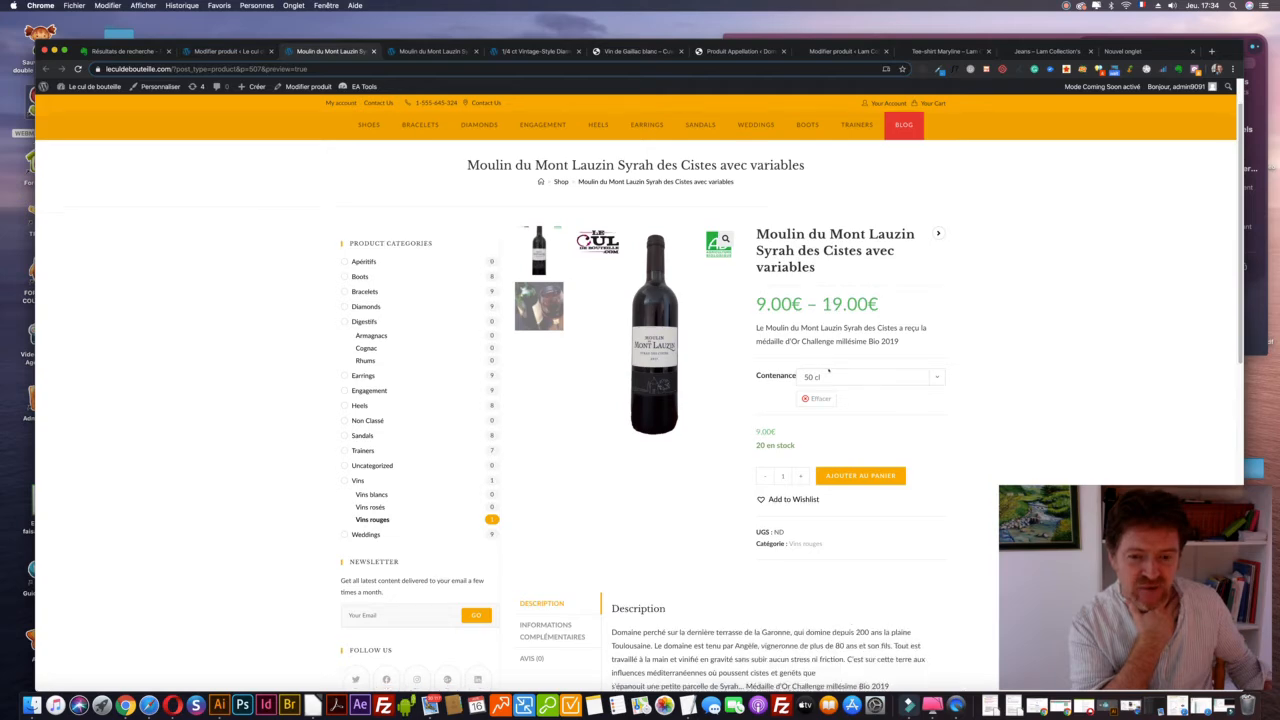
pyautogui.scroll(-2, 826, 331)
pyautogui.click(826, 332)
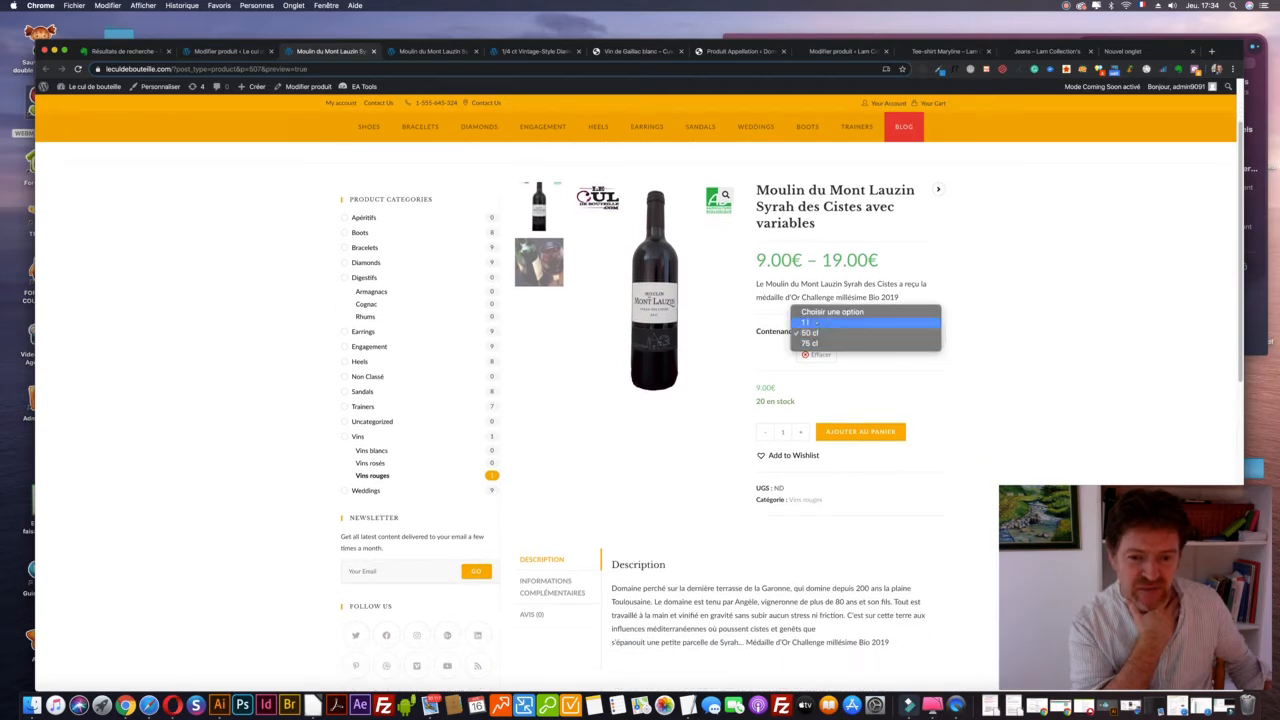
pyautogui.click(815, 322)
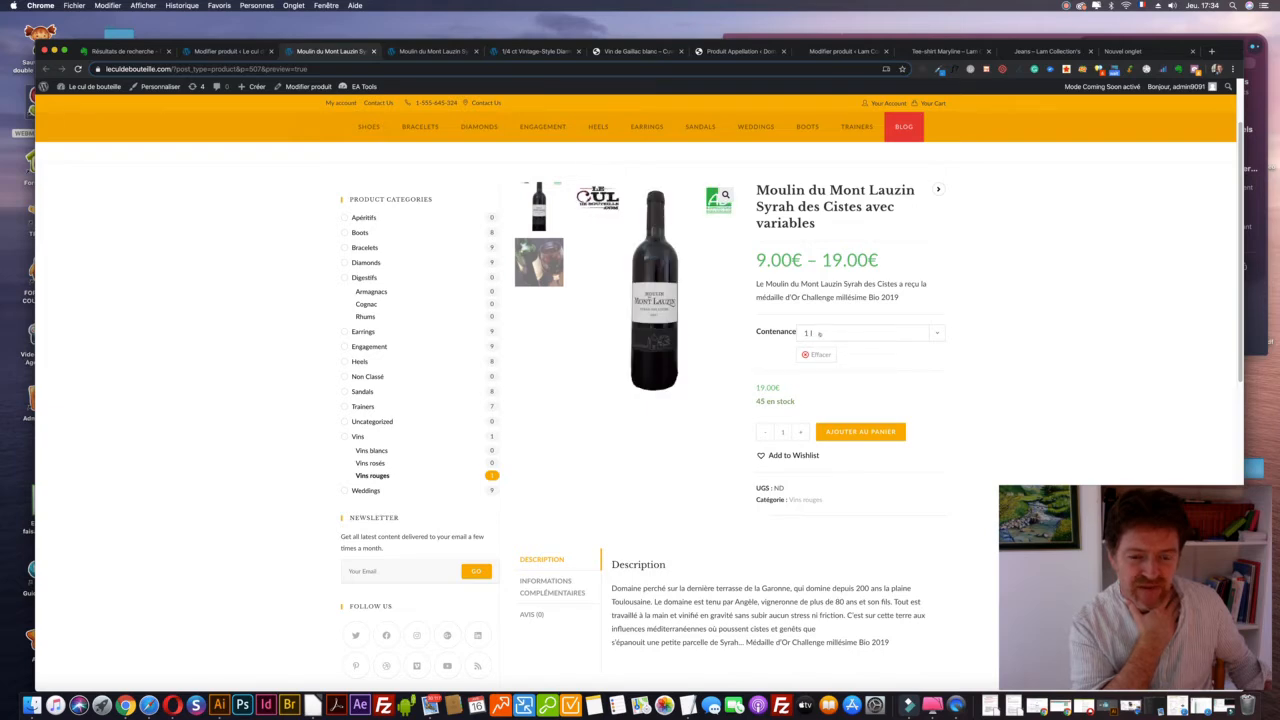
pyautogui.click(819, 334)
pyautogui.click(812, 354)
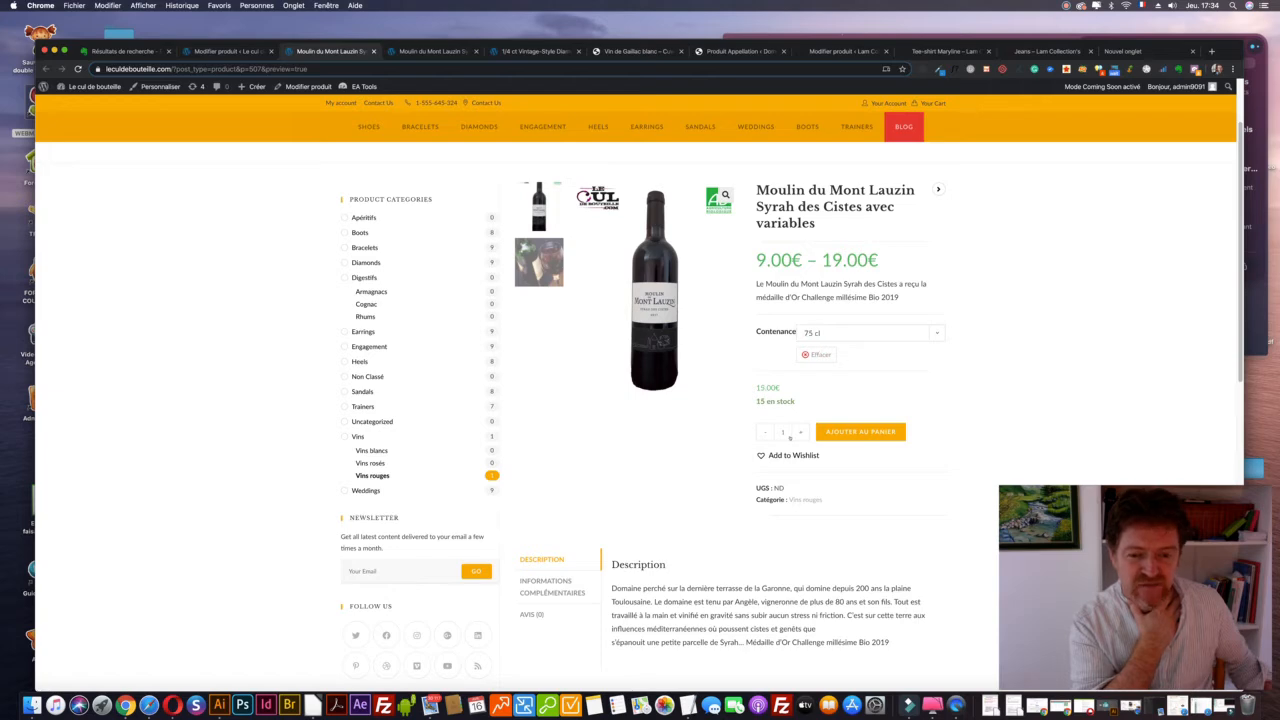
# Choose the 50 cl Contenance again, review its price and stock, and clear the selection
pyautogui.scroll(1, 673, 469)
pyautogui.scroll(1, 673, 469)
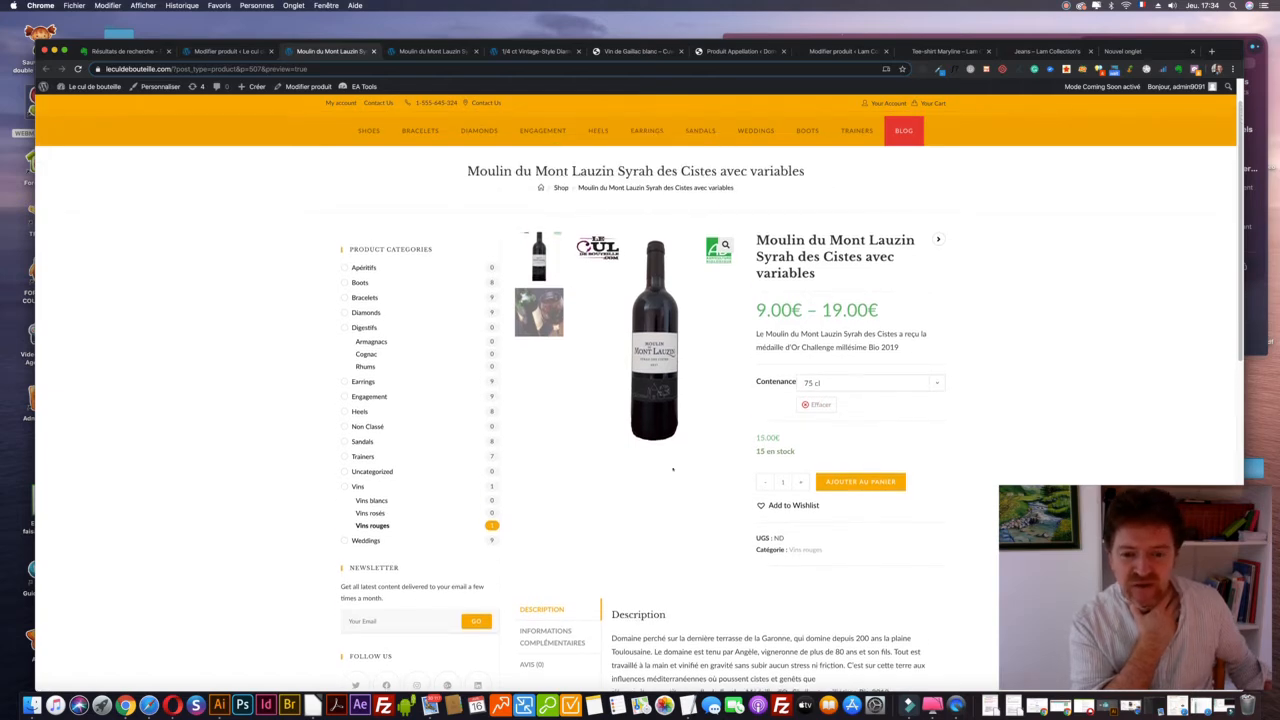
pyautogui.click(812, 383)
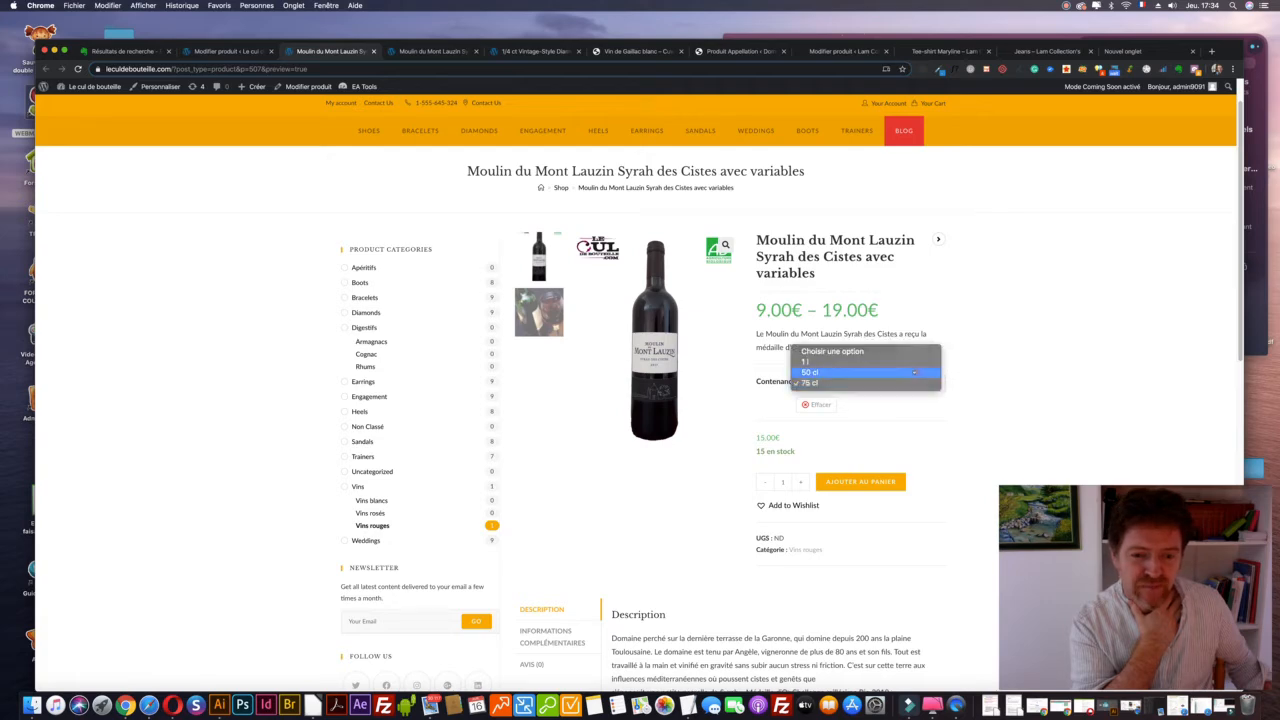
pyautogui.click(913, 372)
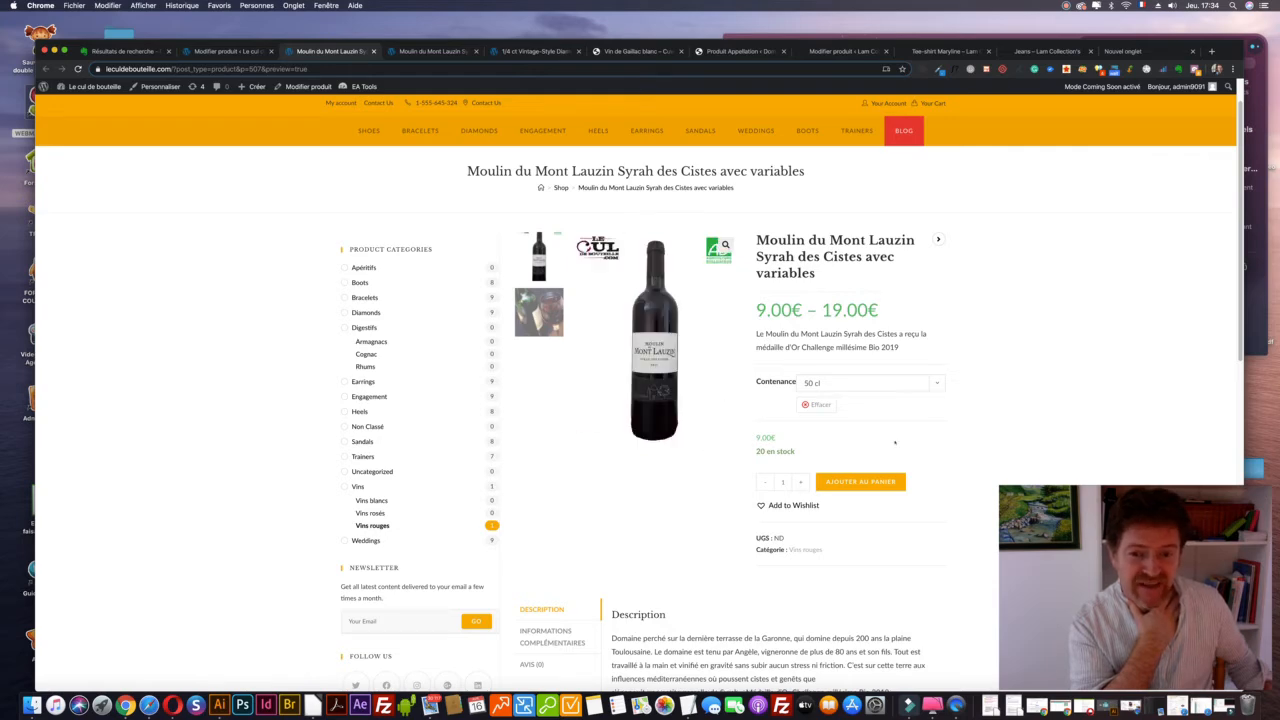
pyautogui.scroll(-2, 1035, 401)
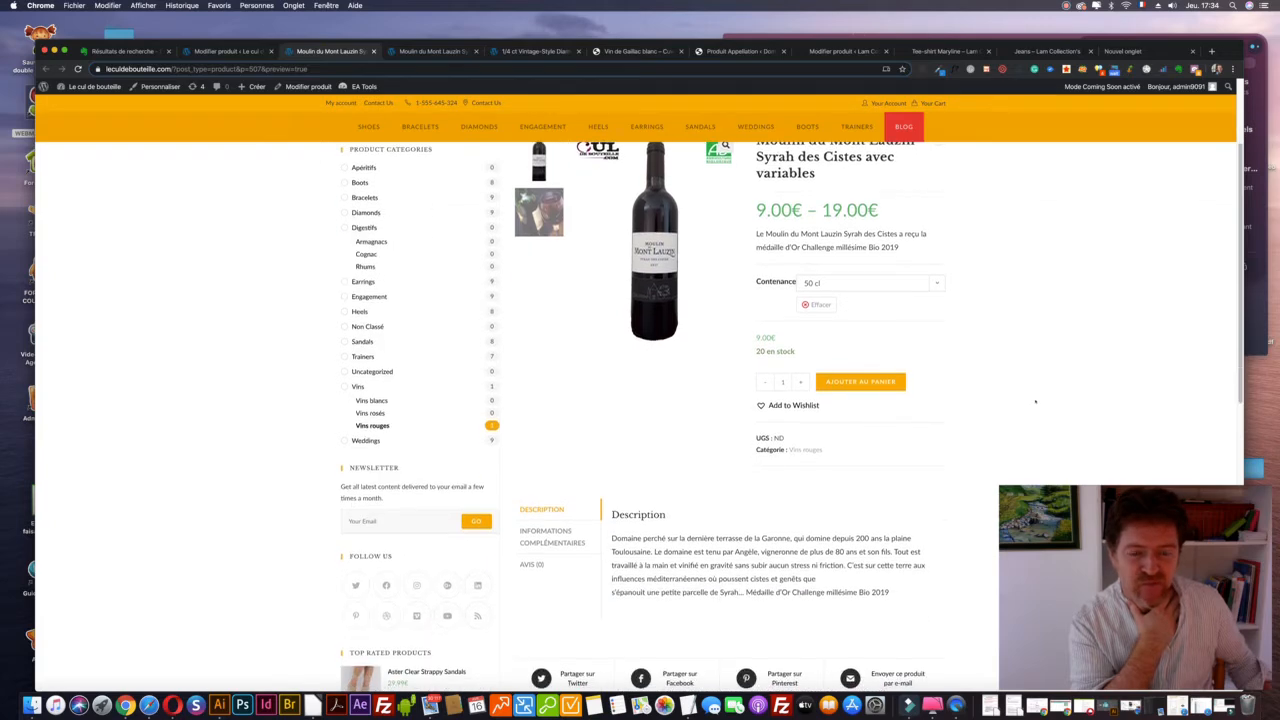
pyautogui.scroll(1, 1035, 401)
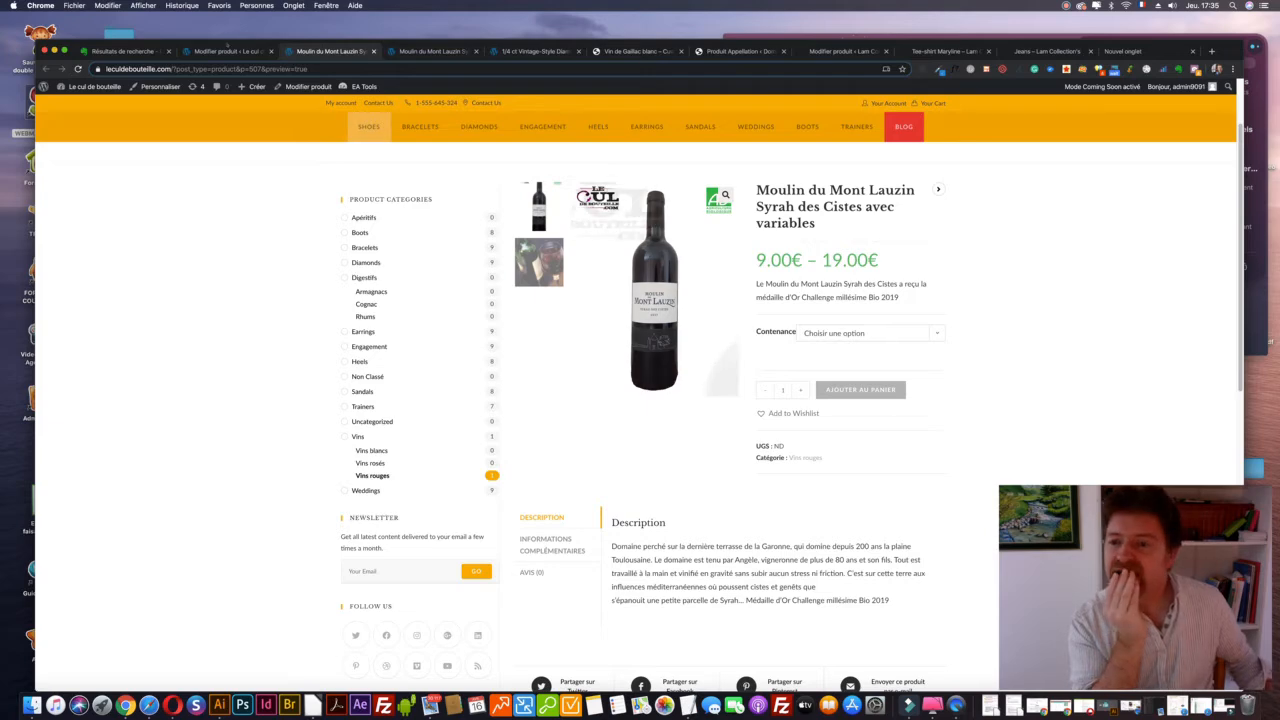
# Return to the wine's edit page and switch to the Lam Collection's variable product edit page
pyautogui.click(226, 52)
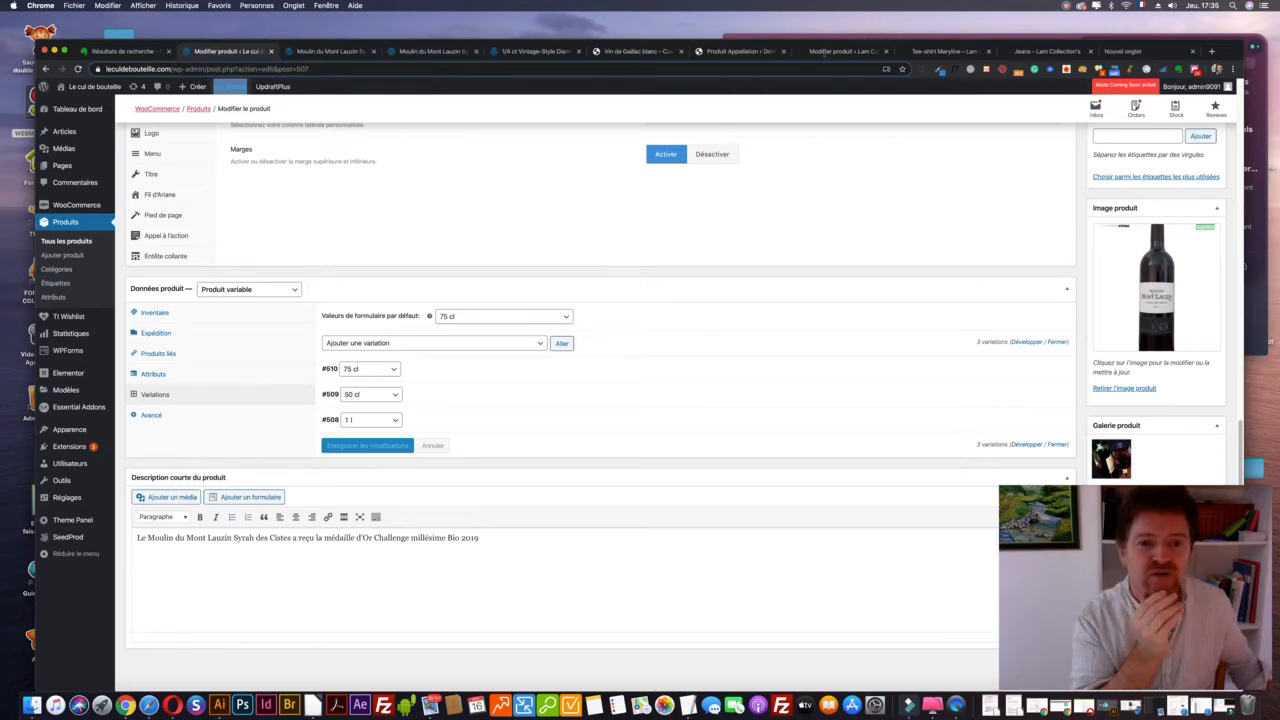
pyautogui.click(830, 52)
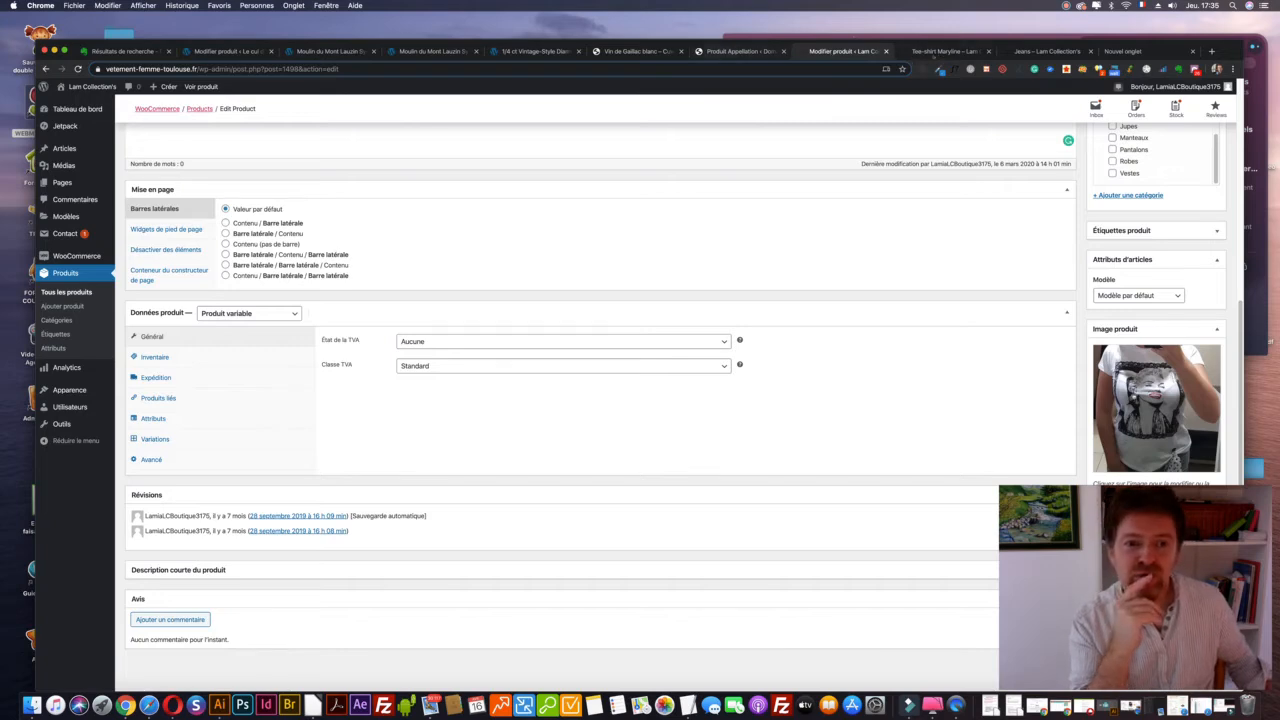
# Check the Tee-shirt Maryline storefront page and its edit page, and show the tee-shirt's list of variations
pyautogui.click(938, 52)
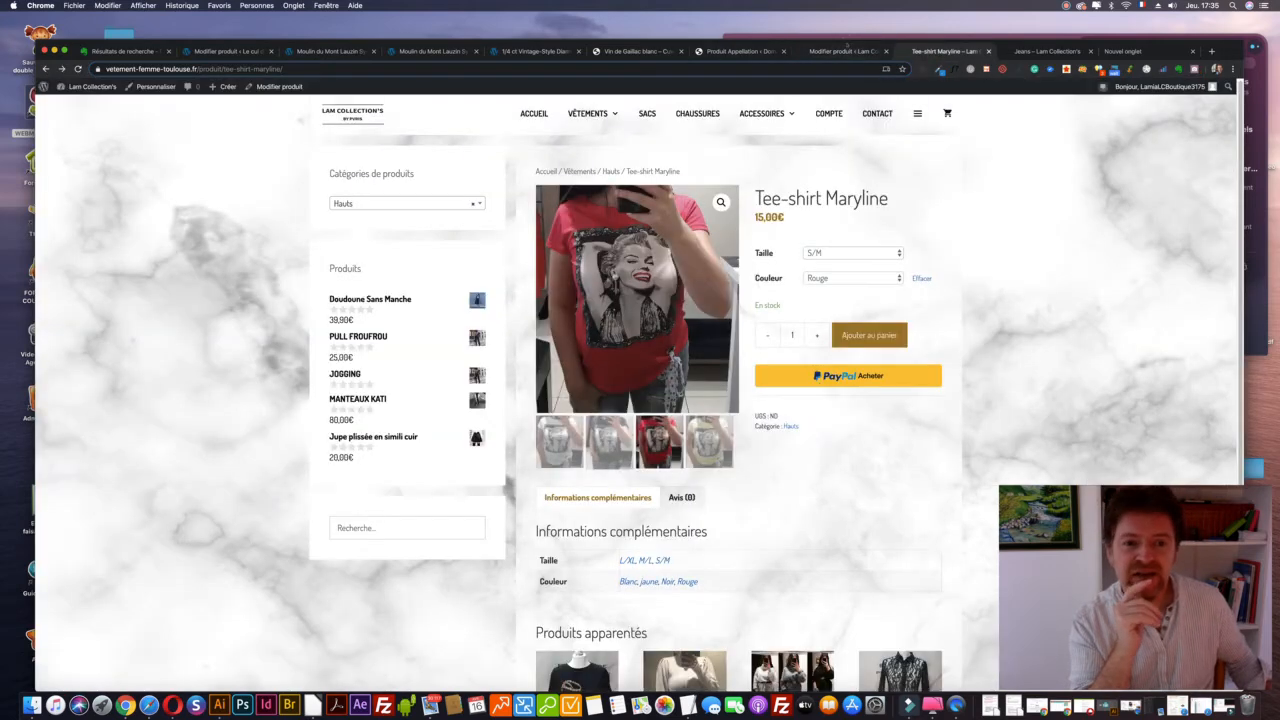
pyautogui.click(843, 51)
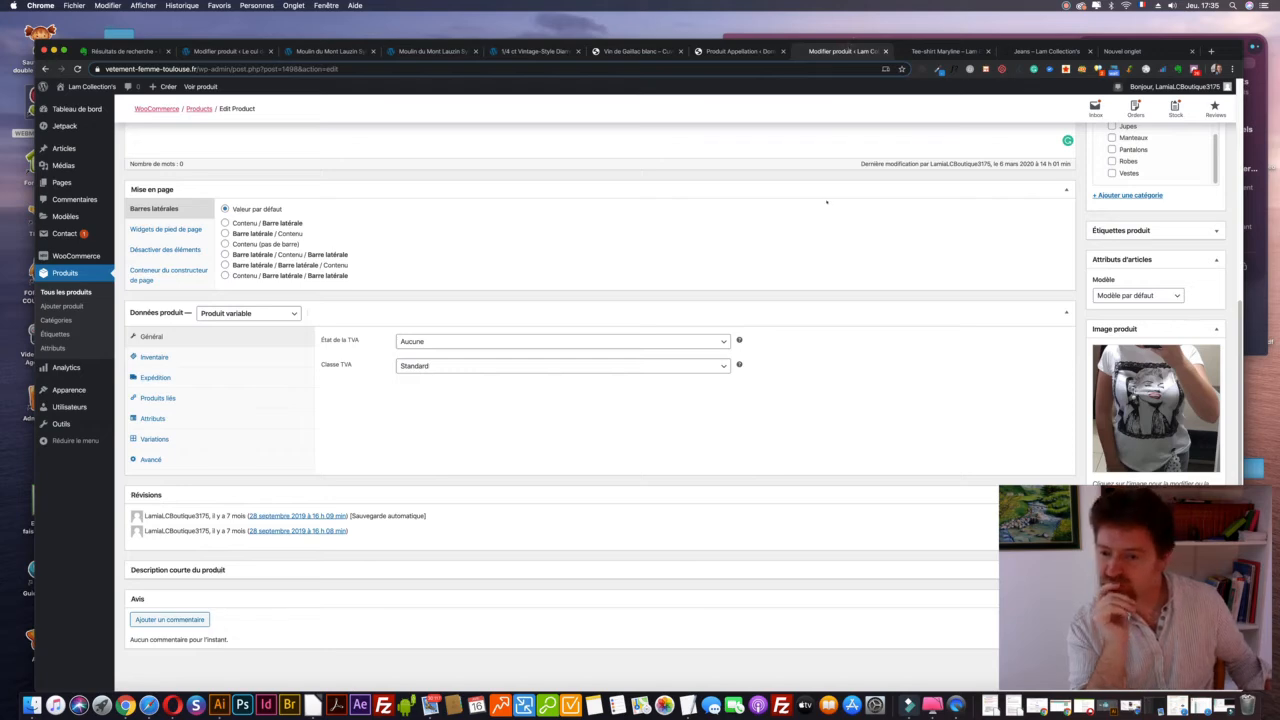
pyautogui.scroll(5, 826, 201)
pyautogui.scroll(1, 826, 200)
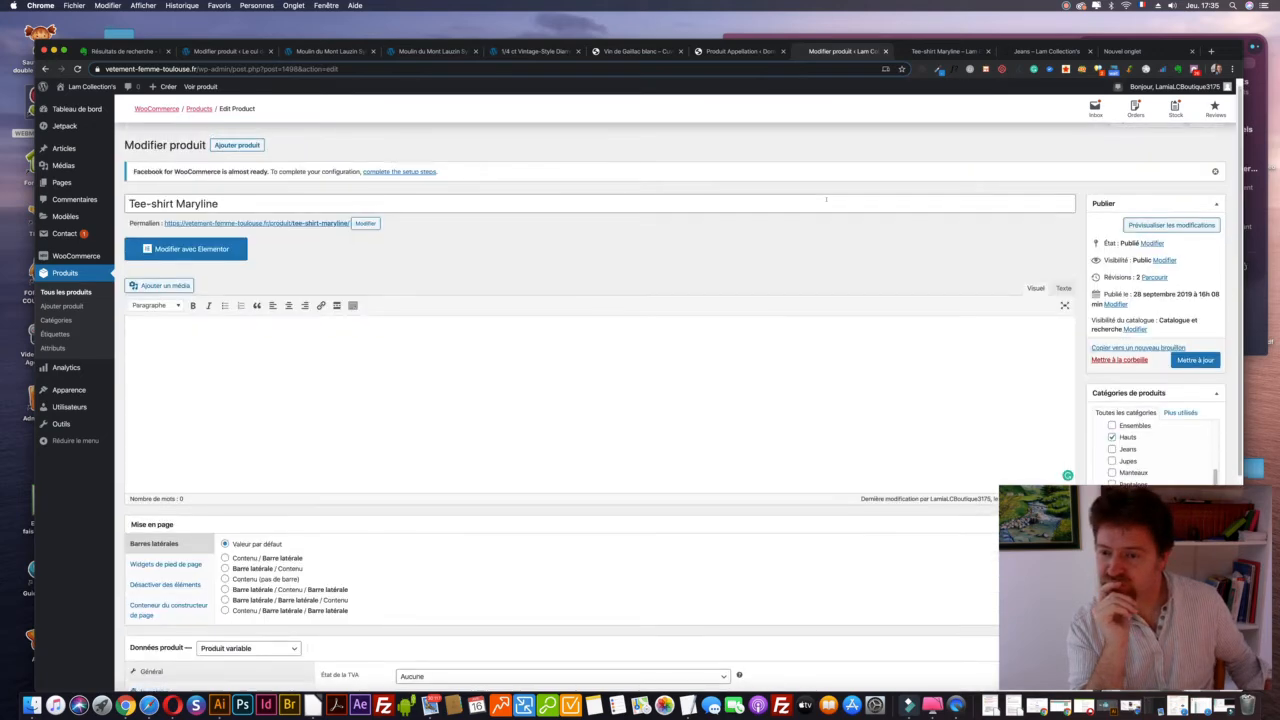
pyautogui.scroll(-7, 826, 199)
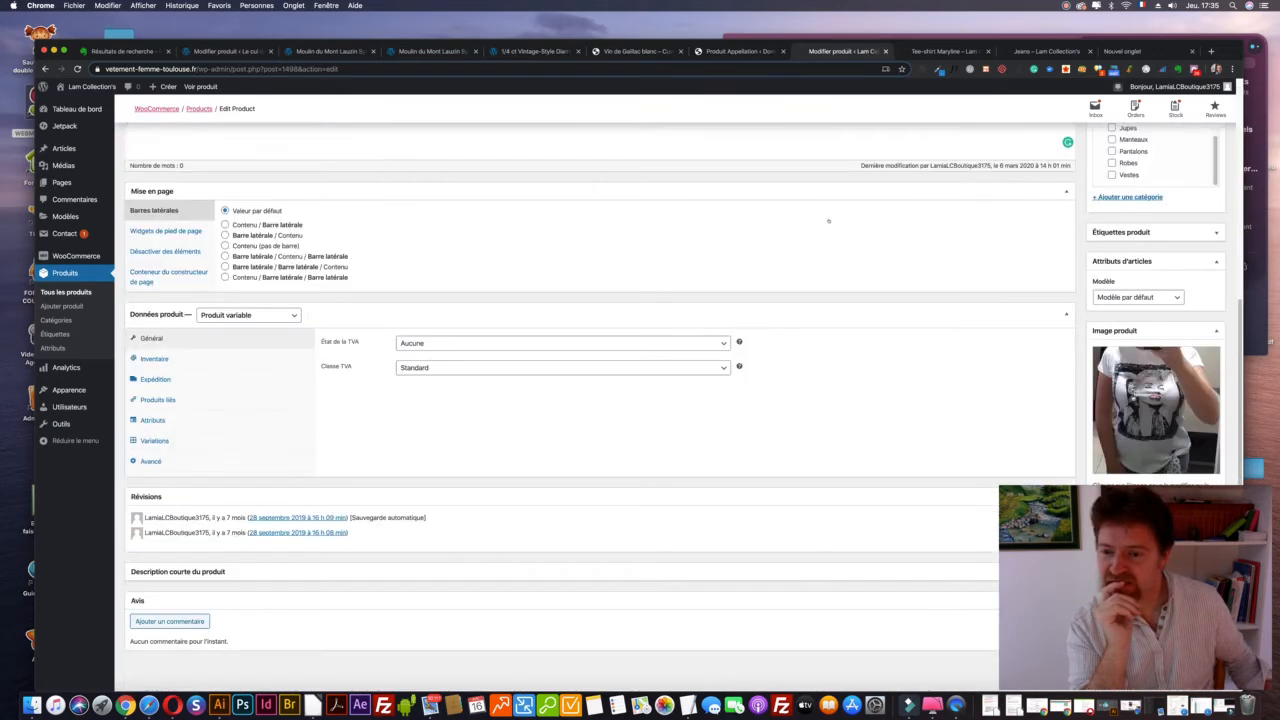
pyautogui.click(162, 441)
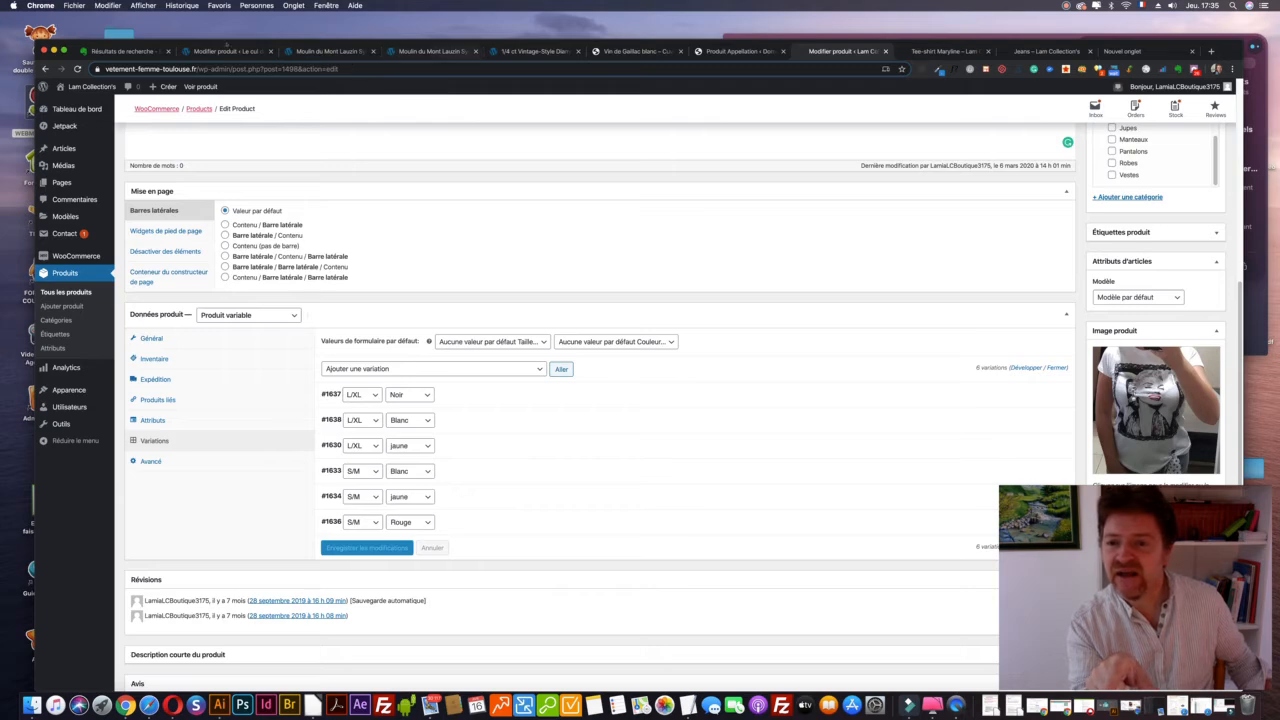
# Compare the wine's variations with the tee-shirt's storefront options, and inspect the colour choices of the tee-shirt's L/XL Noir variation
pyautogui.click(228, 52)
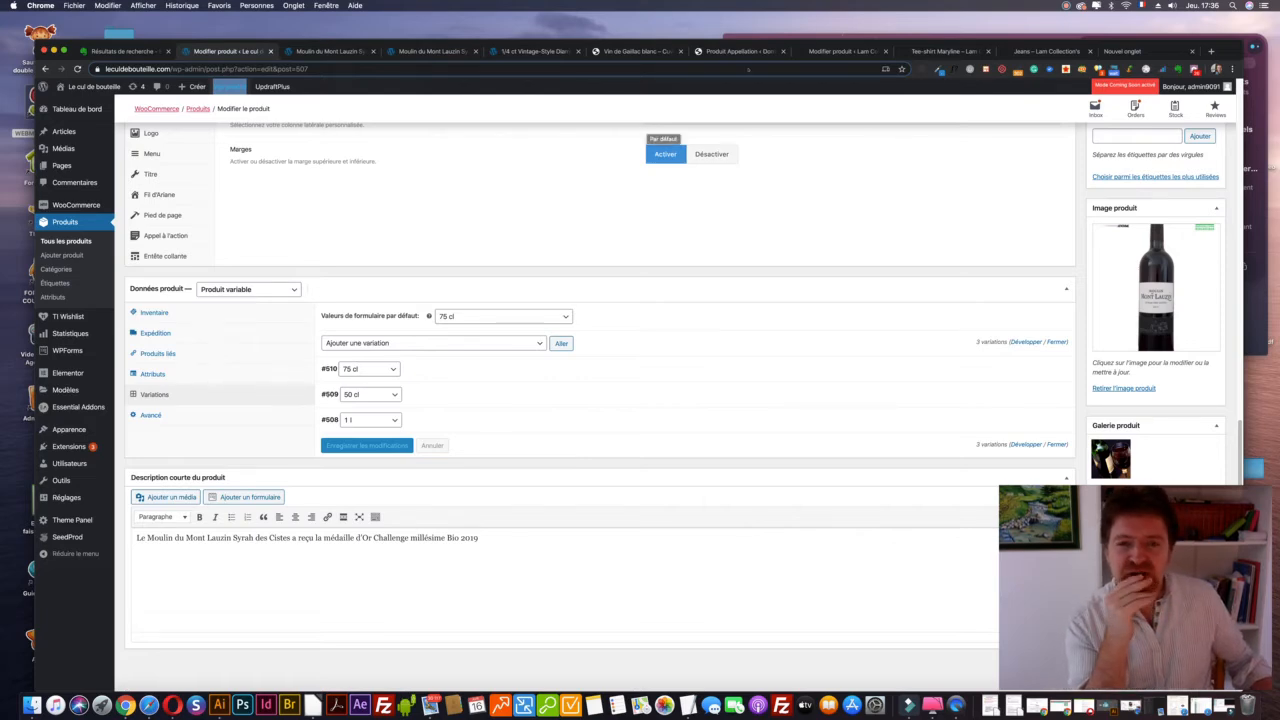
pyautogui.click(945, 51)
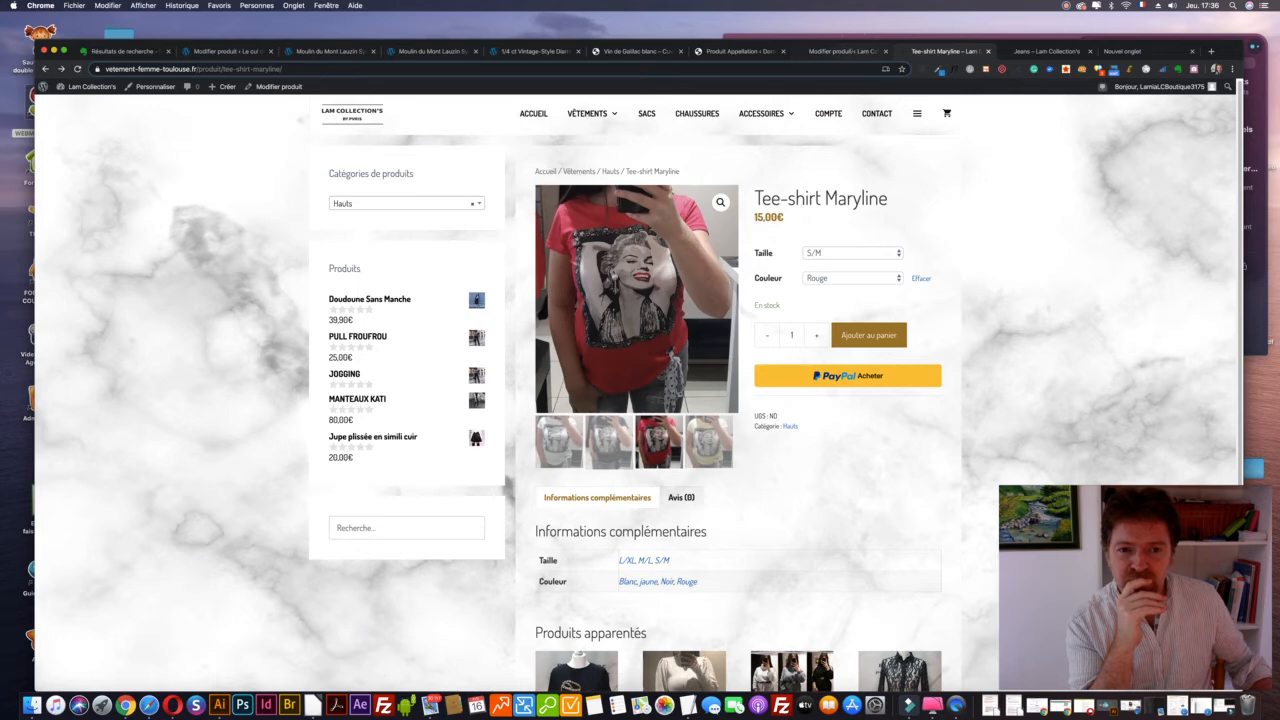
pyautogui.click(851, 51)
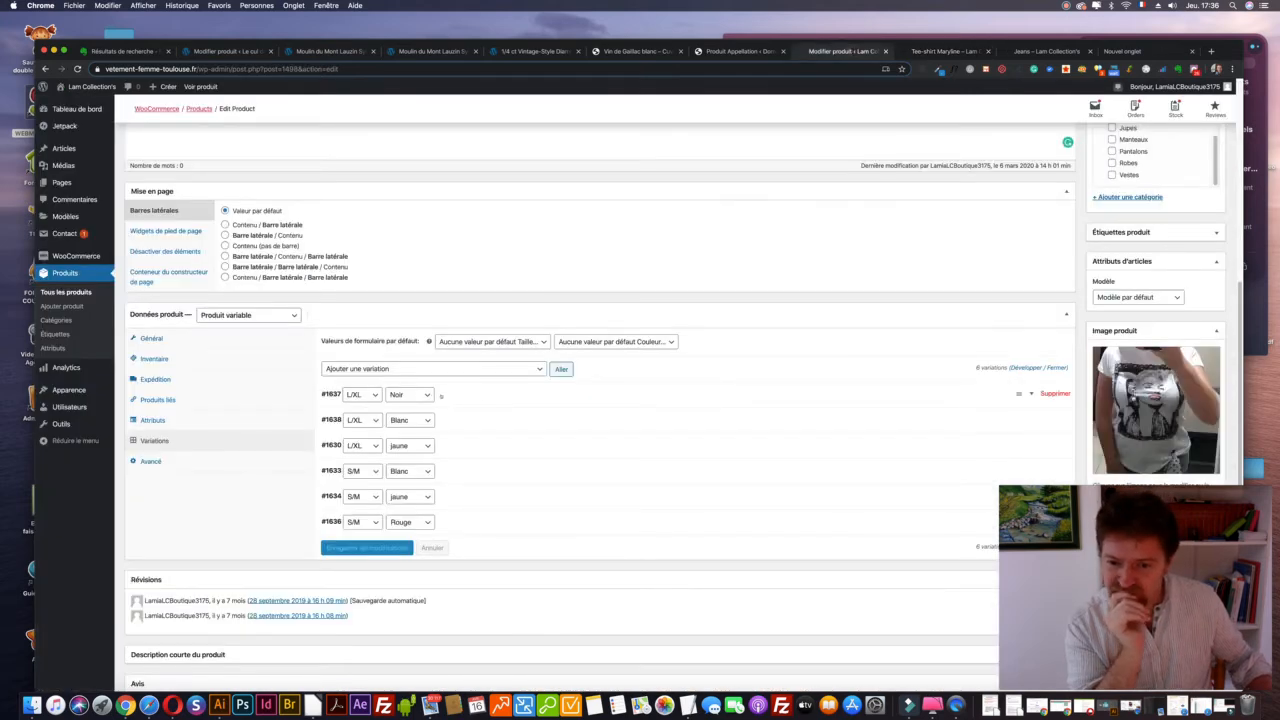
pyautogui.click(426, 395)
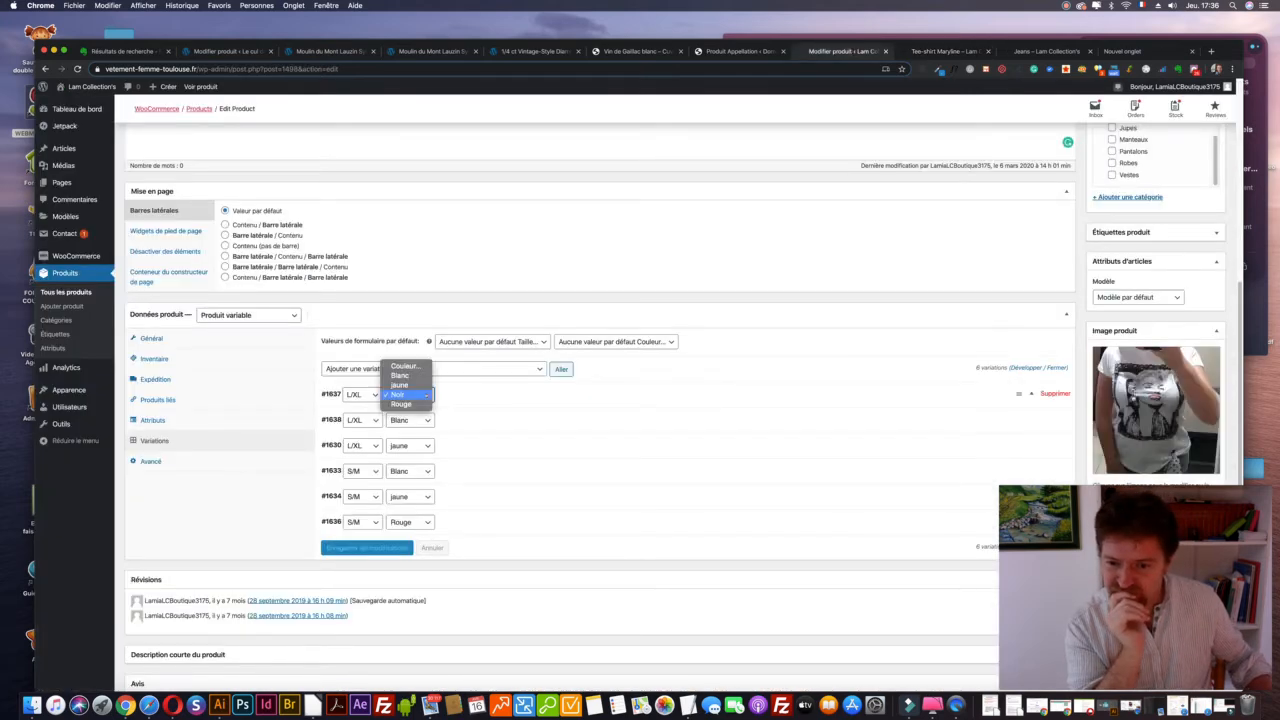
pyautogui.click(517, 399)
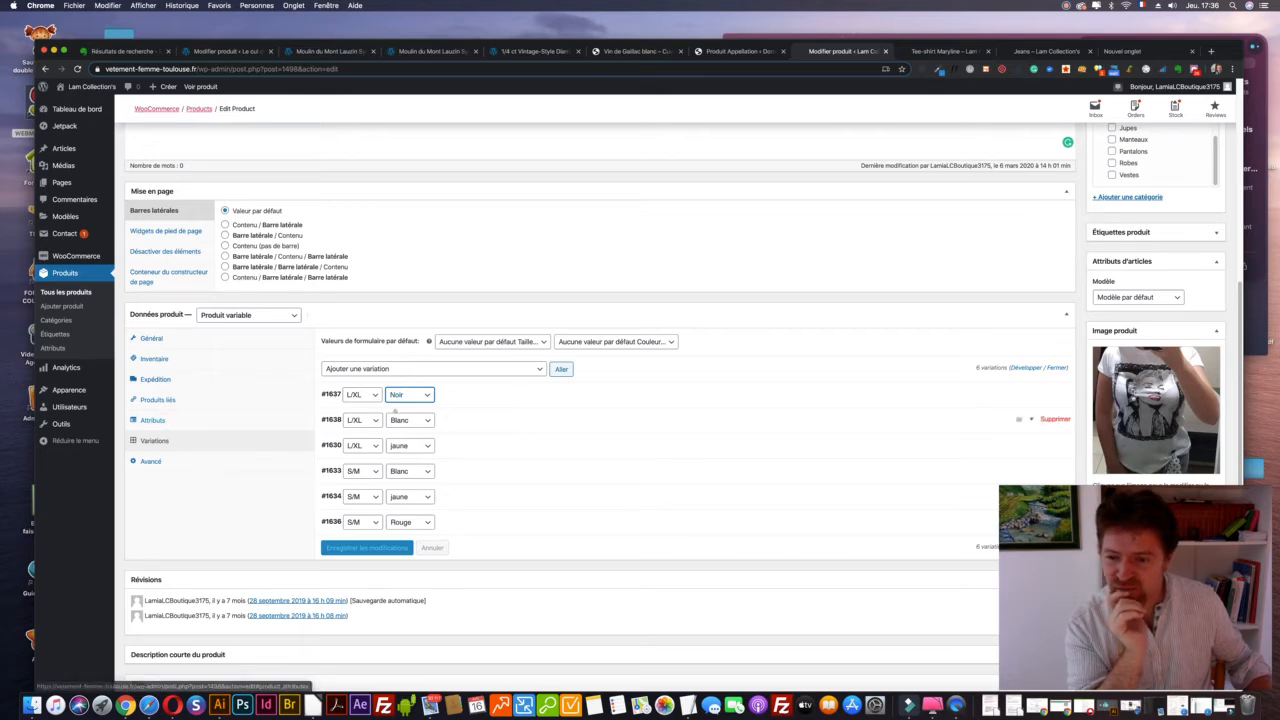
# Examine the values and variation settings of the tee-shirt's Taille and Couleur attributes
pyautogui.click(152, 421)
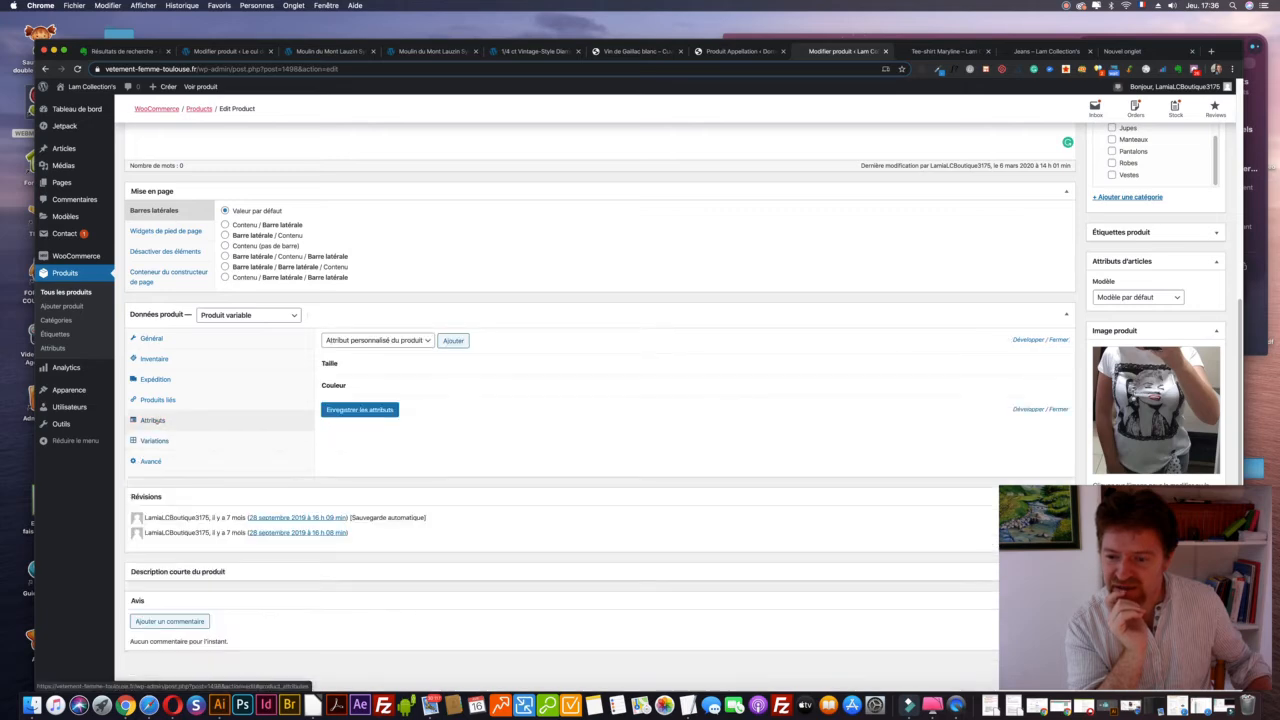
pyautogui.click(325, 364)
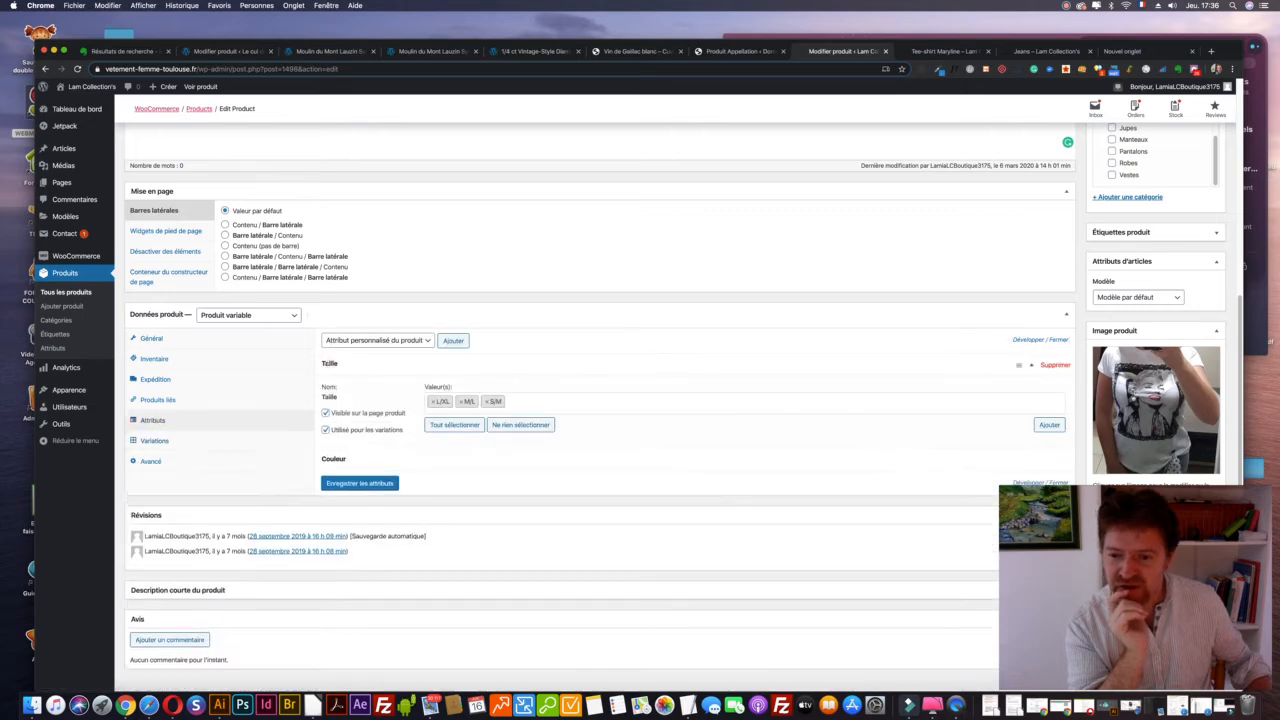
pyautogui.click(328, 459)
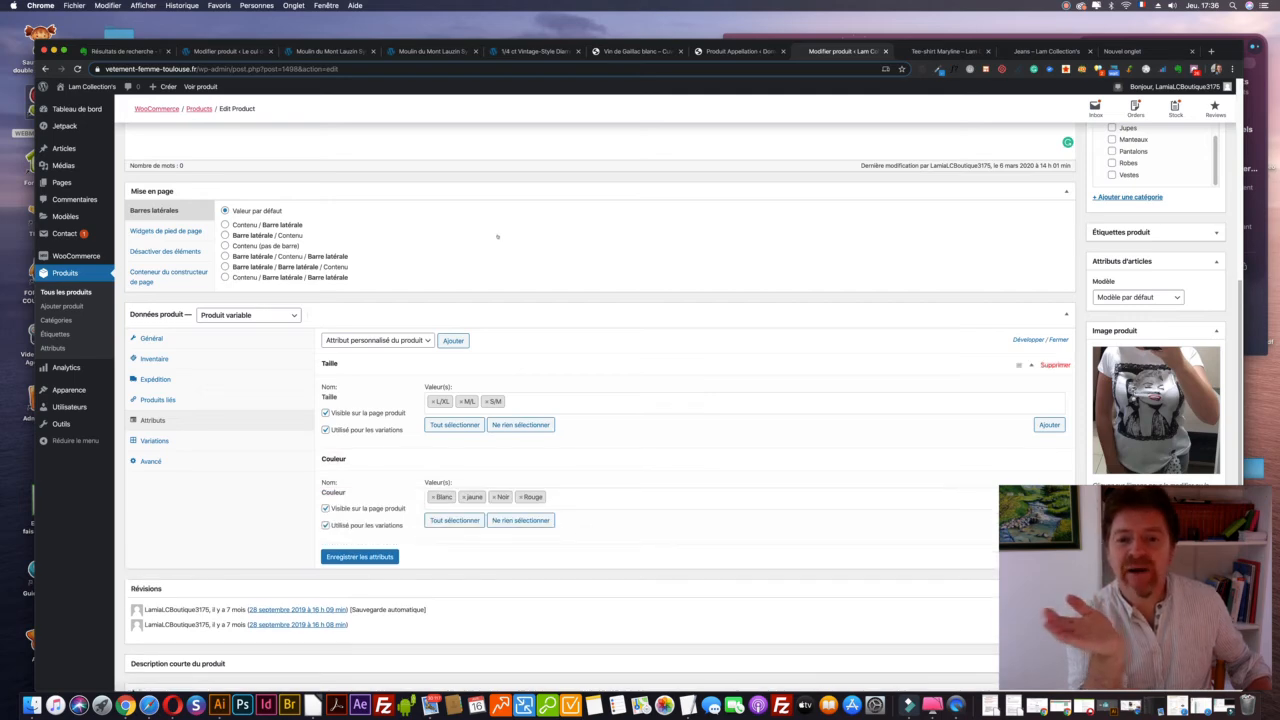
# Add Rosé and Blanc to the Couleur attribute of the wine product and save the attributes
pyautogui.click(228, 51)
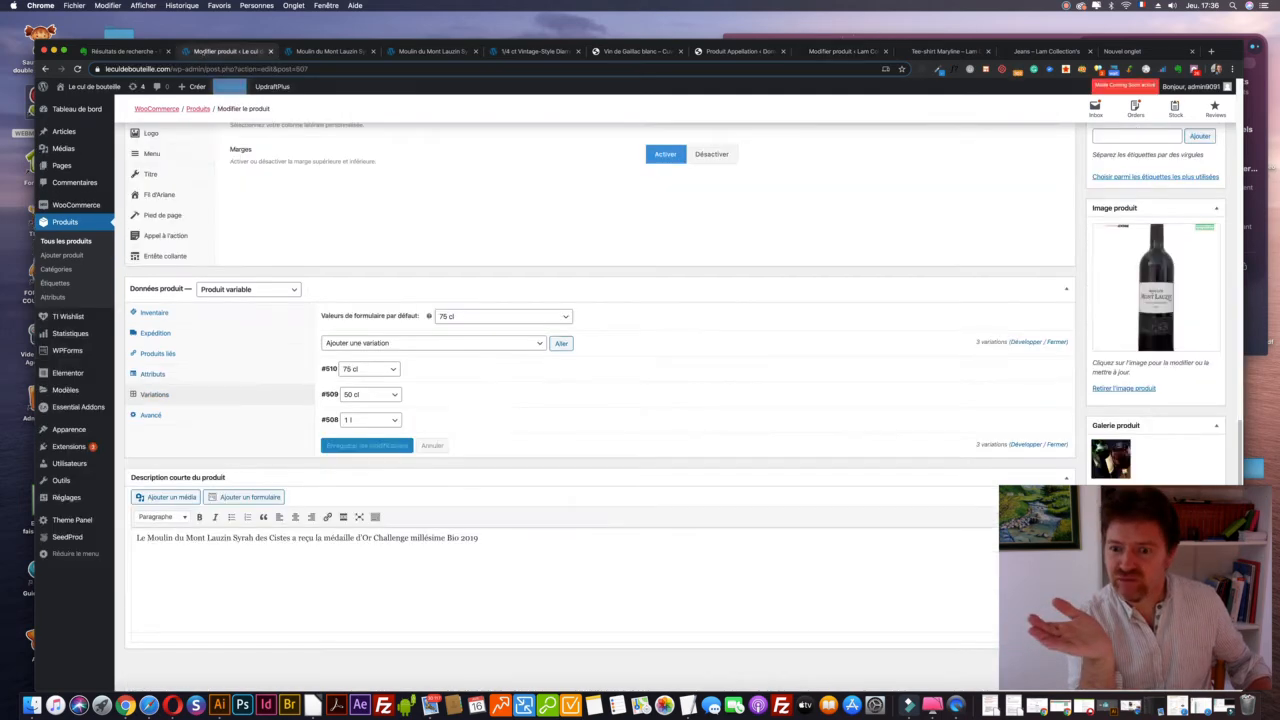
pyautogui.click(155, 373)
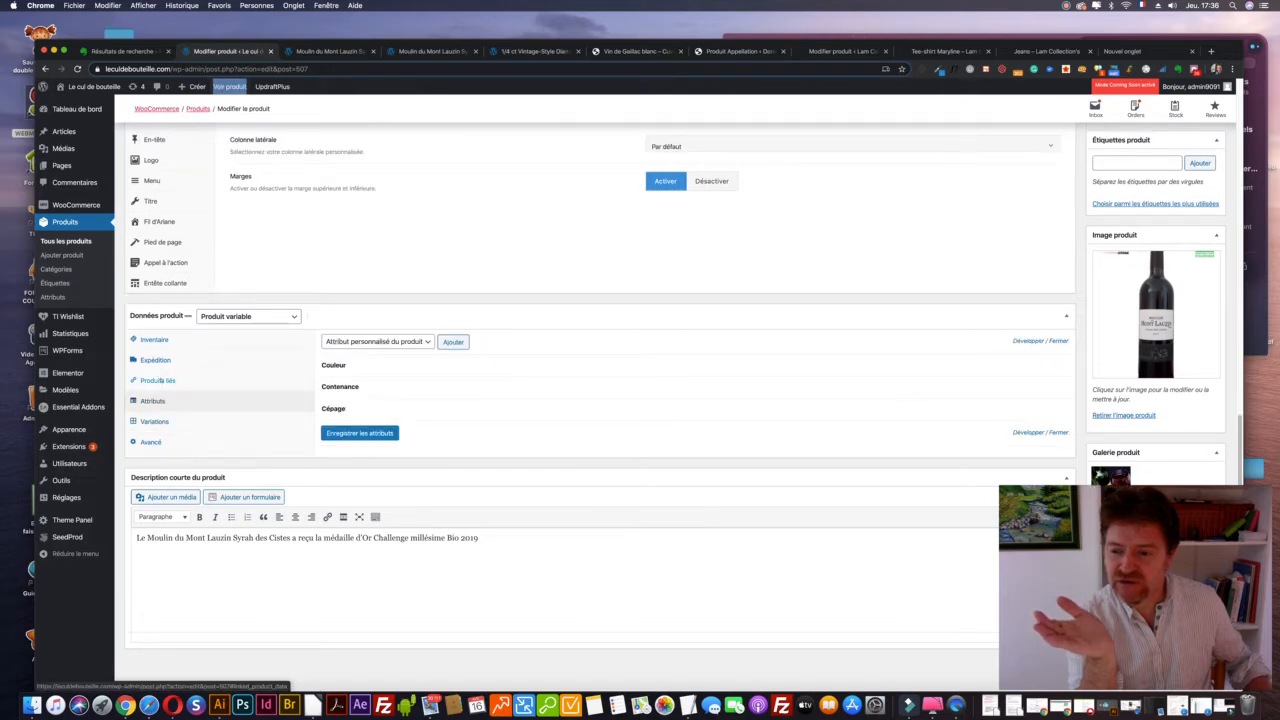
pyautogui.click(480, 365)
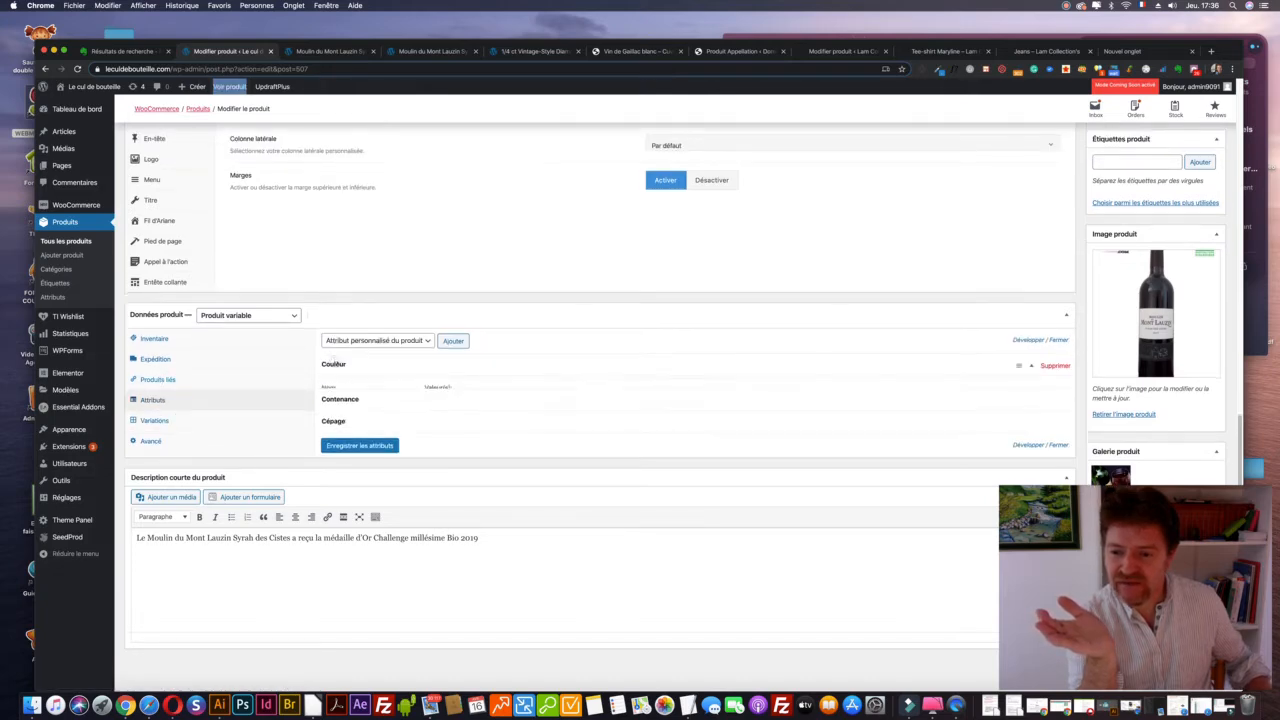
pyautogui.scroll(-2, 483, 335)
pyautogui.click(483, 342)
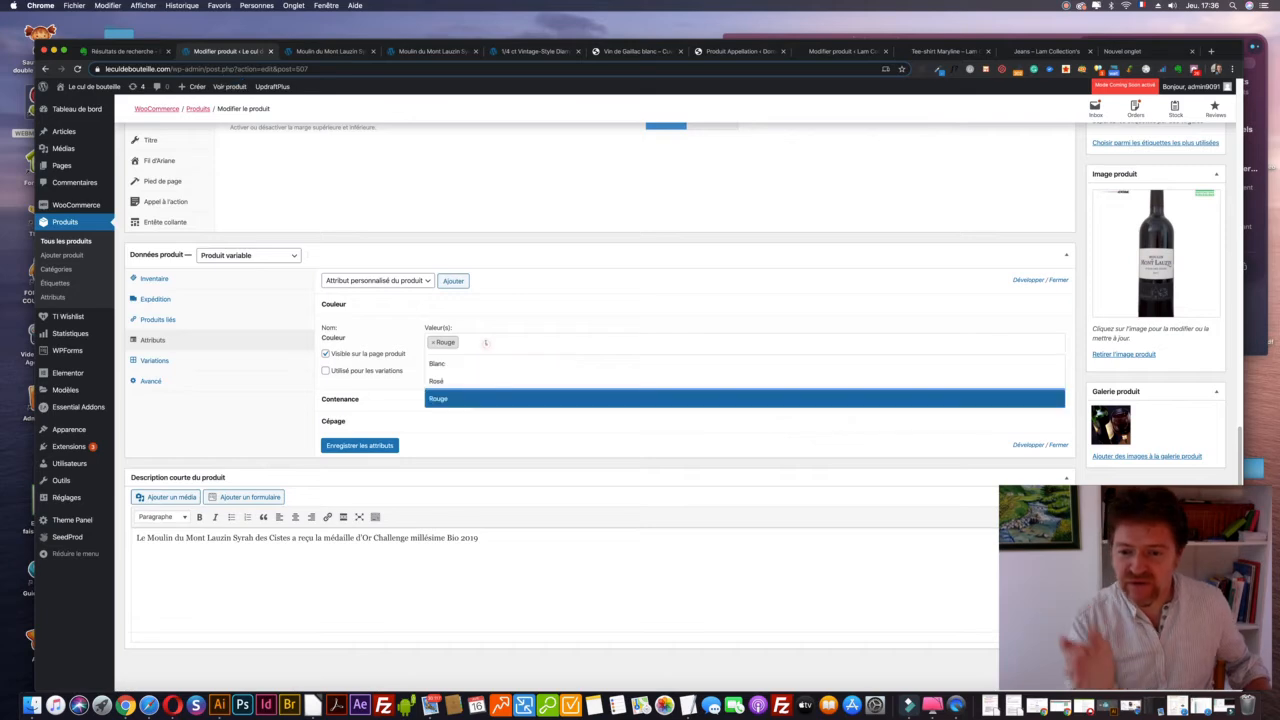
pyautogui.click(448, 382)
pyautogui.click(508, 344)
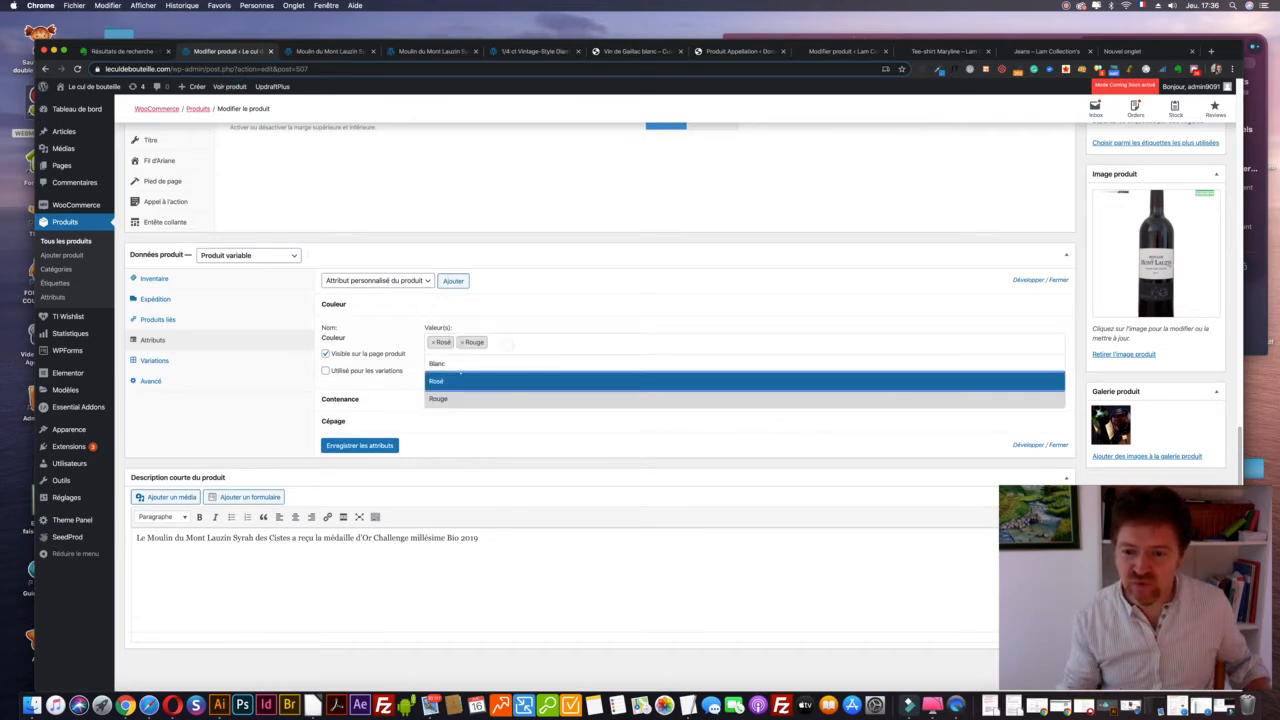
pyautogui.click(455, 365)
pyautogui.click(360, 445)
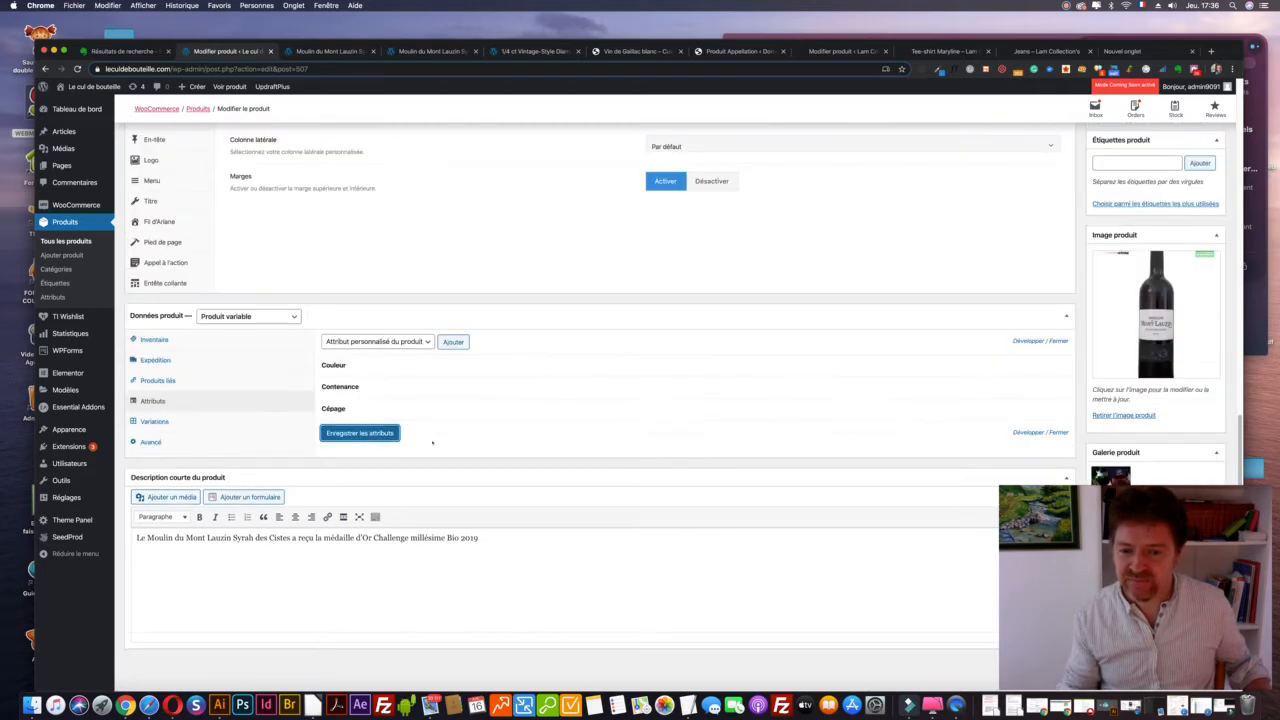
# Review the wine's variations: the 75 cl variation's details, the available bulk actions and the default form value
pyautogui.click(160, 421)
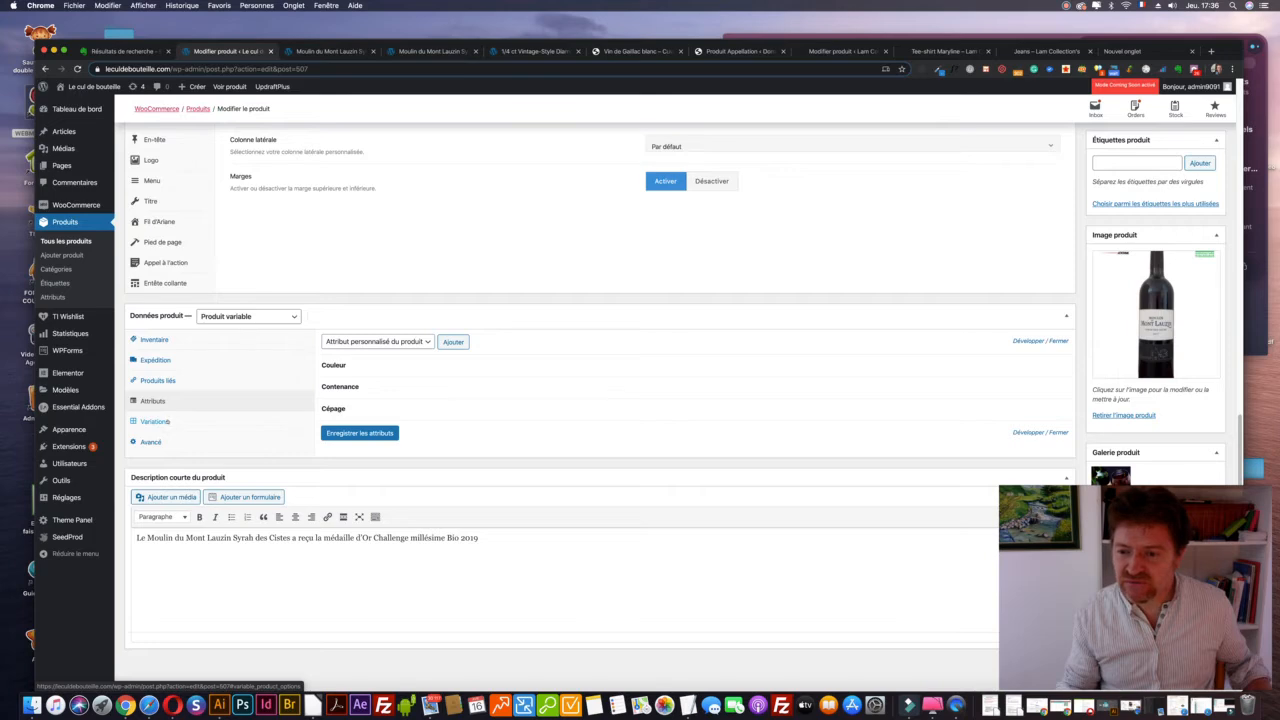
pyautogui.click(160, 421)
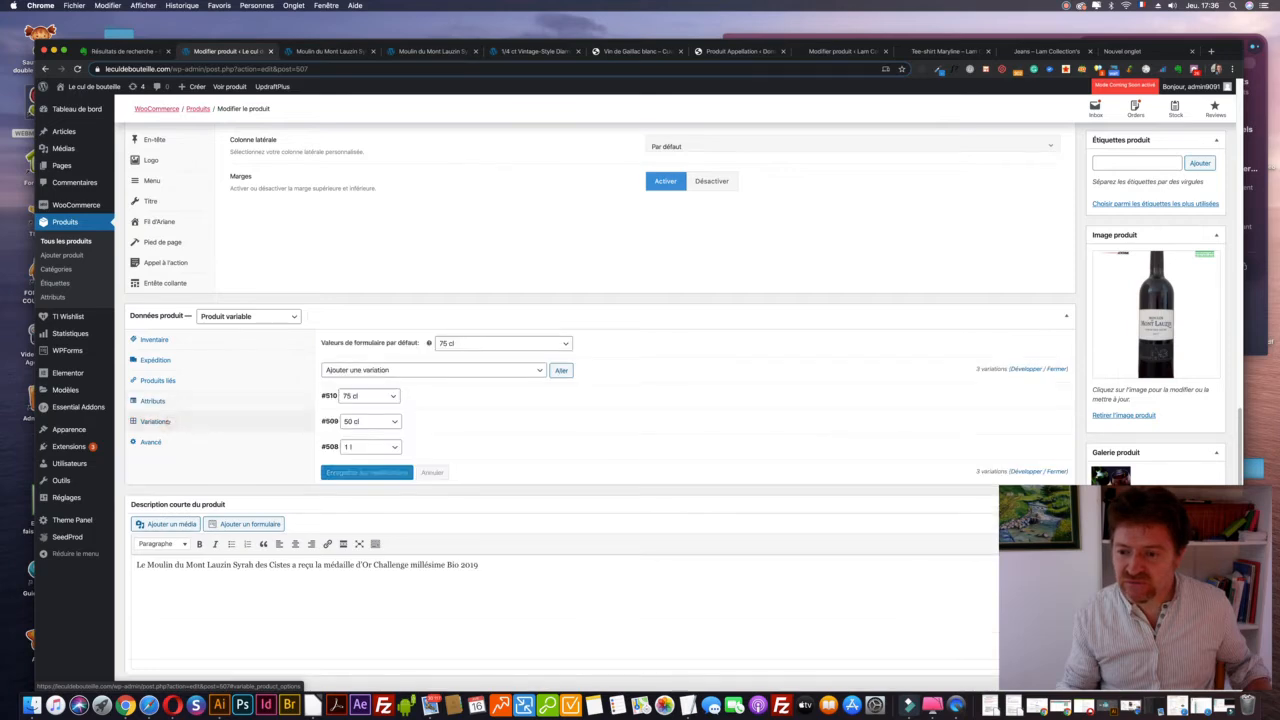
pyautogui.click(441, 395)
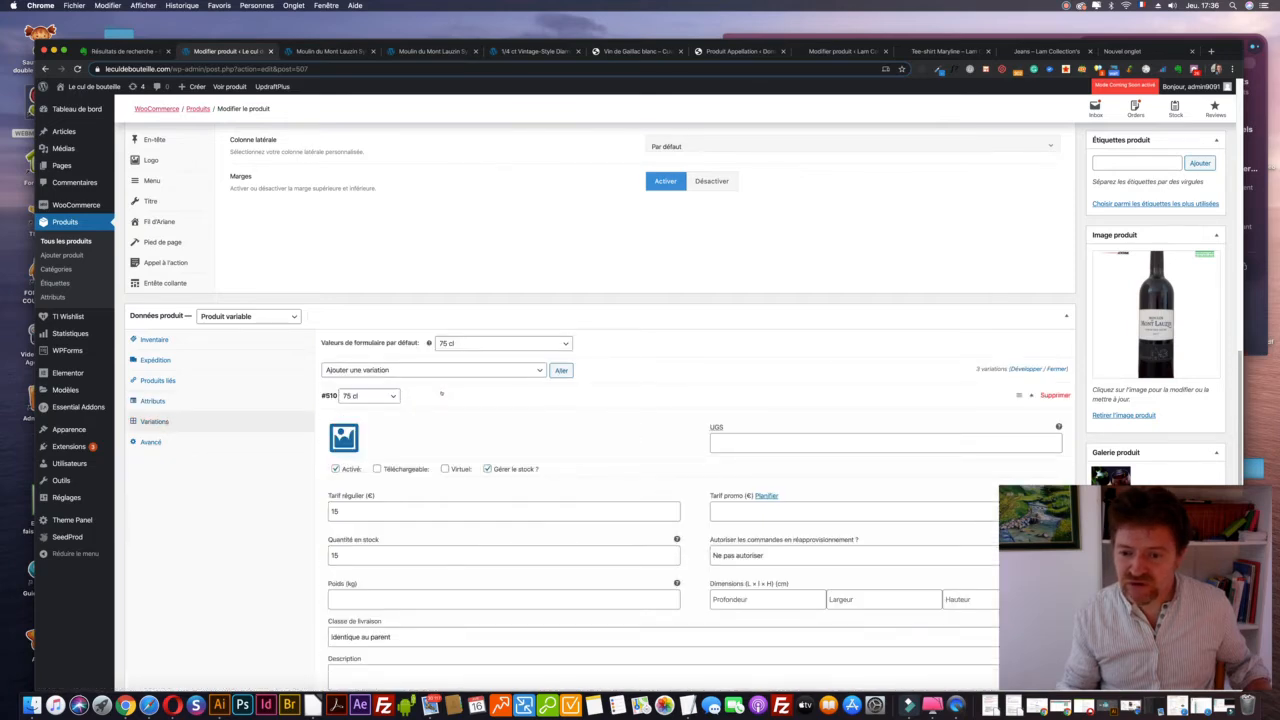
pyautogui.click(441, 394)
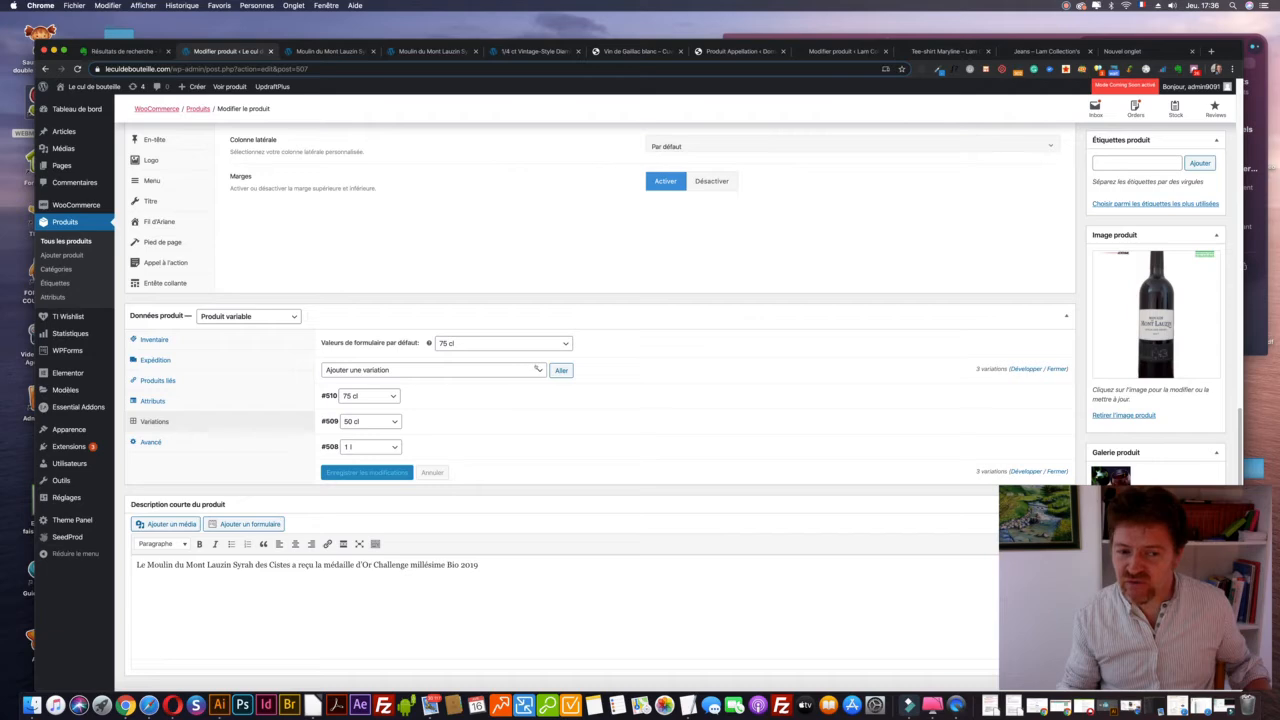
pyautogui.click(538, 368)
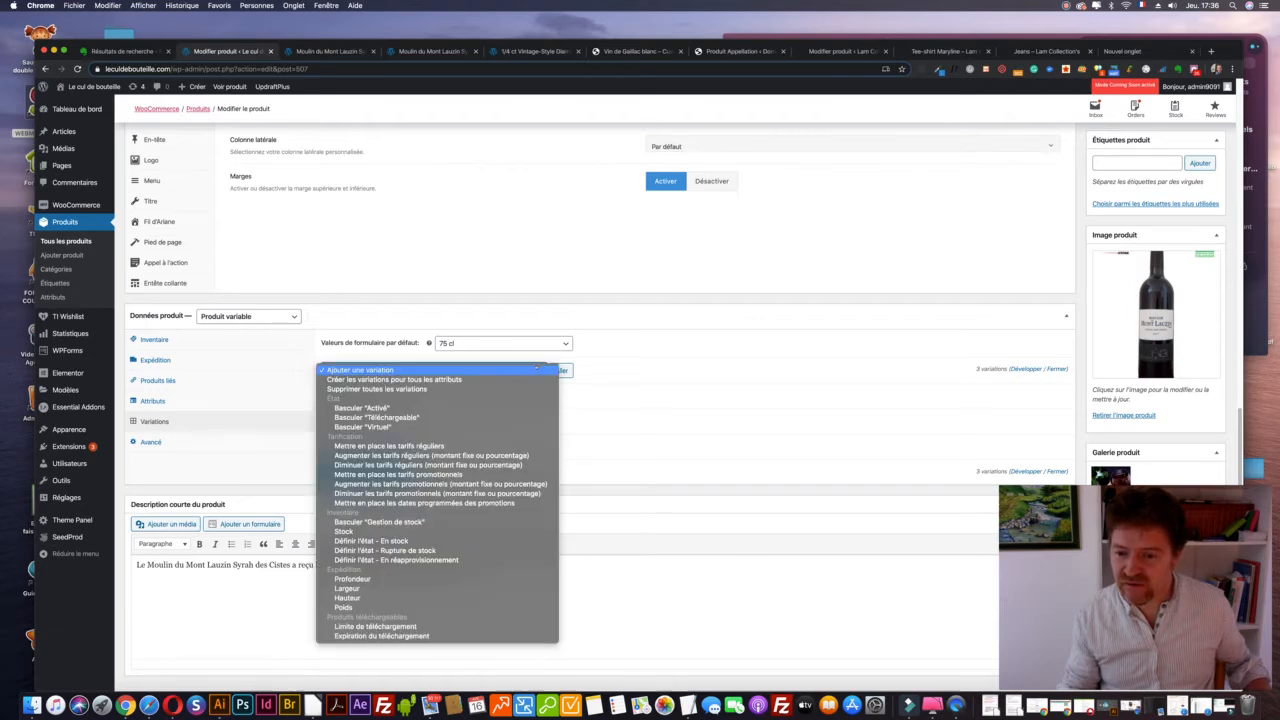
pyautogui.click(538, 368)
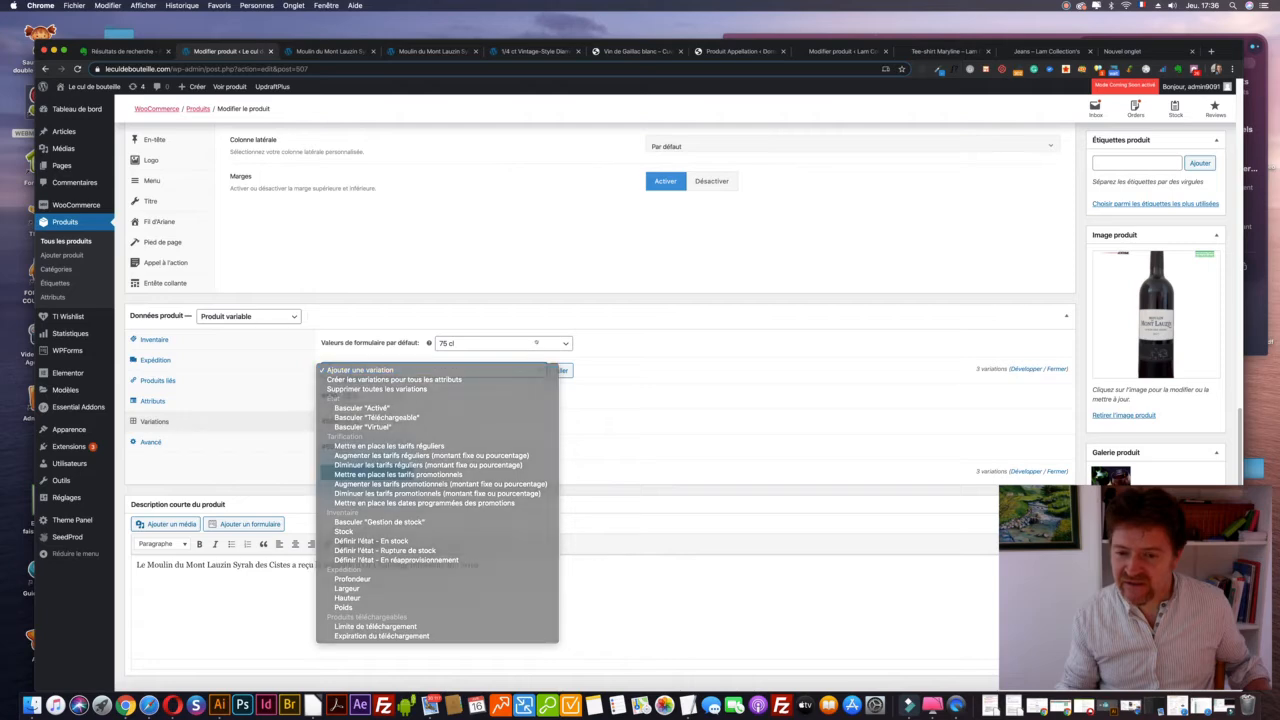
pyautogui.click(538, 343)
pyautogui.click(538, 343)
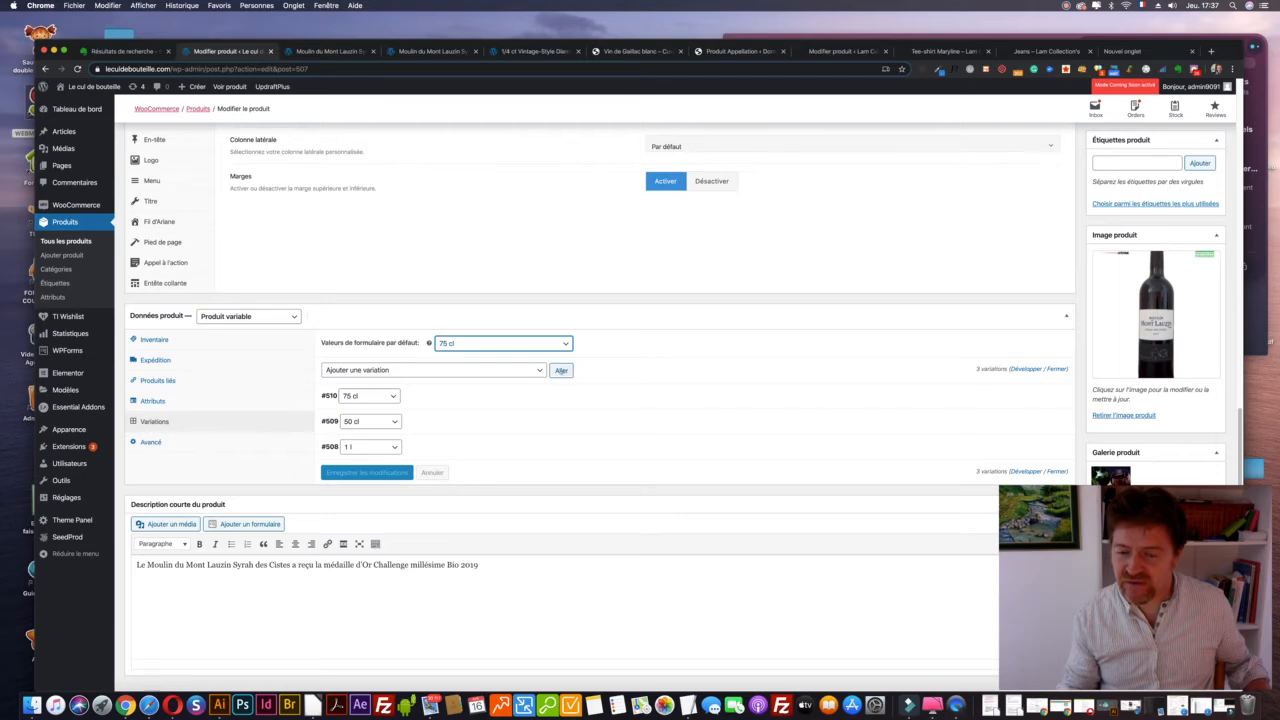
# Add a variation to the wine product and set its Contenance to 1 l
pyautogui.click(561, 370)
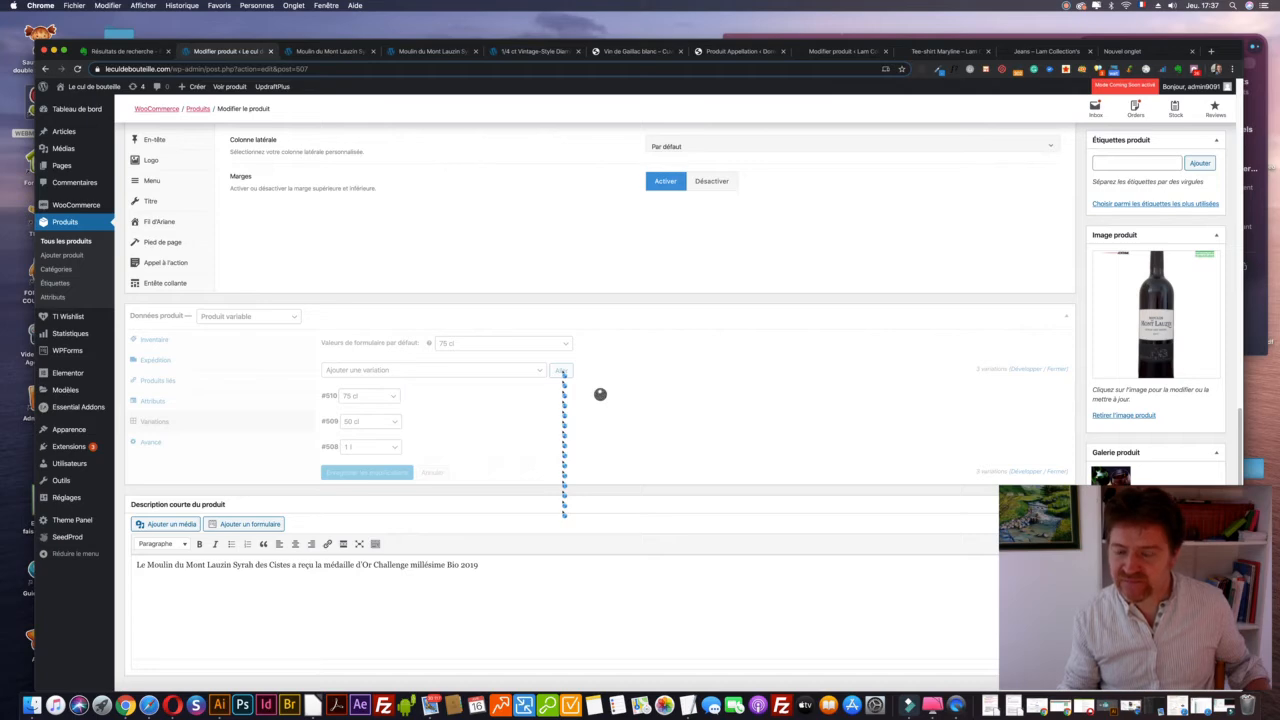
pyautogui.click(365, 396)
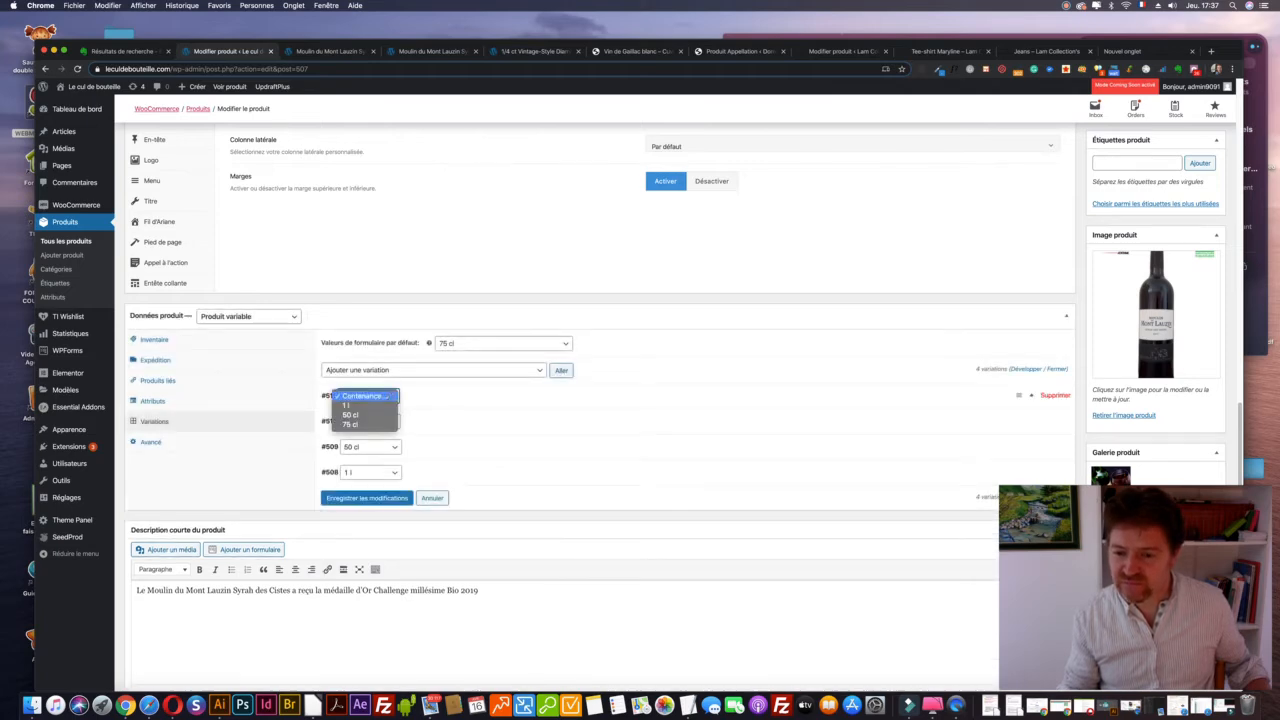
pyautogui.click(350, 405)
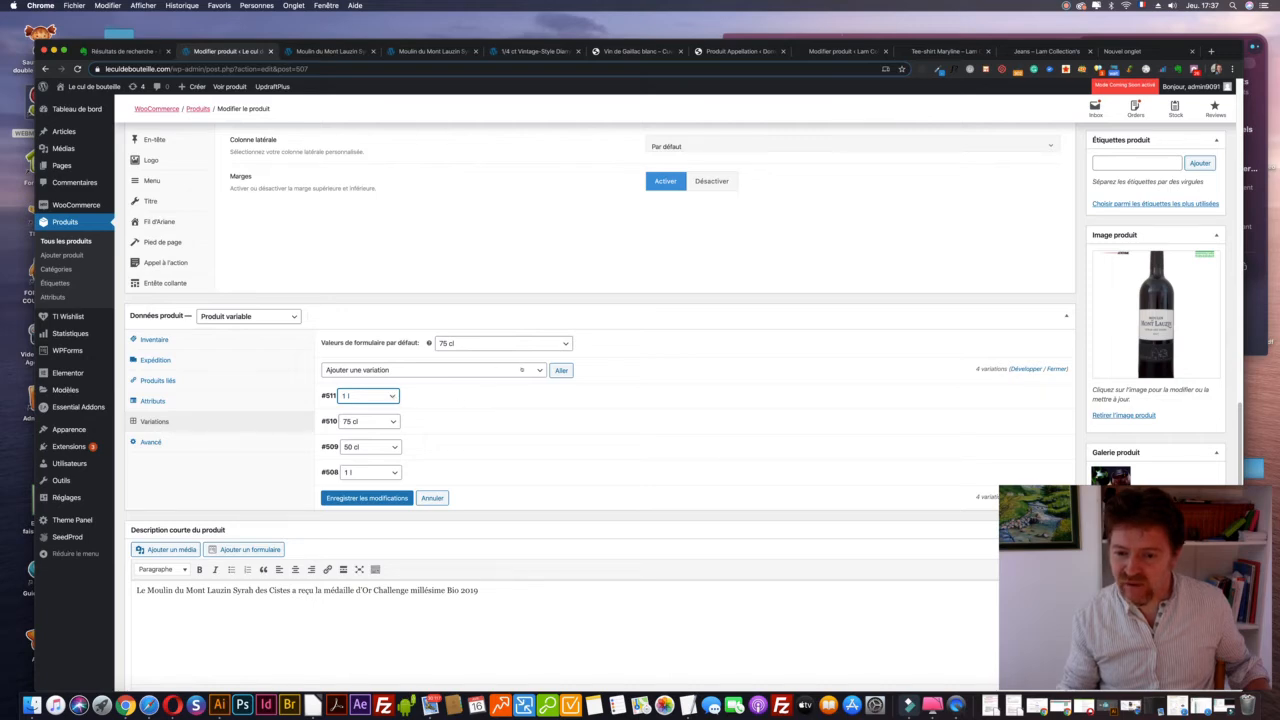
# Run the creation of variations for all attributes on the wine, saving the pending changes and accepting the confirmations
pyautogui.click(534, 369)
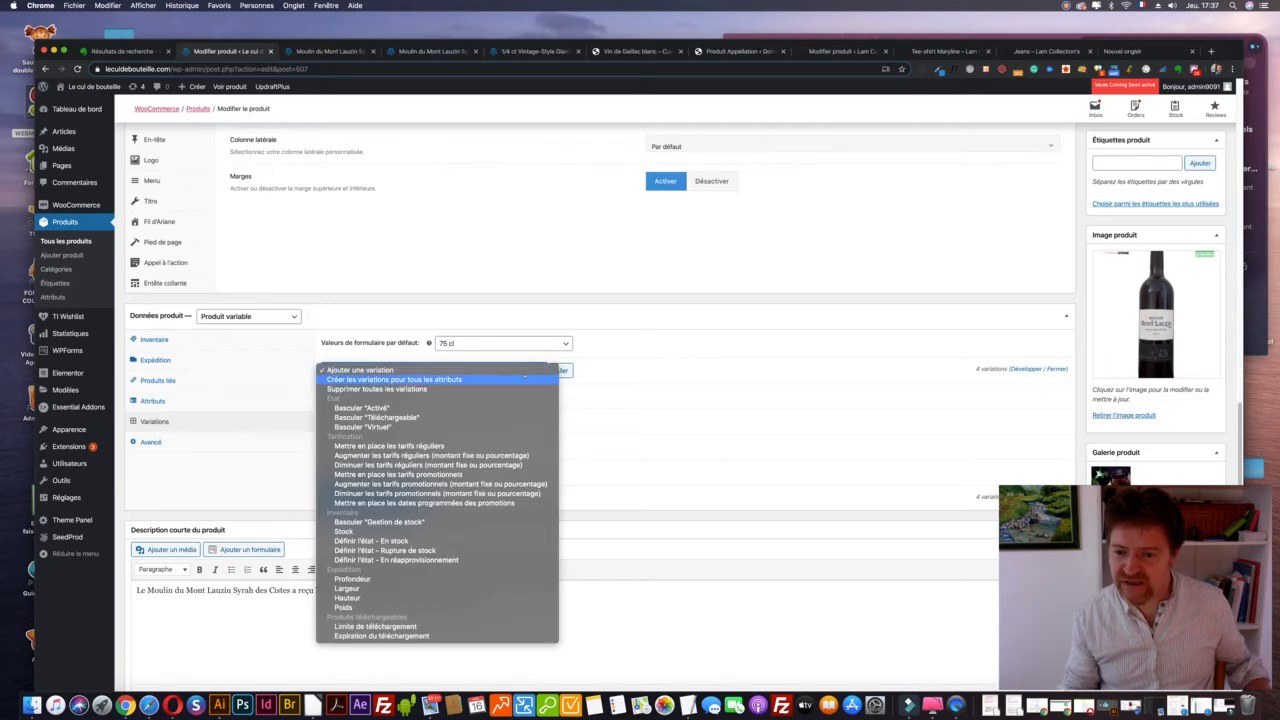
pyautogui.click(524, 378)
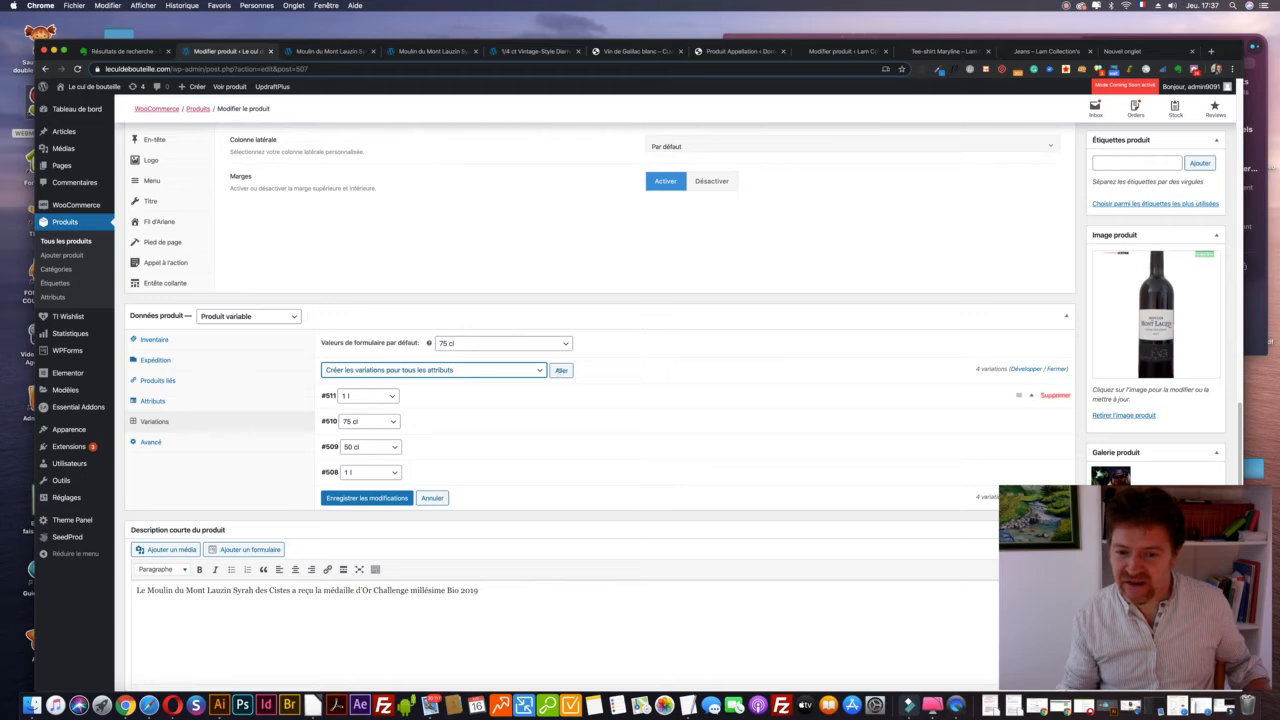
pyautogui.click(561, 370)
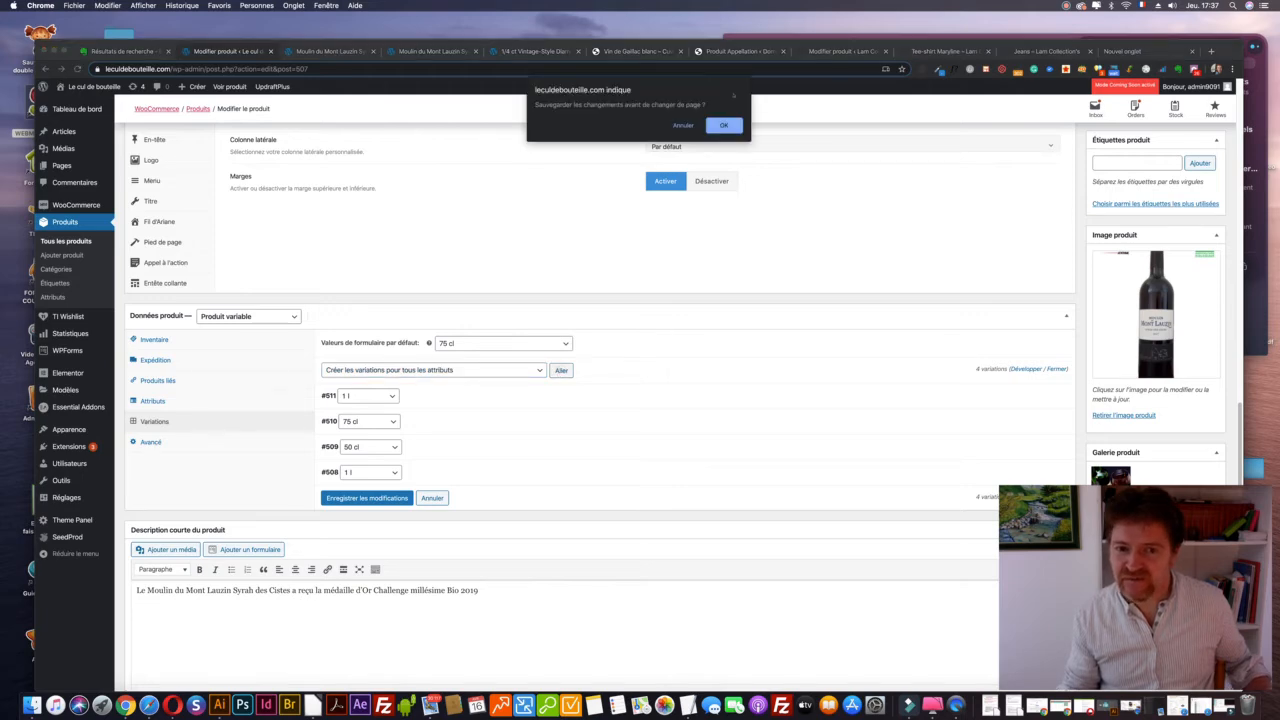
pyautogui.click(723, 125)
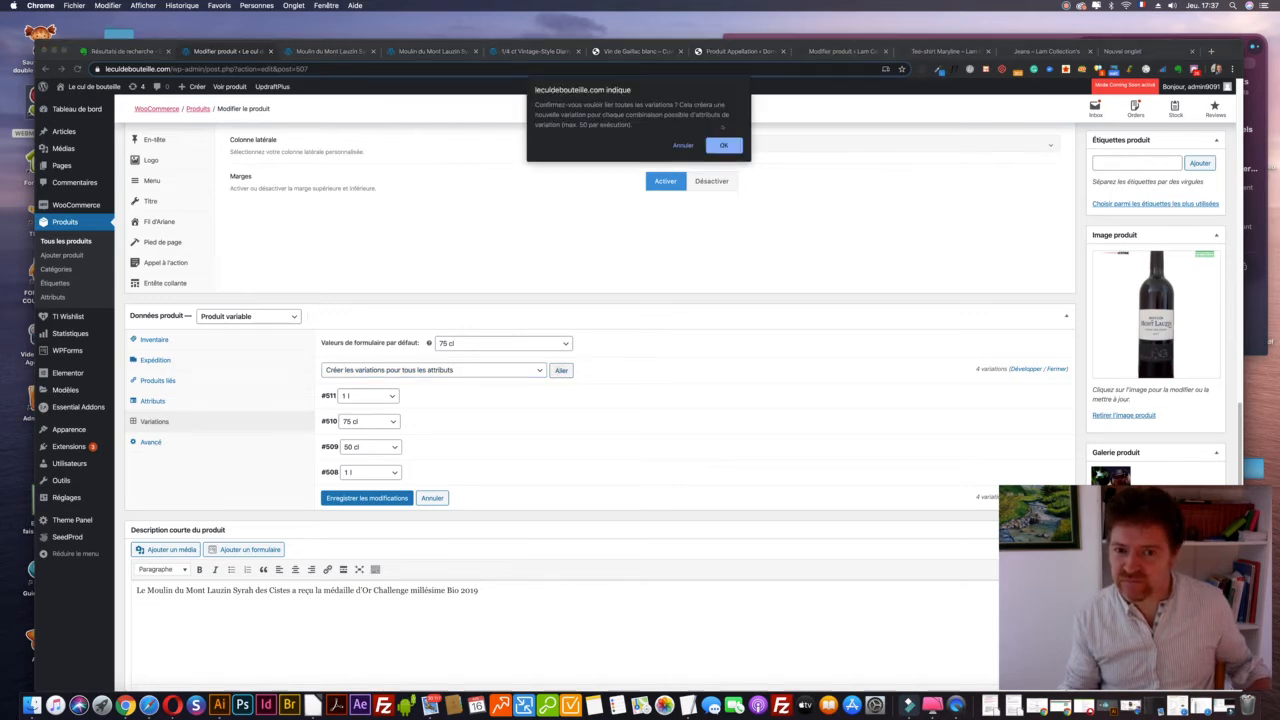
pyautogui.click(723, 145)
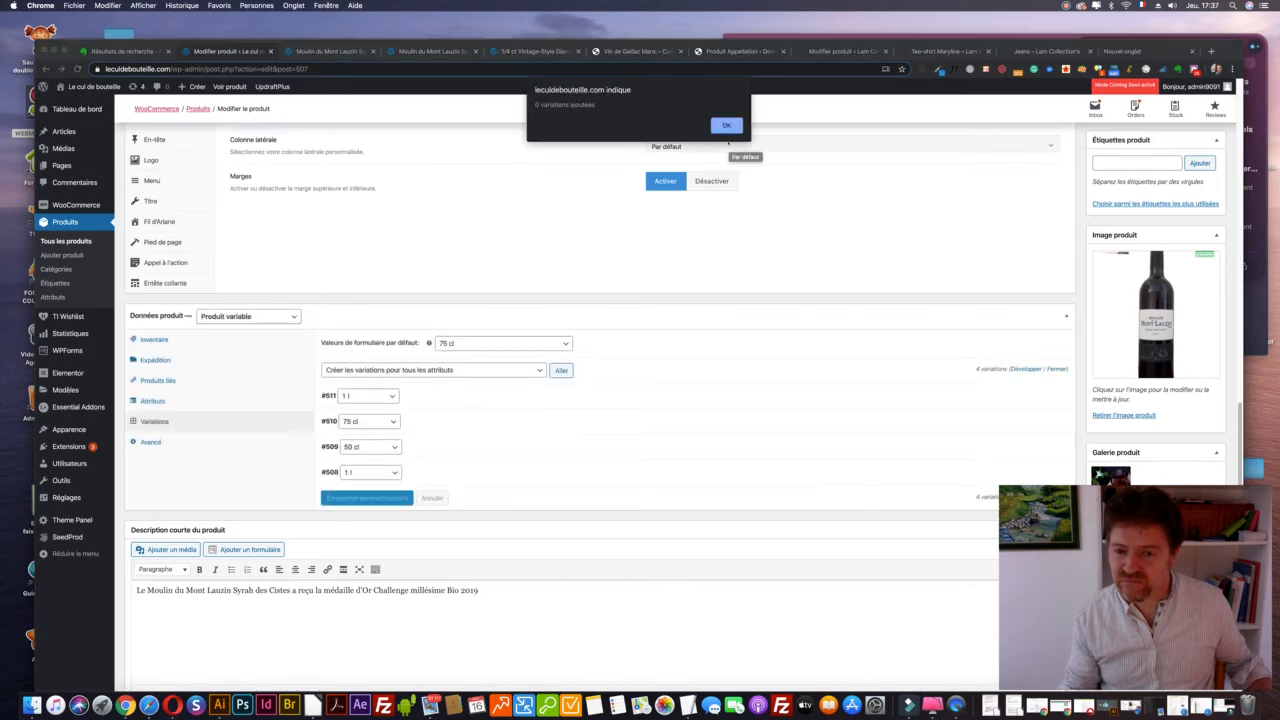
pyautogui.click(726, 126)
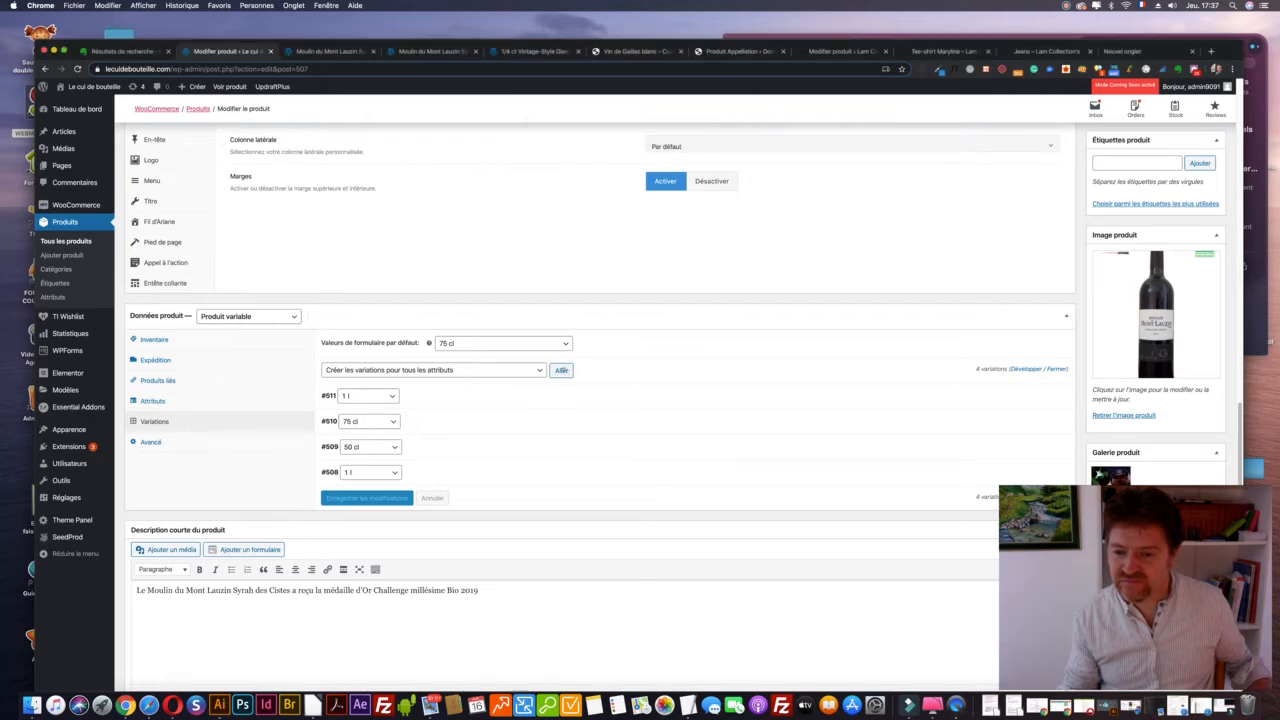
# Examine the wine's variations: the details of the first 1 l variation, the available bulk actions and the last variation's Contenance options
pyautogui.click(313, 396)
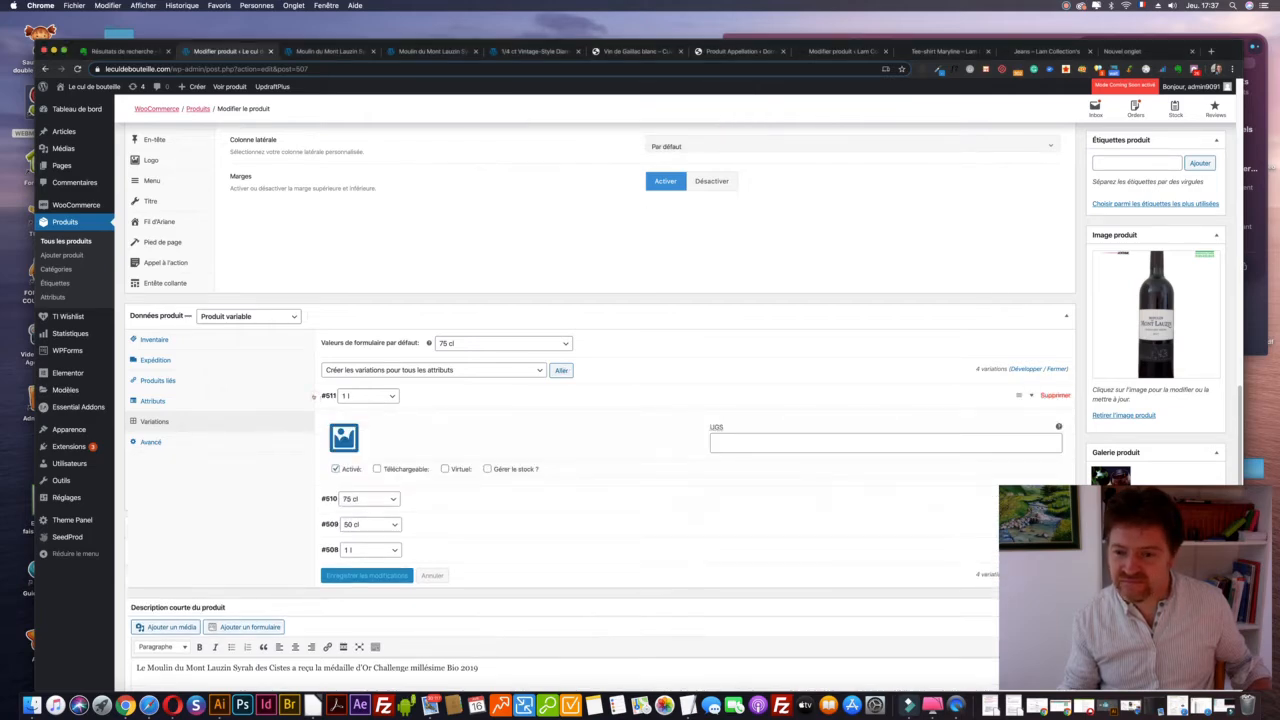
pyautogui.scroll(-3, 527, 398)
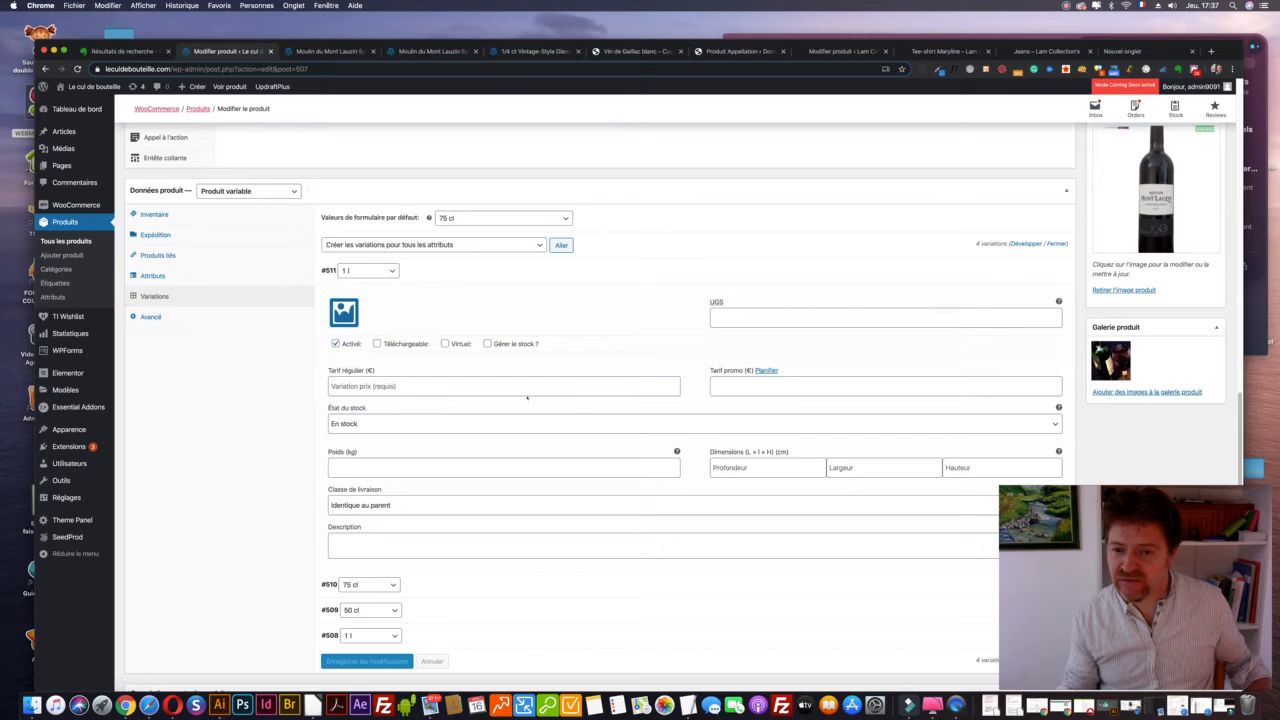
pyautogui.scroll(3, 527, 398)
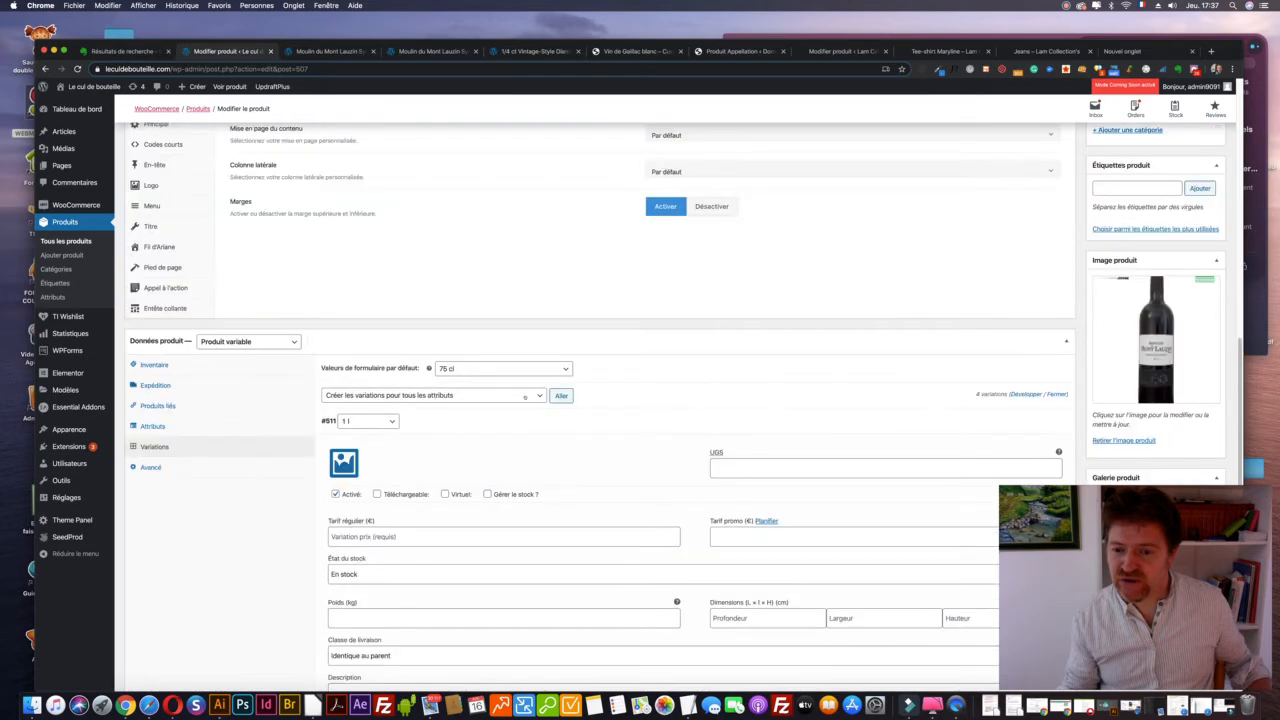
pyautogui.scroll(-2, 527, 398)
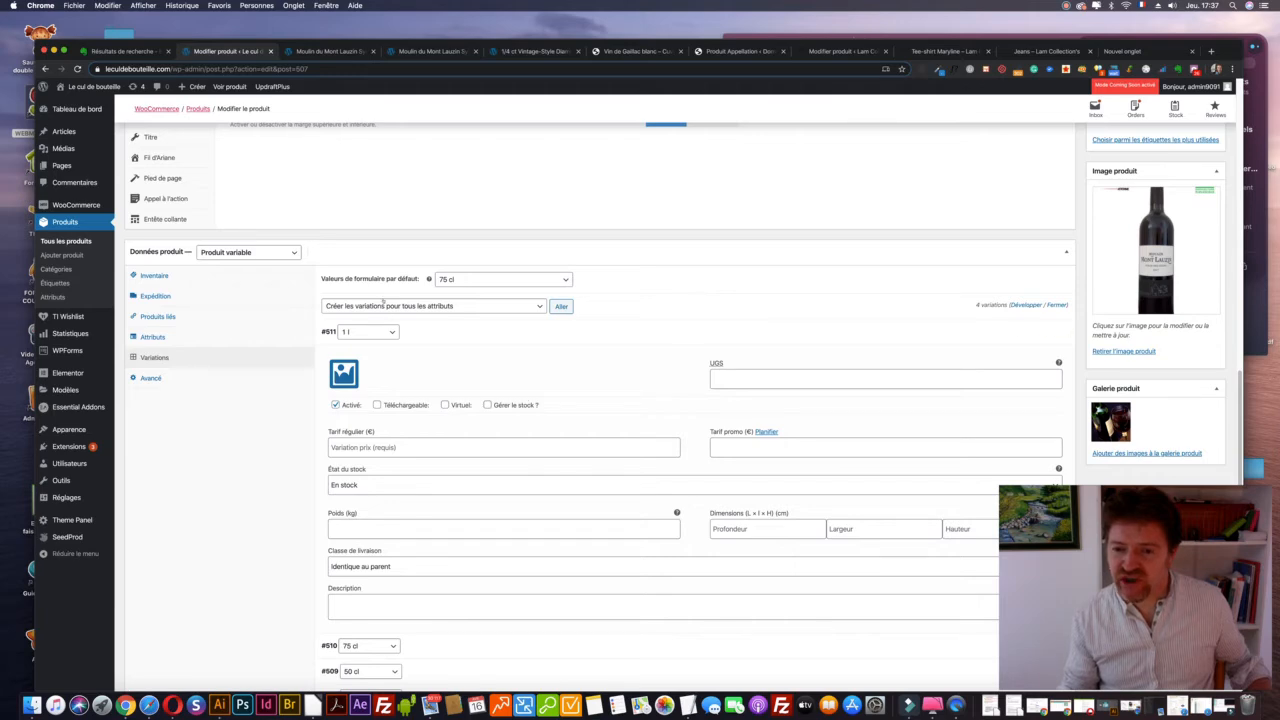
pyautogui.click(348, 303)
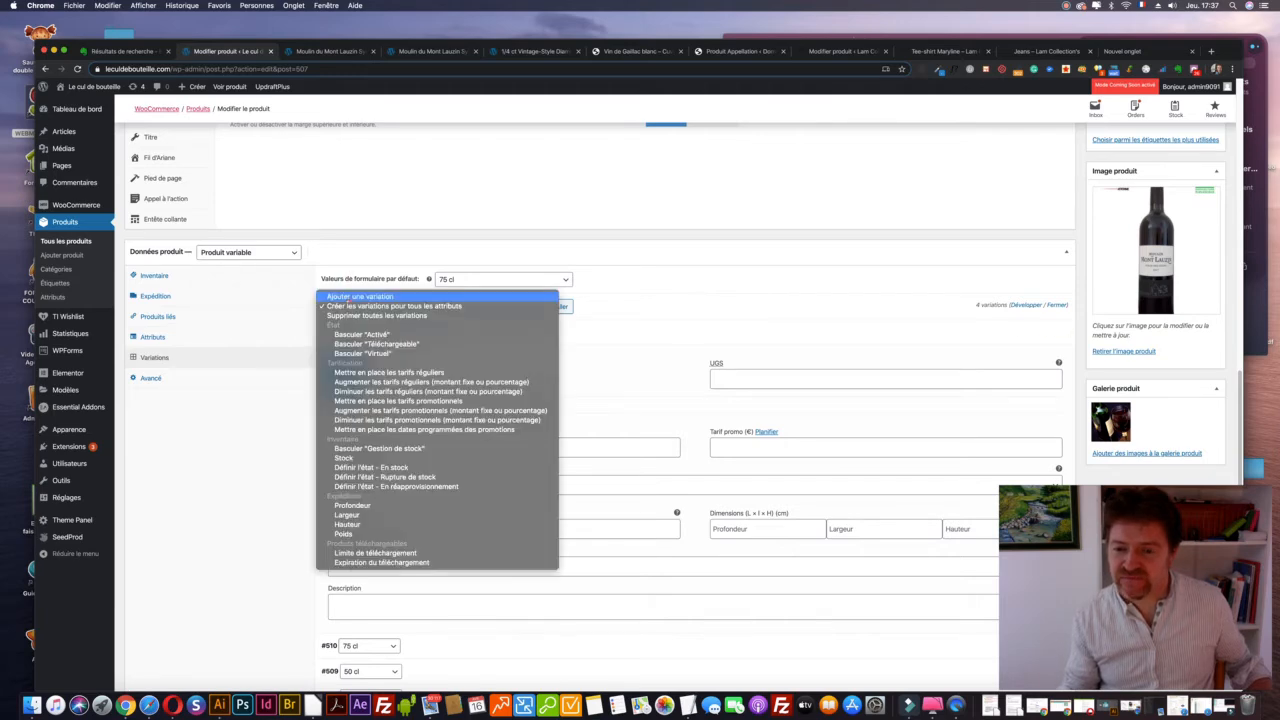
pyautogui.click(636, 322)
pyautogui.scroll(-1, 636, 322)
pyautogui.scroll(-5, 636, 322)
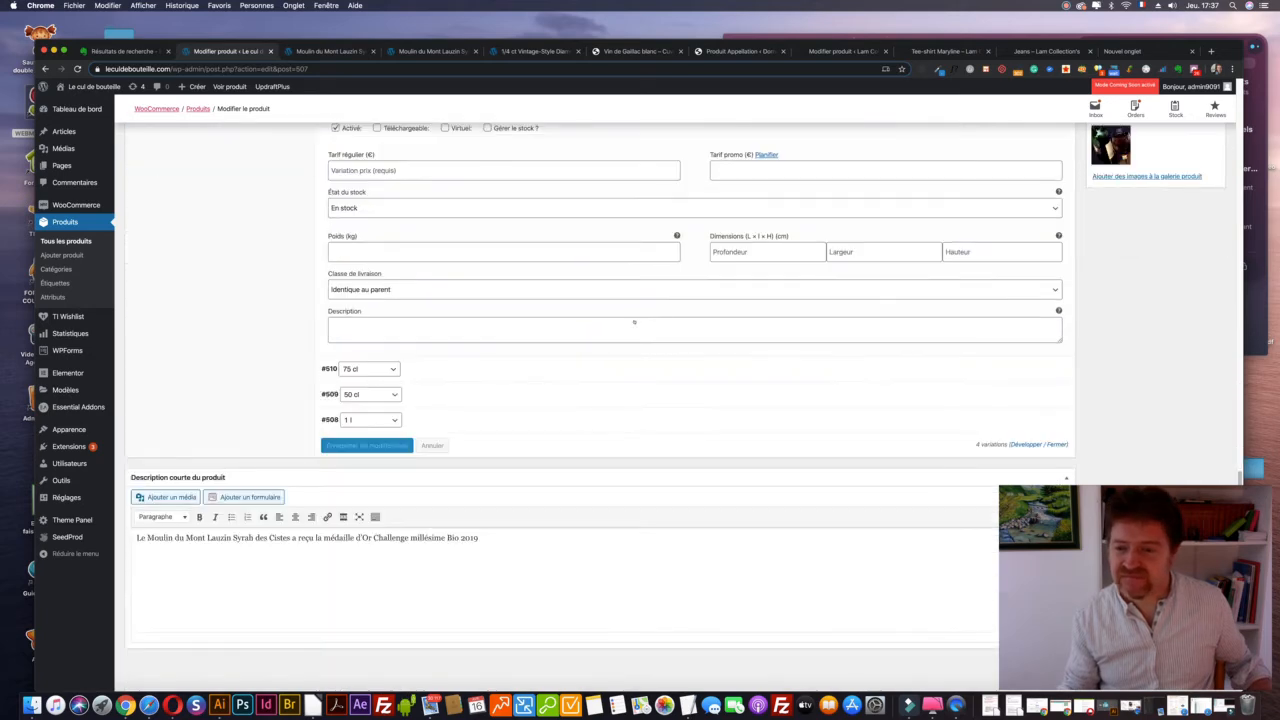
pyautogui.scroll(4, 476, 241)
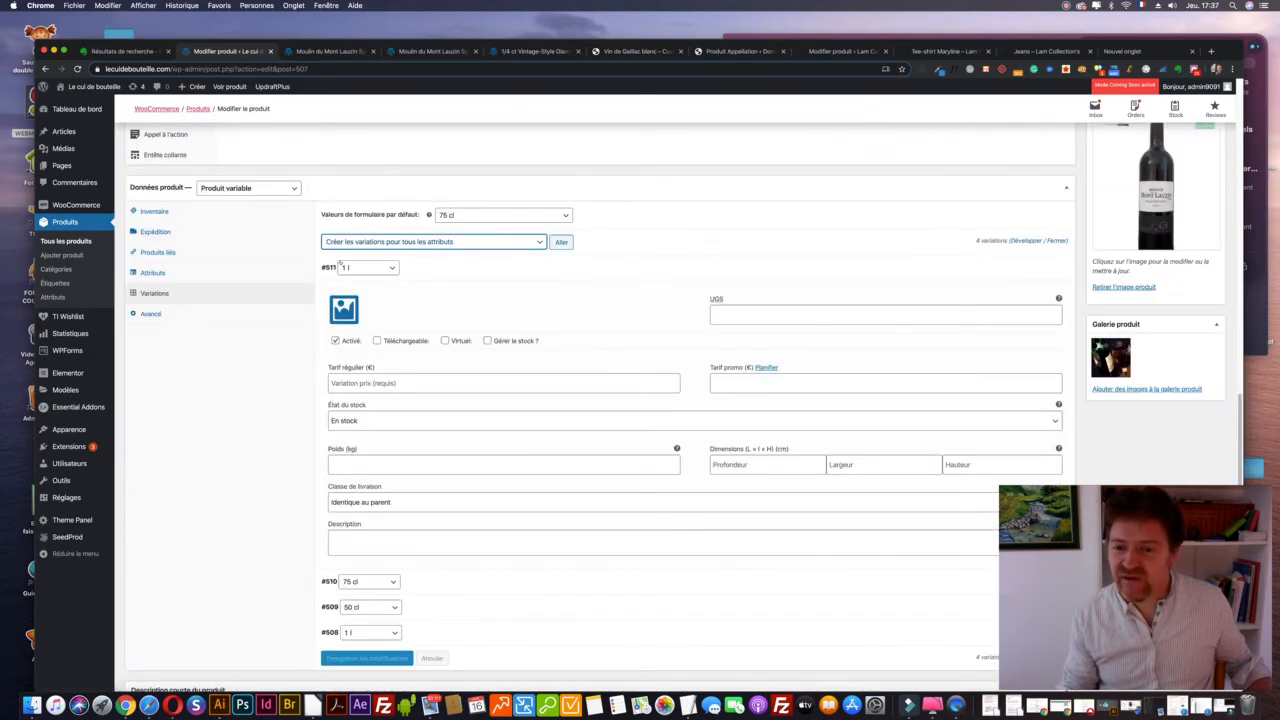
pyautogui.click(325, 267)
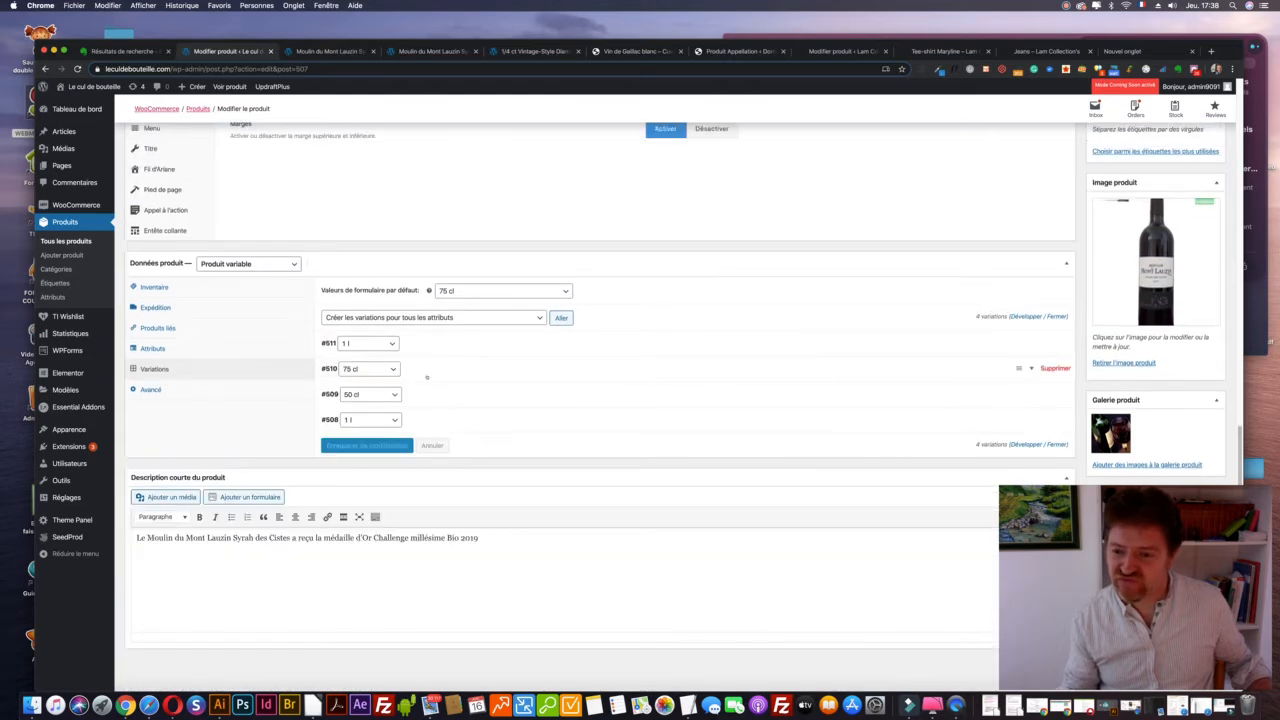
pyautogui.click(396, 419)
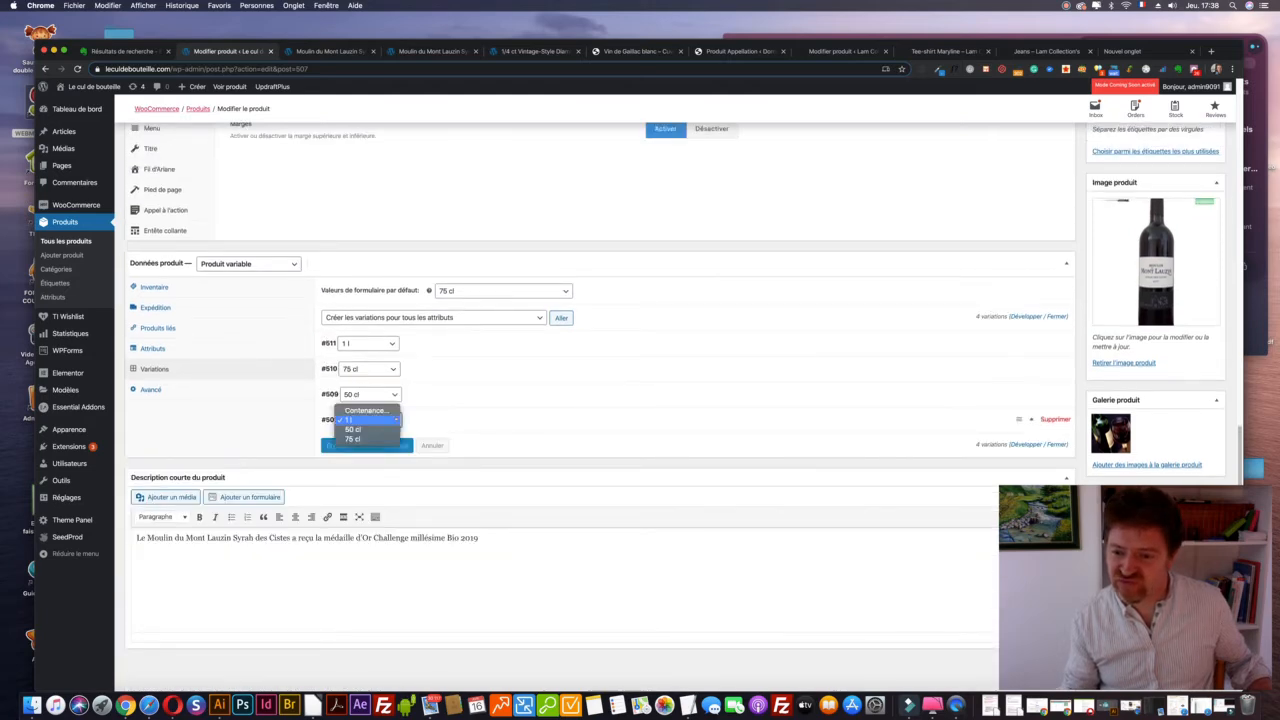
pyautogui.click(458, 315)
# Add a variation to the wine product and check its Contenance choices, leaving the value unset
pyautogui.click(461, 317)
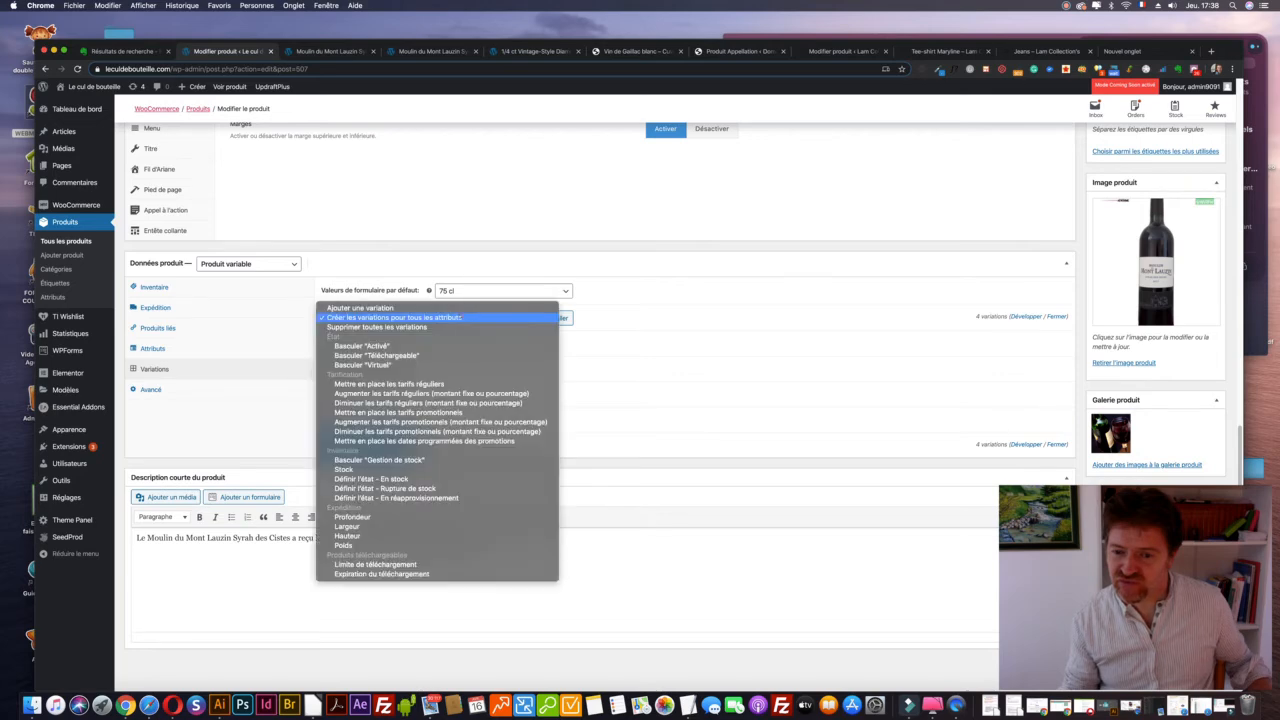
pyautogui.click(456, 306)
pyautogui.click(561, 318)
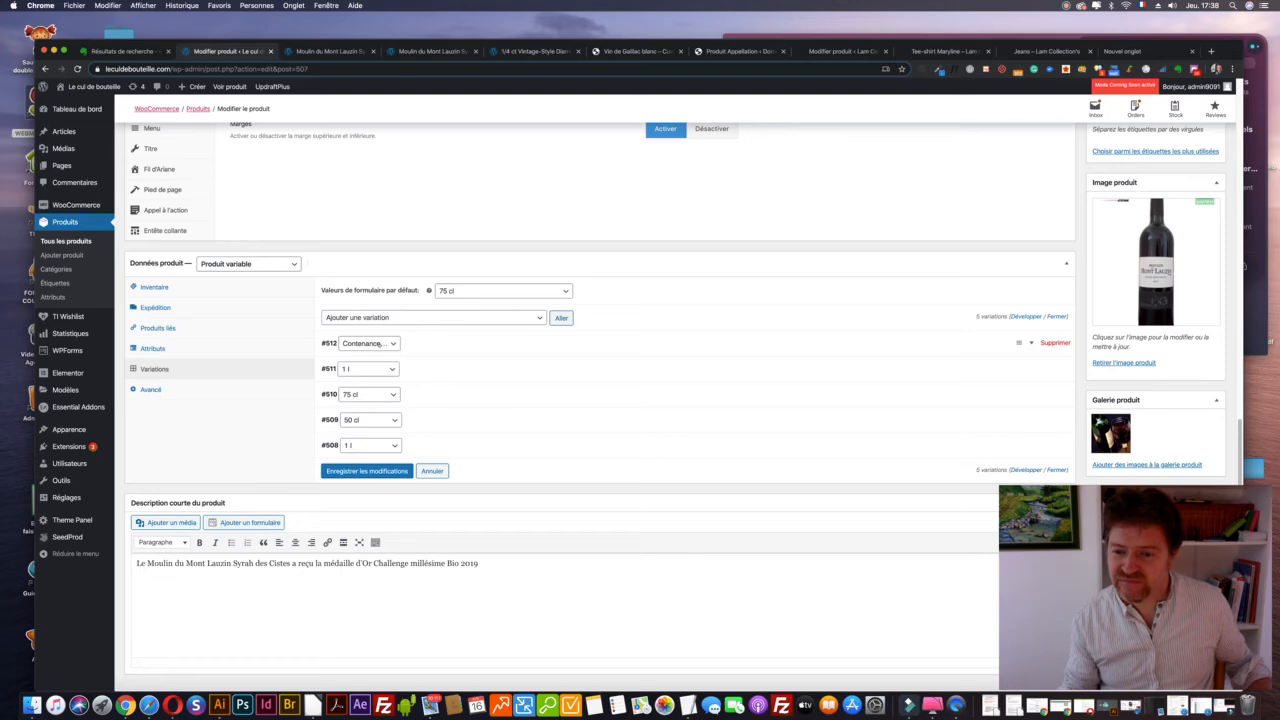
pyautogui.click(370, 343)
pyautogui.click(487, 354)
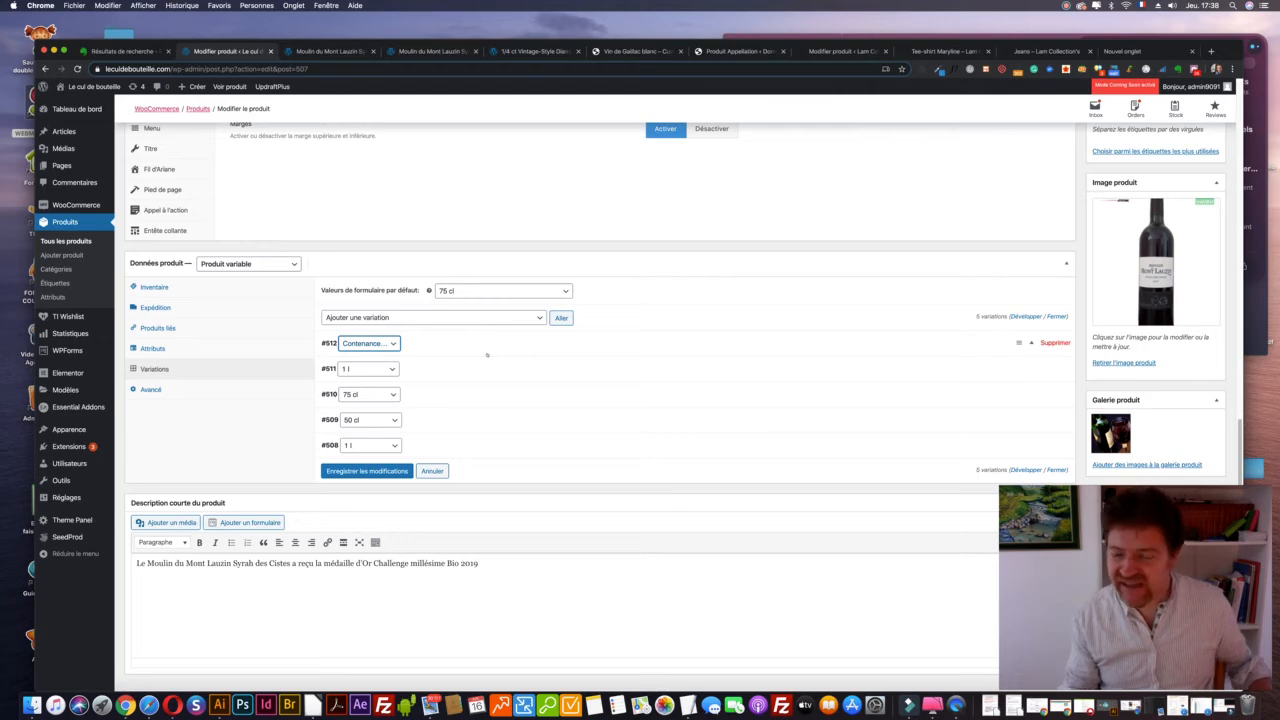
# Enable the wine's Couleur attribute for use in variations and save the attributes
pyautogui.click(153, 348)
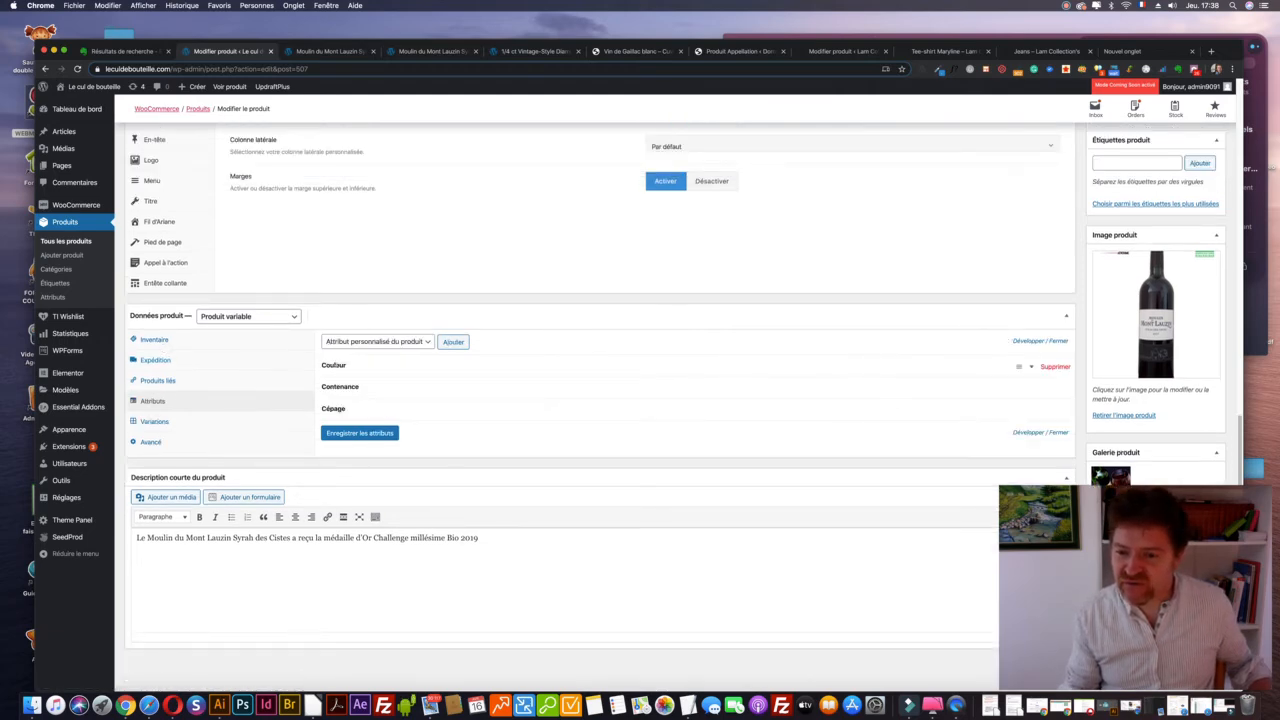
pyautogui.click(333, 365)
pyautogui.scroll(-1, 333, 365)
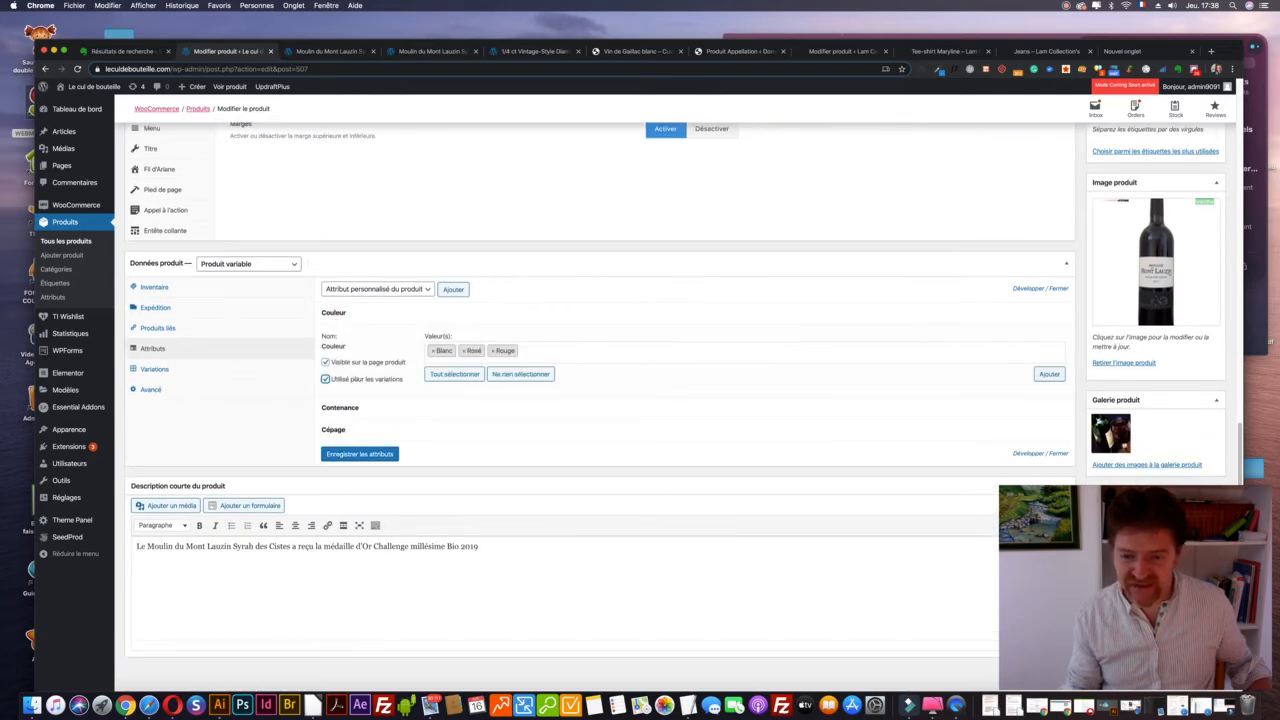
pyautogui.click(362, 455)
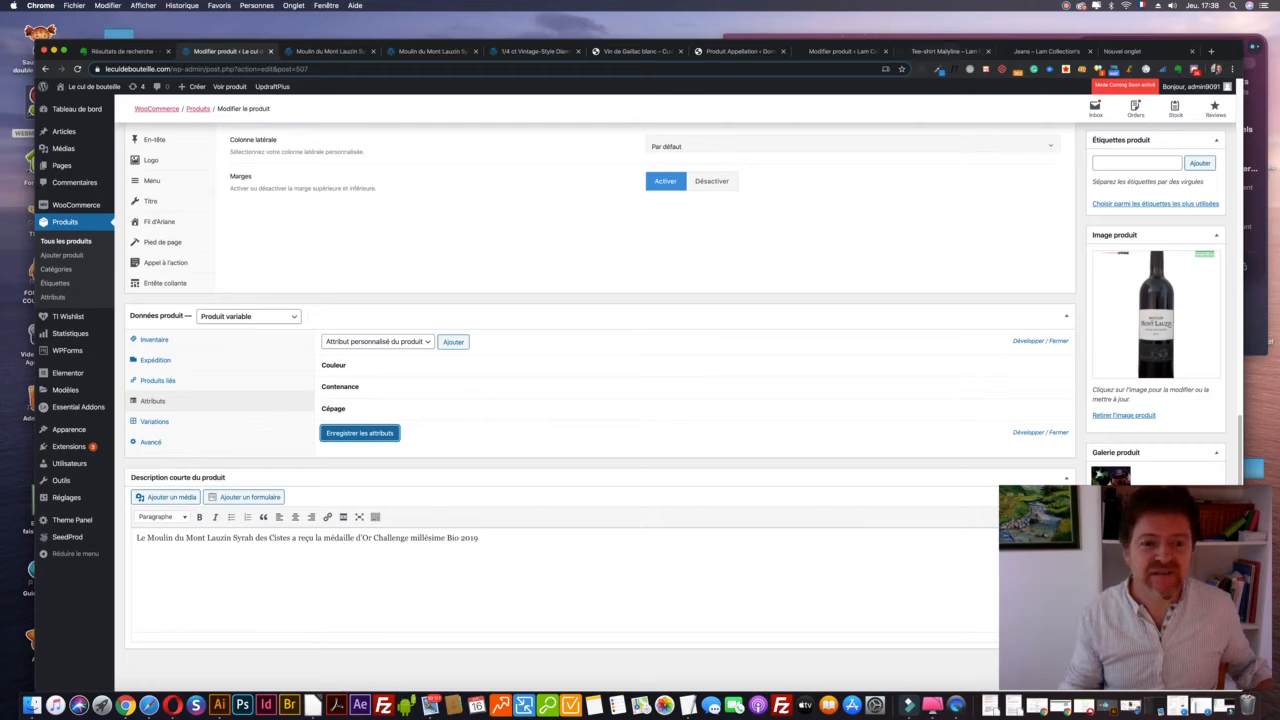
# Examine how the other shop's T-shirt combines Taille and Couleur in its variations, and return to the wine product
pyautogui.click(945, 51)
pyautogui.click(848, 51)
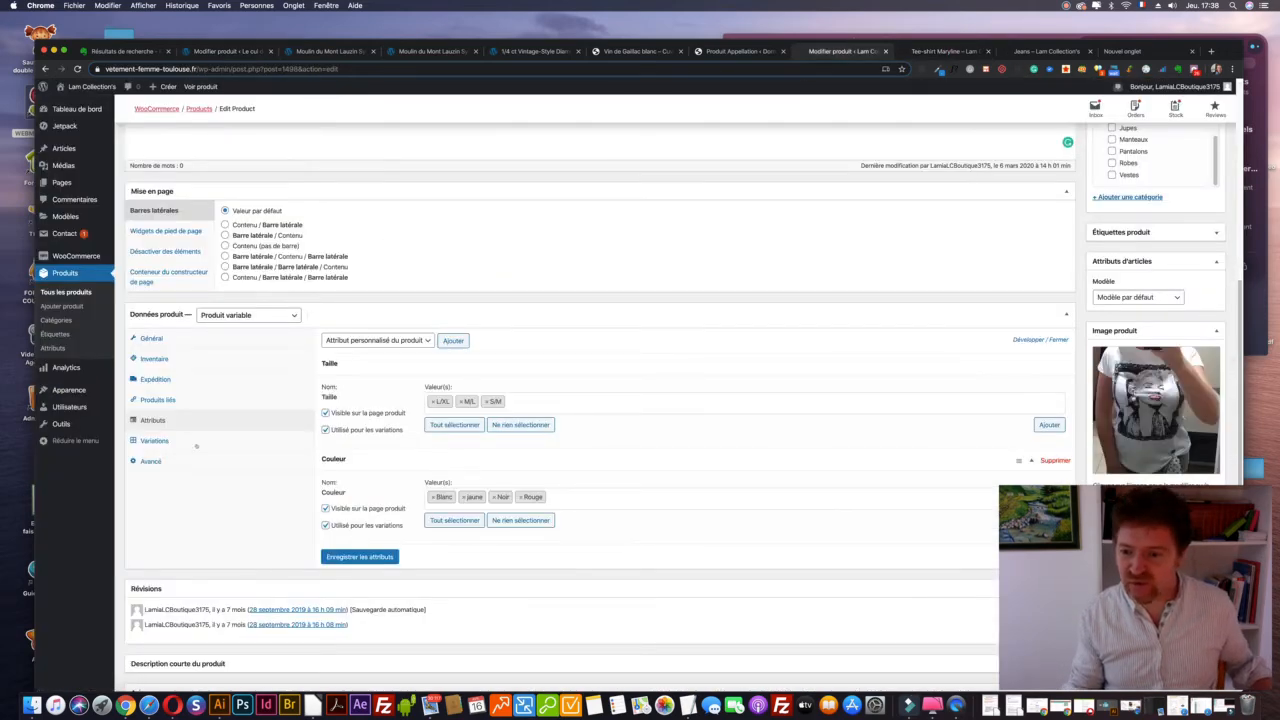
pyautogui.click(154, 441)
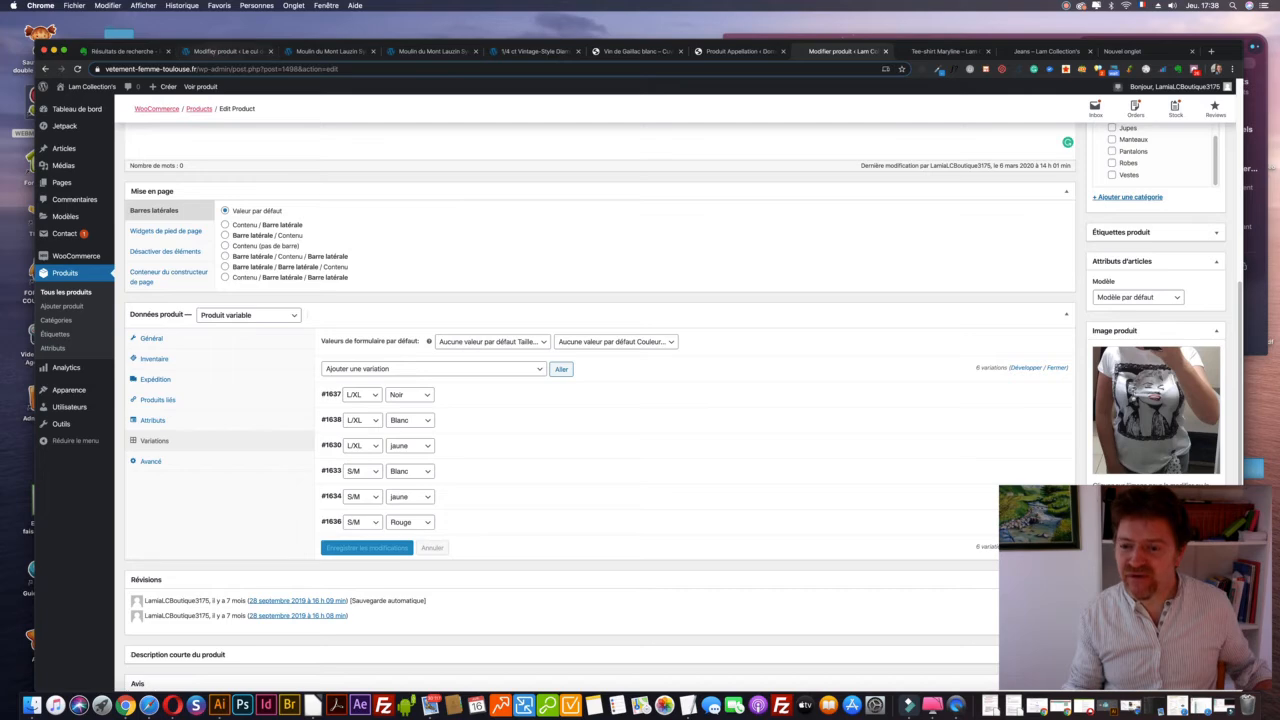
pyautogui.click(213, 52)
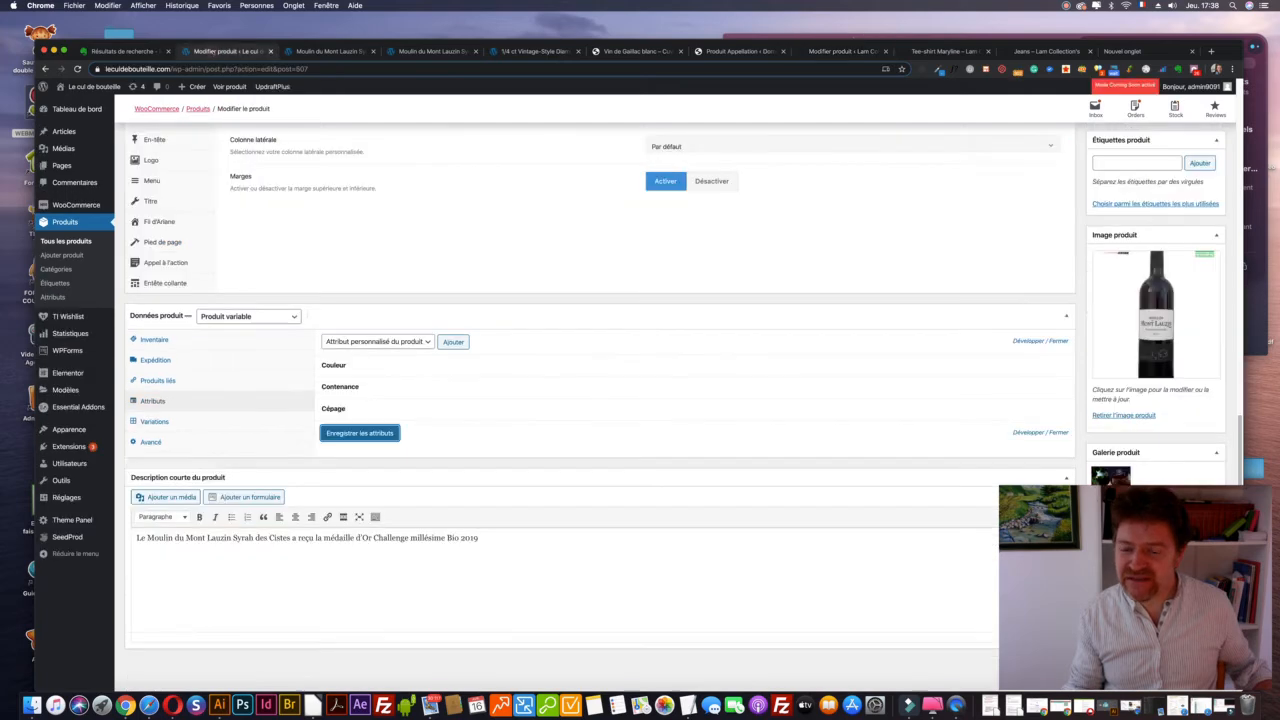
# Set the Couleur of the wine's variations: Blanc for #512 and #508, Rosé for #511, #509 and #510
pyautogui.click(166, 421)
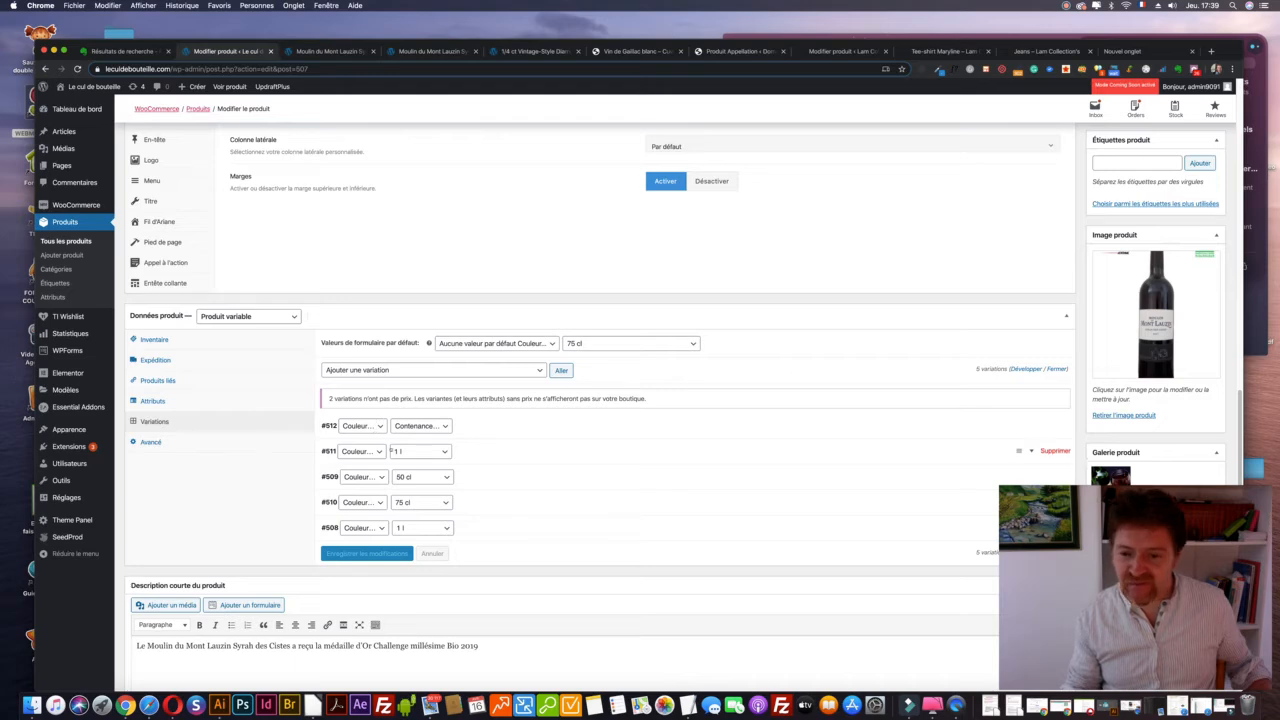
pyautogui.click(378, 422)
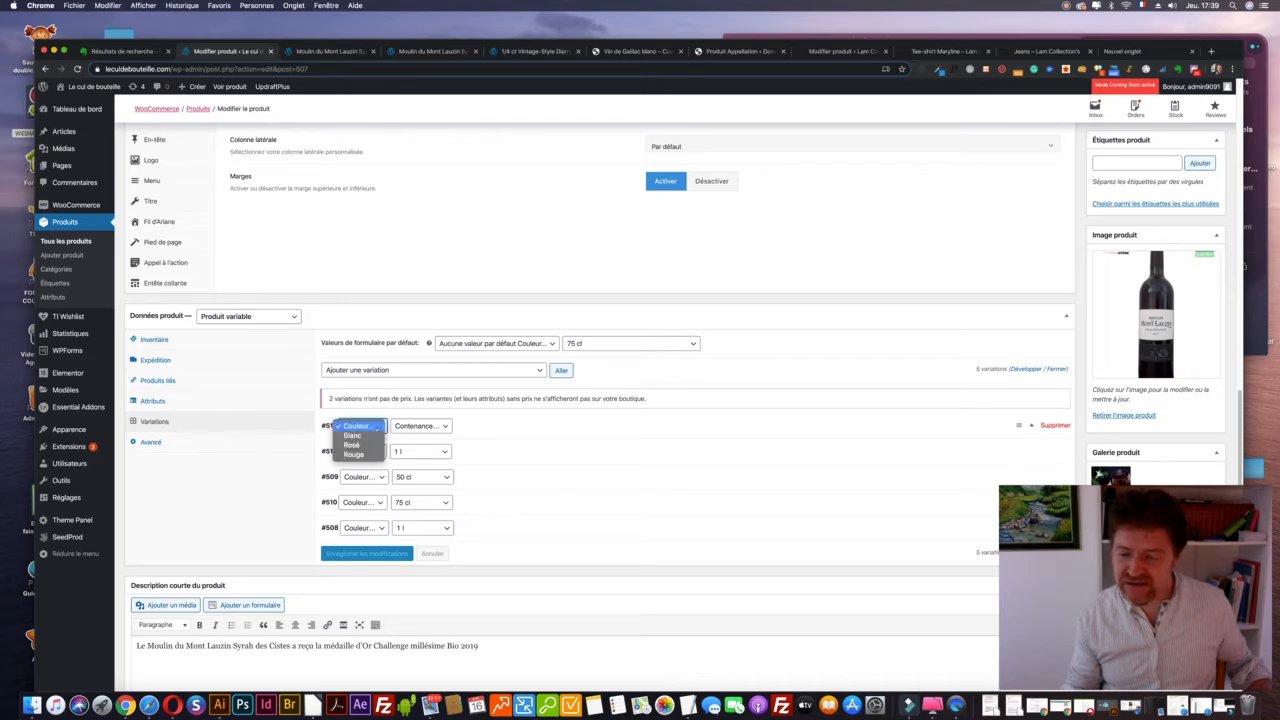
pyautogui.click(369, 434)
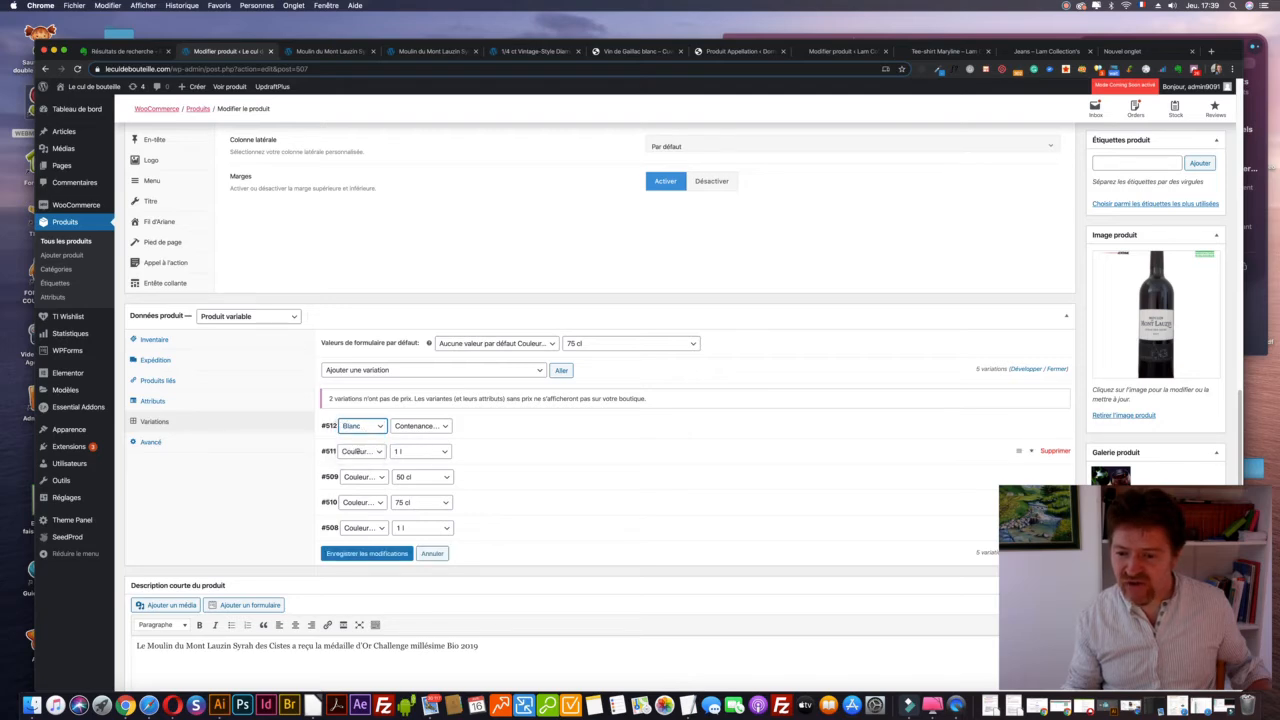
pyautogui.click(358, 451)
pyautogui.click(359, 471)
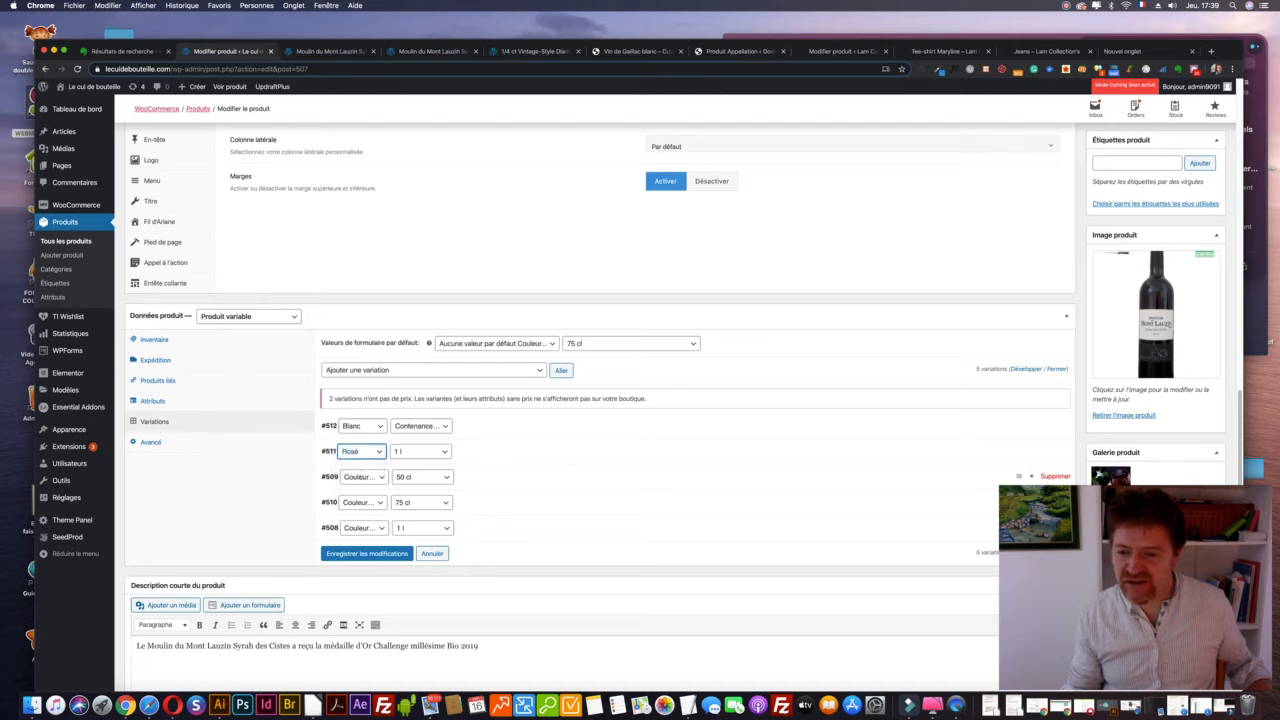
pyautogui.click(360, 476)
pyautogui.click(356, 496)
pyautogui.click(358, 502)
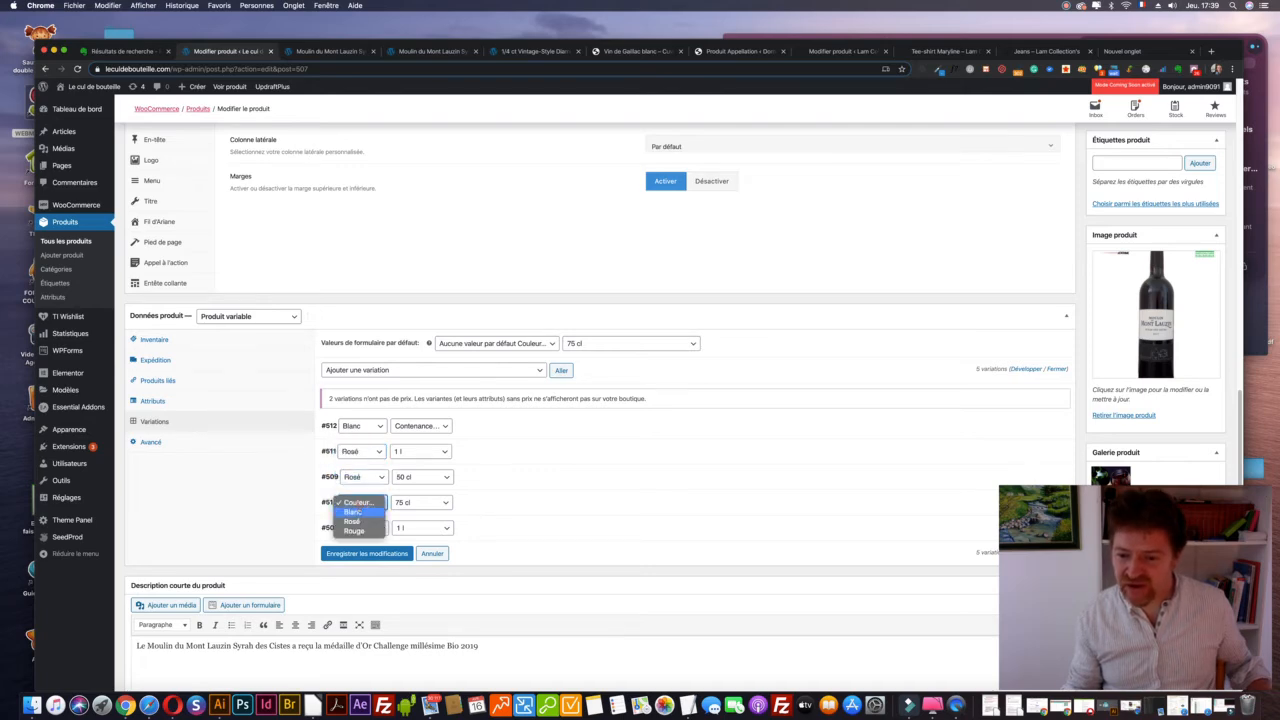
pyautogui.click(352, 521)
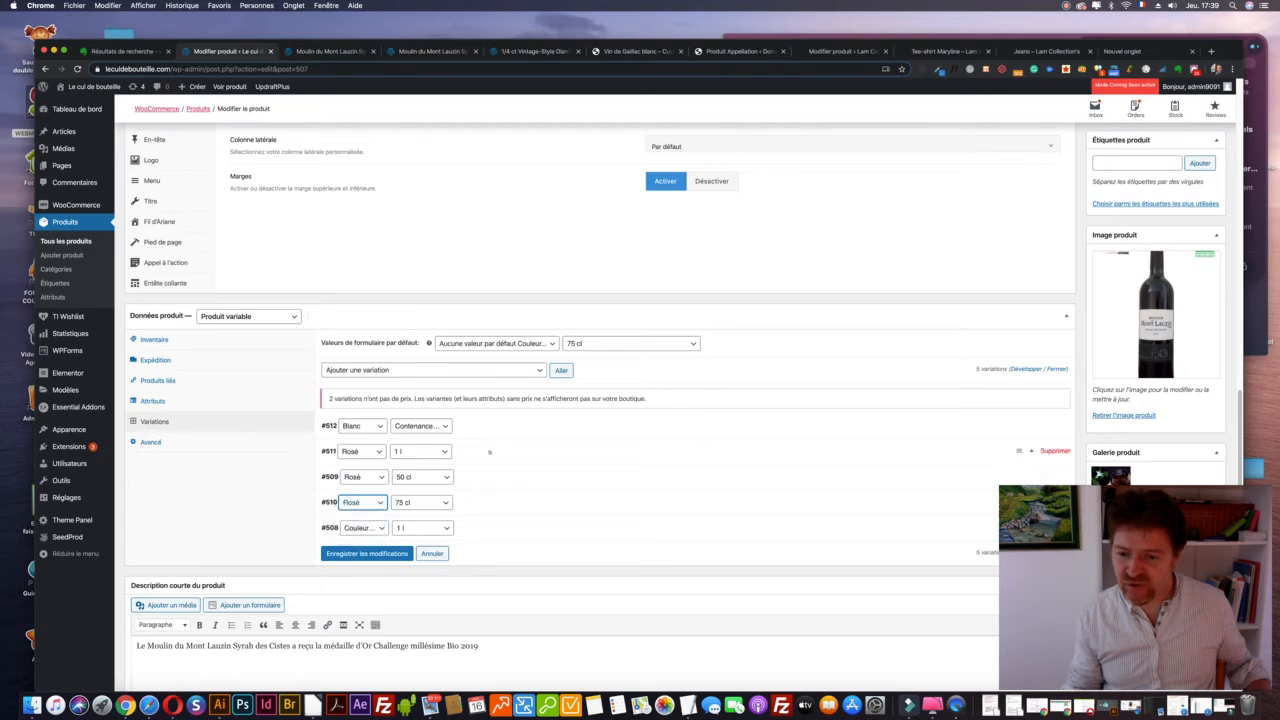
pyautogui.click(360, 527)
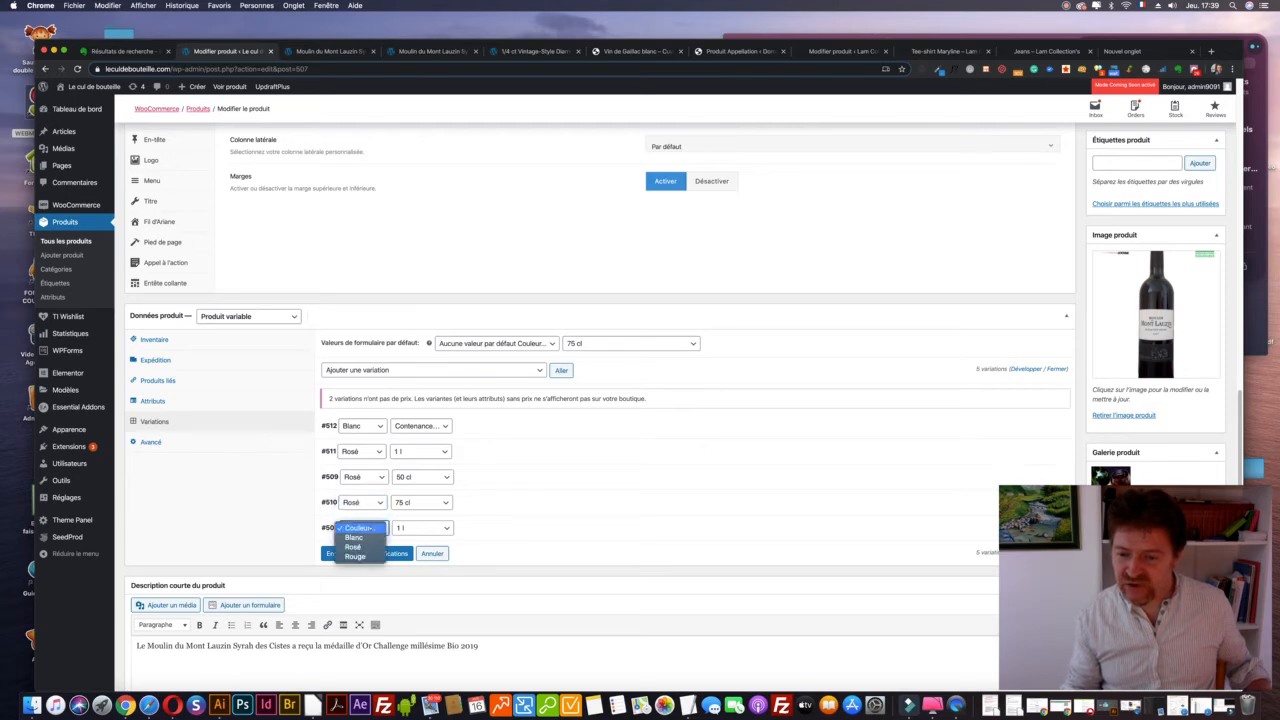
pyautogui.click(366, 537)
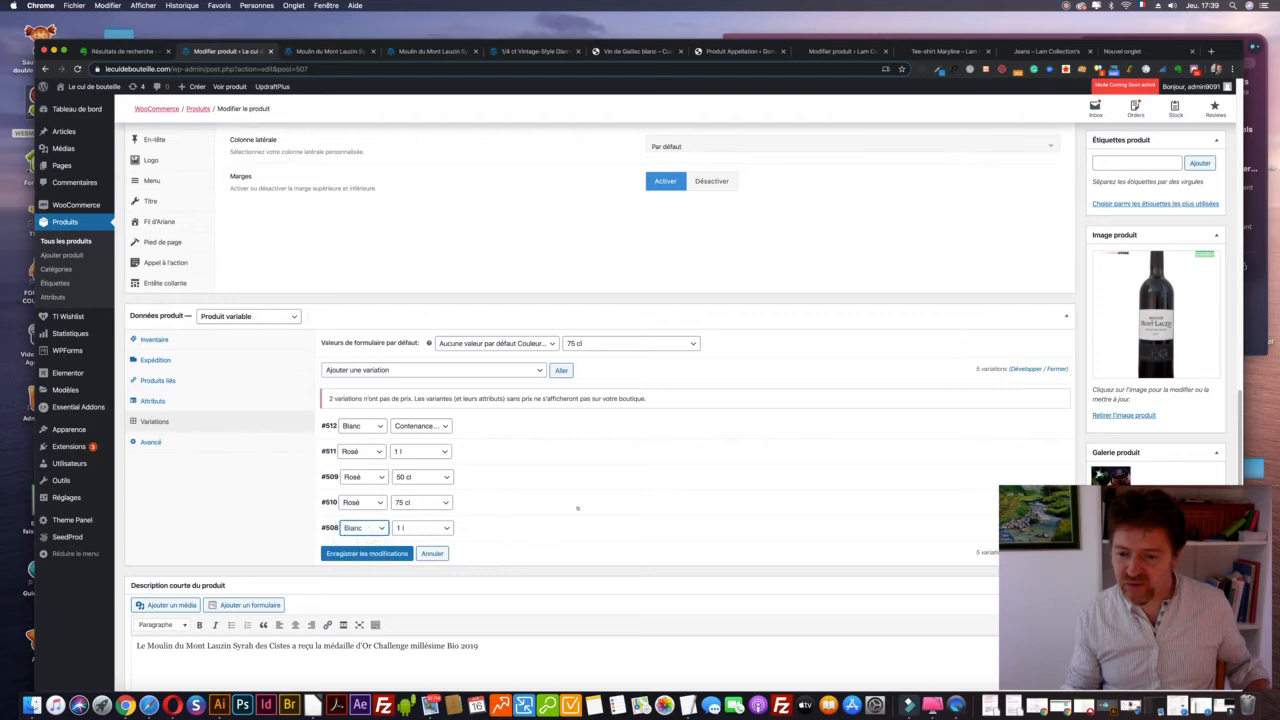
# Set the Contenance of Blanc variation #512 to 75 cl and move it to the end of the variation list
pyautogui.scroll(-1, 577, 508)
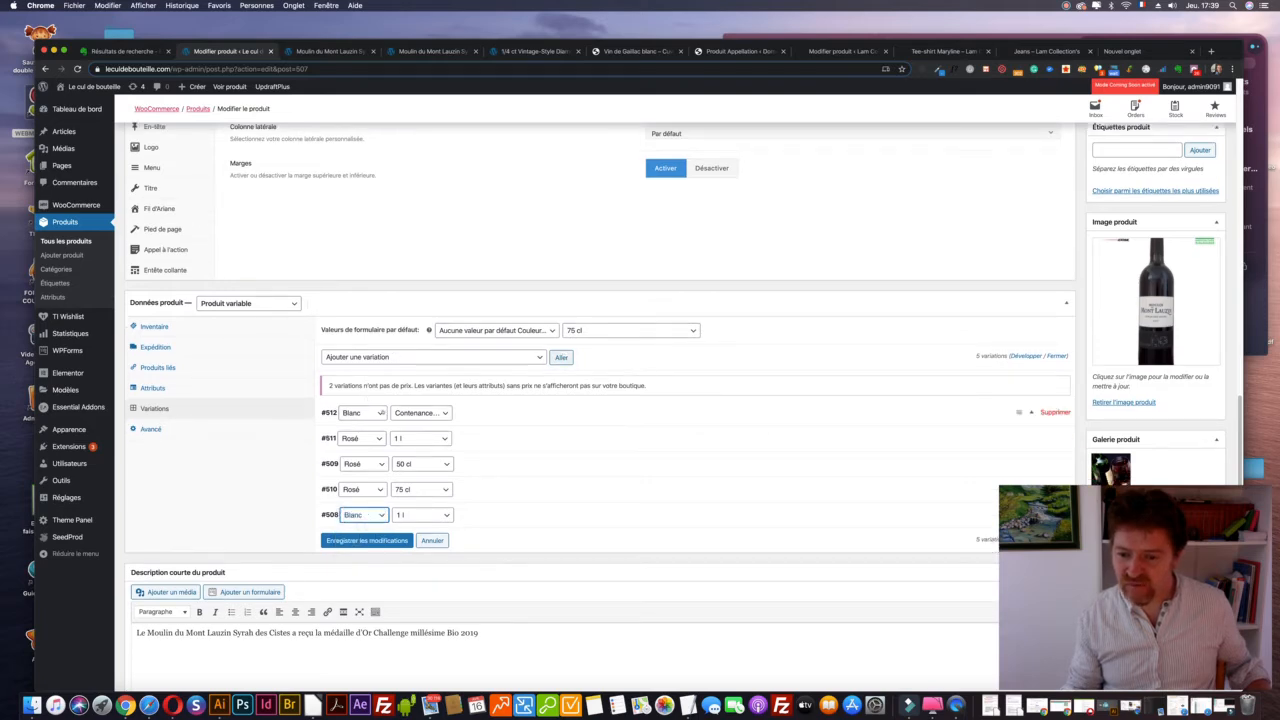
pyautogui.click(418, 412)
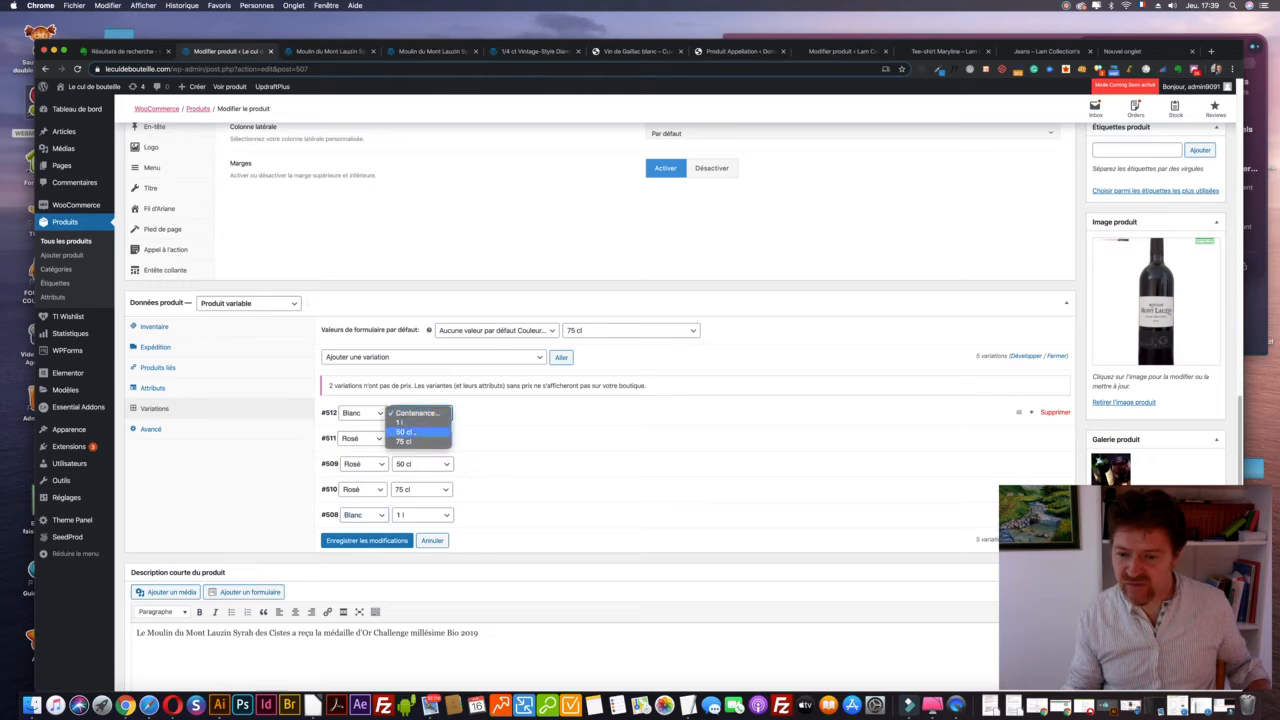
pyautogui.click(404, 441)
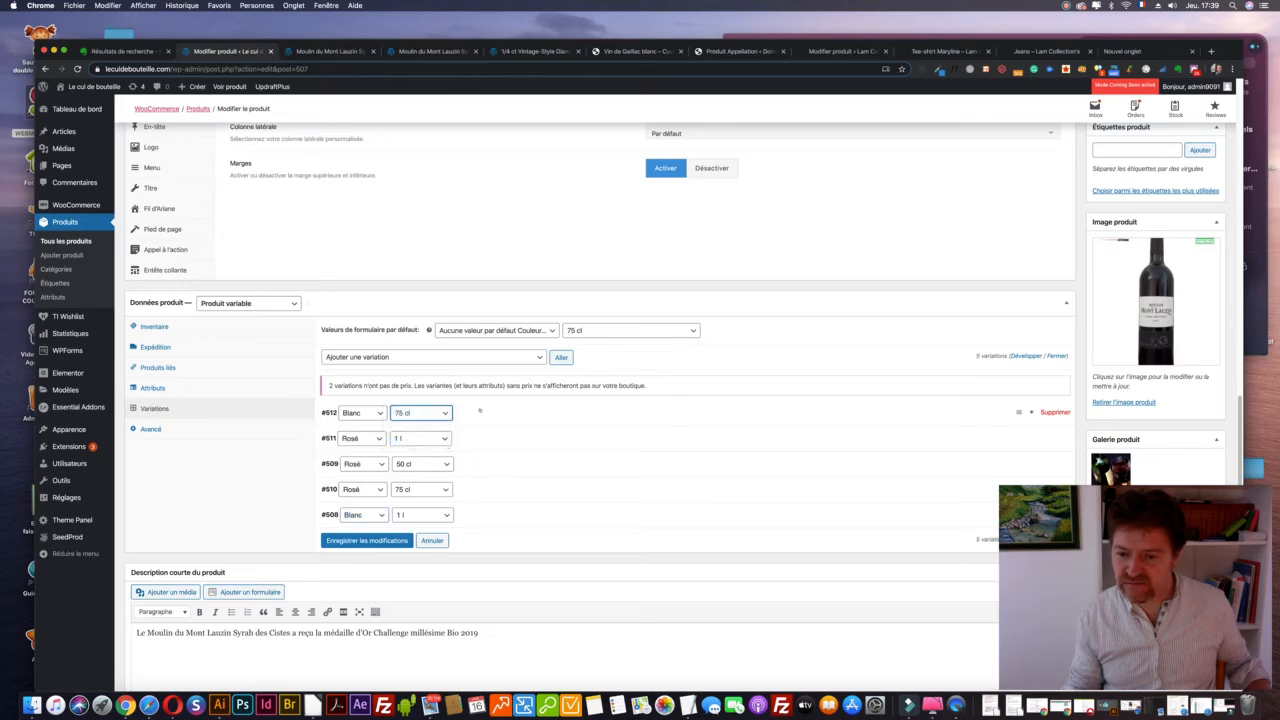
pyautogui.moveTo(480, 411)
pyautogui.mouseDown()
pyautogui.moveTo(483, 491)
pyautogui.moveTo(488, 429)
pyautogui.mouseUp()
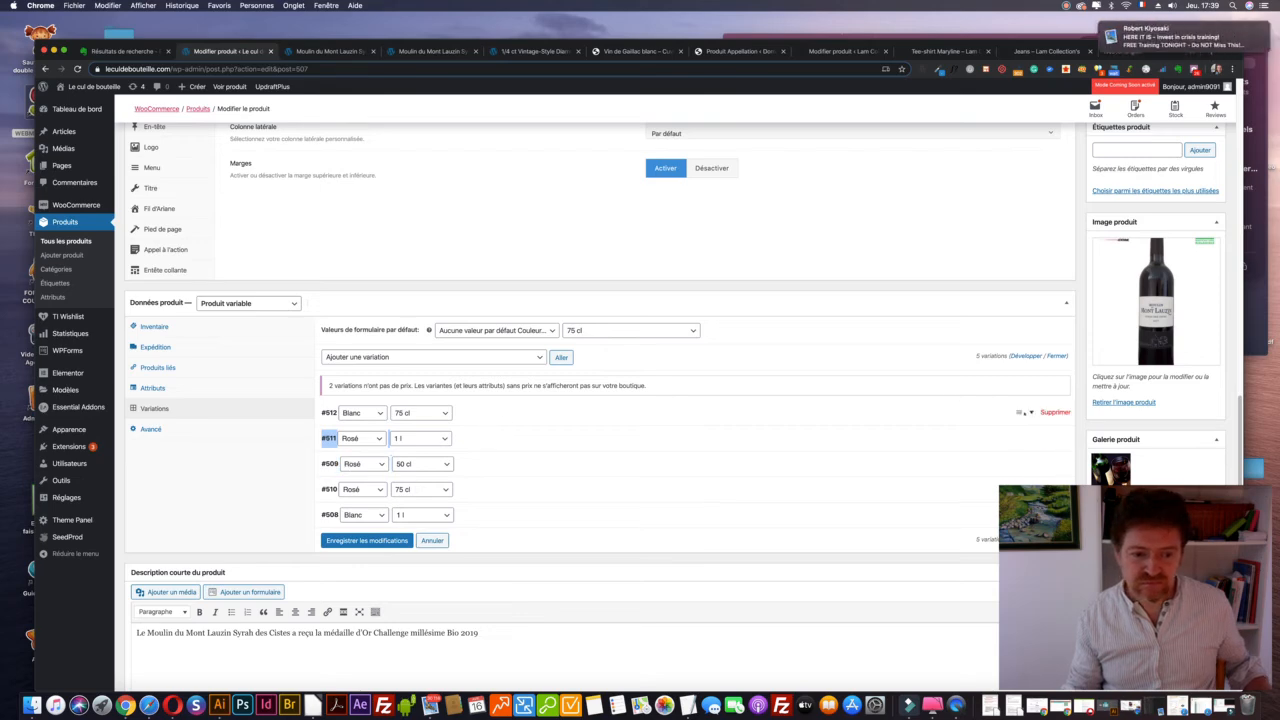
pyautogui.moveTo(1018, 412); pyautogui.dragTo(940, 521)
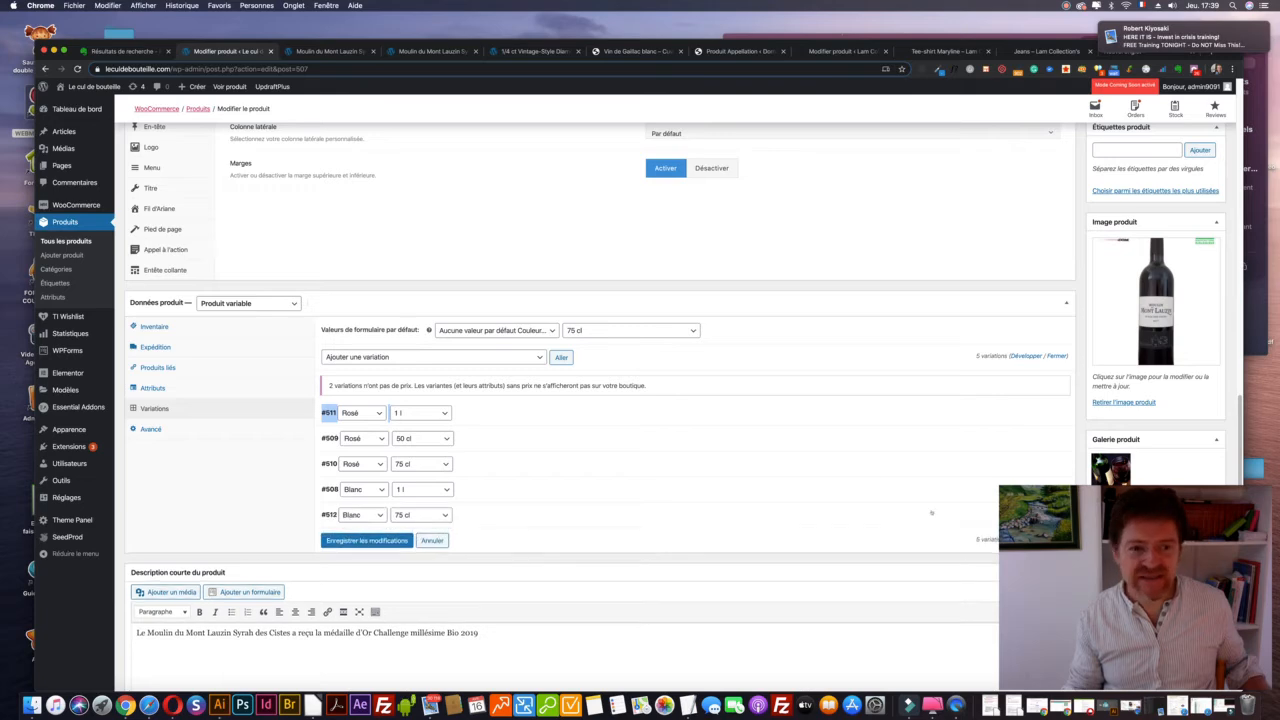
# Add a variation with Couleur Blanc and Contenance 50 cl, and move it to the end of the variation list
pyautogui.scroll(-1, 880, 470)
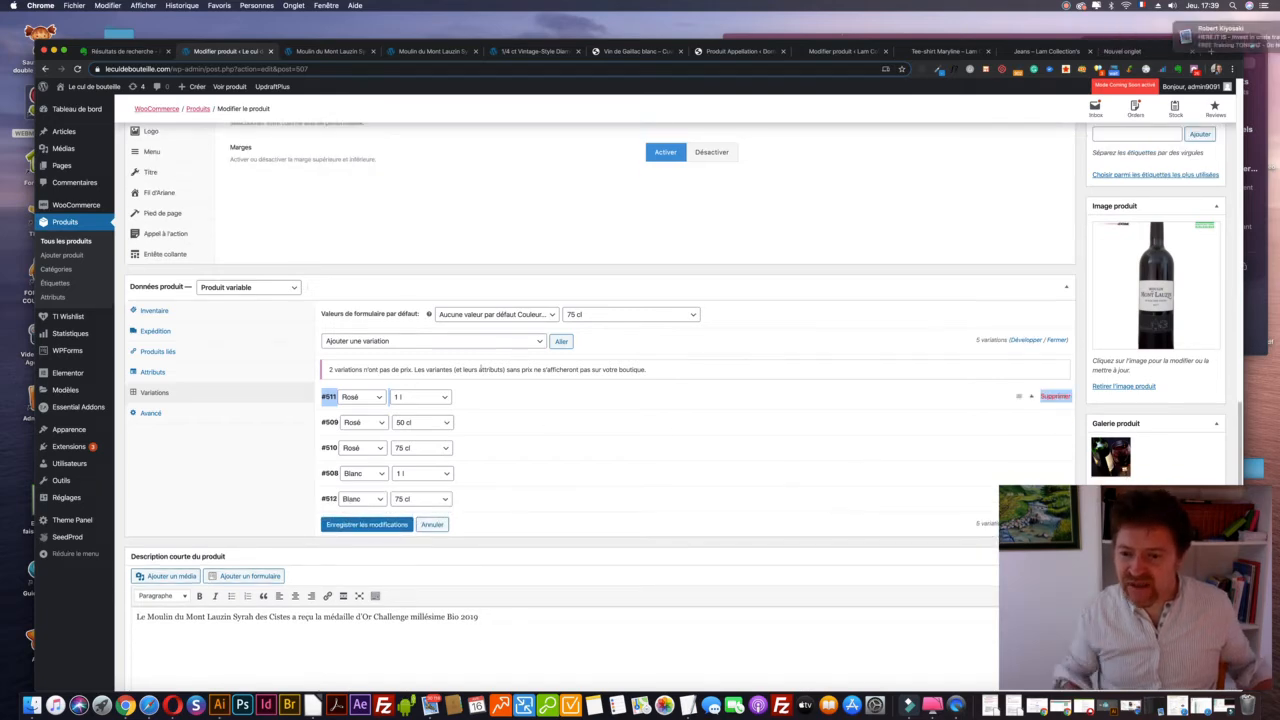
pyautogui.scroll(-1, 575, 380)
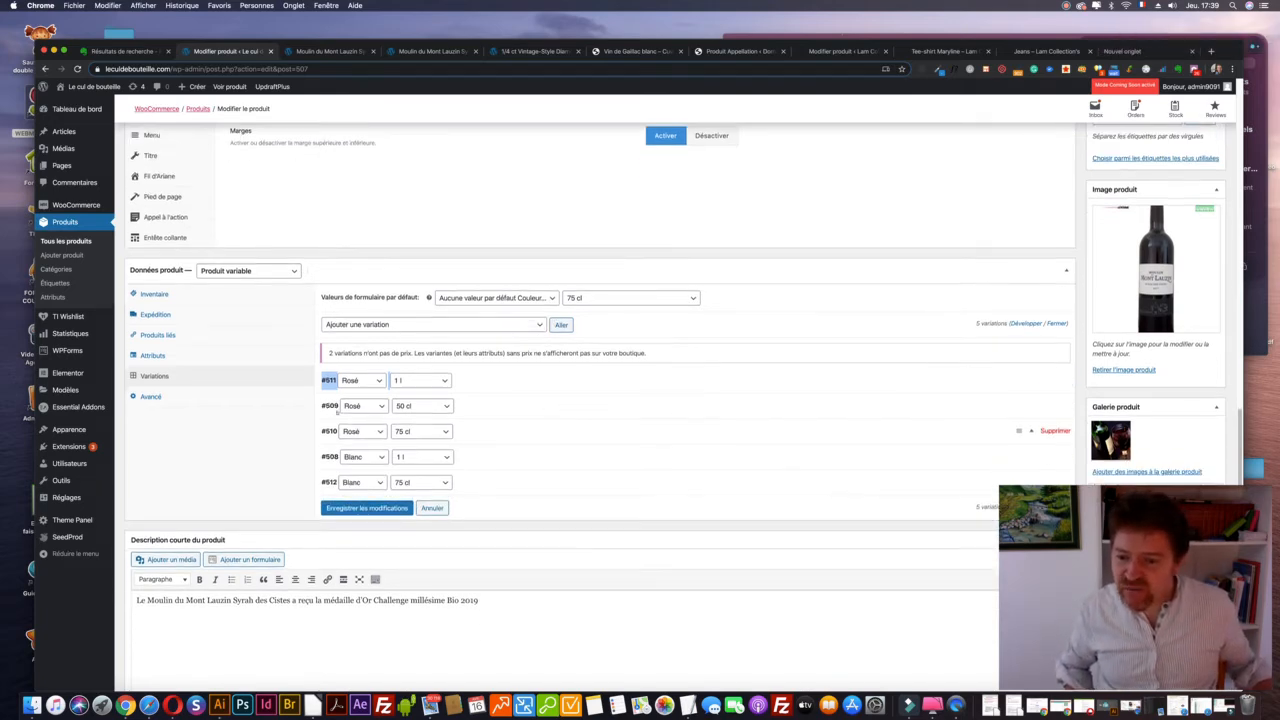
pyautogui.click(560, 325)
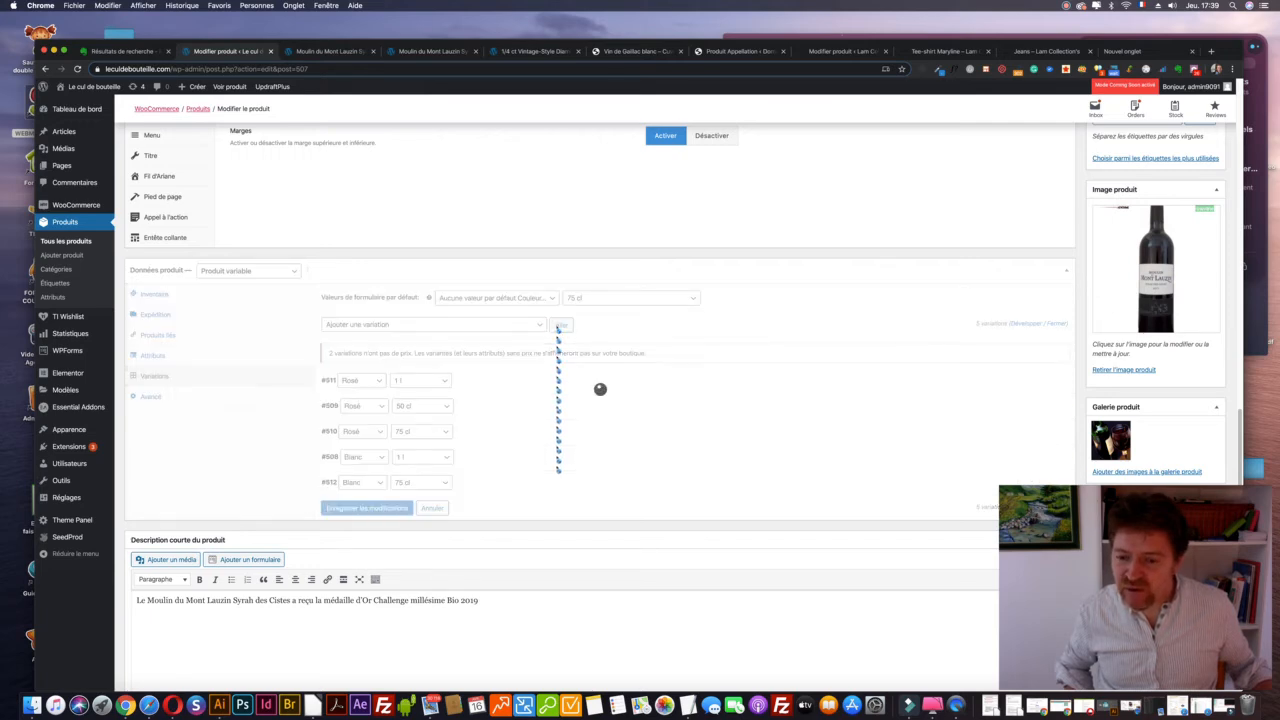
pyautogui.click(358, 350)
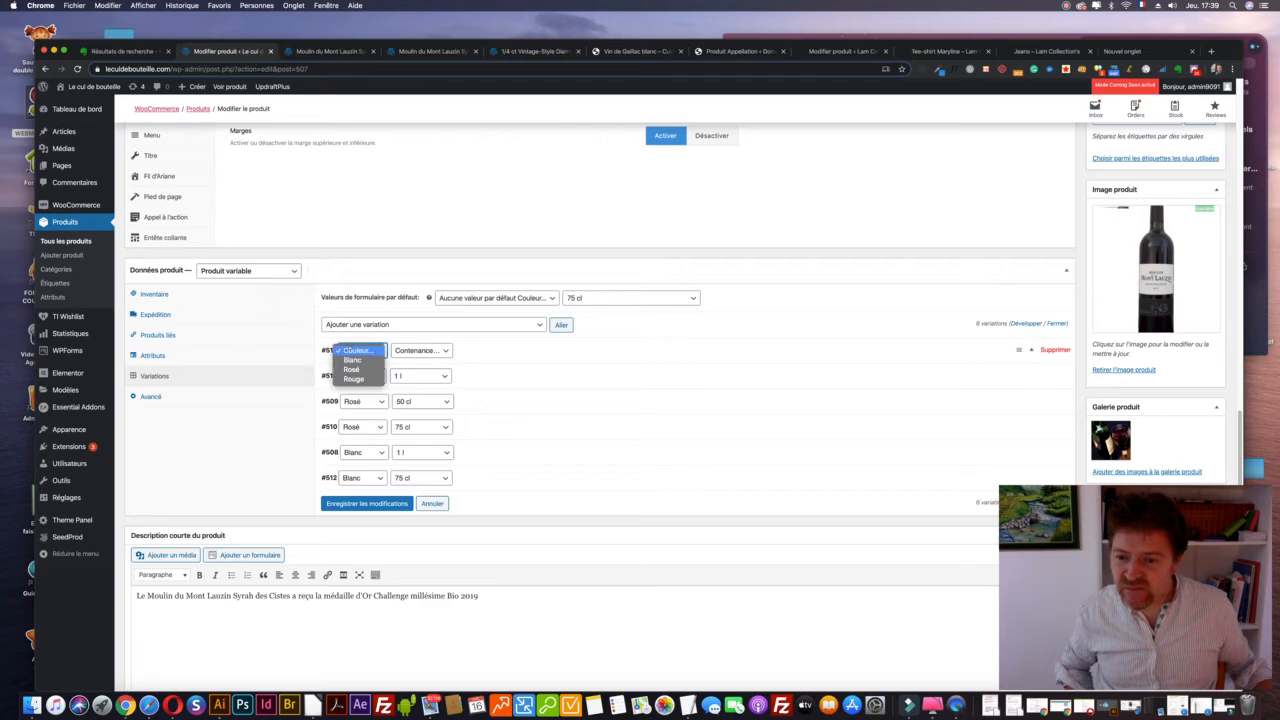
pyautogui.click(352, 360)
pyautogui.click(420, 350)
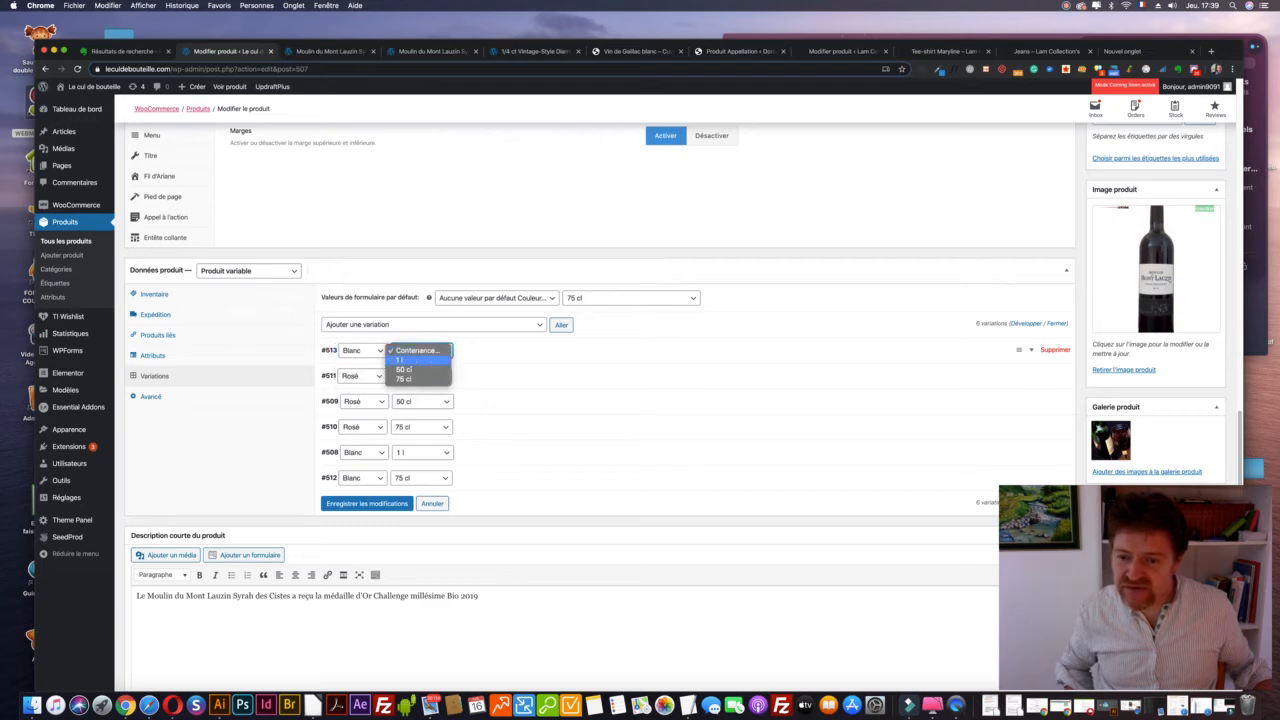
pyautogui.click(405, 368)
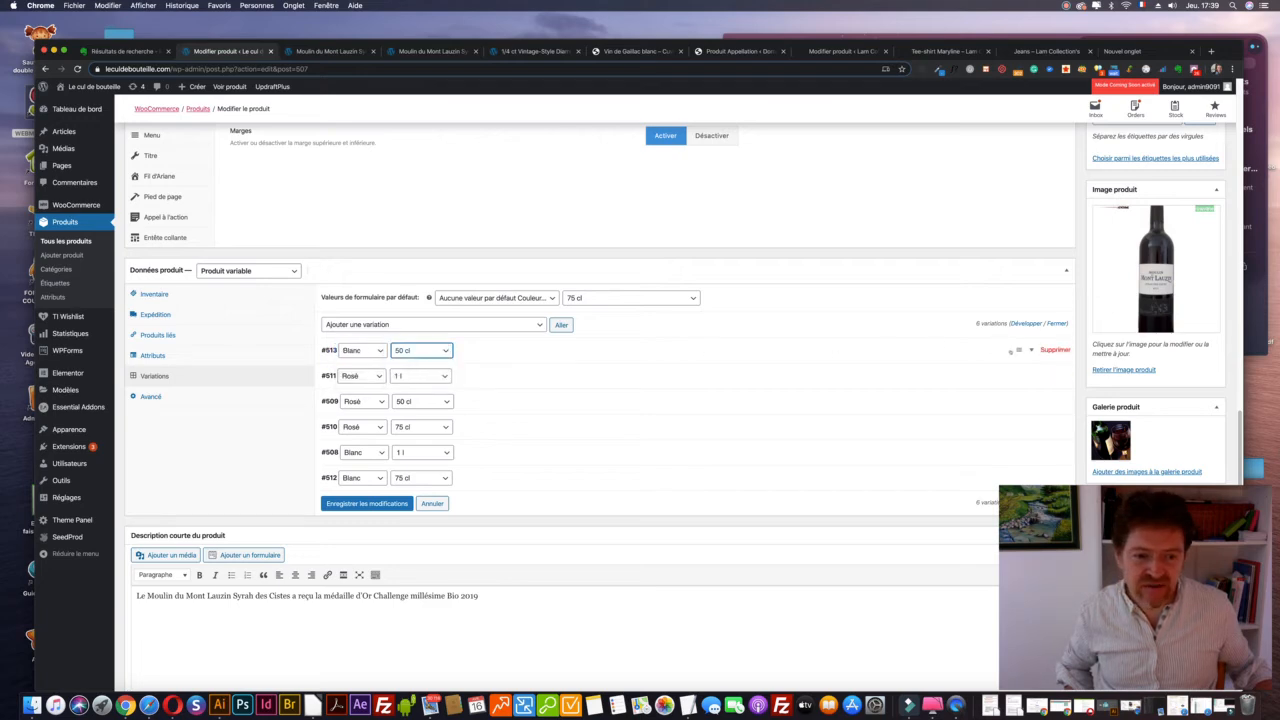
pyautogui.moveTo(1019, 350); pyautogui.dragTo(980, 478)
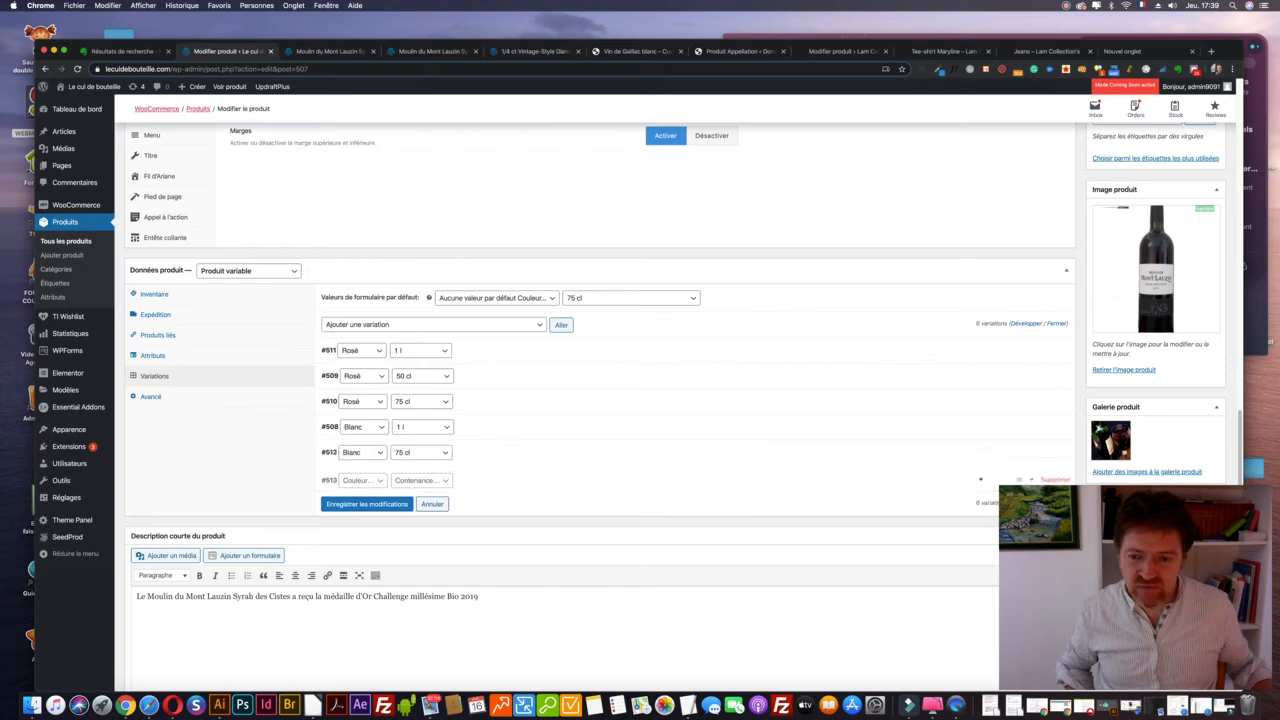
# Add a variation with Couleur Rouge and Contenance 1 l, and save the variation changes
pyautogui.scroll(-1, 892, 378)
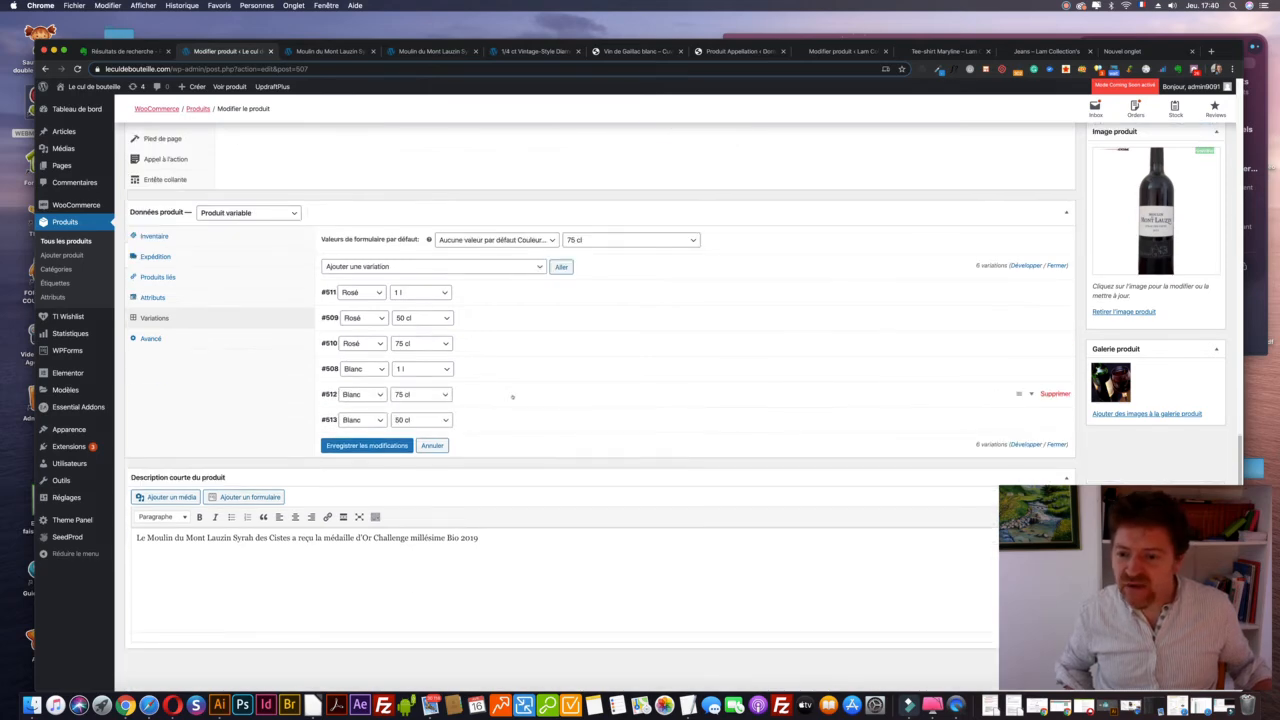
pyautogui.click(370, 267)
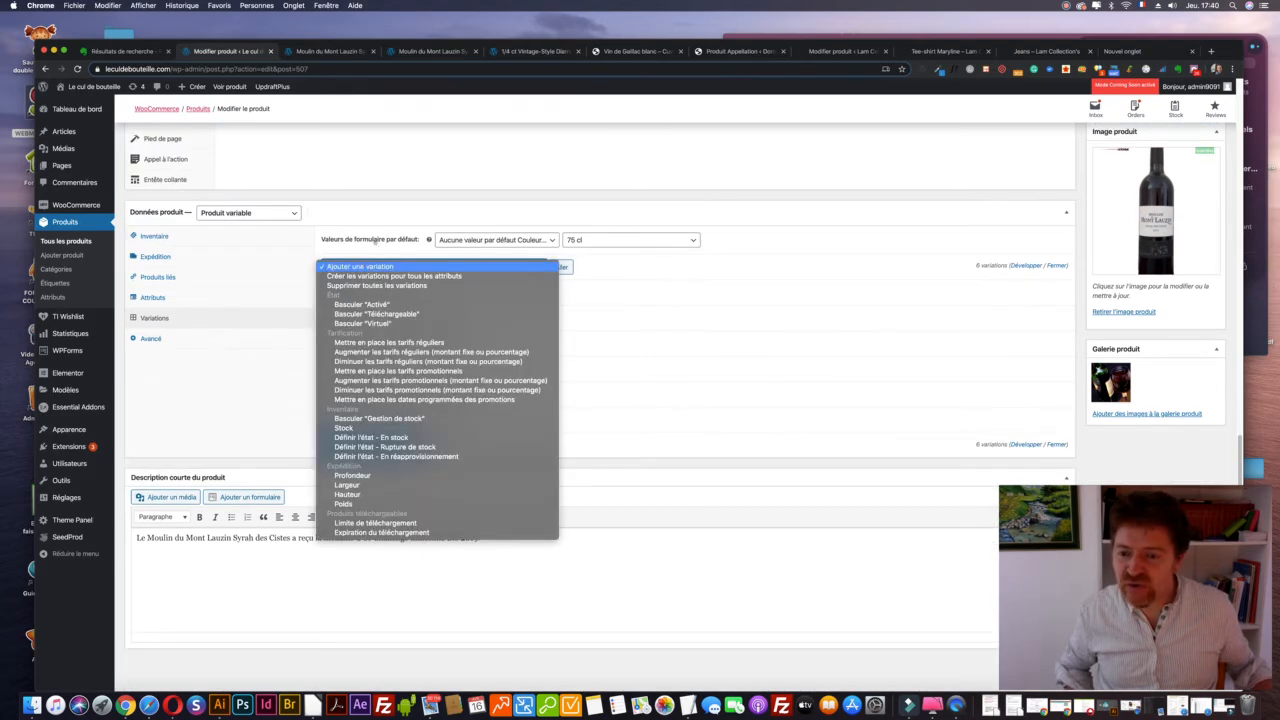
pyautogui.click(390, 206)
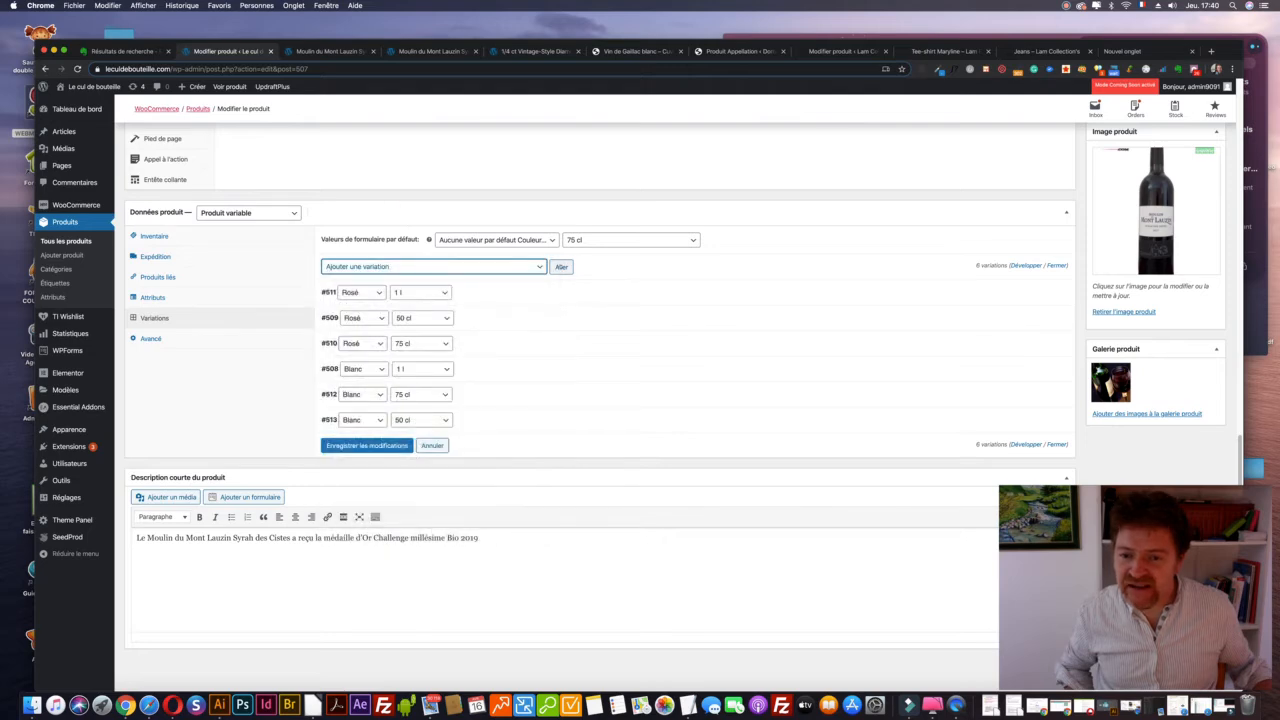
pyautogui.click(561, 266)
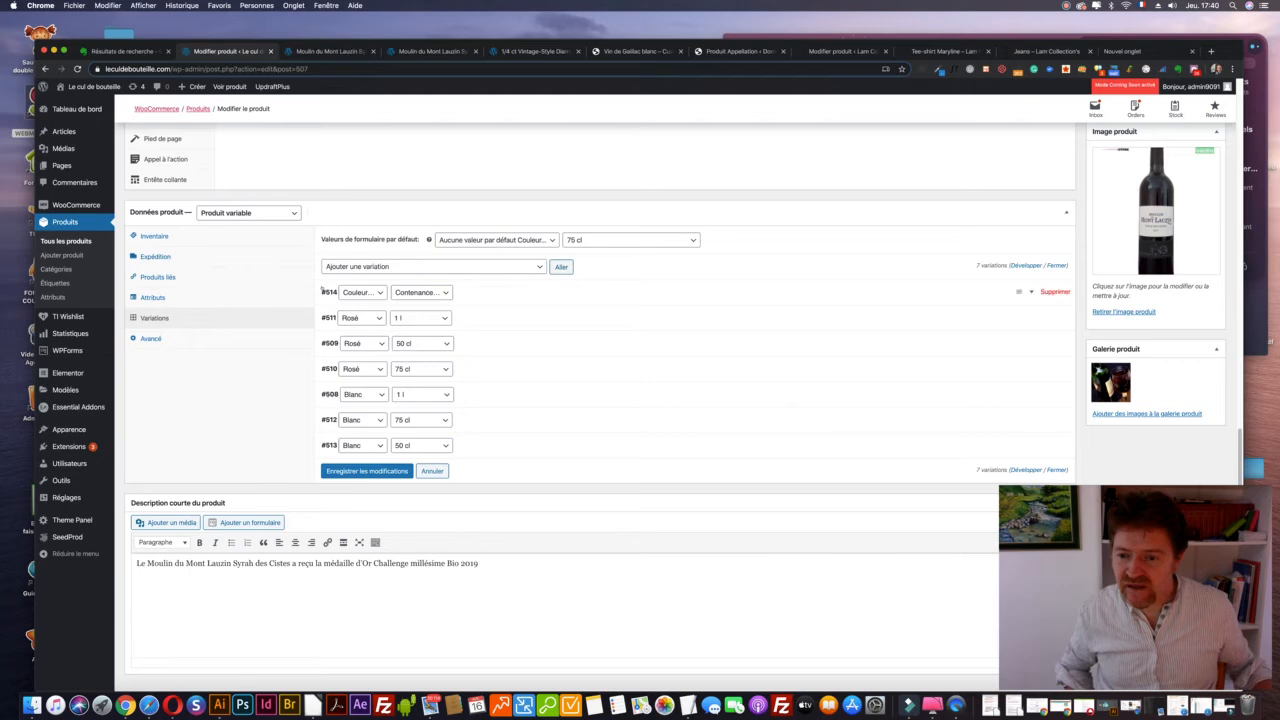
pyautogui.click(355, 293)
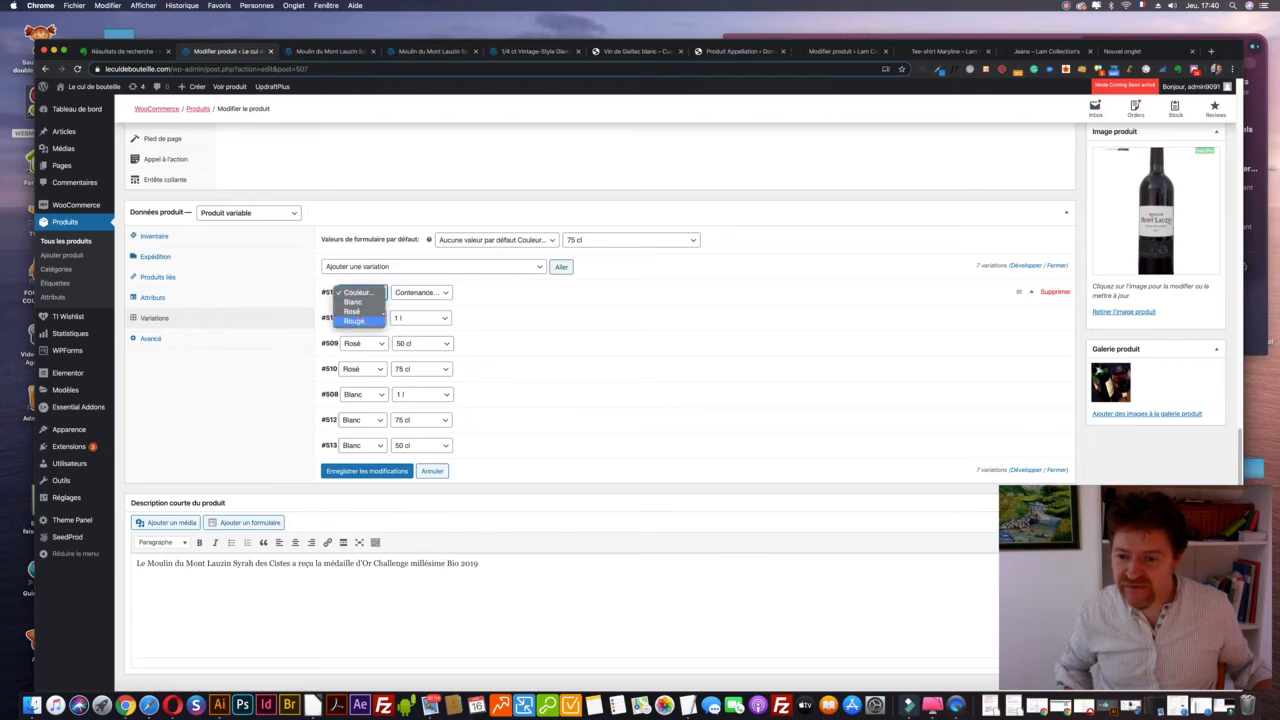
pyautogui.click(354, 320)
pyautogui.click(415, 293)
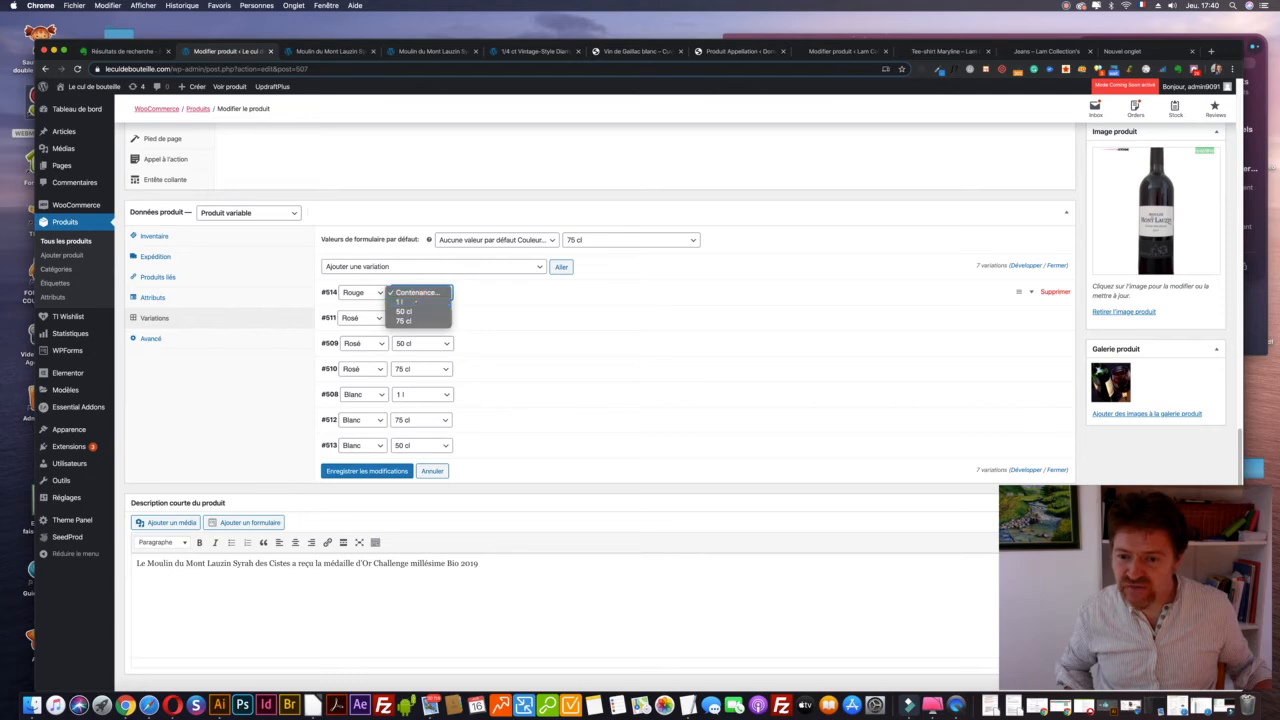
pyautogui.click(412, 302)
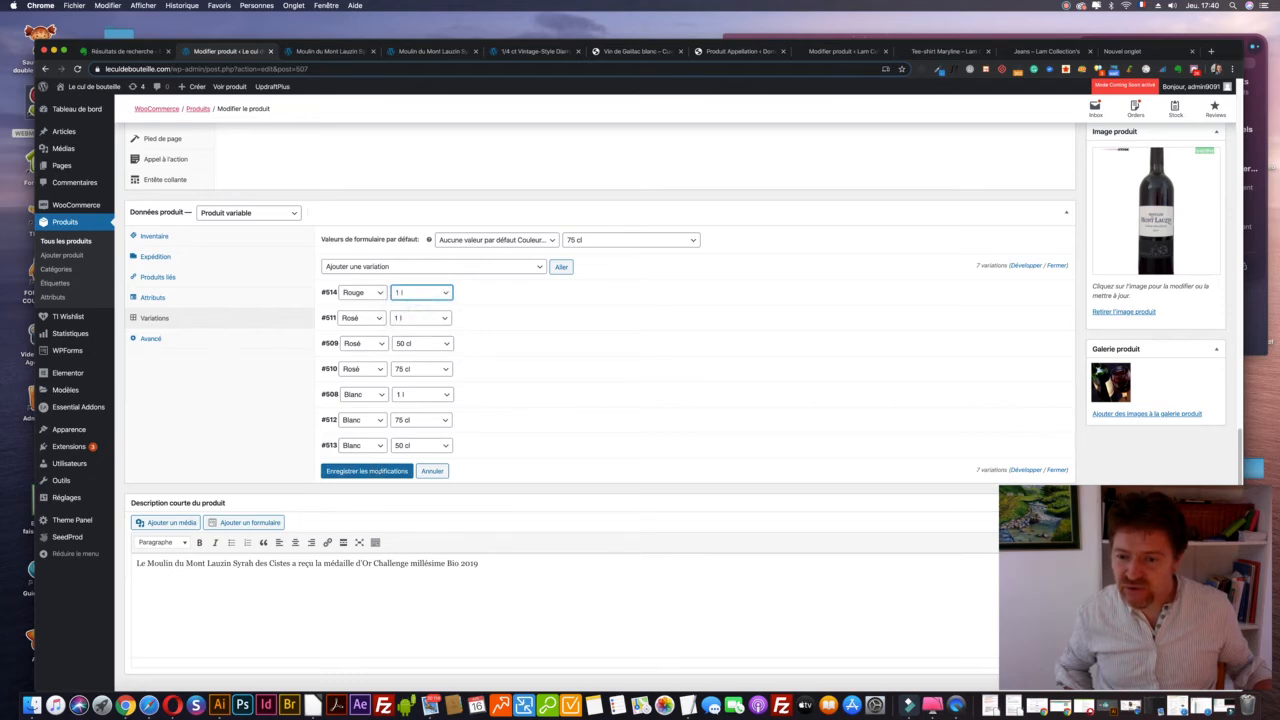
pyautogui.click(379, 471)
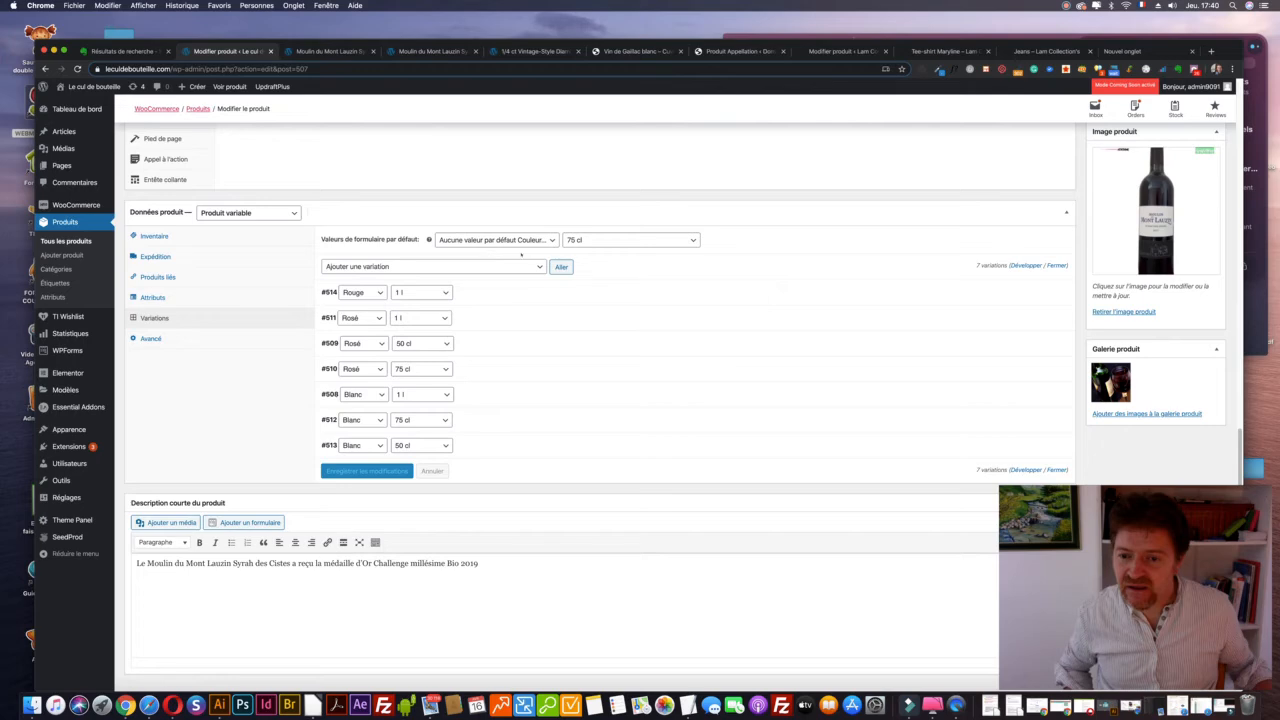
# Add a variation with Couleur Rouge and Contenance 75 cl
pyautogui.click(561, 266)
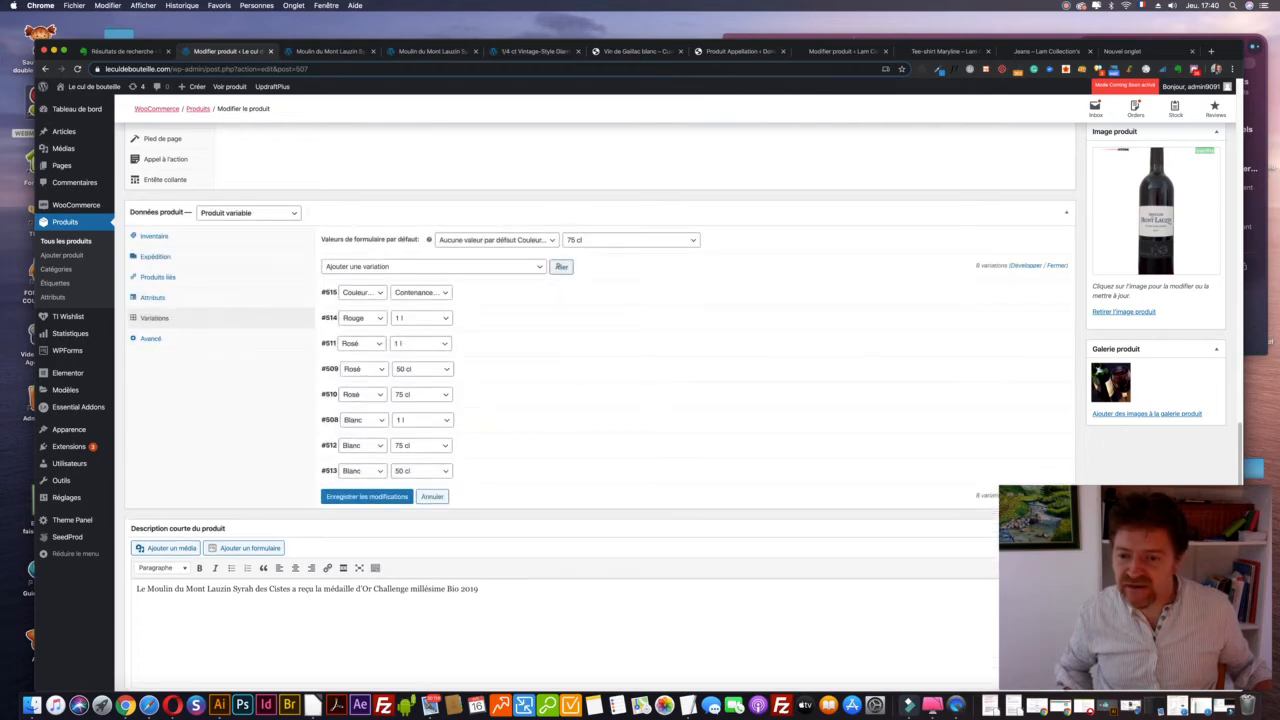
pyautogui.click(362, 292)
pyautogui.click(353, 321)
pyautogui.click(420, 292)
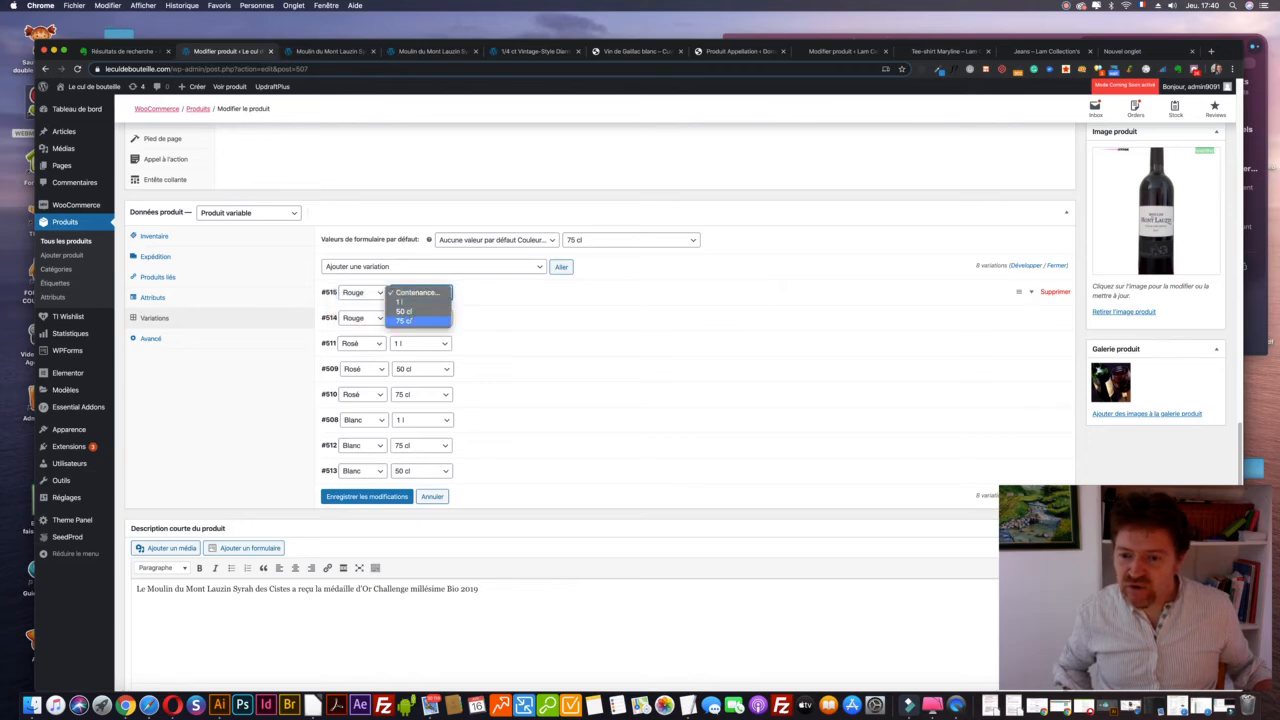
pyautogui.click(410, 320)
# Add a variation with Couleur Rouge and Contenance 50 cl, and save the variation changes
pyautogui.click(561, 267)
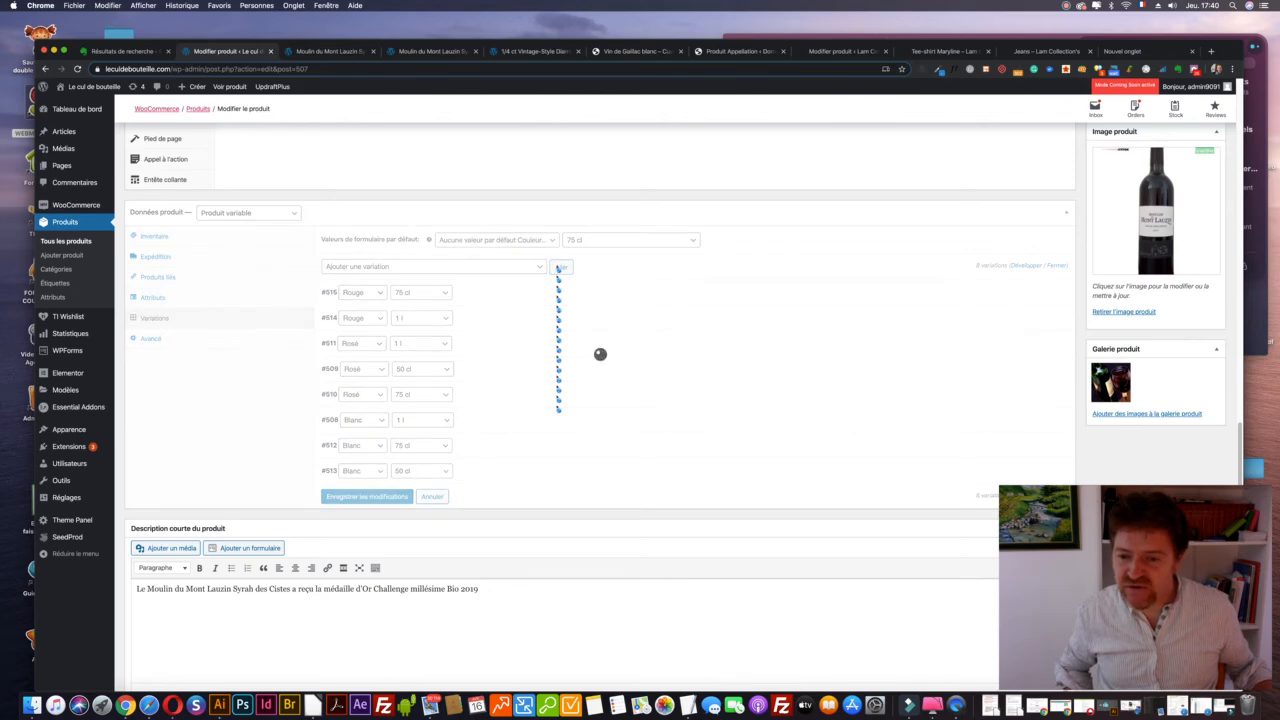
pyautogui.click(358, 292)
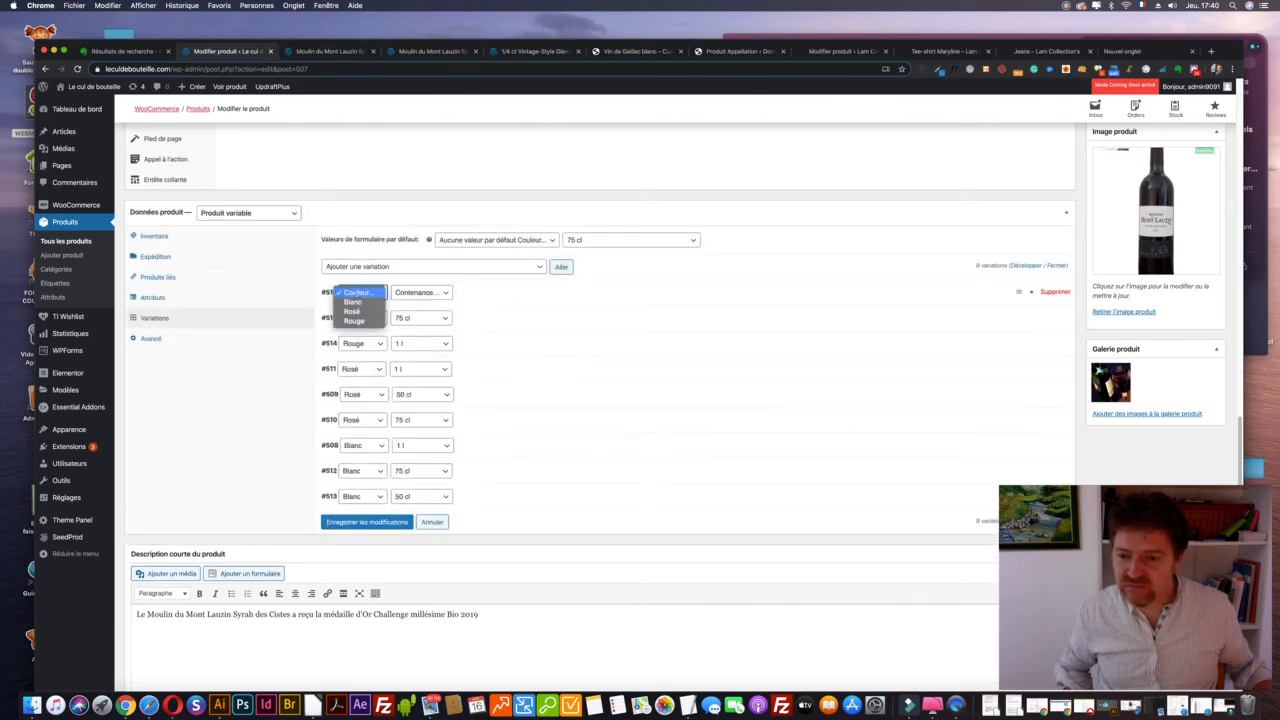
pyautogui.click(354, 320)
pyautogui.click(420, 292)
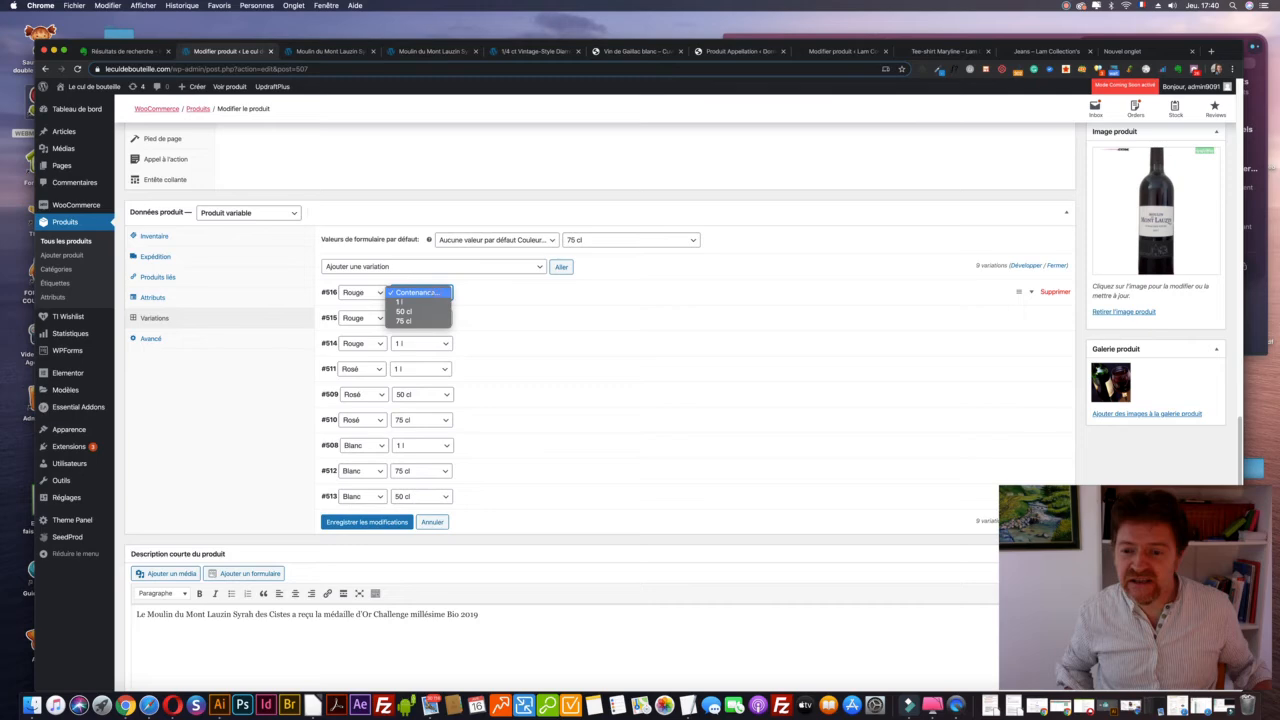
pyautogui.click(404, 311)
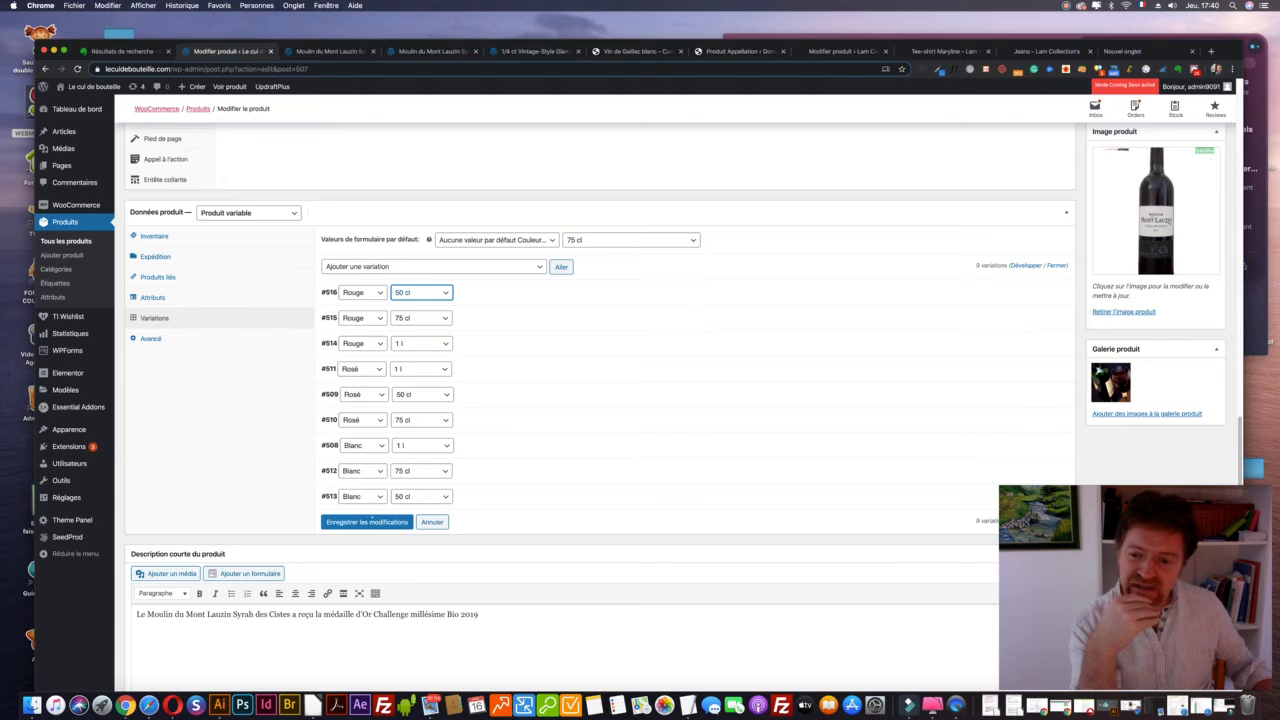
pyautogui.click(372, 521)
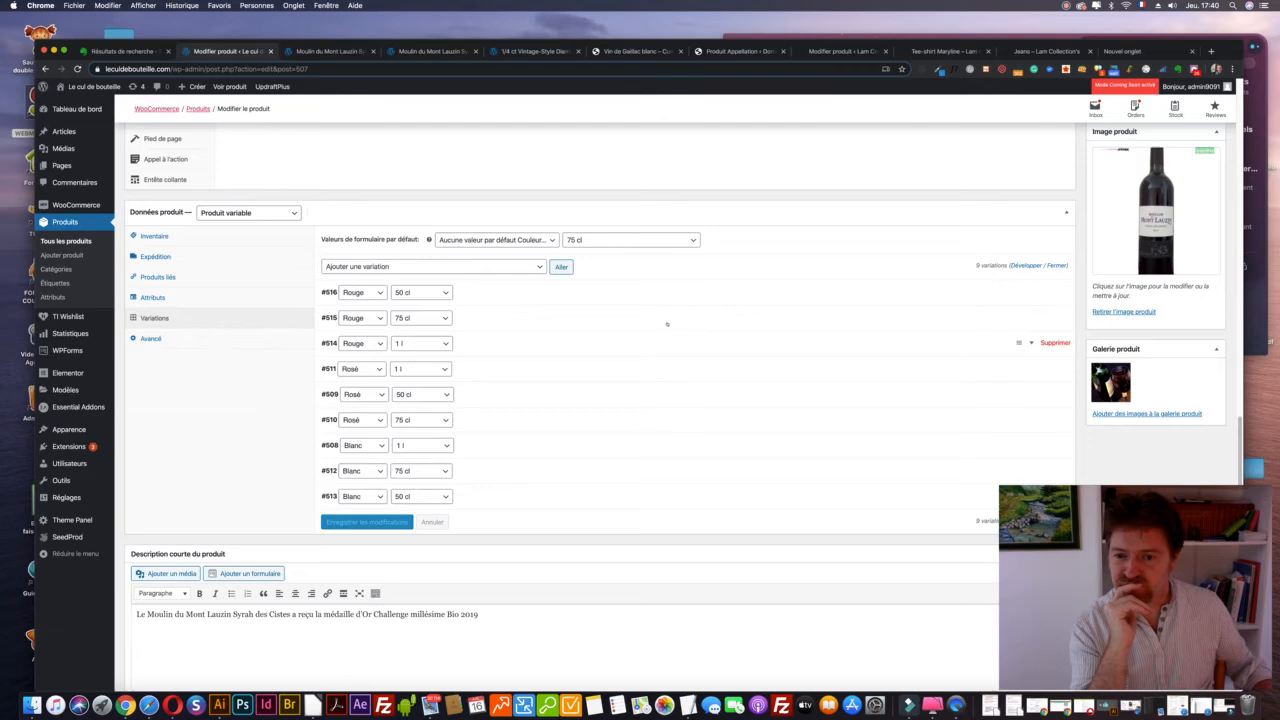
pyautogui.scroll(2, 163, 236)
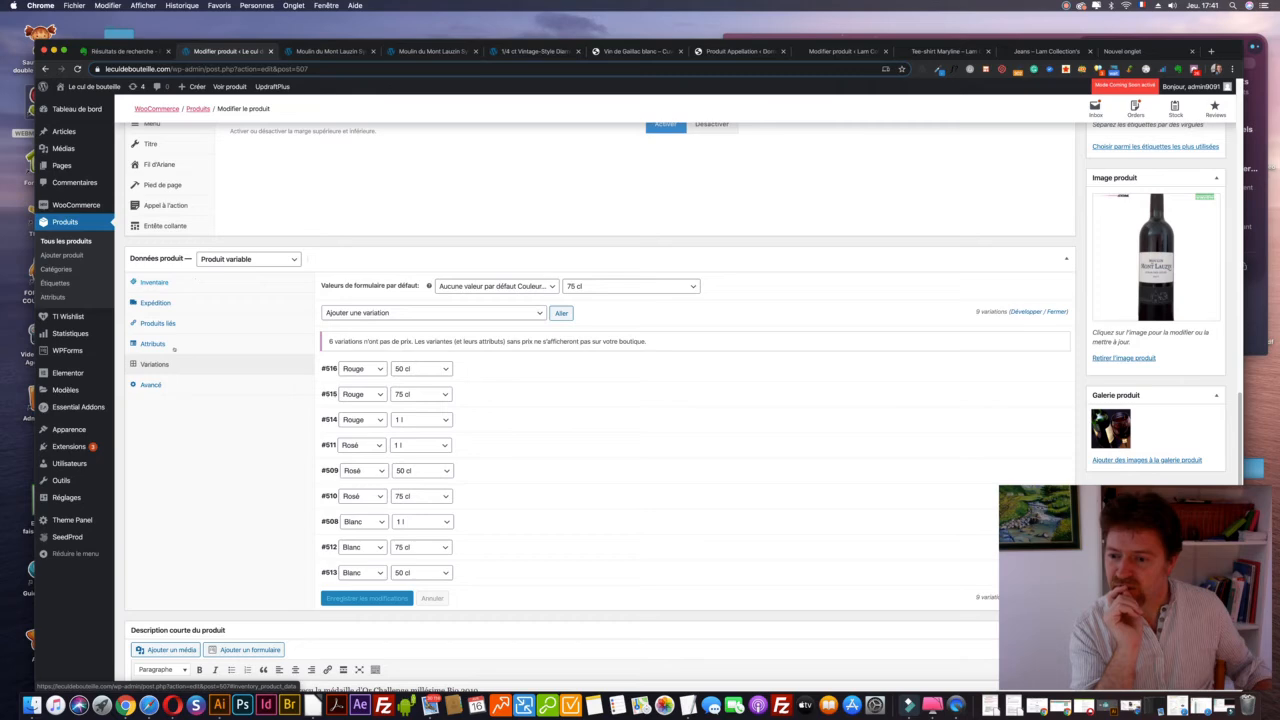
pyautogui.scroll(3, 404, 259)
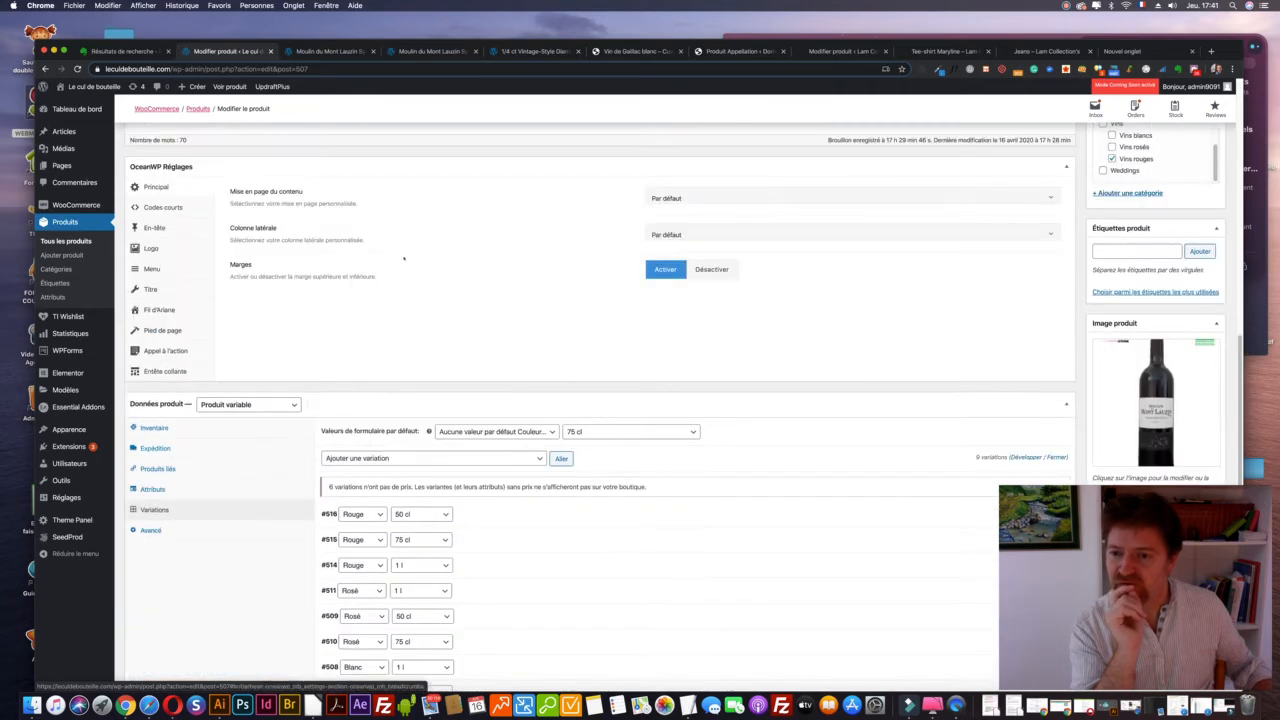
pyautogui.scroll(-3, 404, 259)
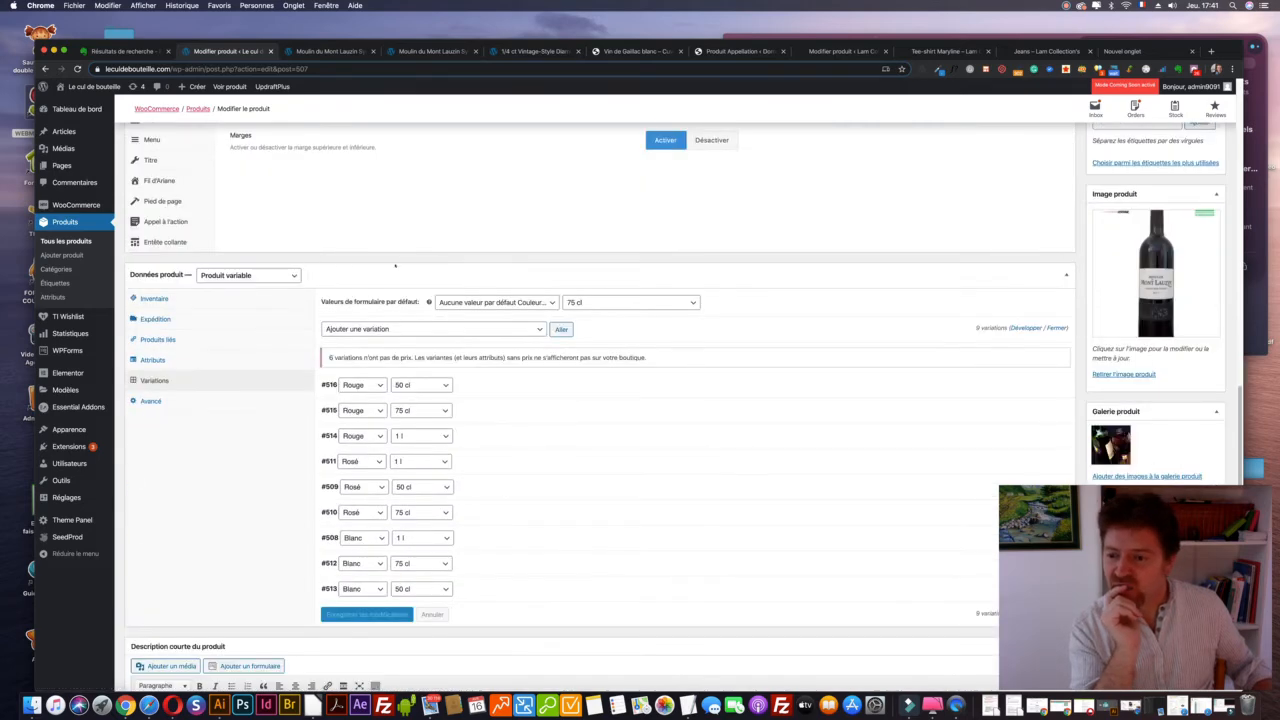
pyautogui.scroll(-3, 395, 266)
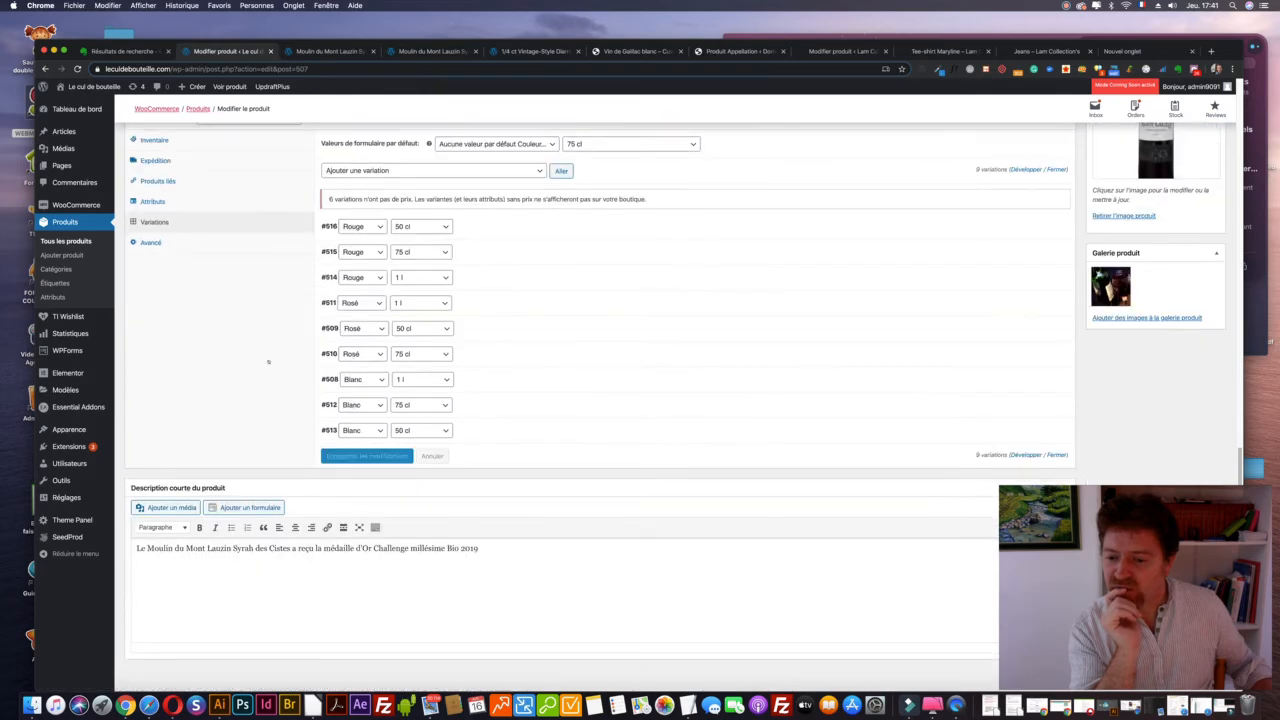
pyautogui.scroll(4, 268, 362)
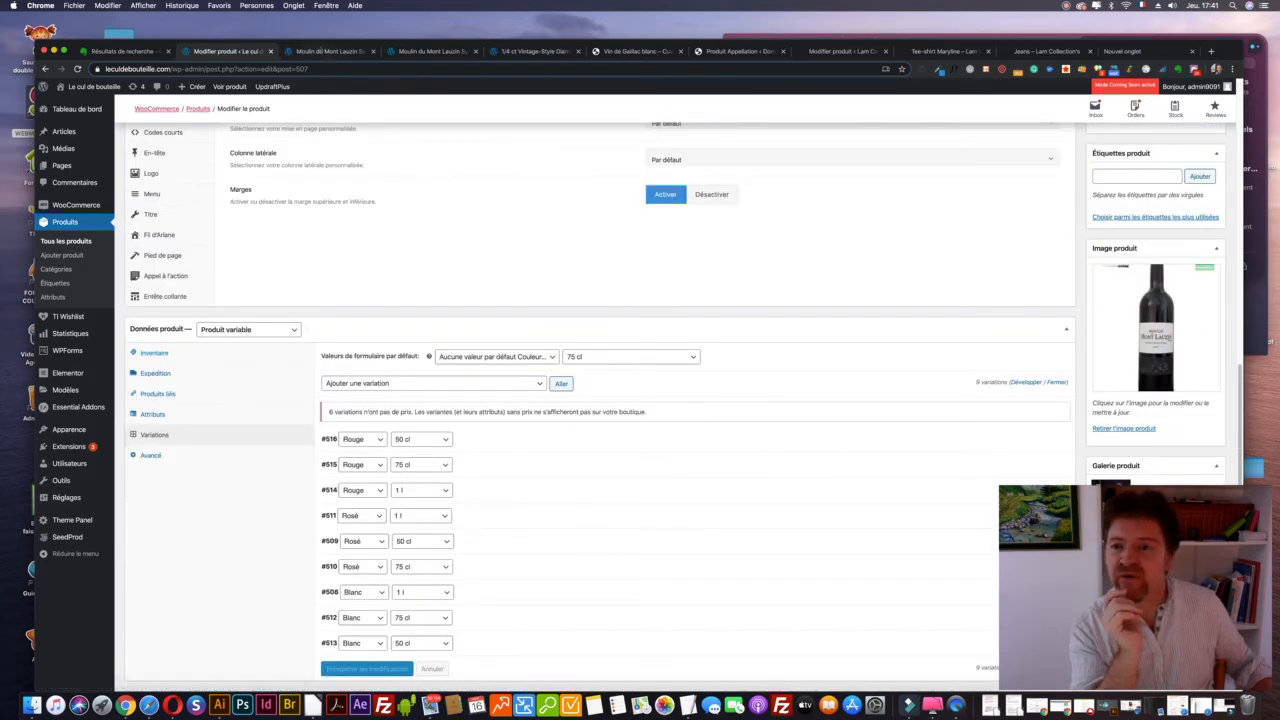
# Reload the wine's shop preview, check which Couleur and Contenance options it offers, and return to the product's variations
pyautogui.hotkey('ctrl', 'Tab')
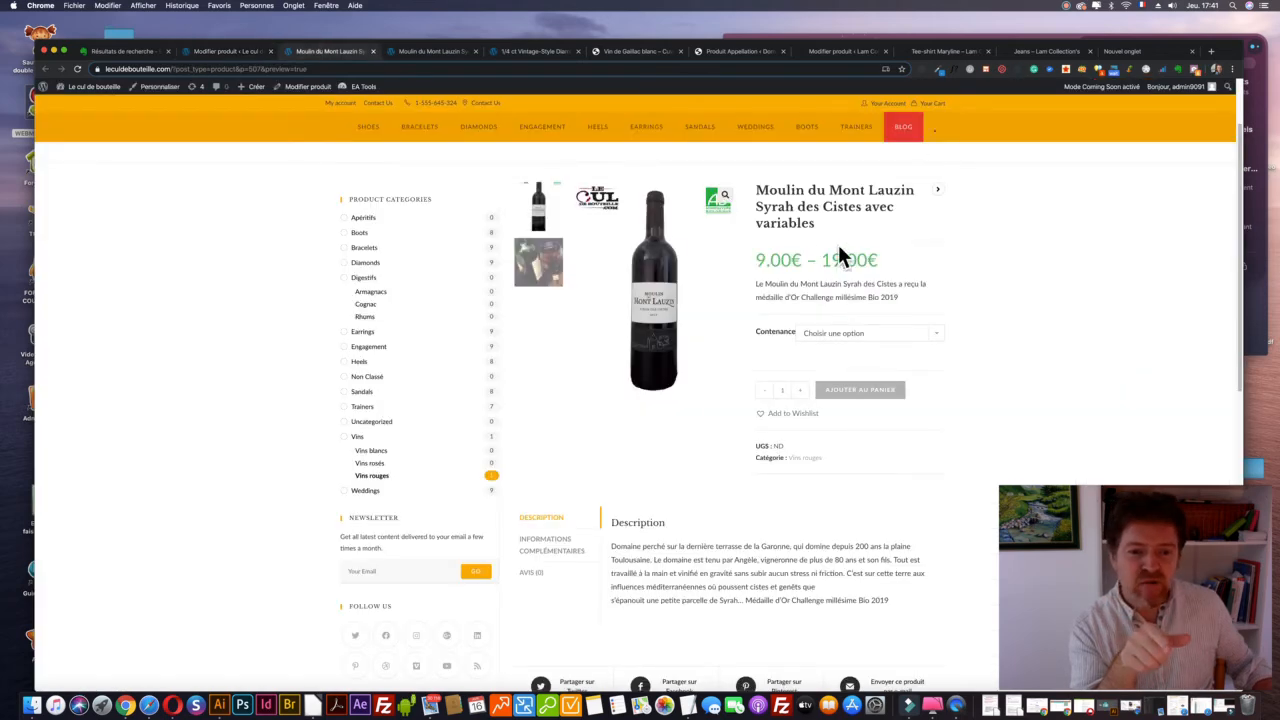
pyautogui.press('super+r')
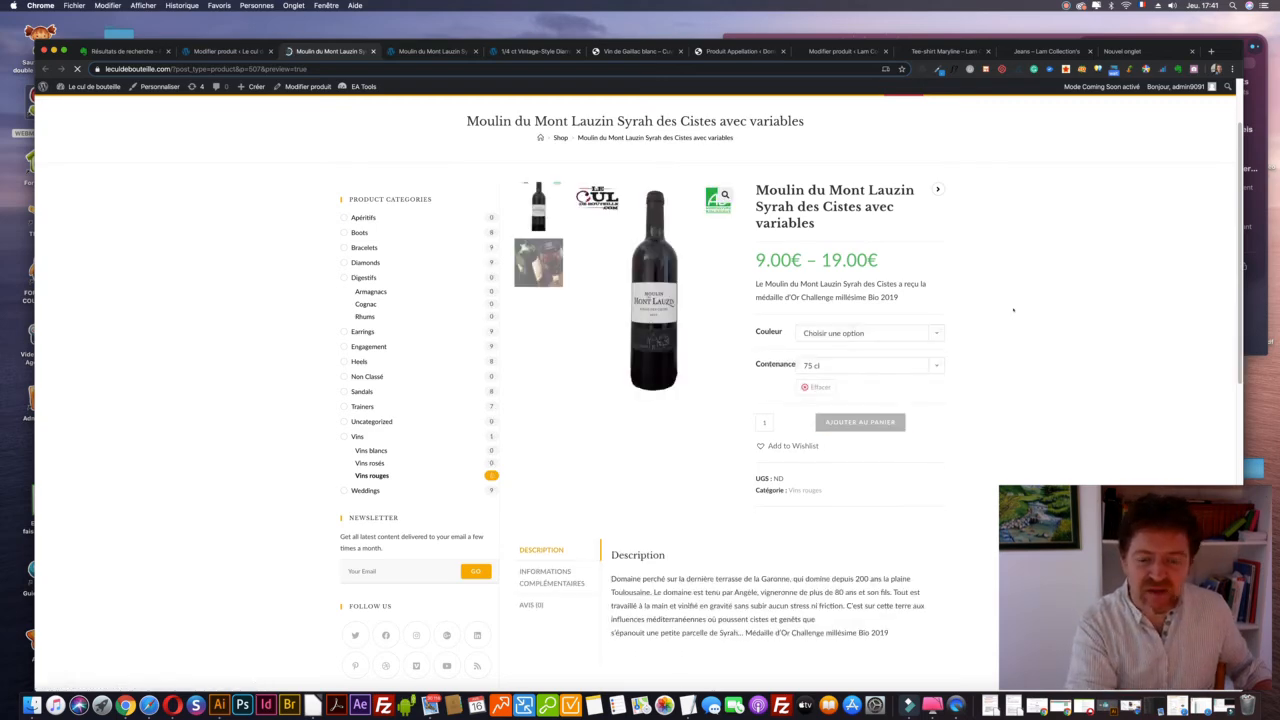
pyautogui.scroll(-2, 1013, 310)
pyautogui.scroll(4, 1013, 310)
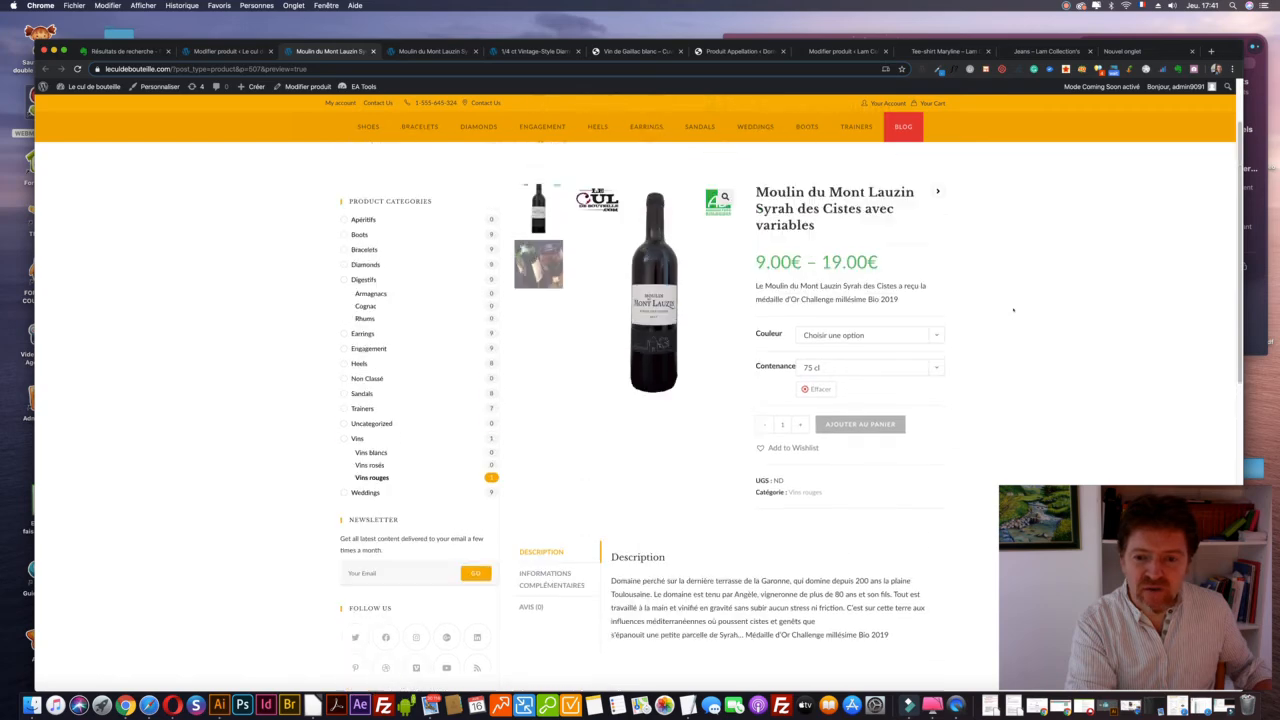
pyautogui.click(936, 403)
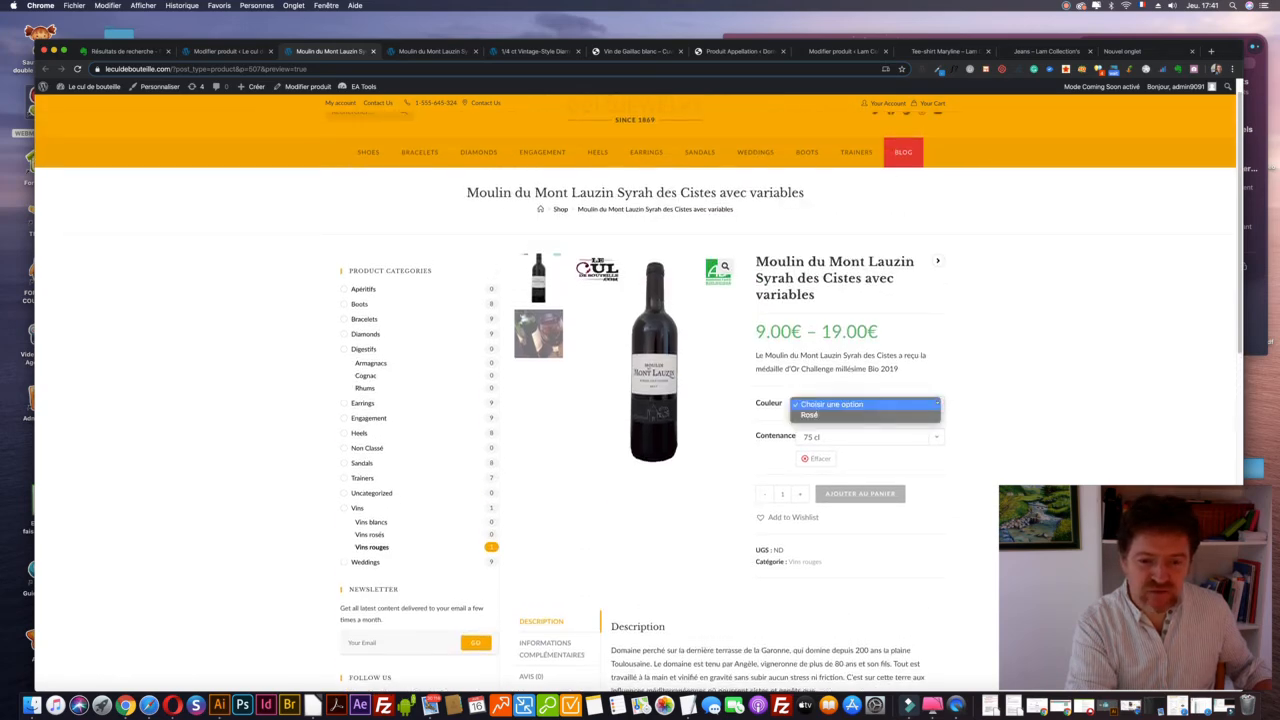
pyautogui.click(1003, 381)
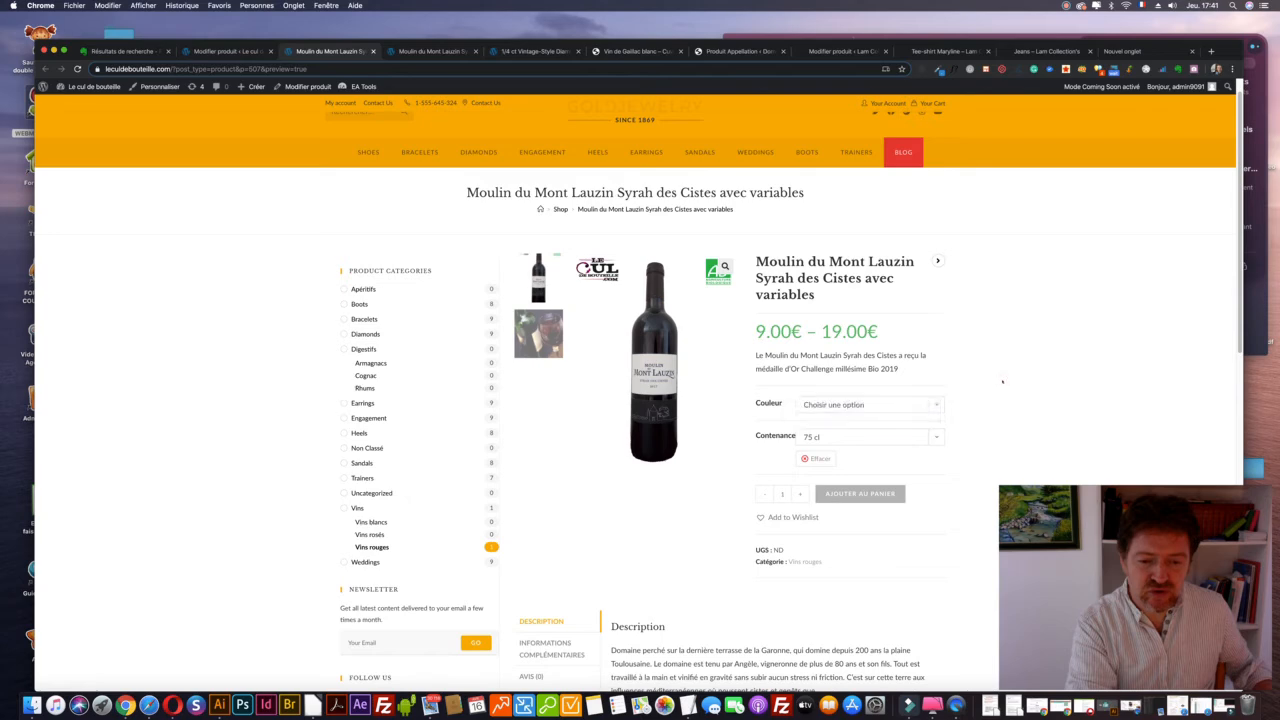
pyautogui.click(936, 437)
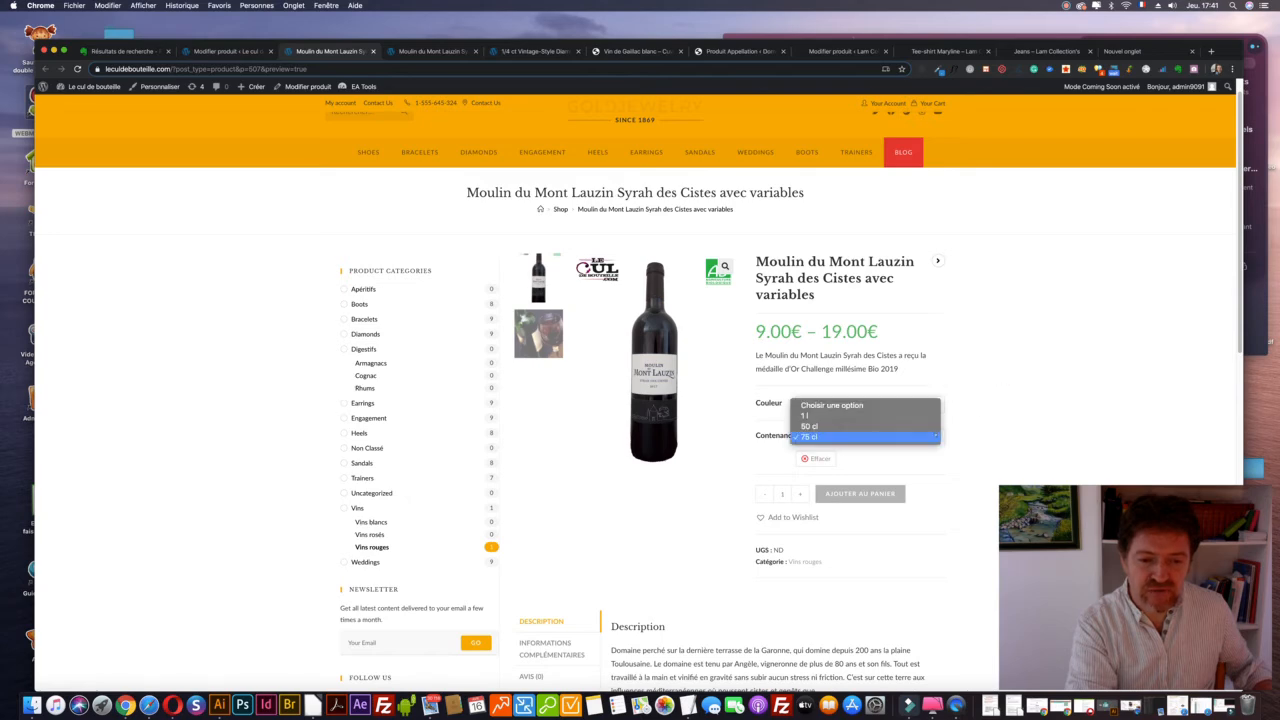
pyautogui.click(920, 437)
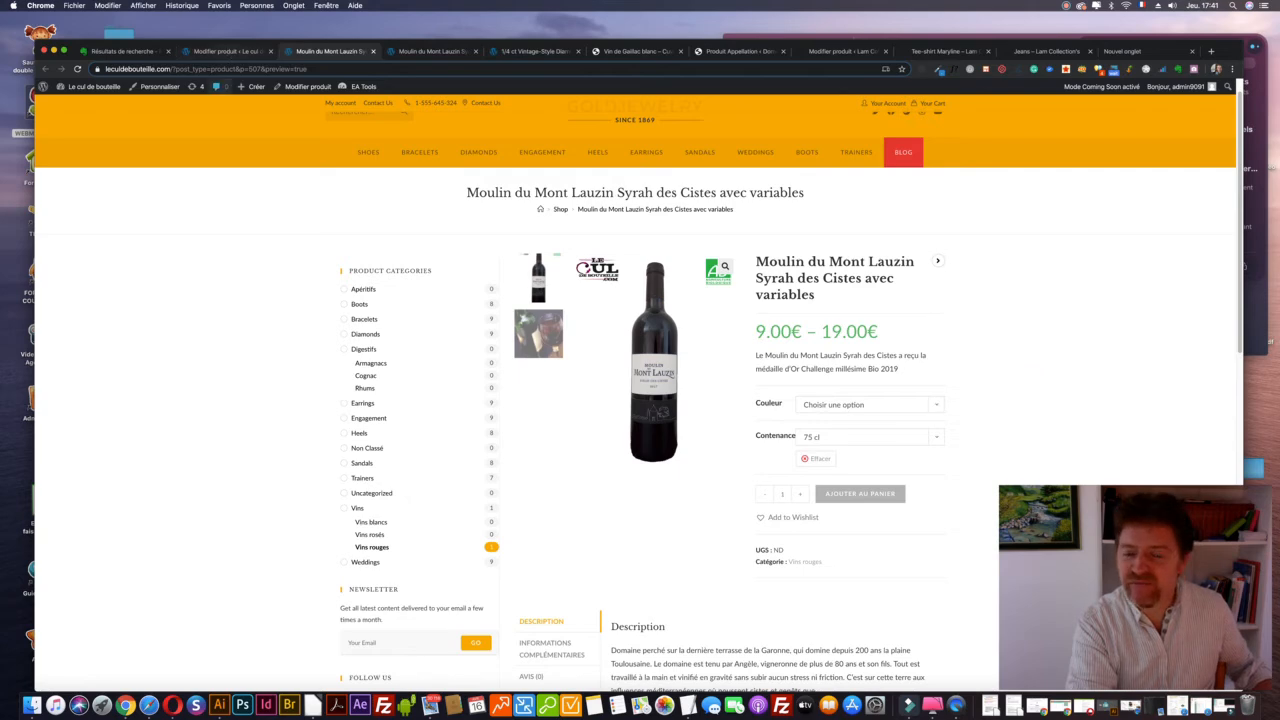
pyautogui.click(229, 52)
pyautogui.scroll(-2, 708, 413)
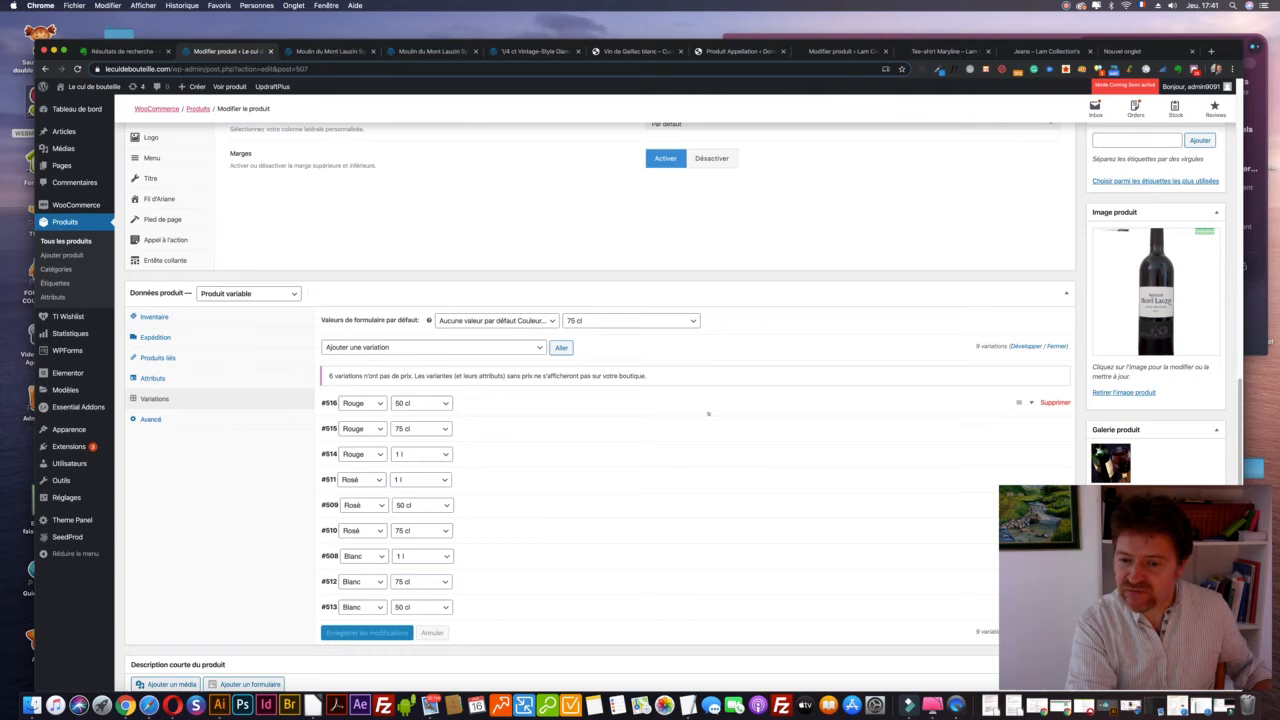
# Set the regular price of the Rouge 50 cl variation to 10 €
pyautogui.scroll(-3, 708, 413)
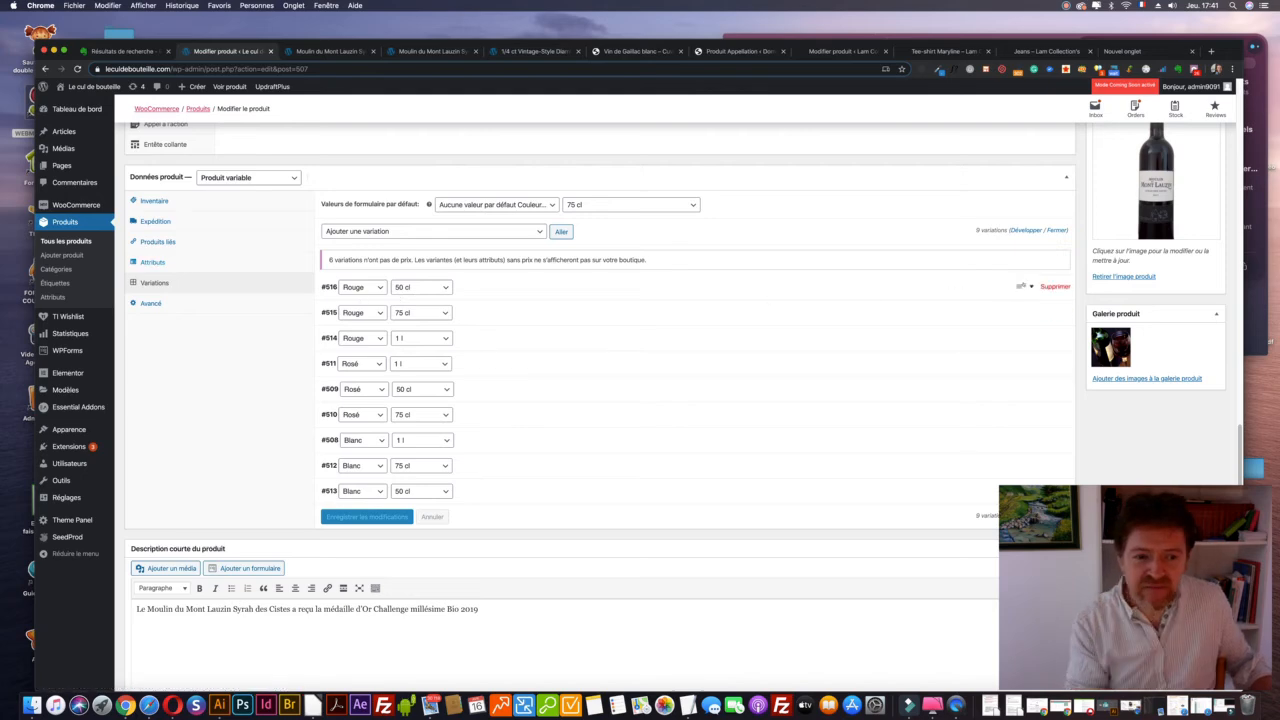
pyautogui.click(1026, 287)
pyautogui.click(359, 400)
pyautogui.write('10')
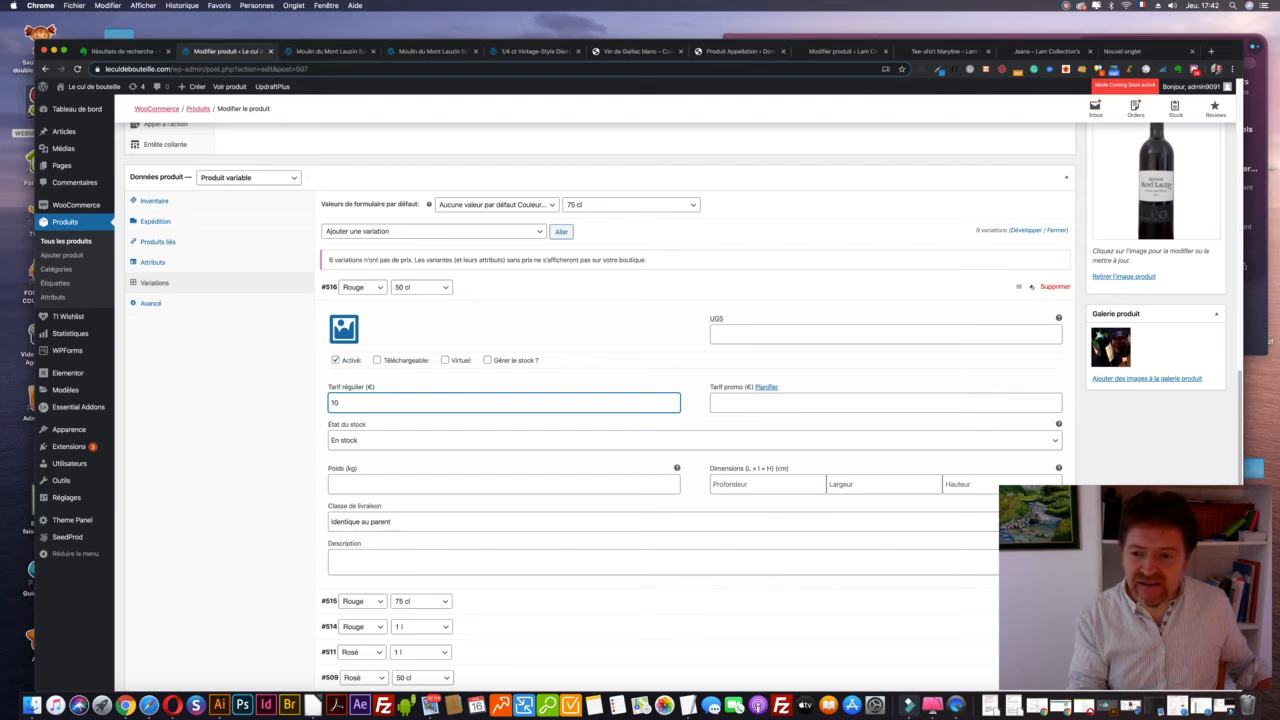
pyautogui.click(1000, 290)
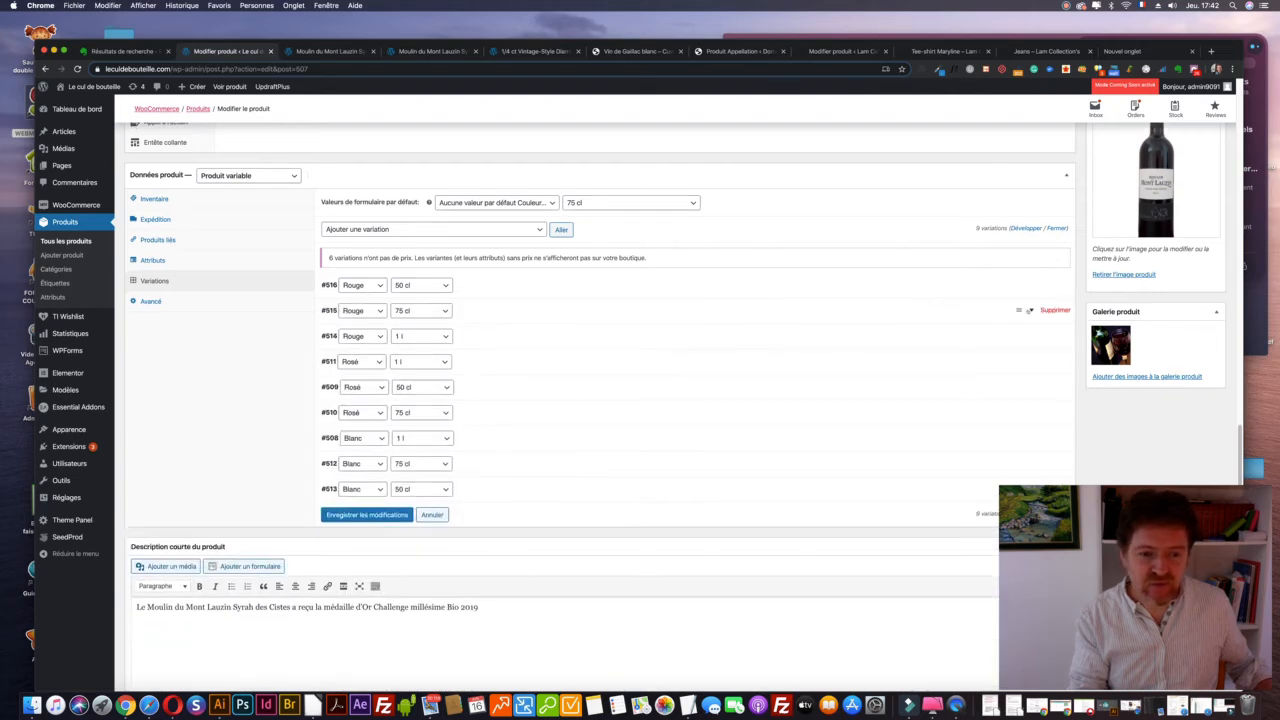
# Set the regular price of the Rouge 75 cl variation to 10 €
pyautogui.click(1030, 311)
pyautogui.click(399, 425)
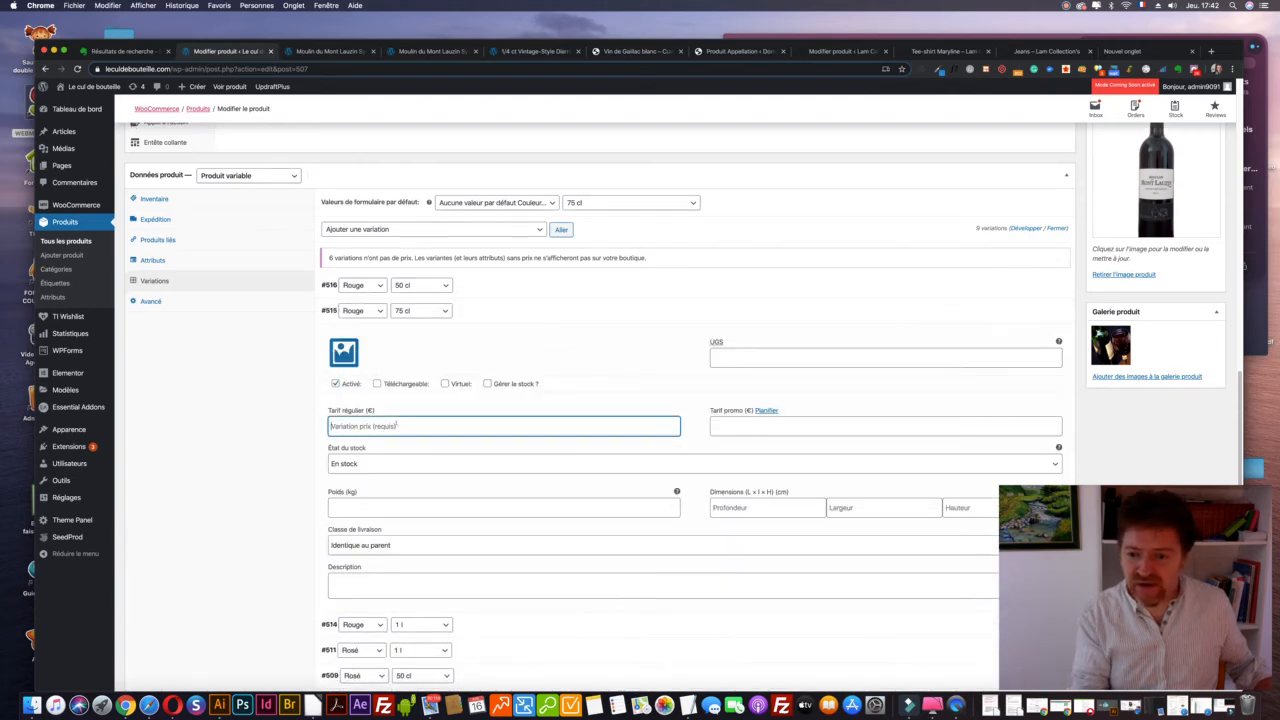
pyautogui.write('10')
pyautogui.scroll(-5, 962, 260)
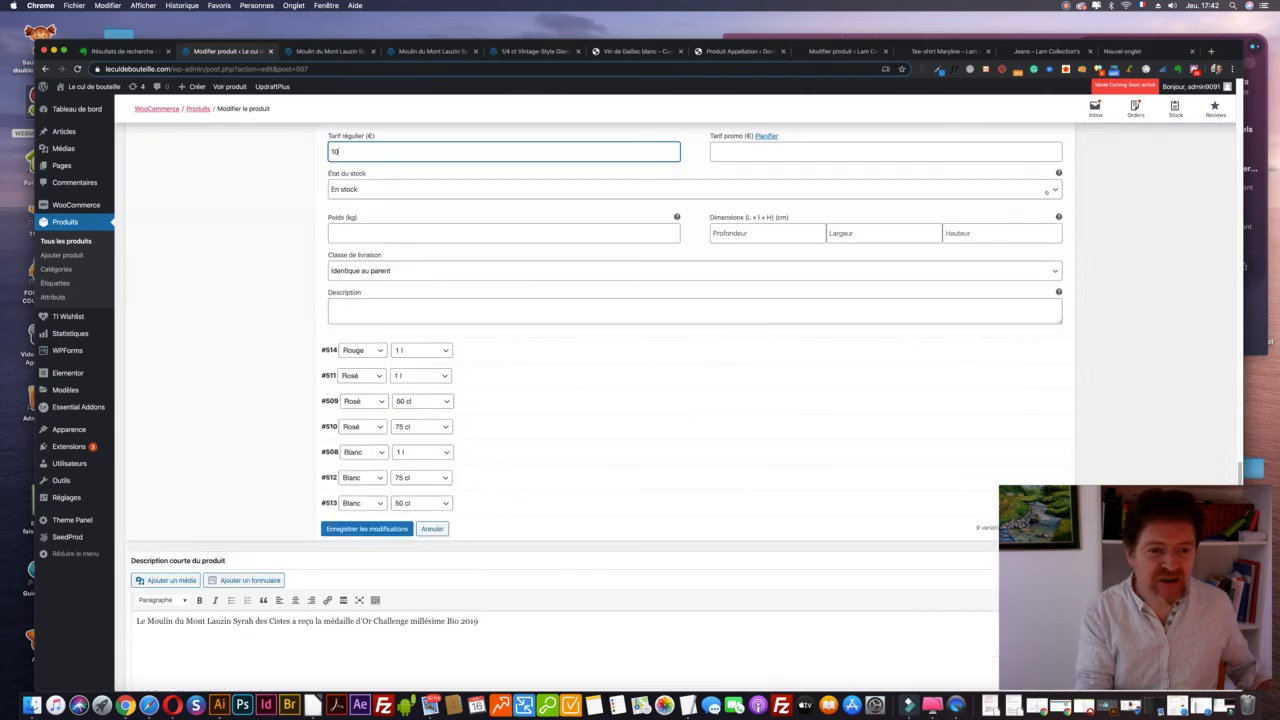
pyautogui.scroll(5, 975, 283)
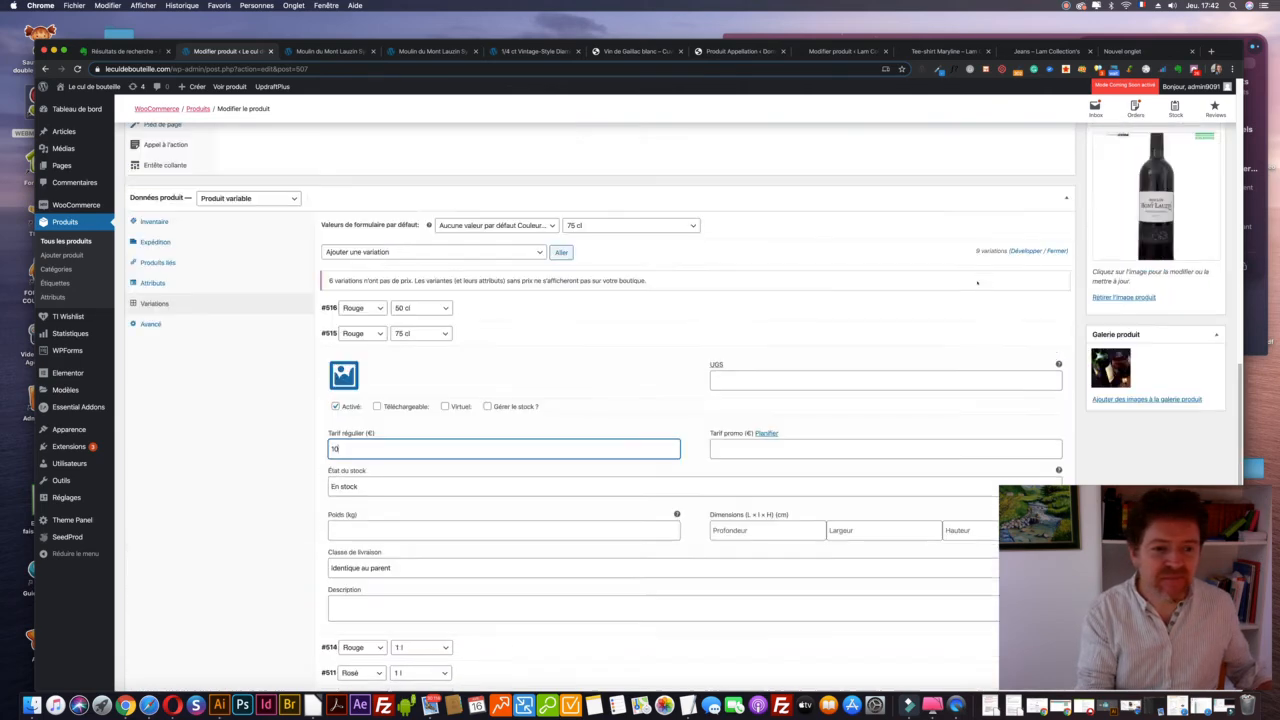
pyautogui.click(1028, 338)
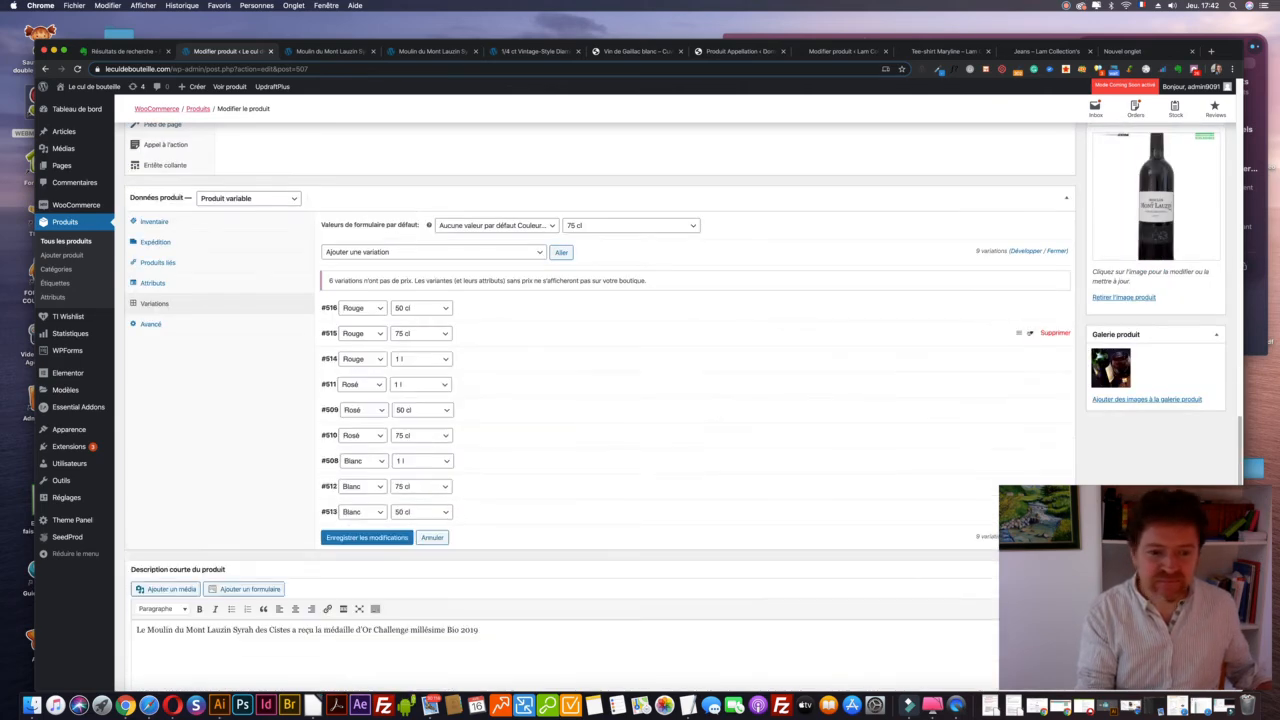
# Set the regular price of the Rouge 1 l variation to 10 €
pyautogui.click(1028, 358)
pyautogui.click(331, 474)
pyautogui.write('10')
pyautogui.scroll(-5, 942, 231)
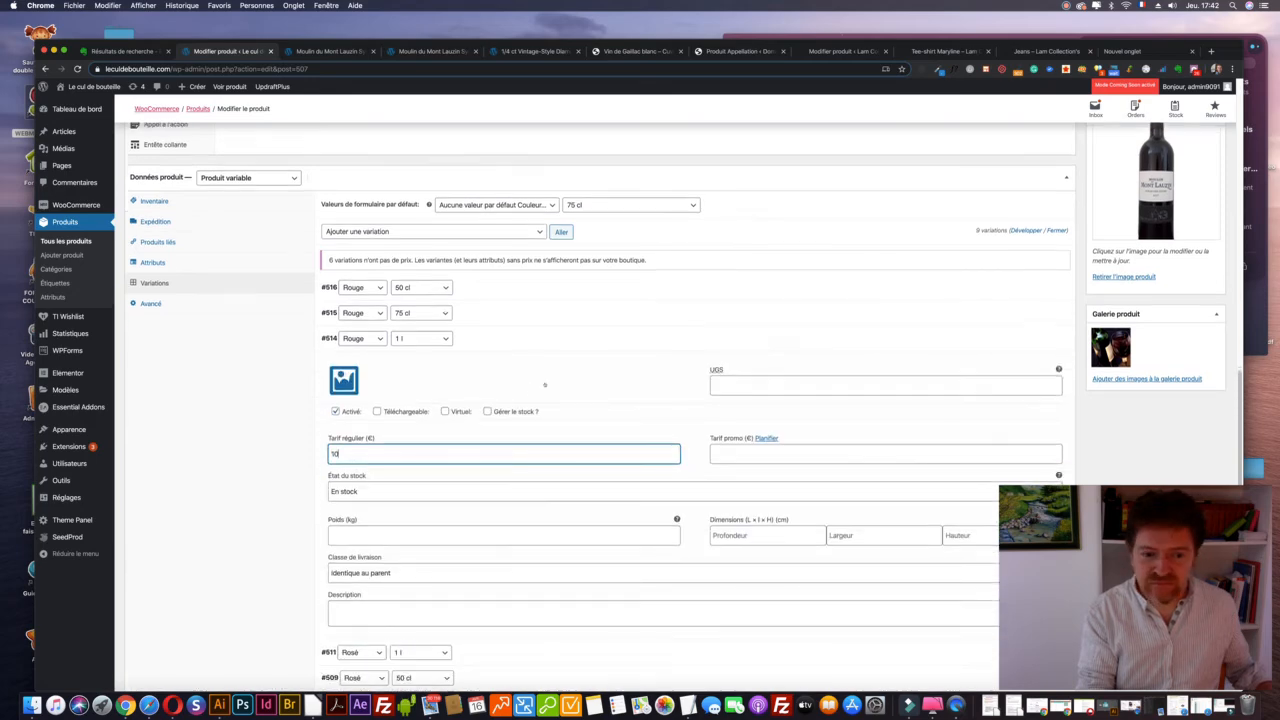
pyautogui.scroll(3, 971, 228)
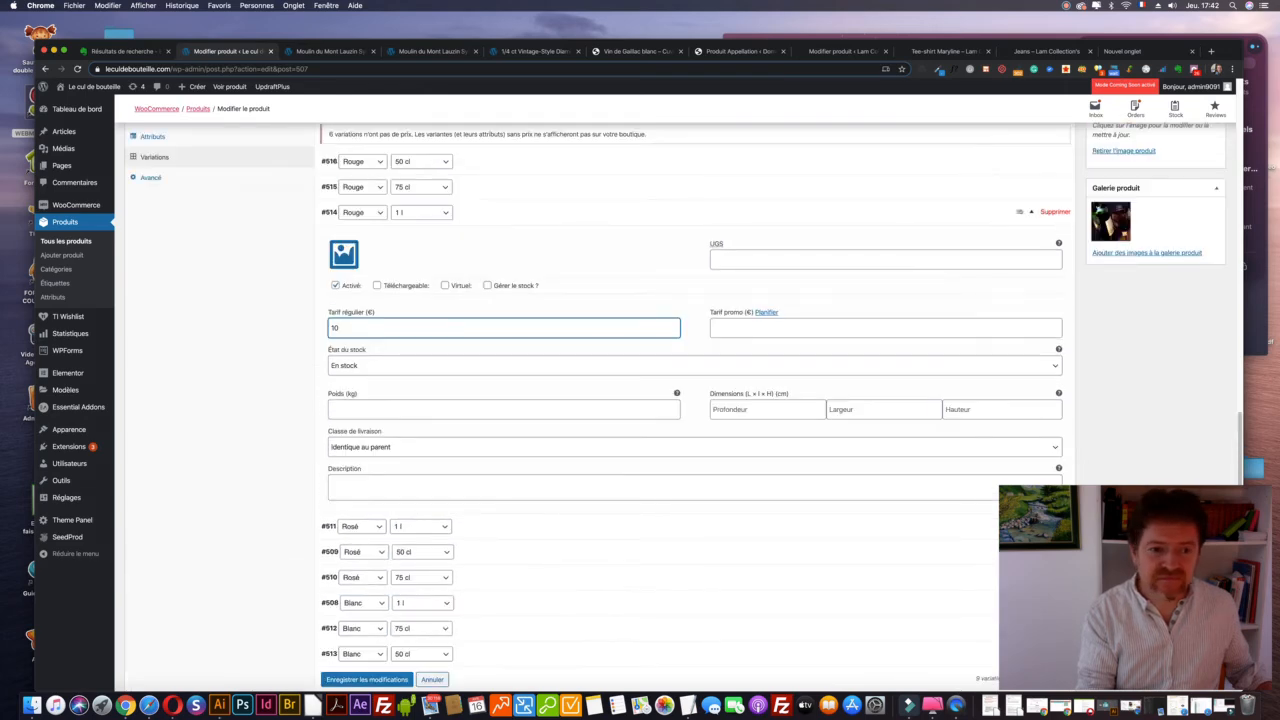
pyautogui.click(1030, 212)
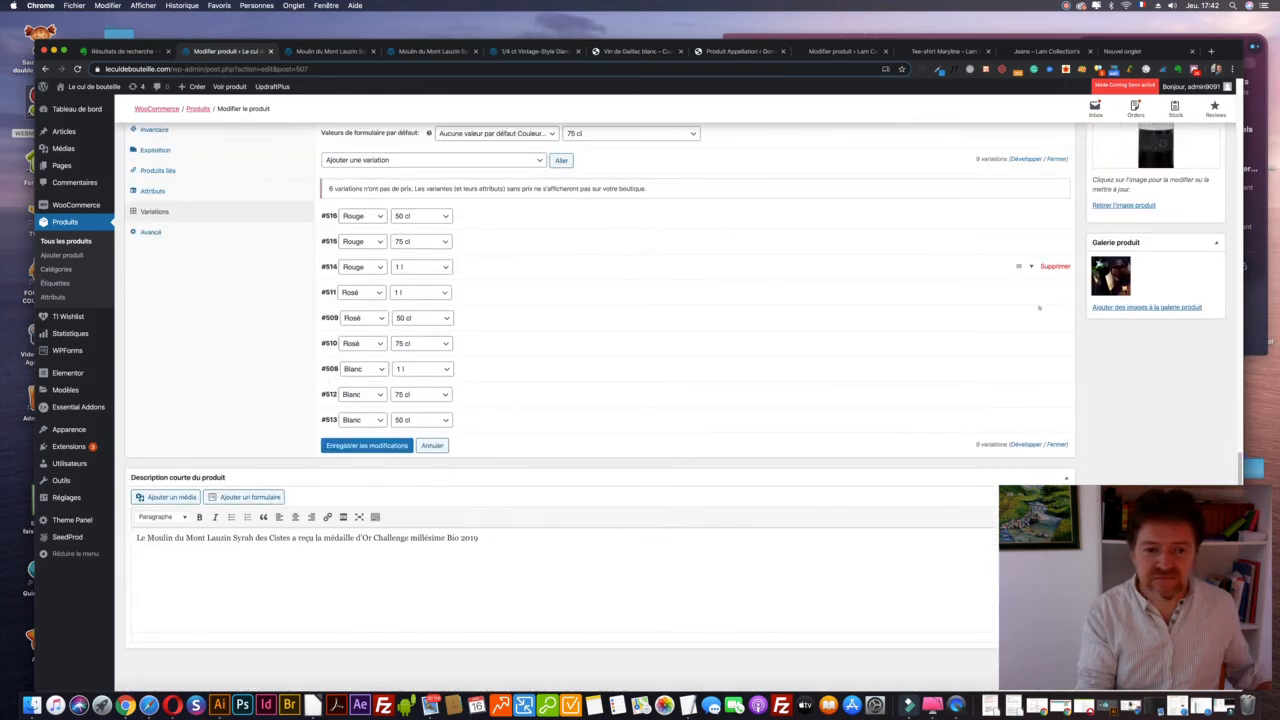
# Set the regular price of the Rosé 1 l variation to 10 €
pyautogui.click(1032, 292)
pyautogui.scroll(-1, 1032, 292)
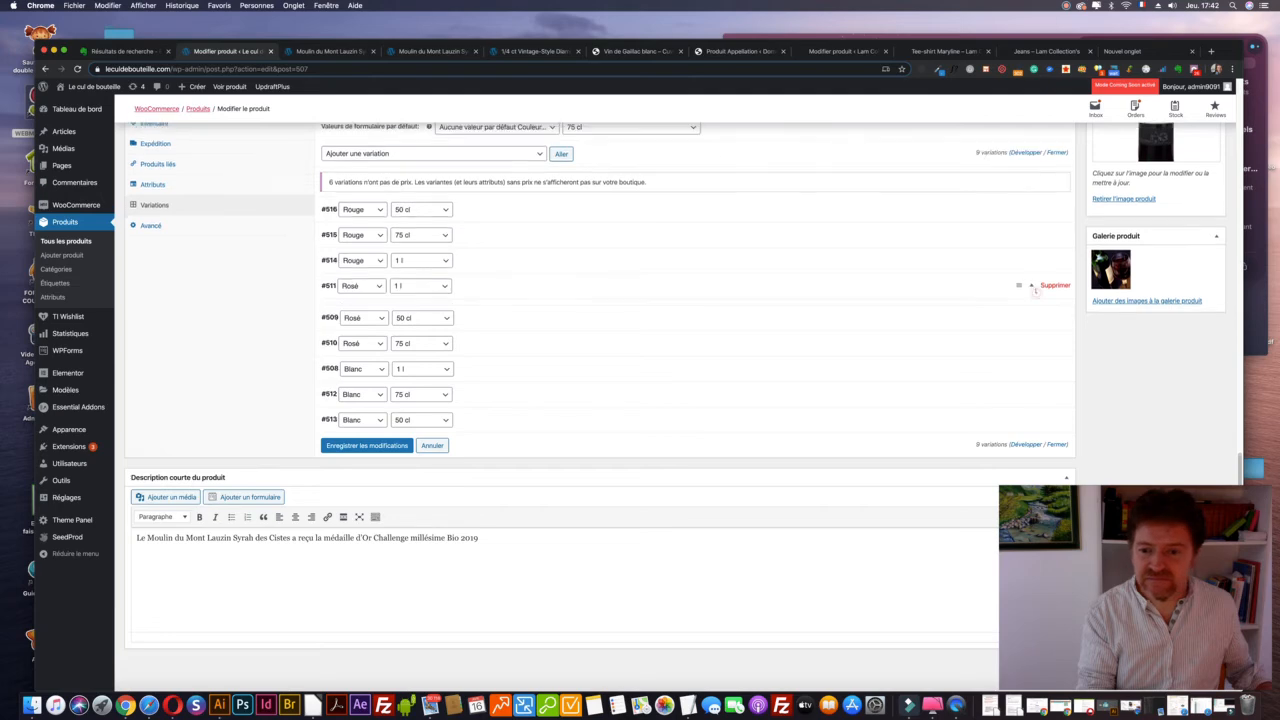
pyautogui.click(343, 352)
pyautogui.write('10')
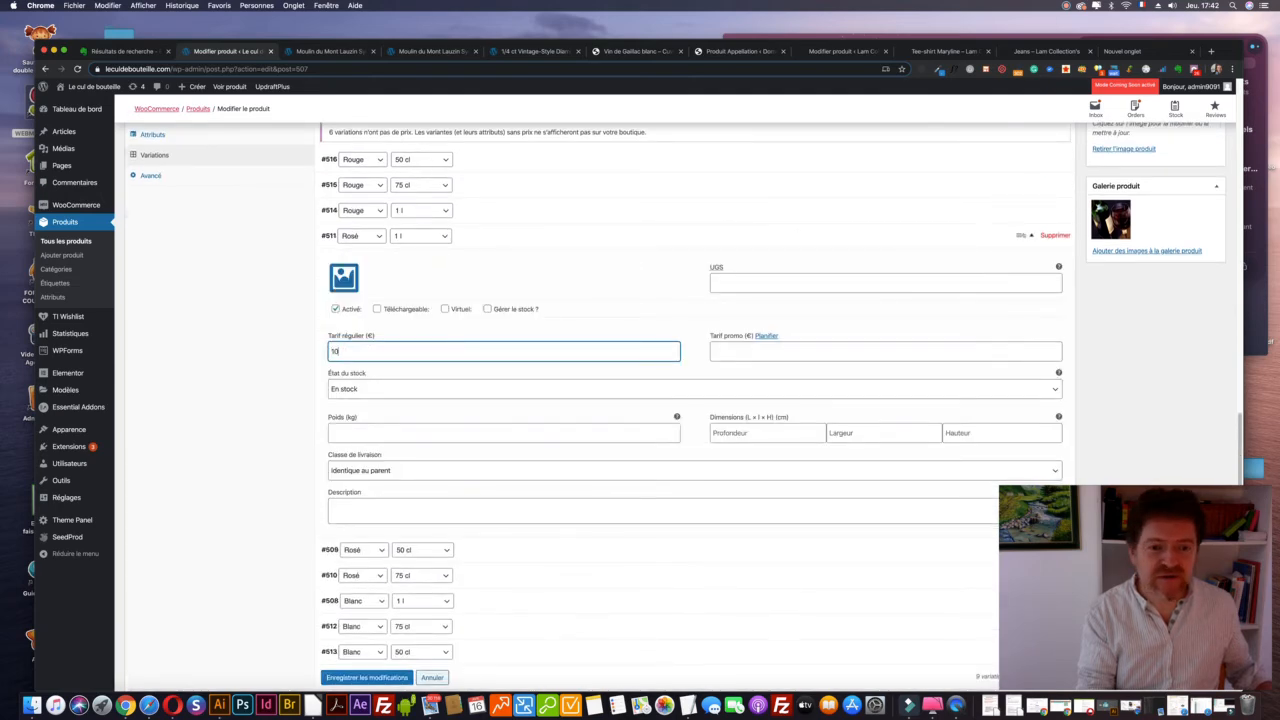
pyautogui.click(957, 236)
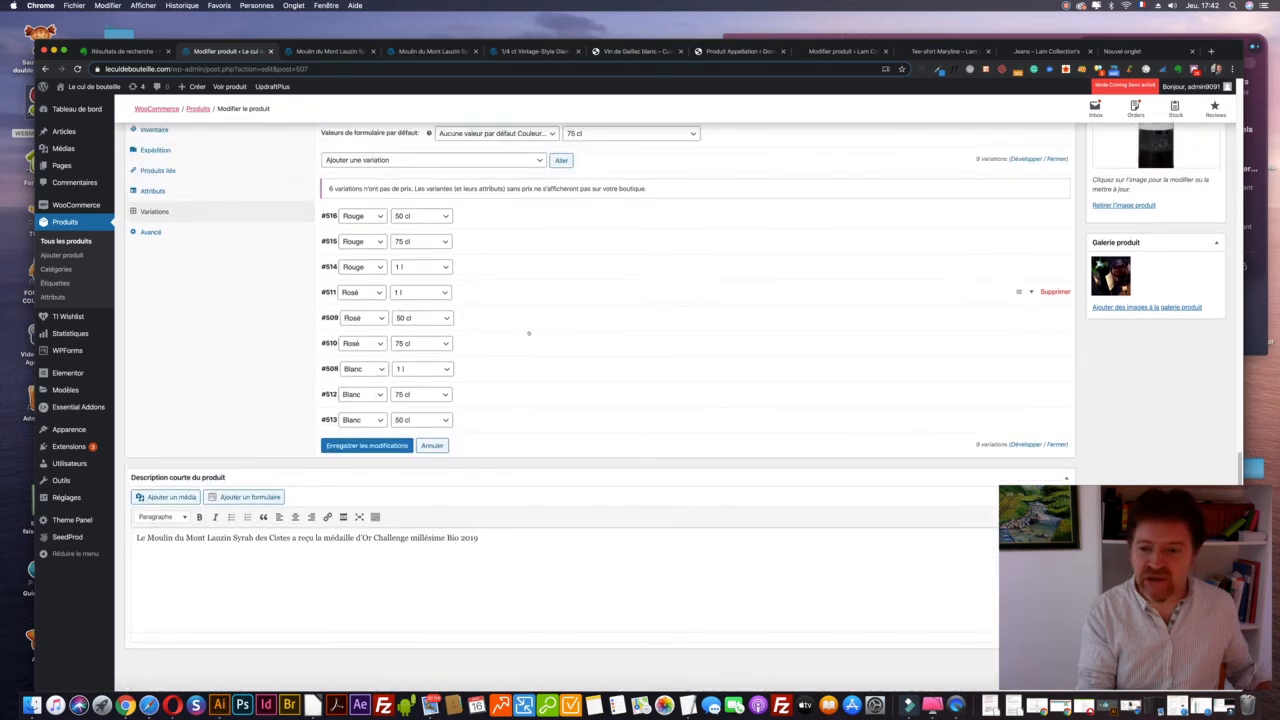
# Check the price and stock settings of the Rosé 50 cl variation, and save the variation changes
pyautogui.click(1030, 318)
pyautogui.scroll(-1, 1030, 318)
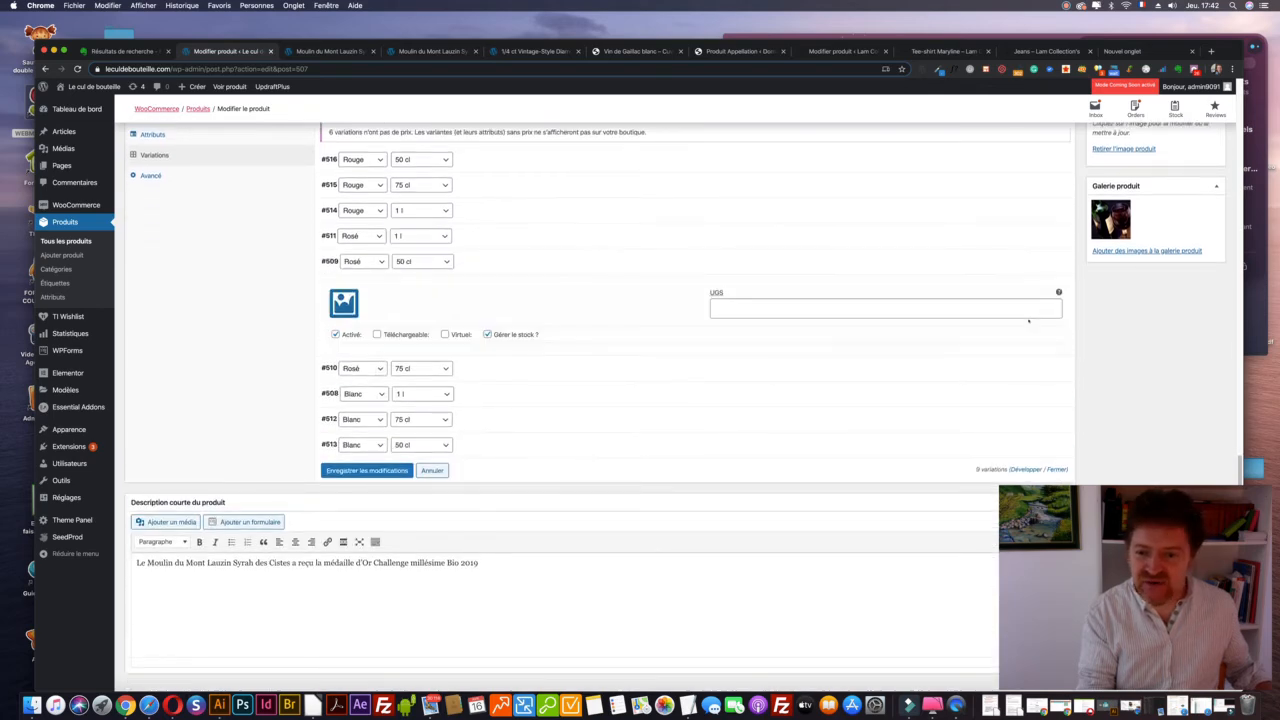
pyautogui.scroll(-5, 490, 375)
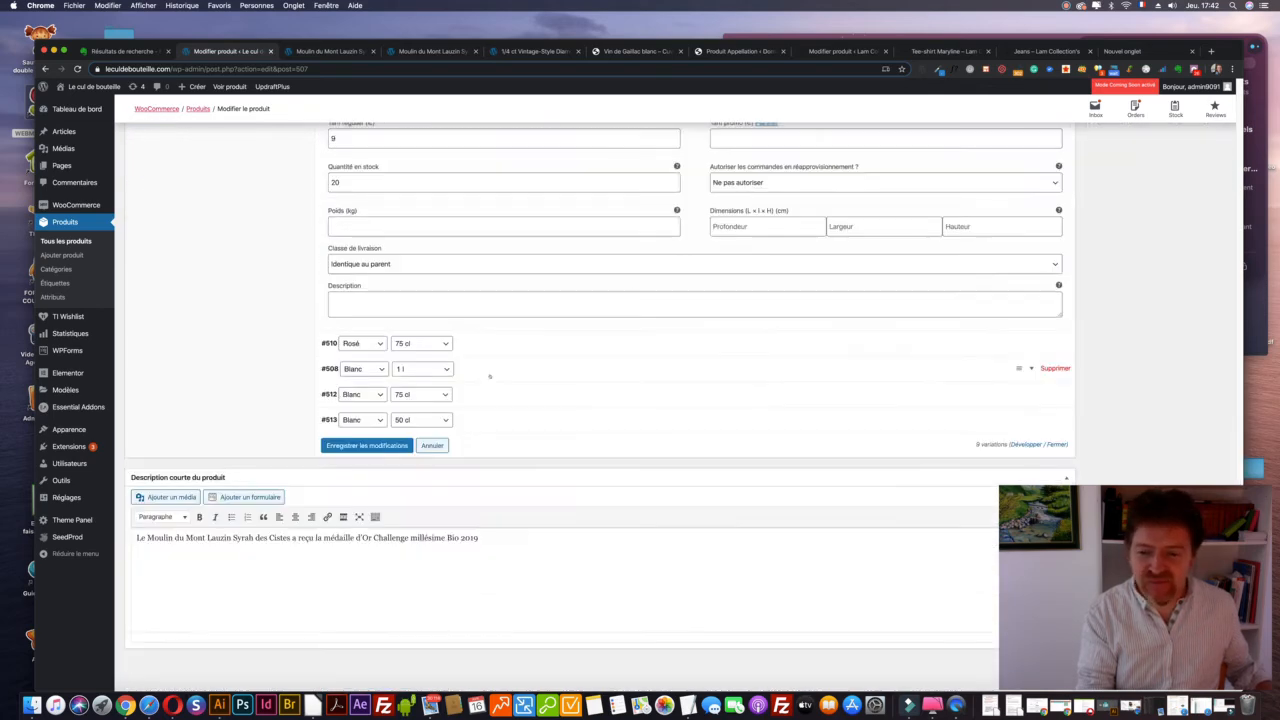
pyautogui.click(360, 446)
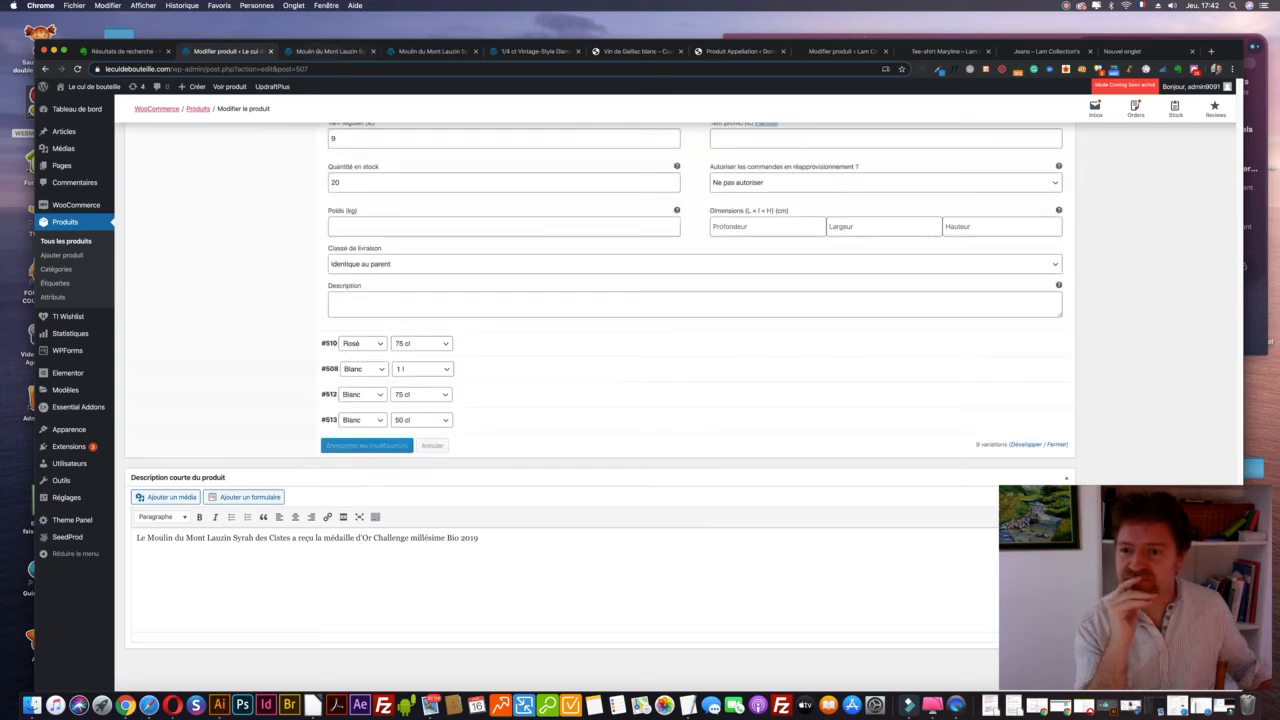
# Reload the wine's shop preview and examine which Couleur and Contenance options it offers
pyautogui.click(319, 51)
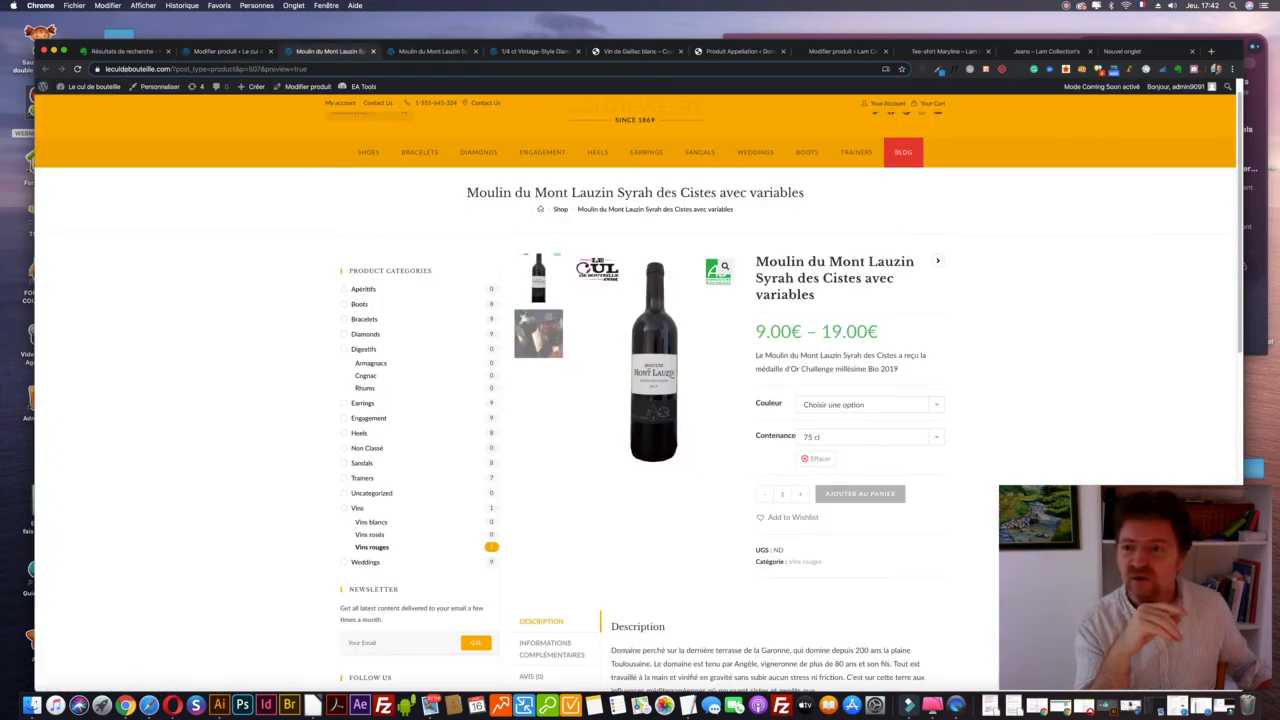
pyautogui.press('super+r')
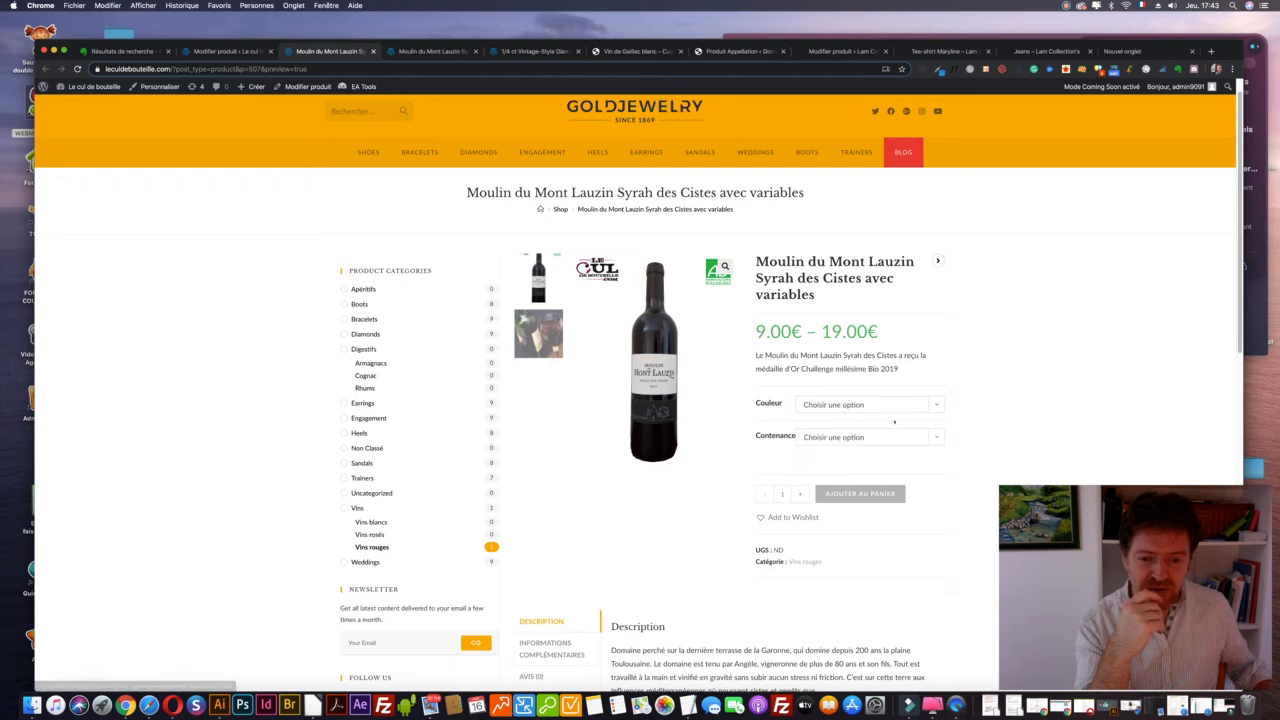
pyautogui.click(858, 404)
pyautogui.click(1004, 384)
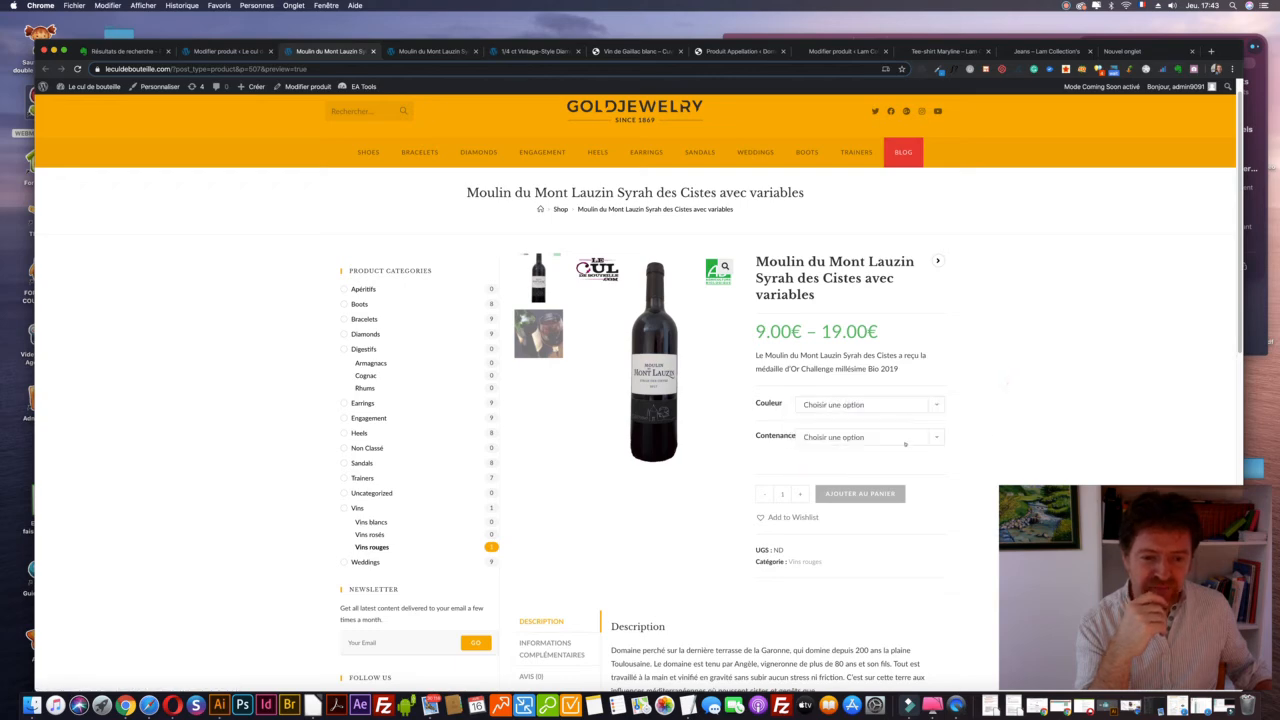
pyautogui.click(904, 441)
pyautogui.click(983, 411)
pyautogui.click(930, 404)
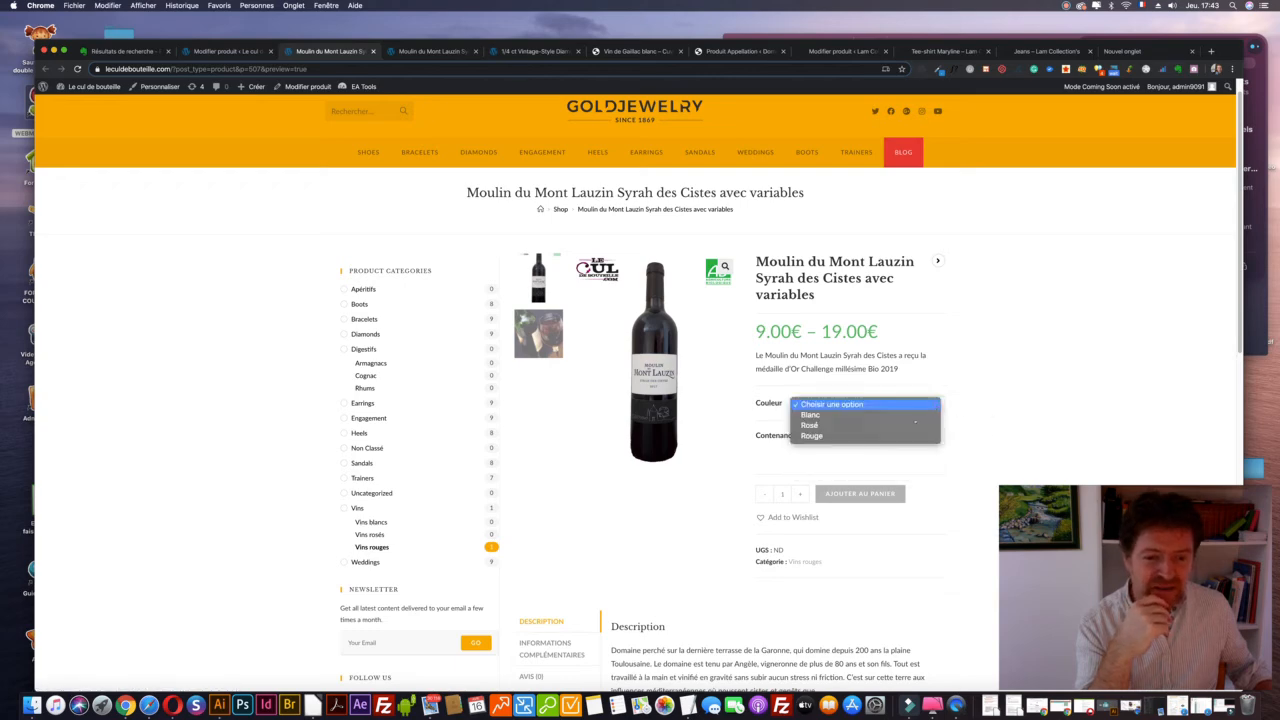
pyautogui.click(1045, 370)
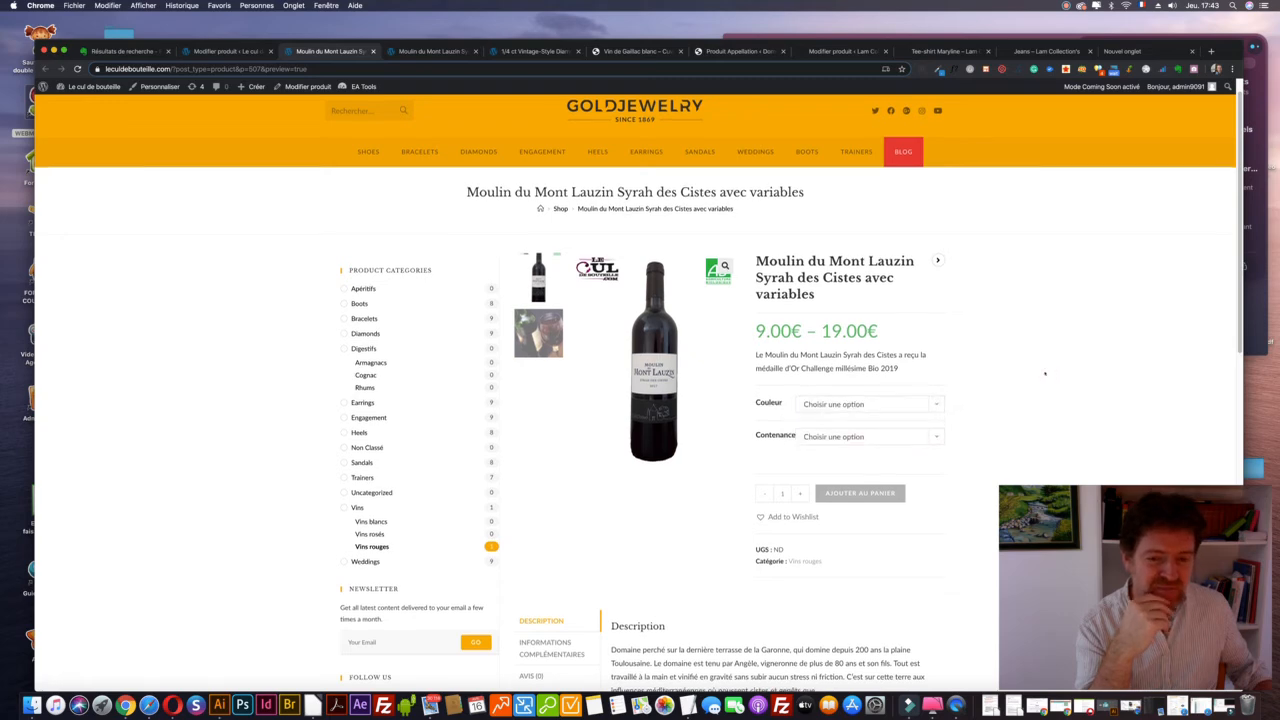
pyautogui.scroll(-3, 1040, 365)
pyautogui.click(937, 337)
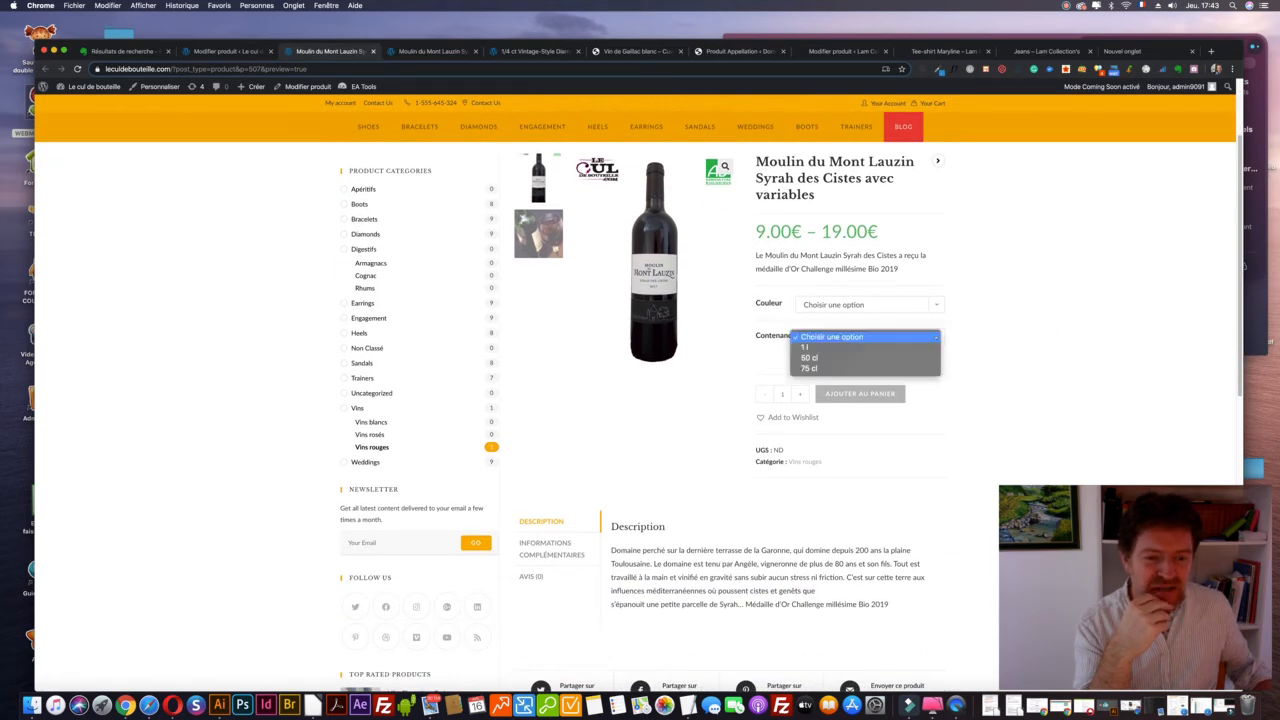
pyautogui.click(1014, 316)
pyautogui.click(888, 304)
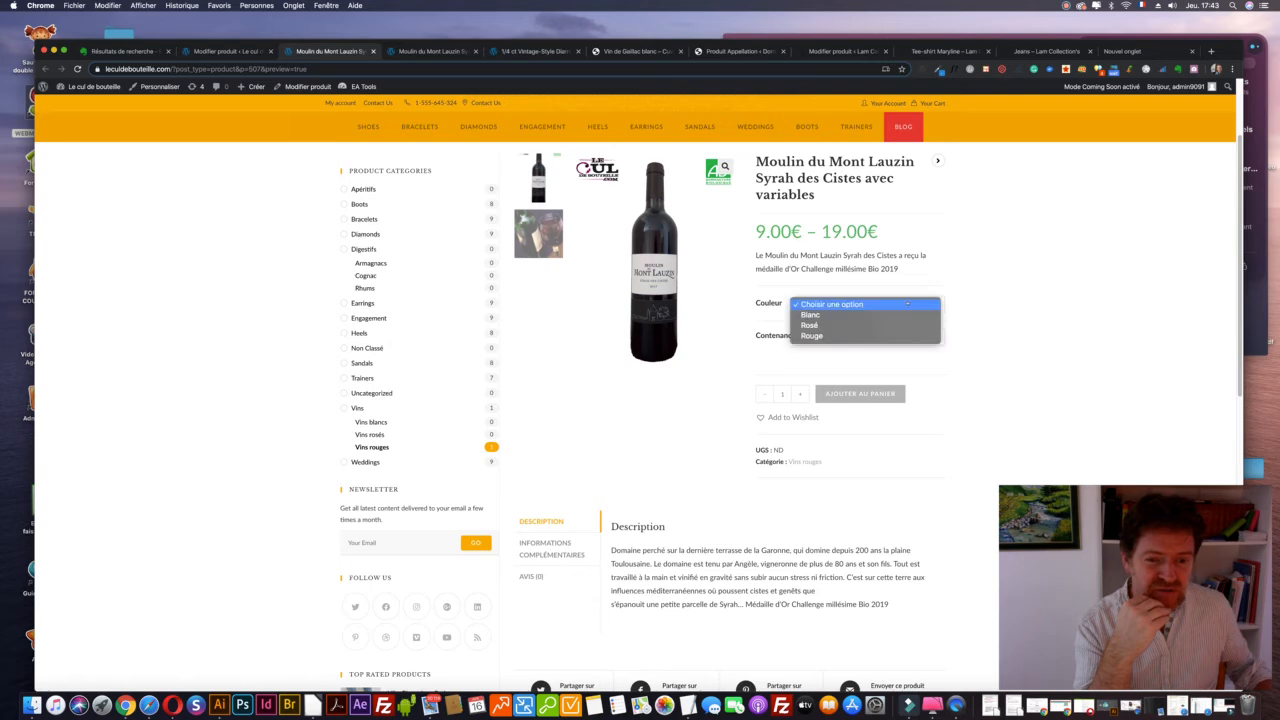
pyautogui.click(1015, 321)
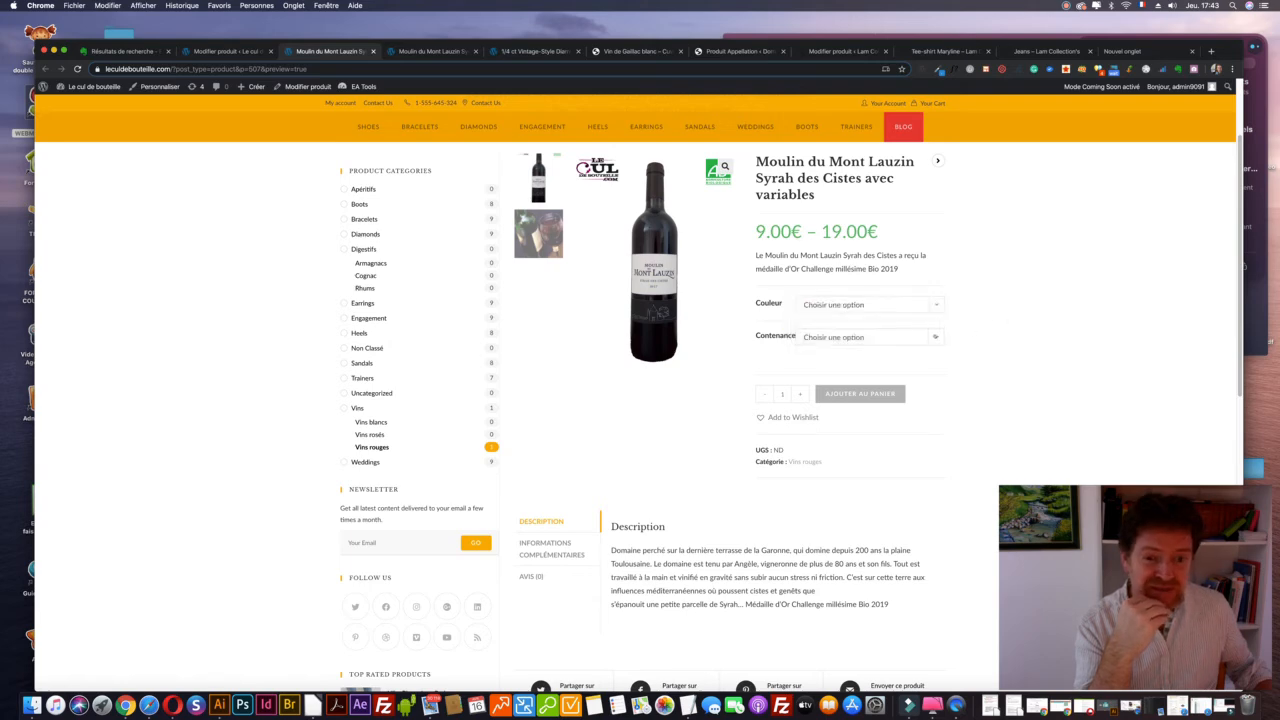
pyautogui.click(936, 337)
pyautogui.click(1040, 349)
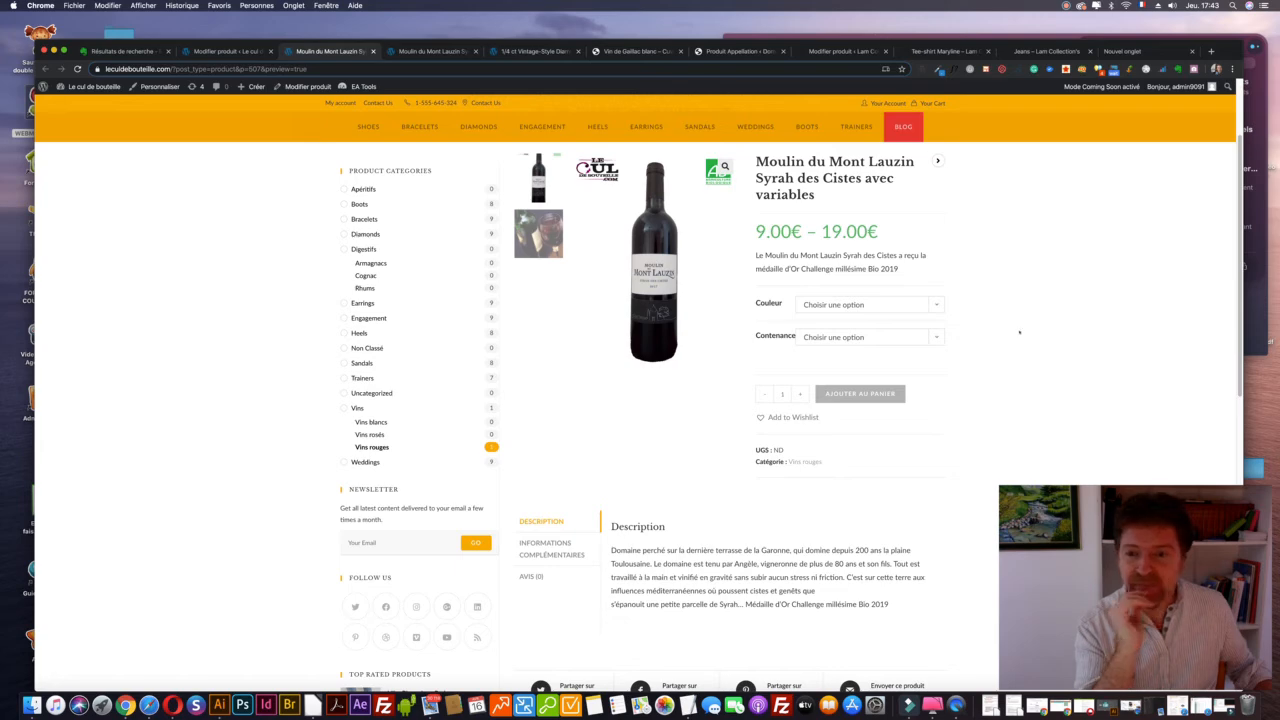
# Back in the product's variations, enable stock management for Rouge 50 cl with a stock quantity of 800, and save the changes
pyautogui.hotkey('ctrl', 'shift', 'Tab')
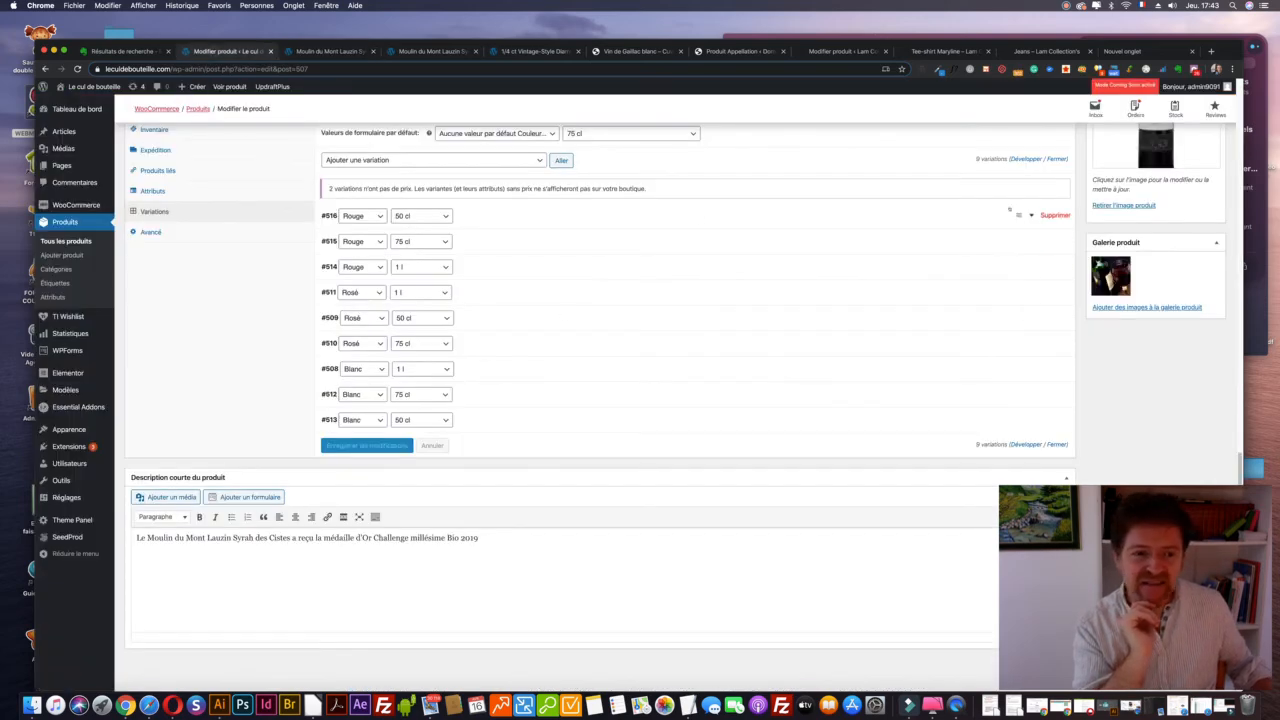
pyautogui.click(1030, 214)
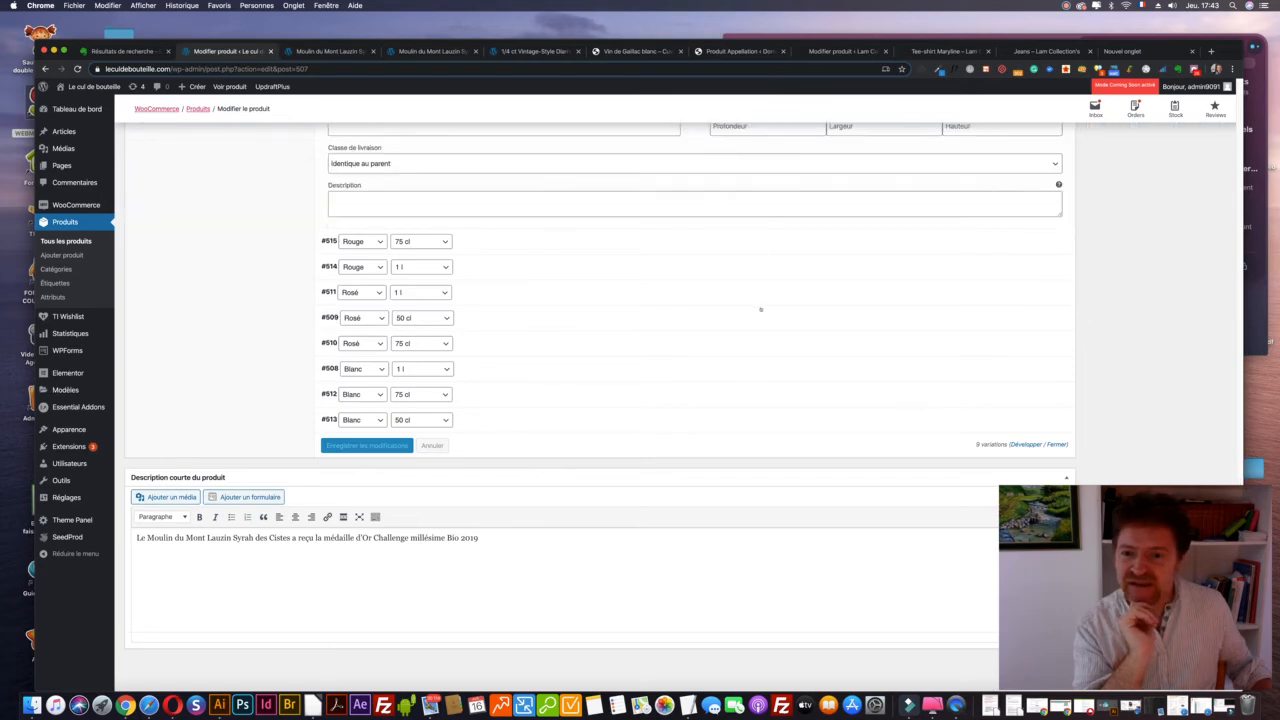
pyautogui.click(487, 286)
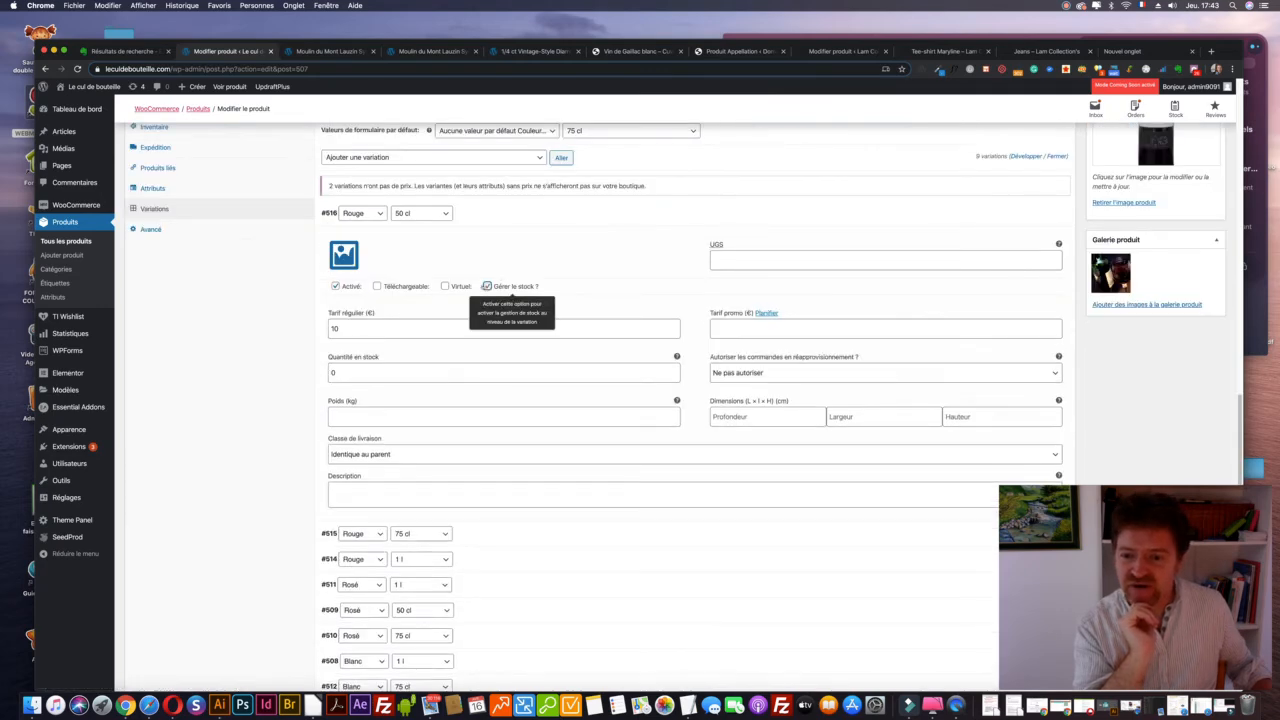
pyautogui.click(330, 372)
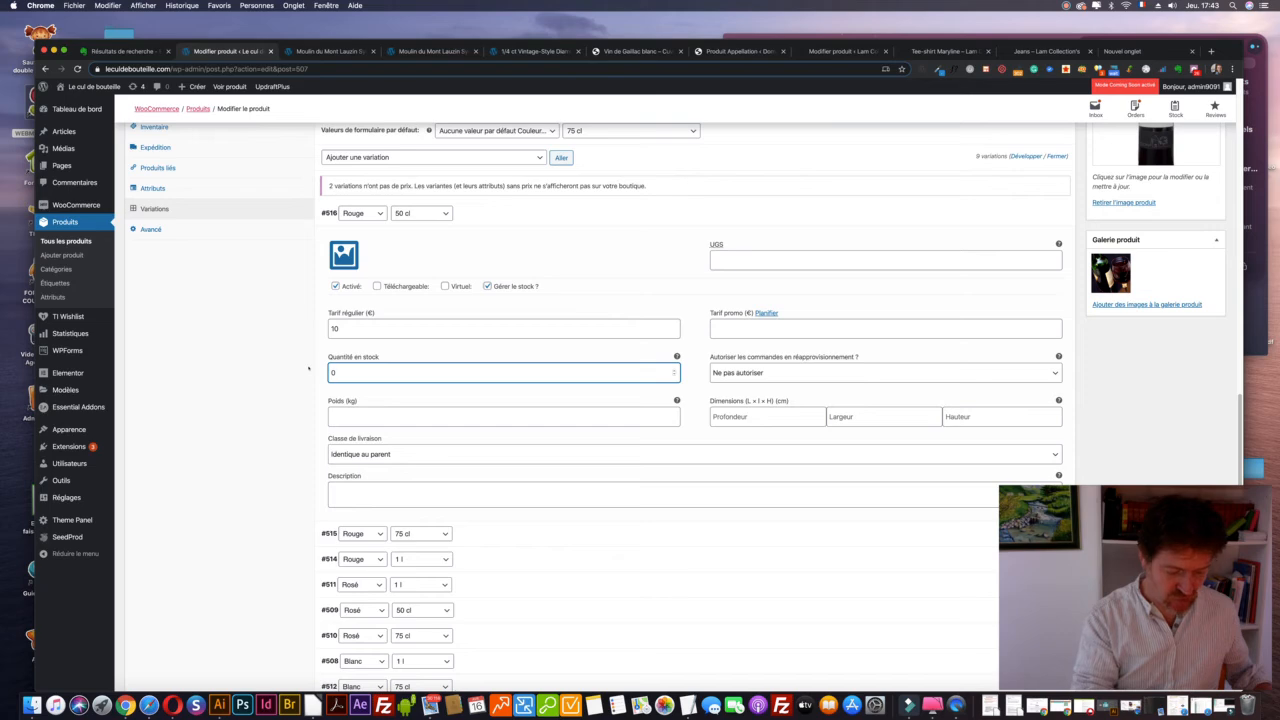
pyautogui.write('800')
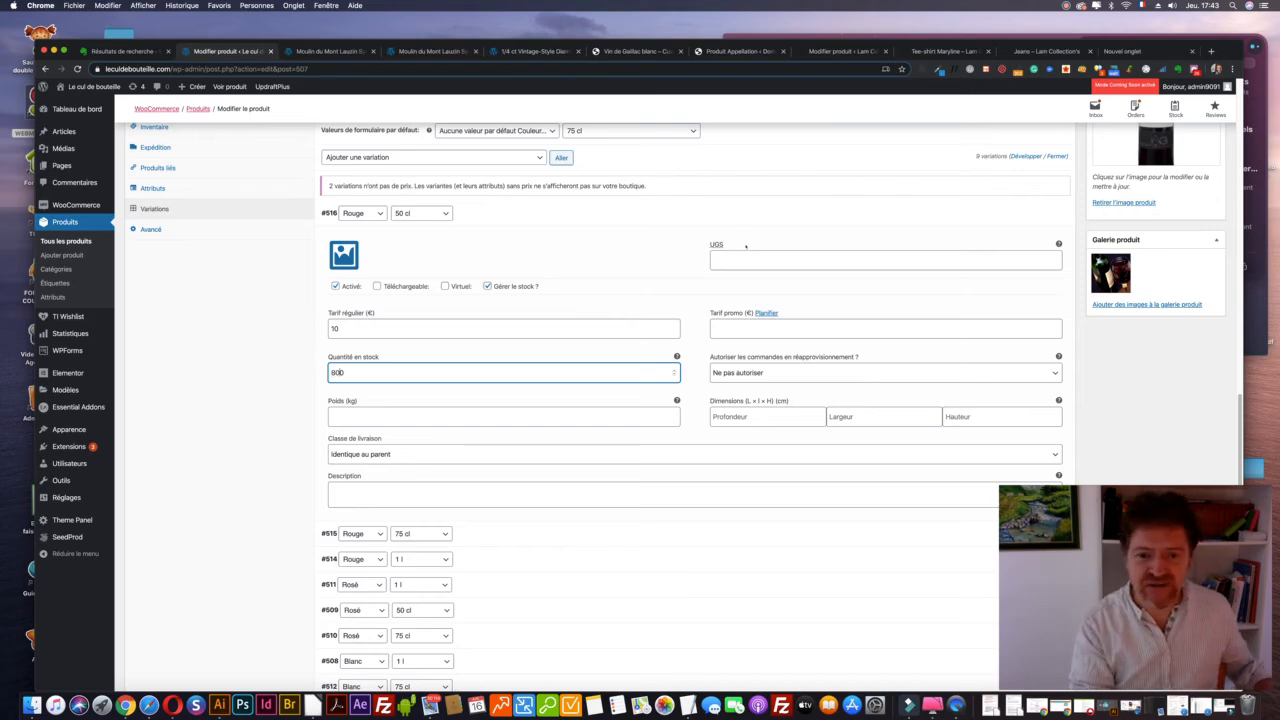
pyautogui.scroll(-5, 745, 238)
pyautogui.scroll(8, 745, 238)
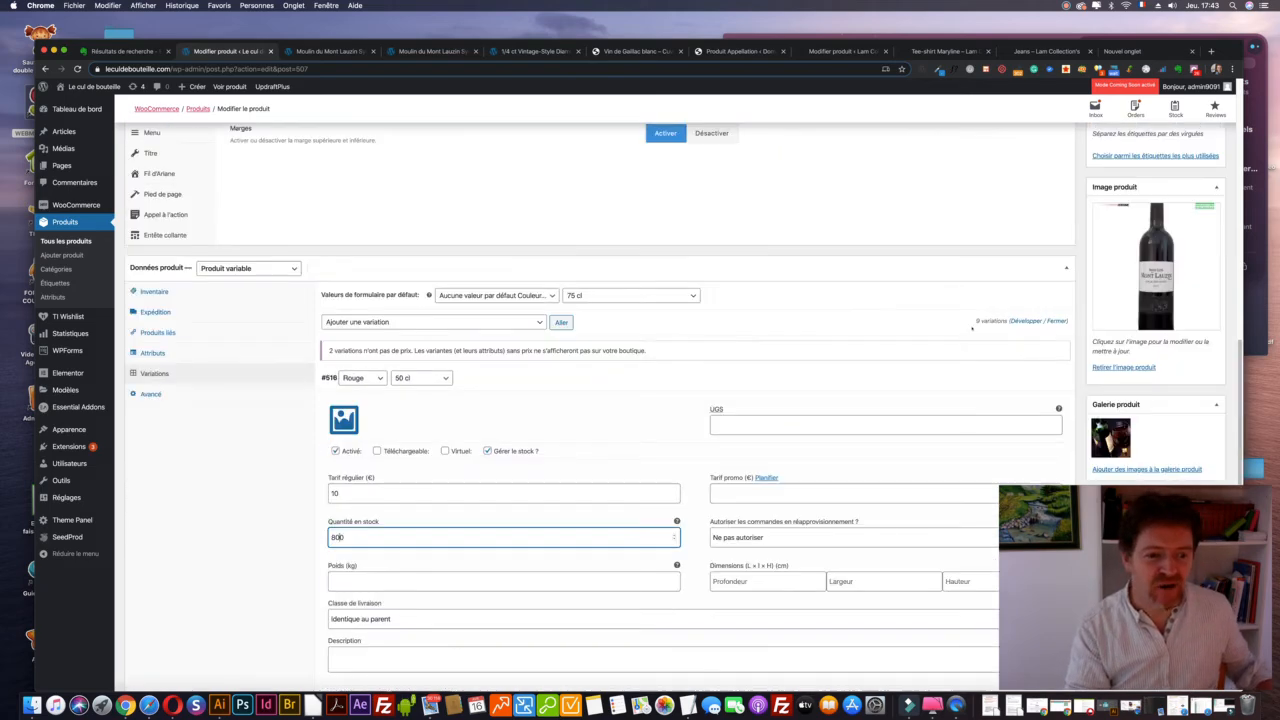
pyautogui.scroll(-8, 971, 328)
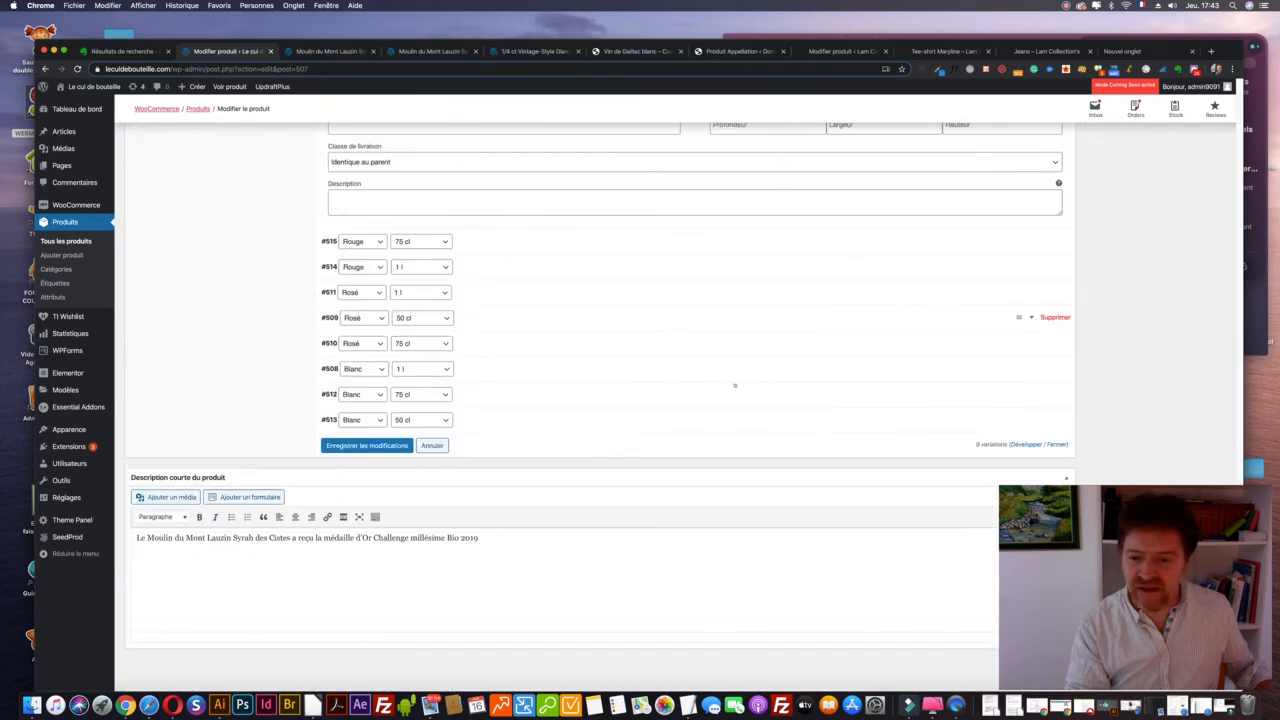
pyautogui.click(403, 445)
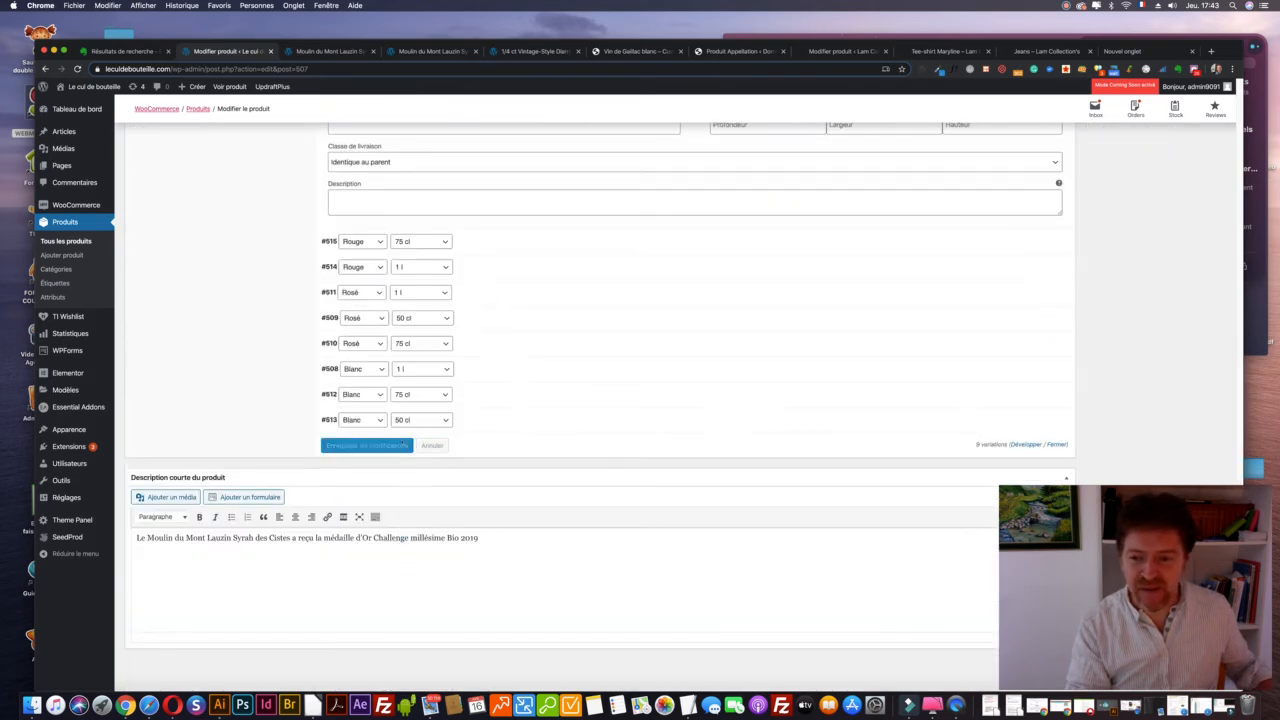
pyautogui.scroll(6, 631, 335)
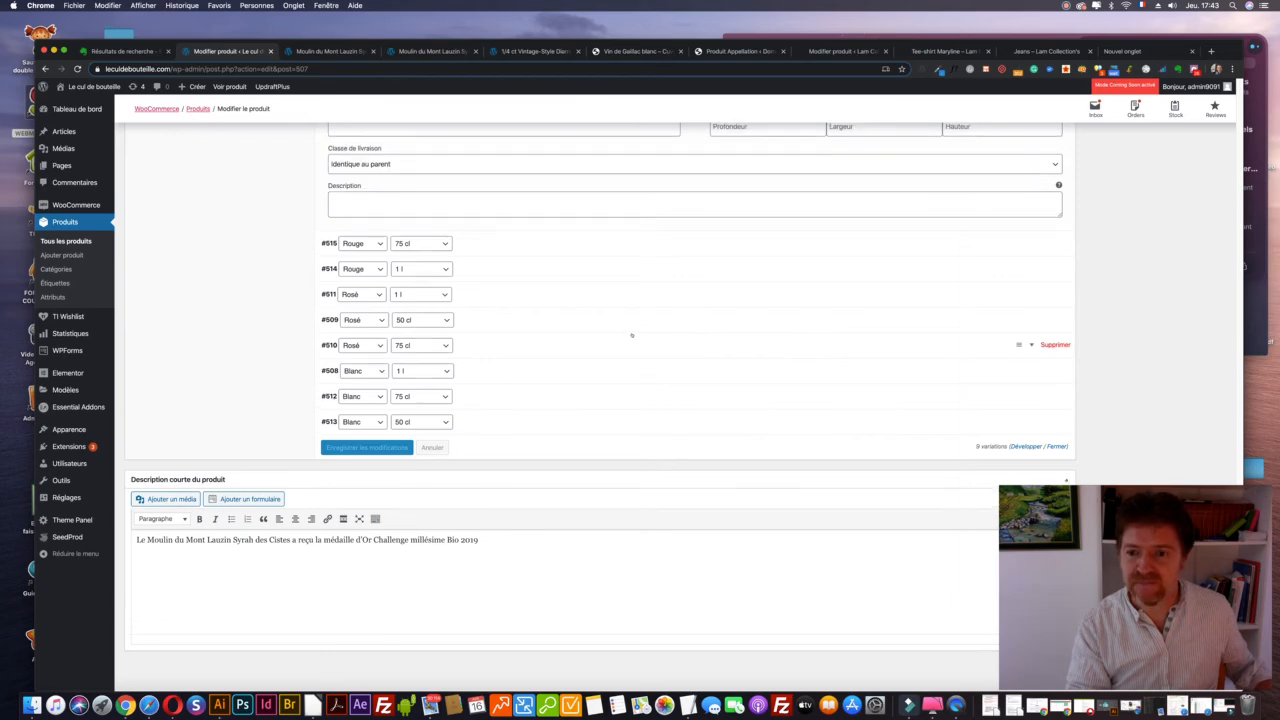
pyautogui.scroll(-5, 633, 335)
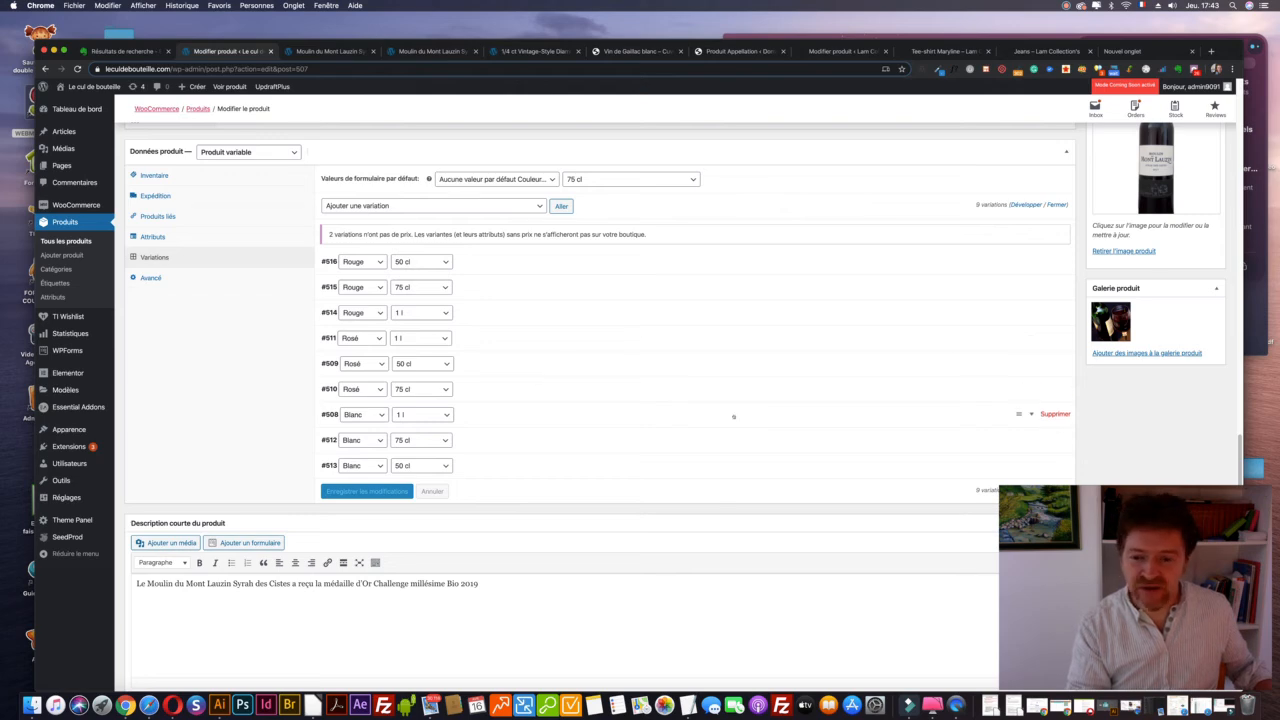
# Set the regular price of the Blanc 75 cl variation to 16 €
pyautogui.scroll(-1, 900, 410)
pyautogui.click(1030, 420)
pyautogui.click(345, 534)
pyautogui.write('1')
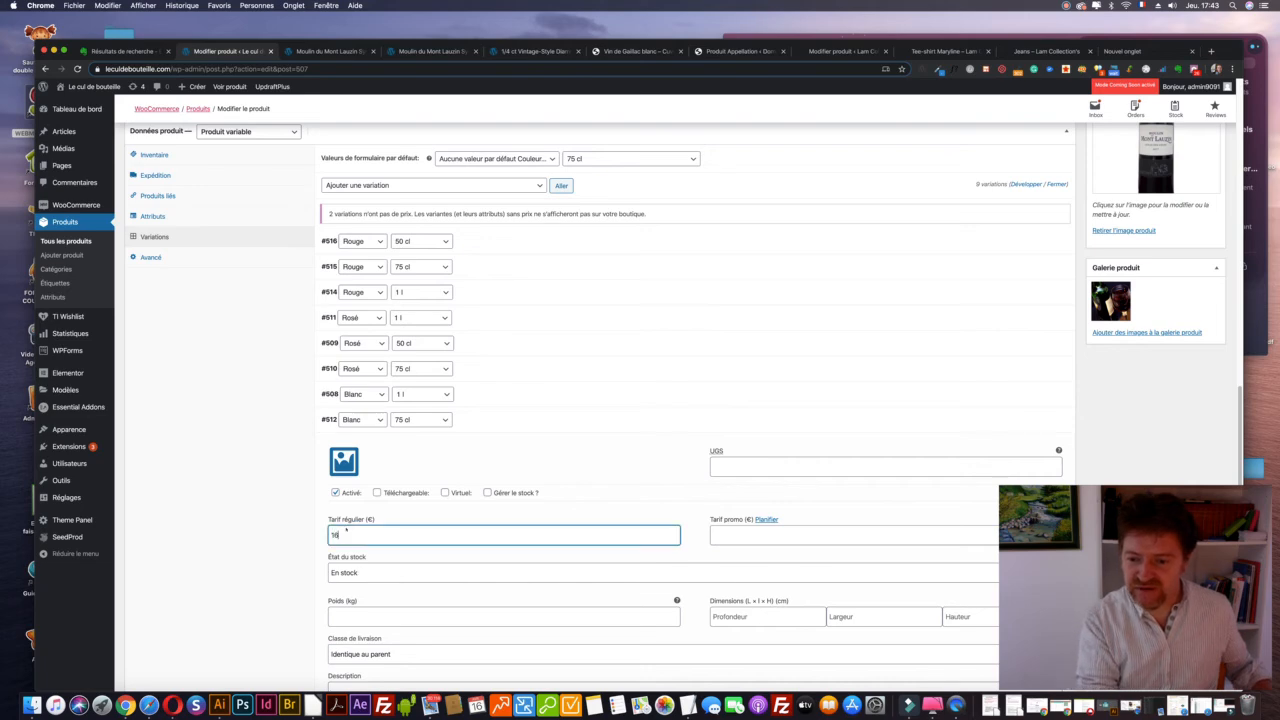
pyautogui.write('6')
# Set the regular price of the Blanc 50 cl variation to 16 €, and save the variation changes
pyautogui.scroll(-5, 347, 533)
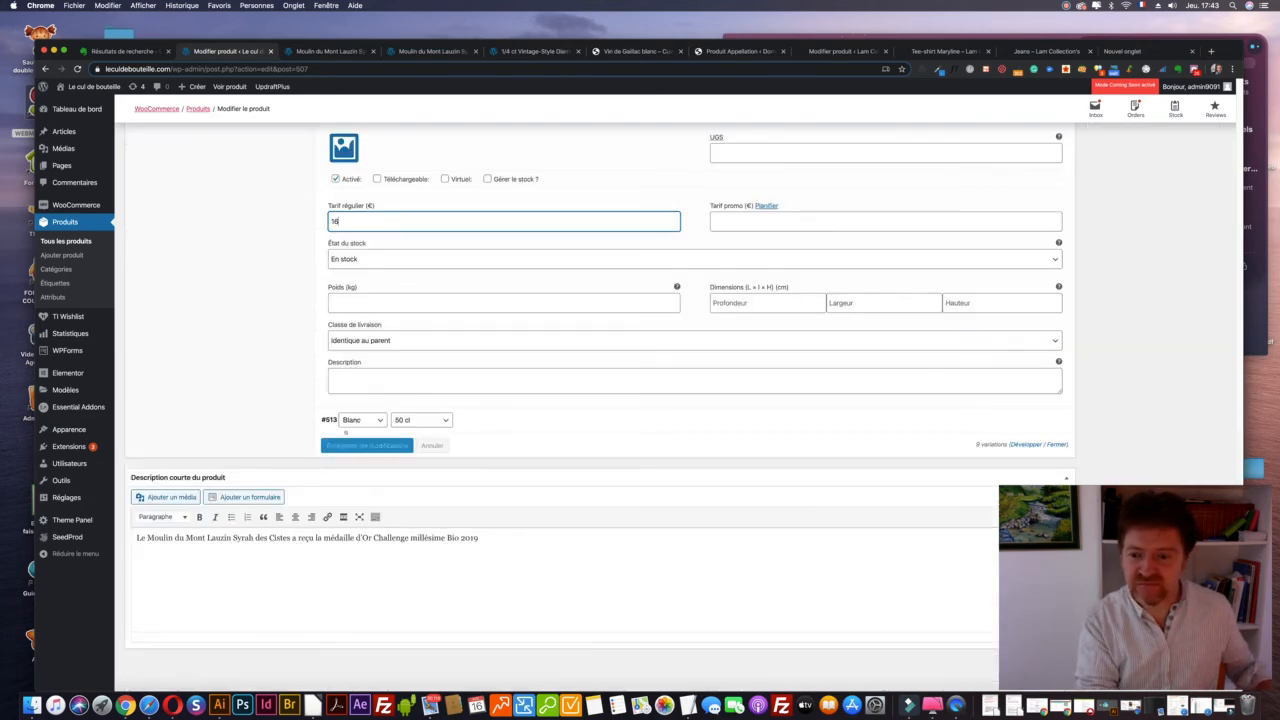
pyautogui.click(345, 430)
pyautogui.scroll(-3, 330, 425)
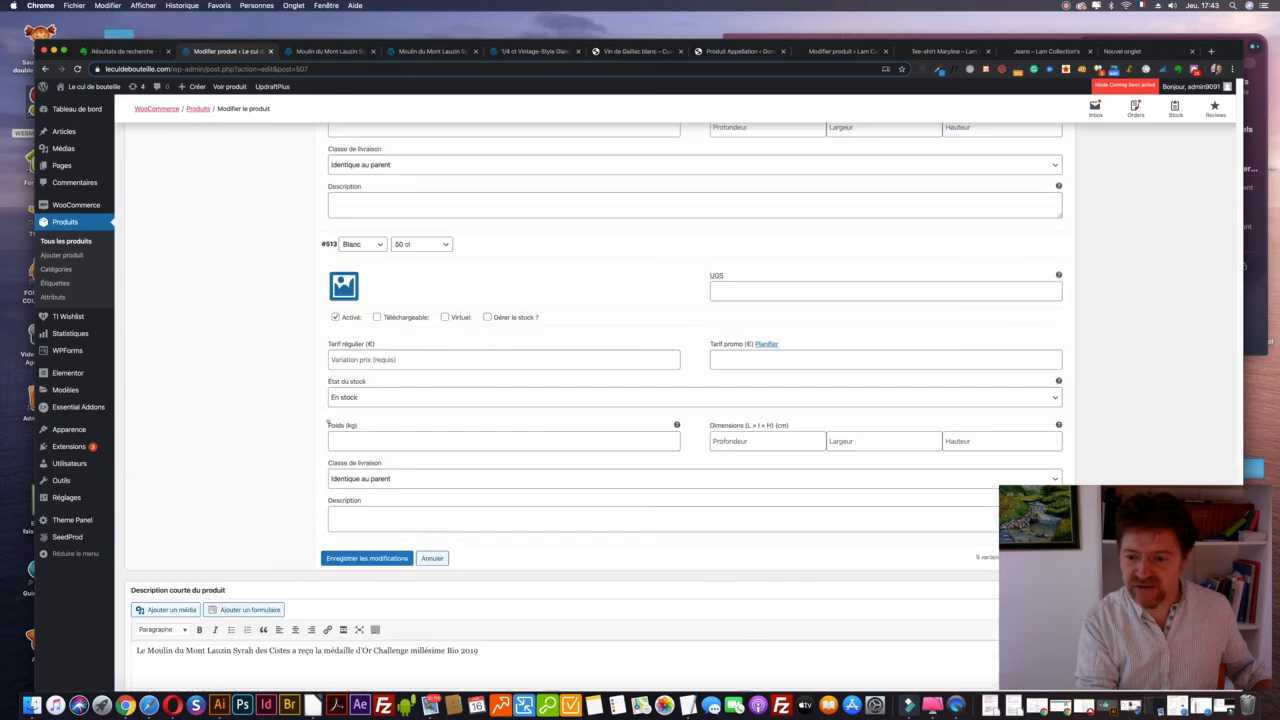
pyautogui.click(400, 359)
pyautogui.write('16')
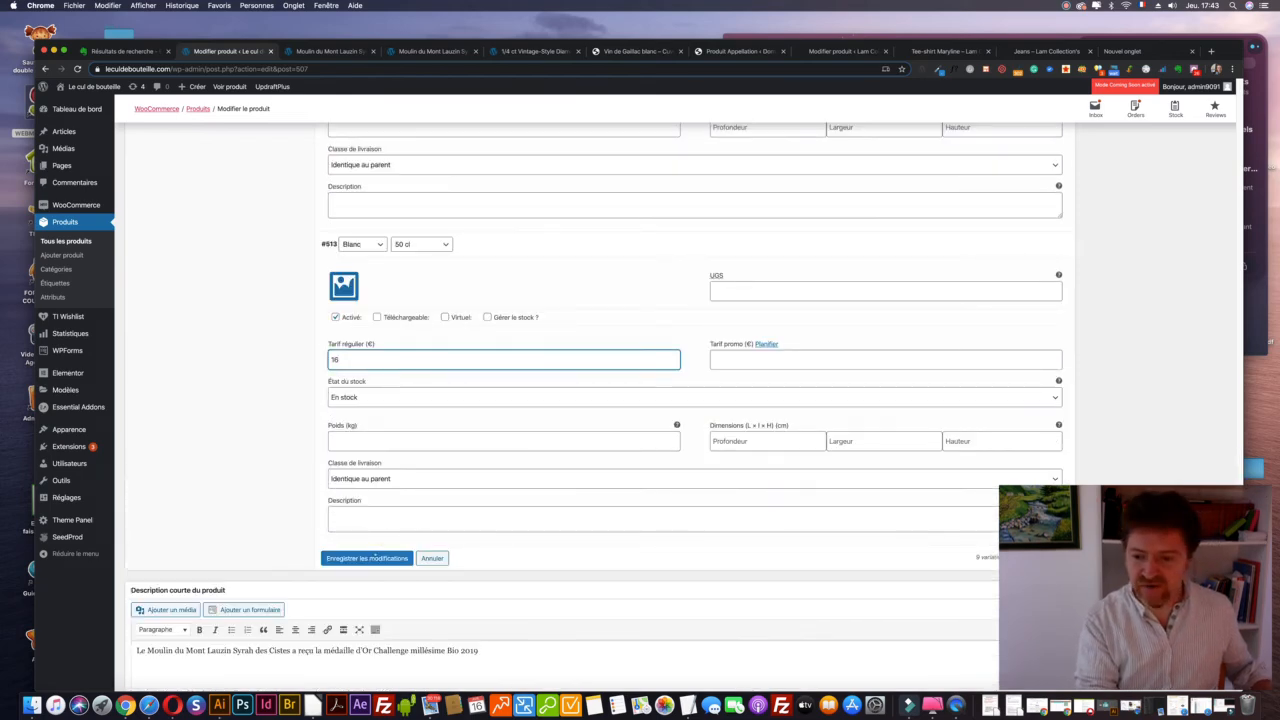
pyautogui.click(367, 558)
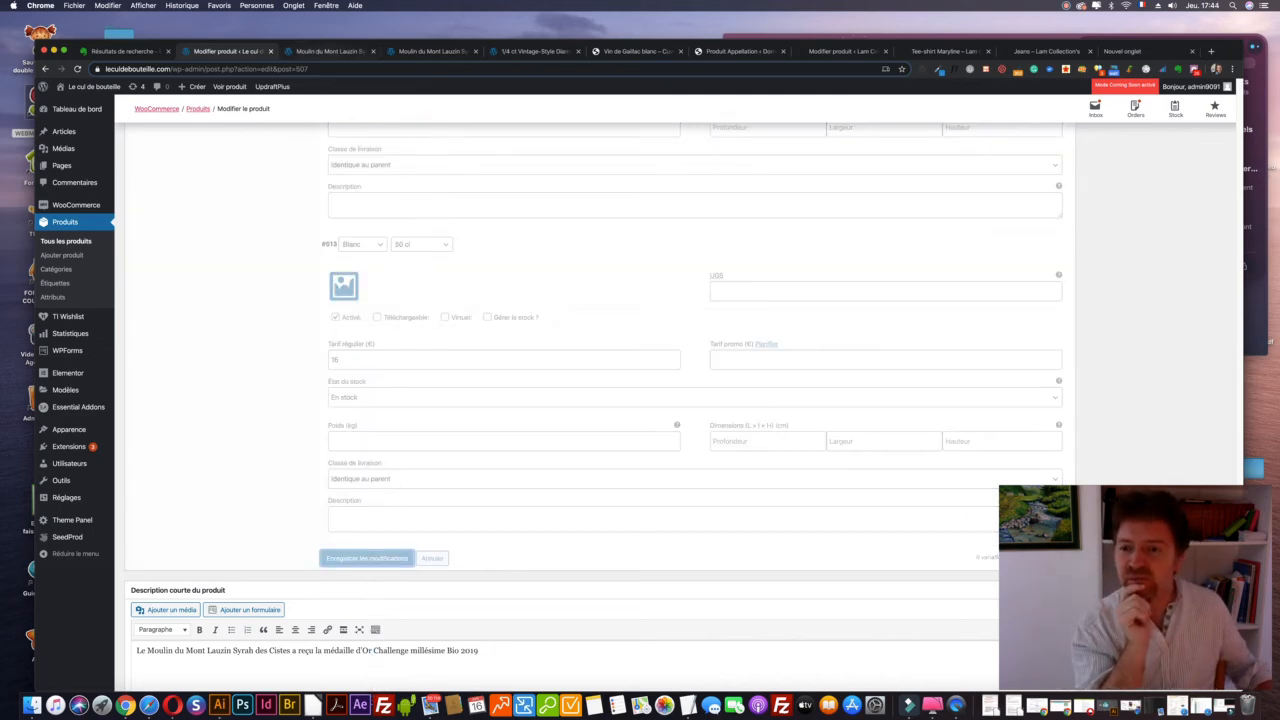
# Open the wine's shop preview and examine its price range and the options offered for Couleur and Contenance
pyautogui.click(322, 51)
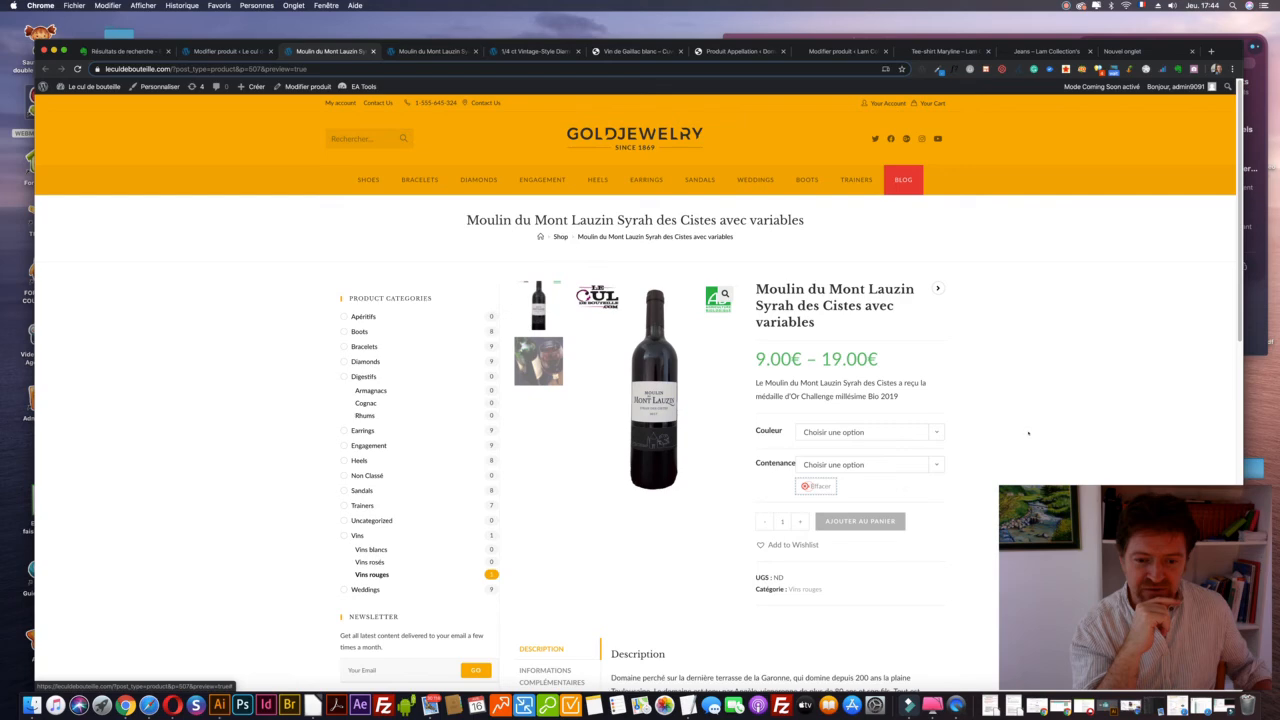
pyautogui.click(932, 436)
pyautogui.click(900, 433)
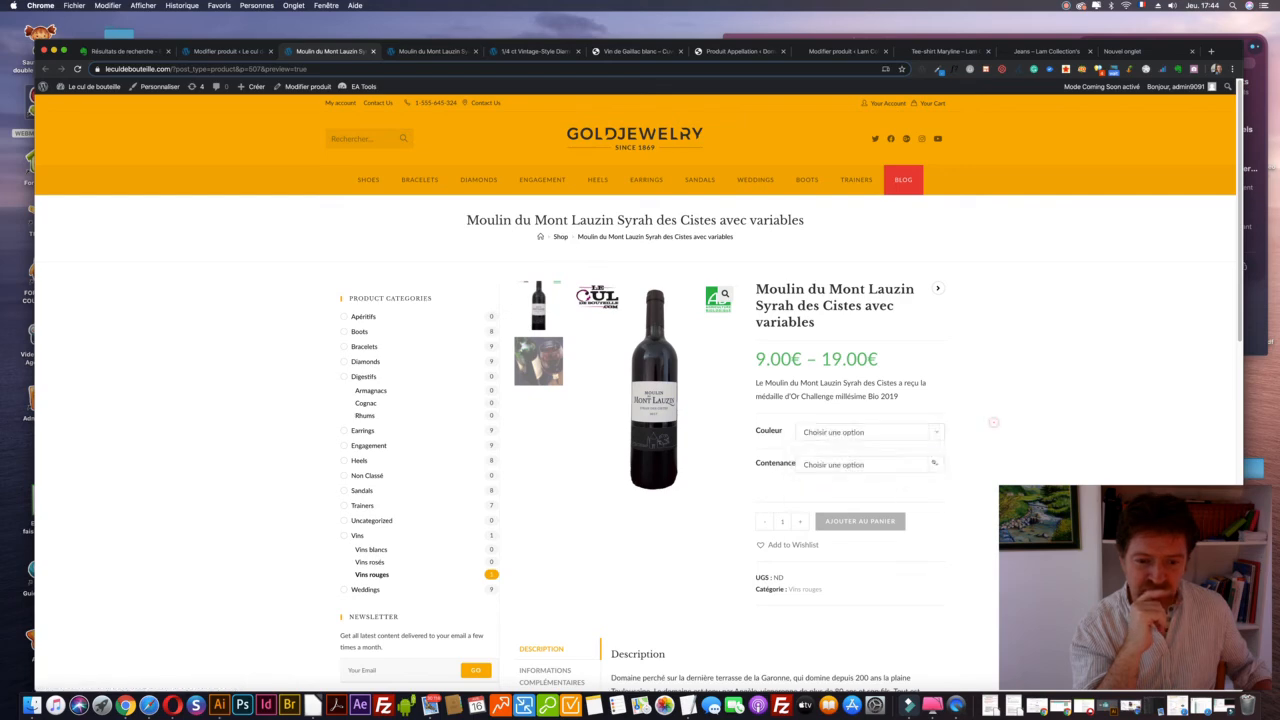
pyautogui.click(934, 464)
pyautogui.click(934, 464)
pyautogui.click(936, 432)
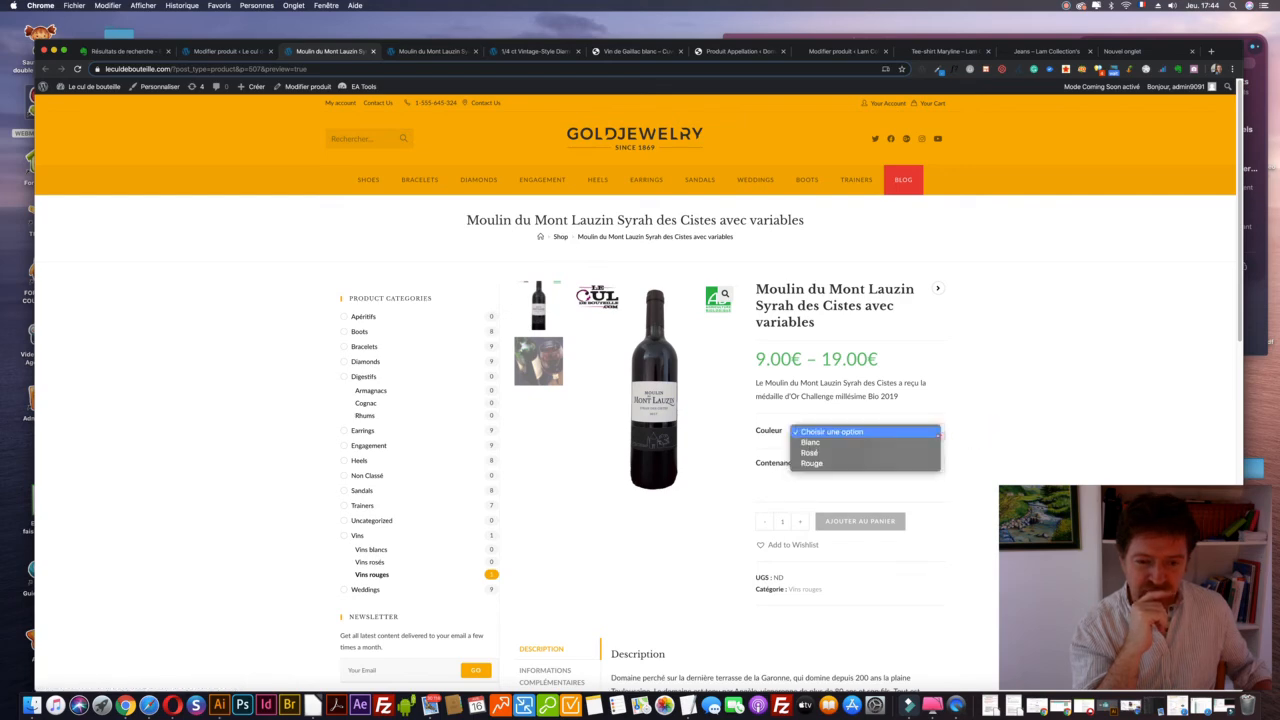
pyautogui.click(937, 435)
pyautogui.click(932, 466)
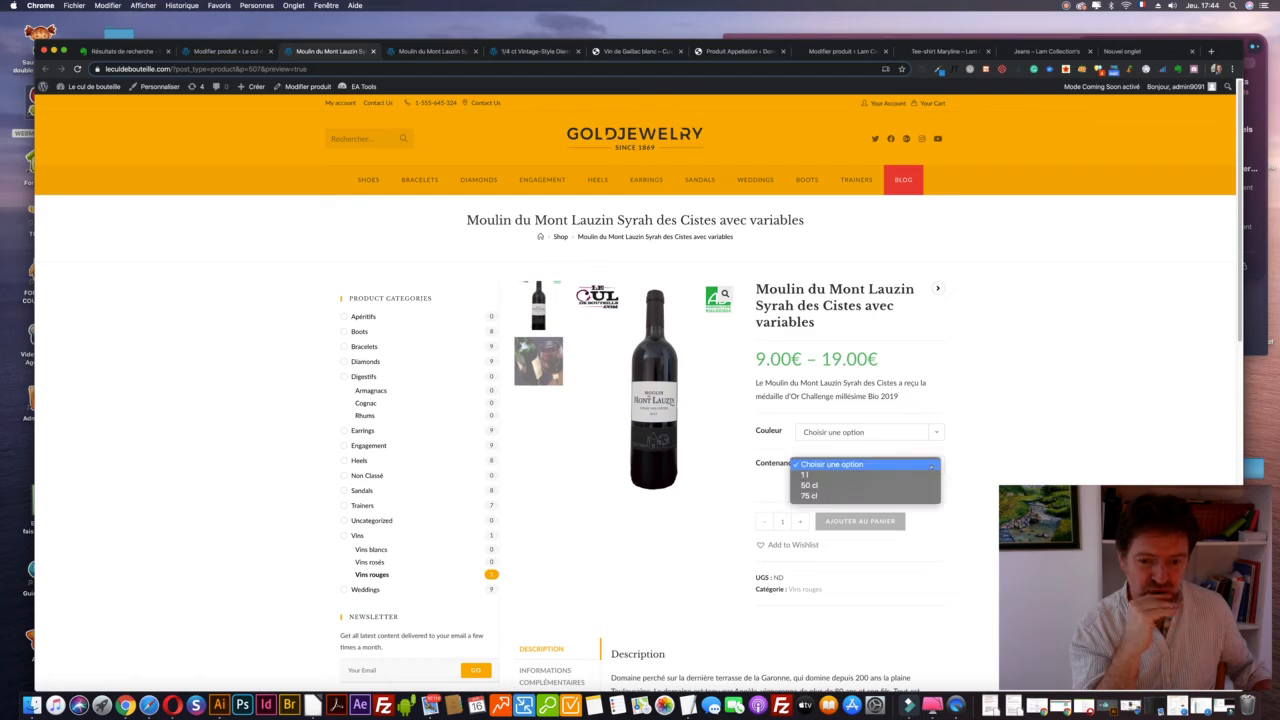
pyautogui.click(1018, 446)
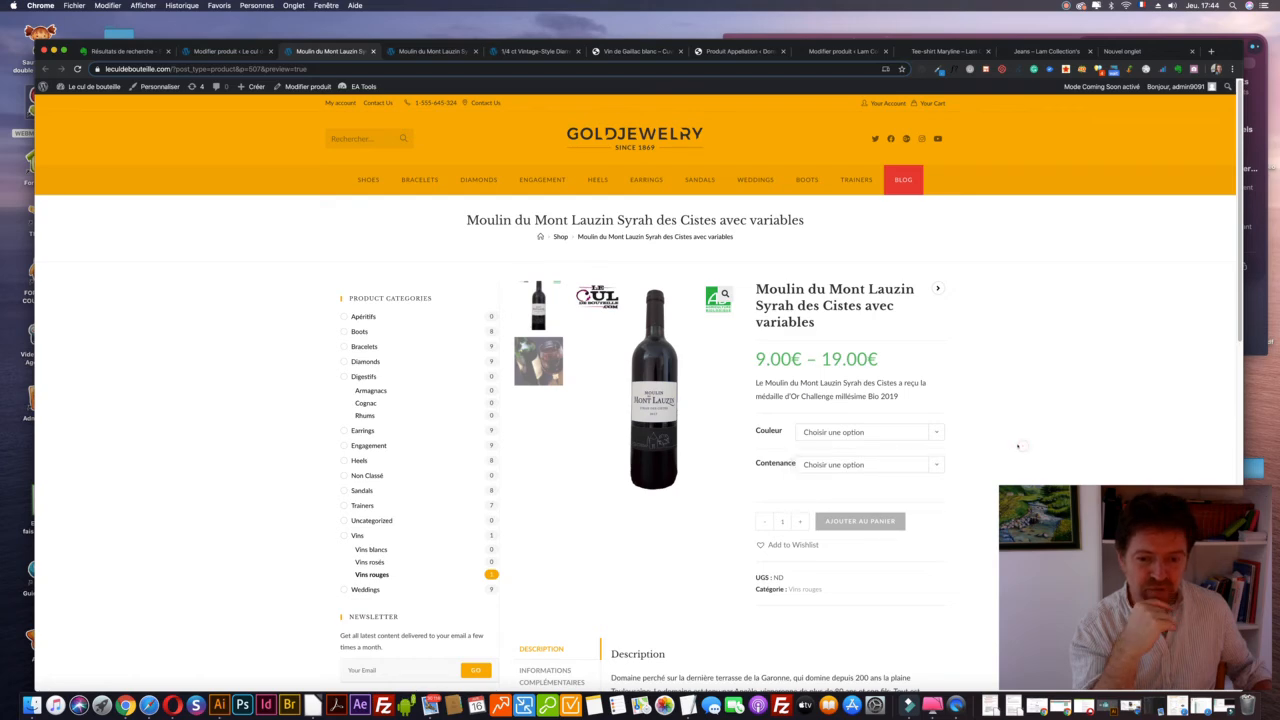
pyautogui.scroll(-3, 963, 435)
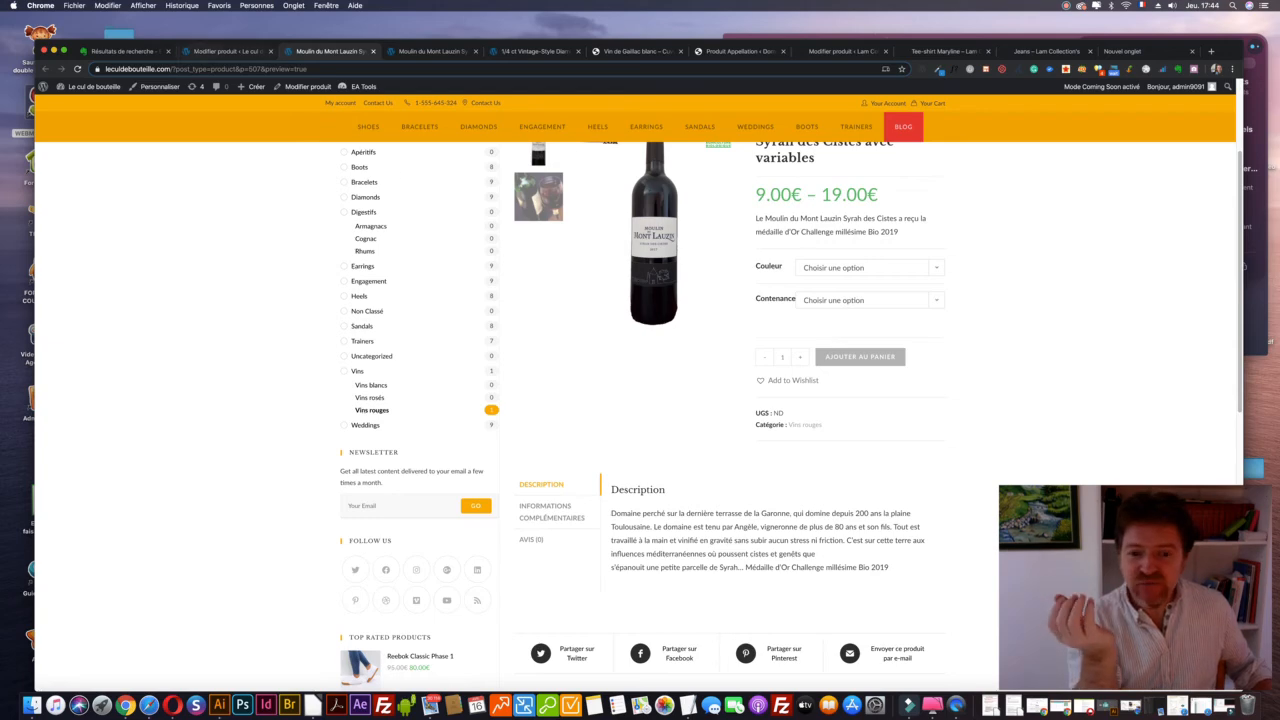
# Return to the wine's product variations and check the price and stock settings of Rouge 75 cl
pyautogui.hotkey('ctrl', 'shift', 'Tab')
pyautogui.moveTo(658, 235)
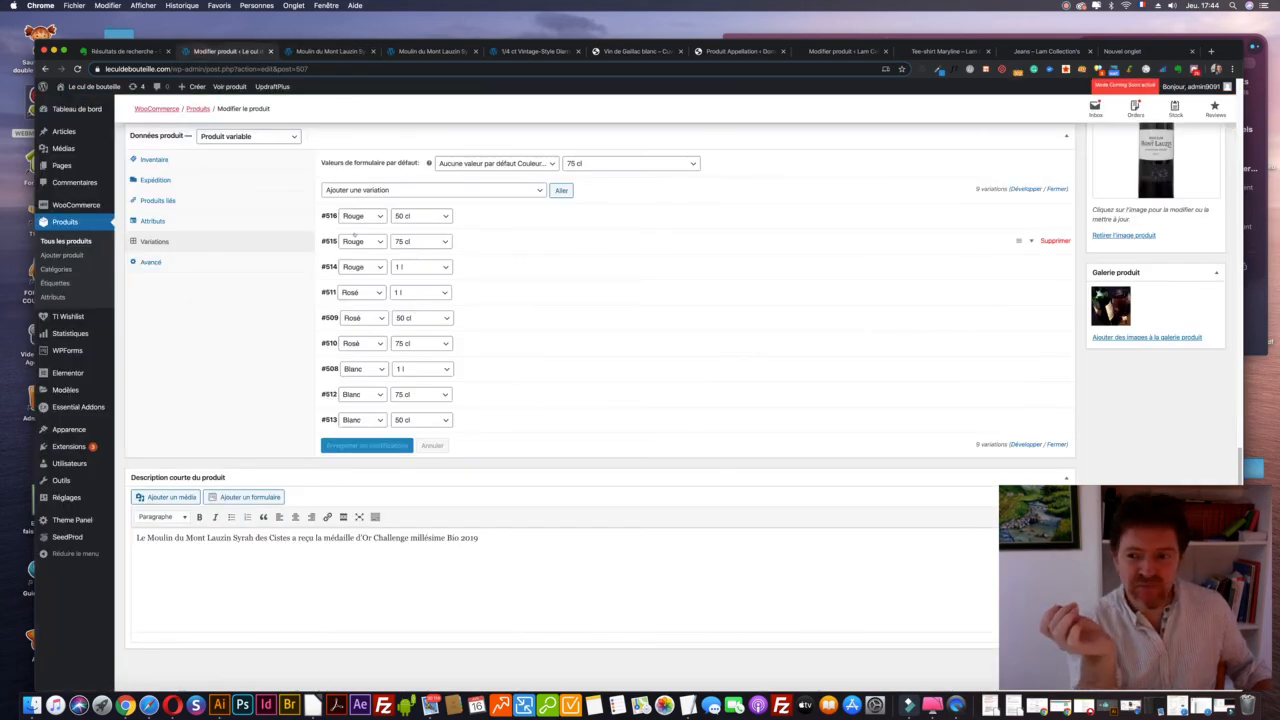
pyautogui.click(322, 241)
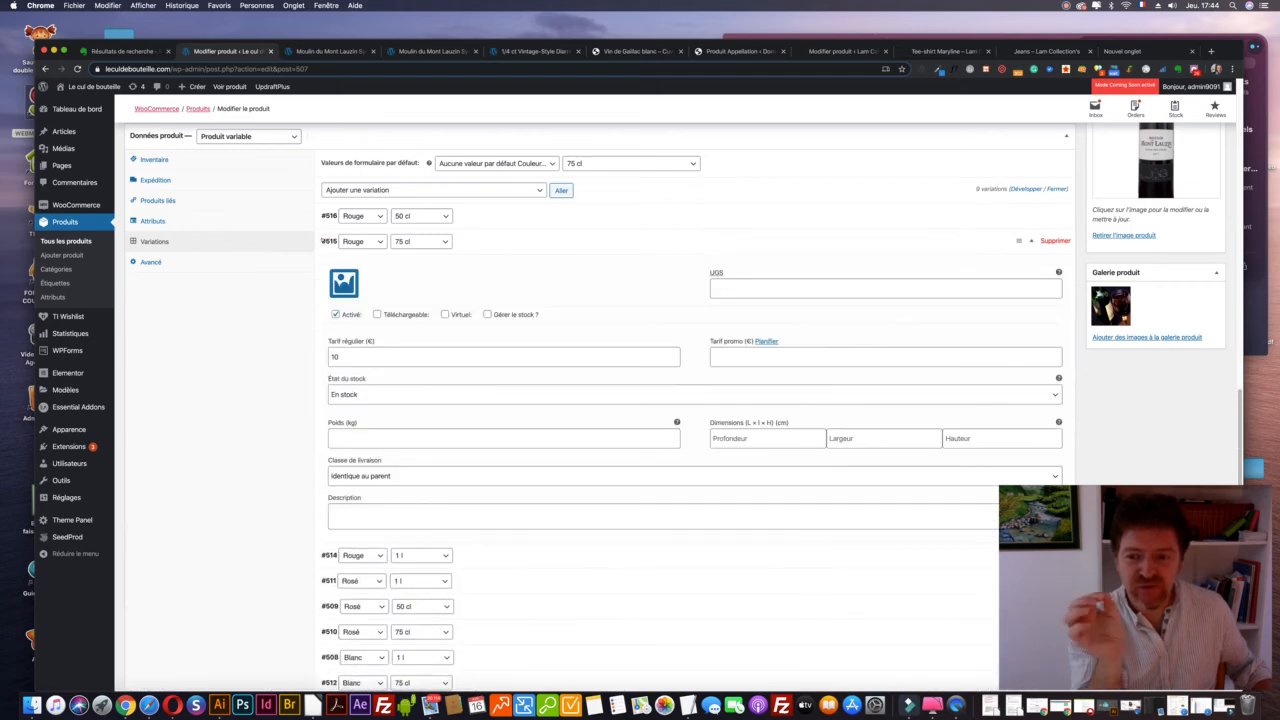
pyautogui.click(322, 241)
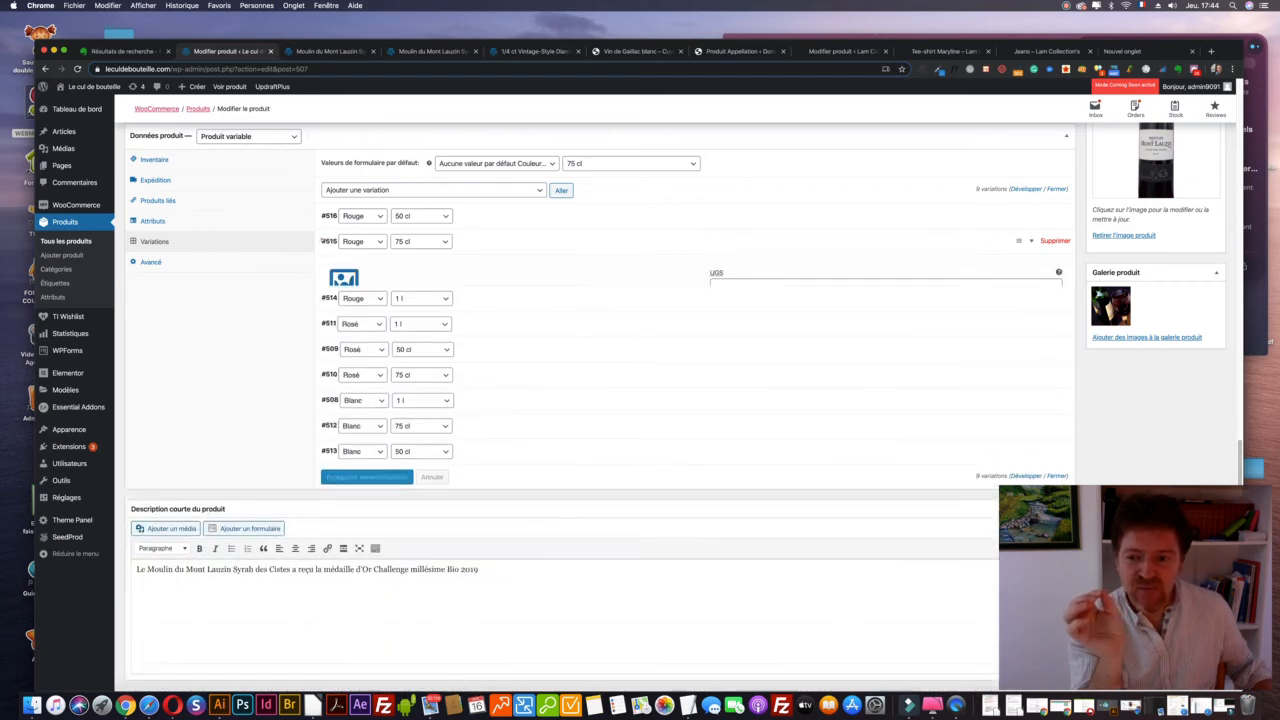
pyautogui.click(322, 241)
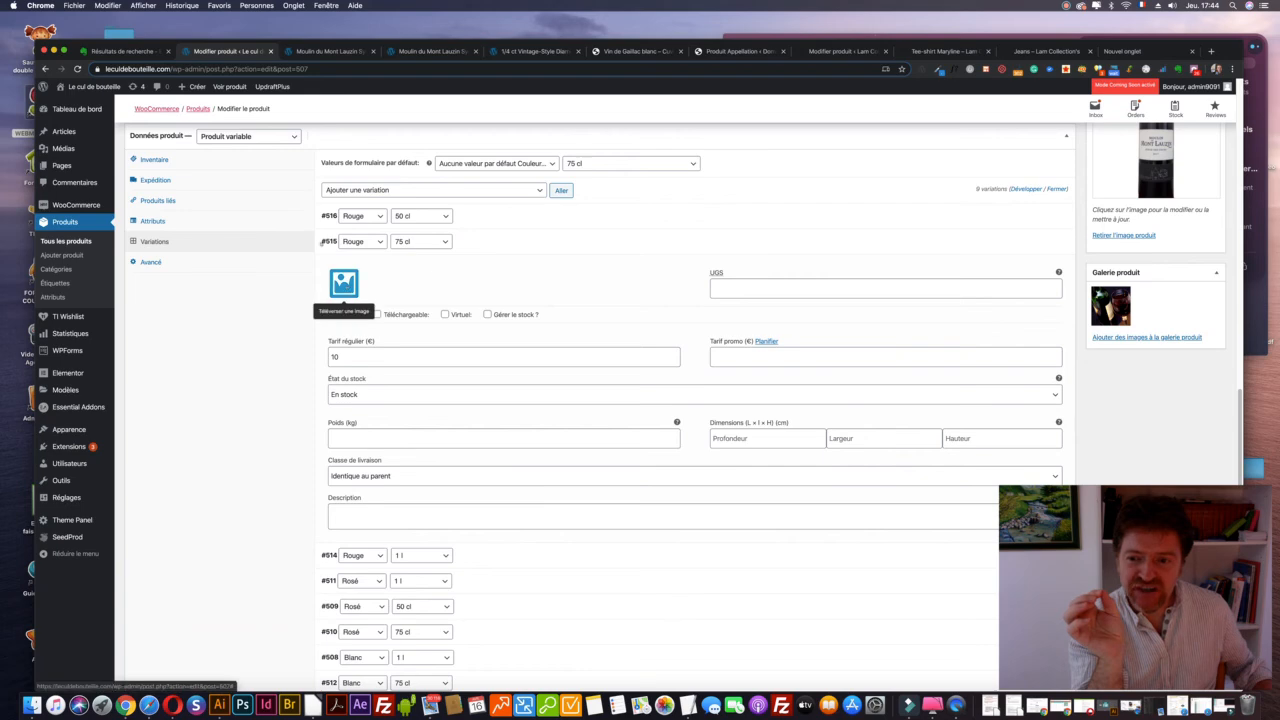
pyautogui.click(320, 241)
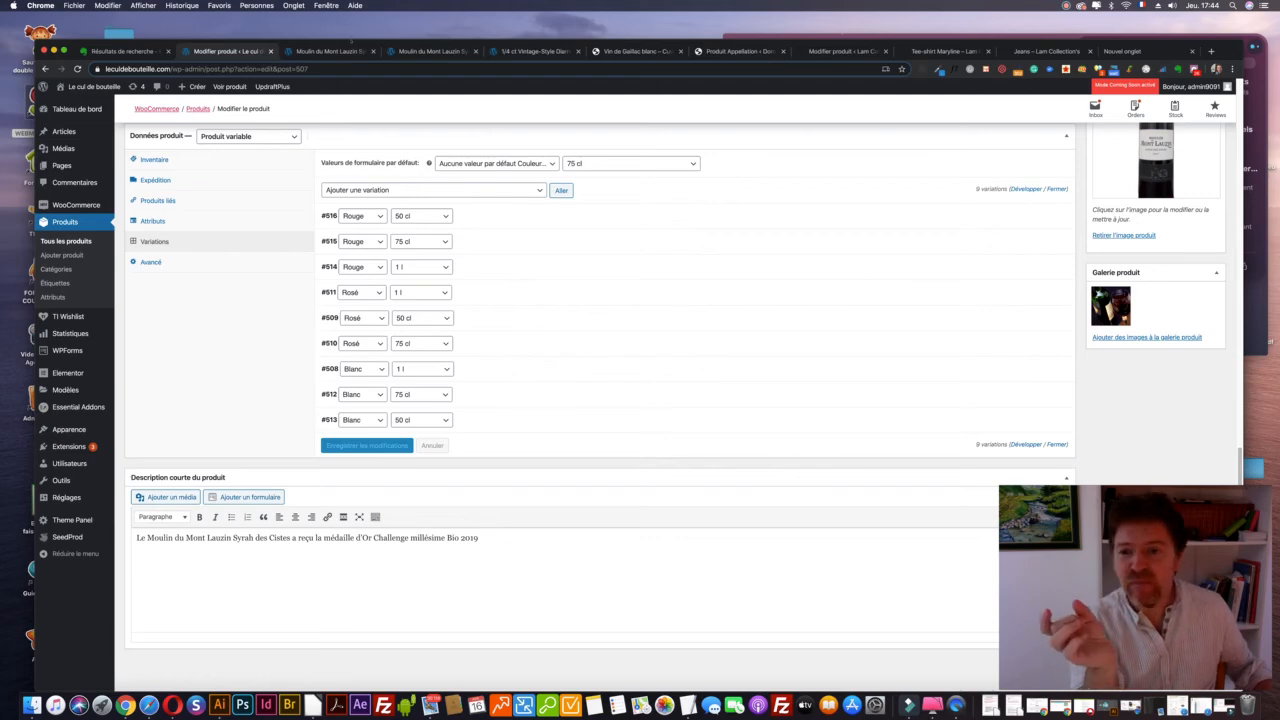
# Go back to the wine's shop preview and highlight the price range under the product title
pyautogui.click(341, 51)
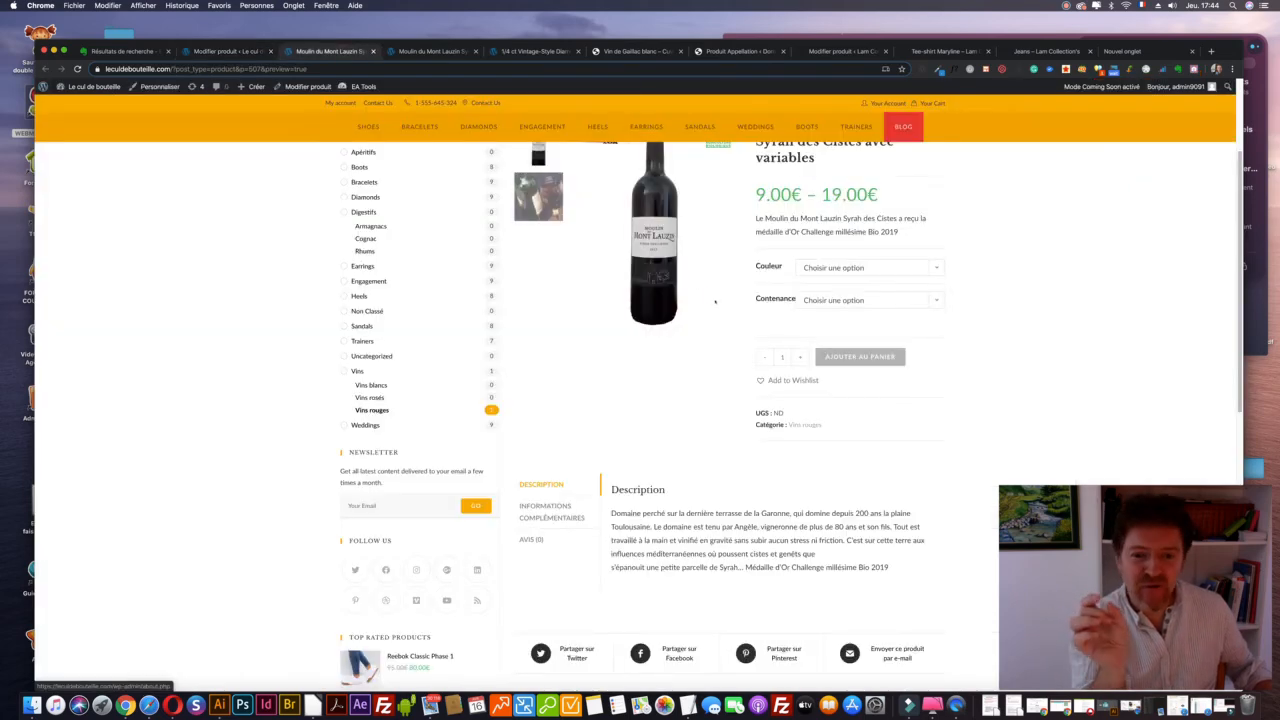
pyautogui.scroll(4, 973, 257)
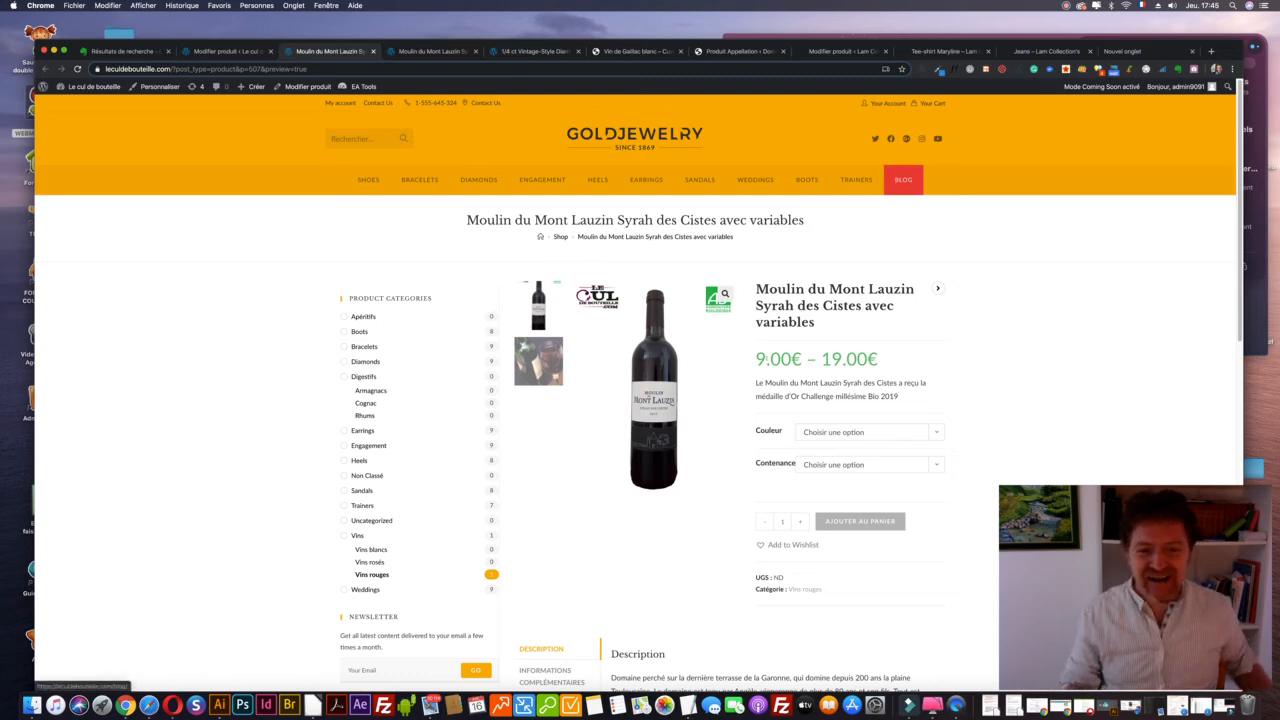
pyautogui.moveTo(756, 358); pyautogui.dragTo(891, 358)
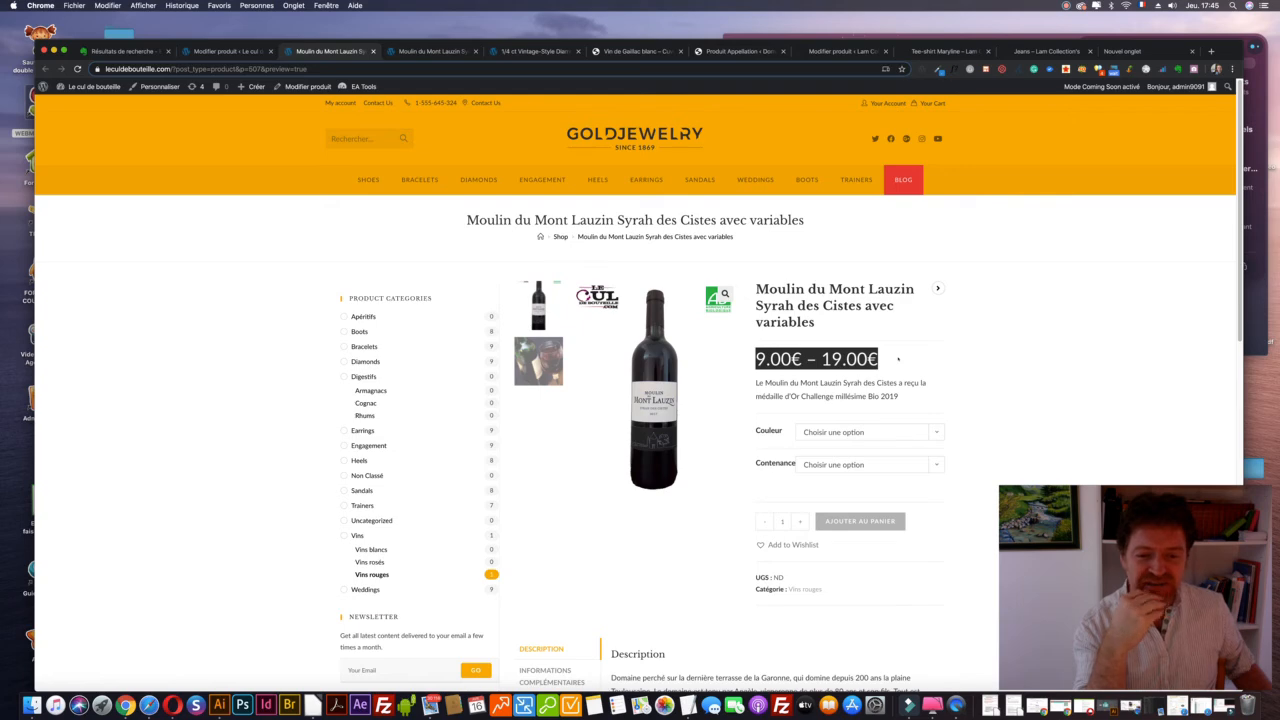
# Switch to the Tee-shirt Maryline product on the Lam Collection's site and examine the price and stock settings of its S/M Rouge variation
pyautogui.click(946, 52)
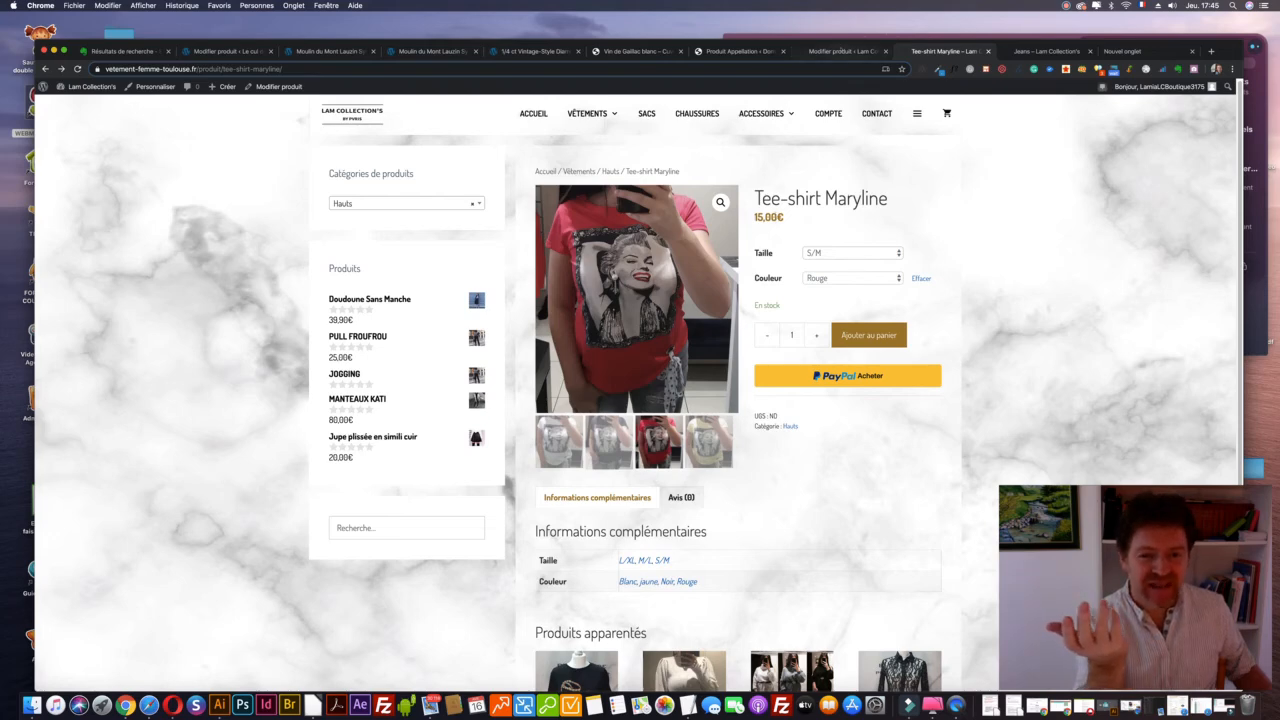
pyautogui.click(846, 52)
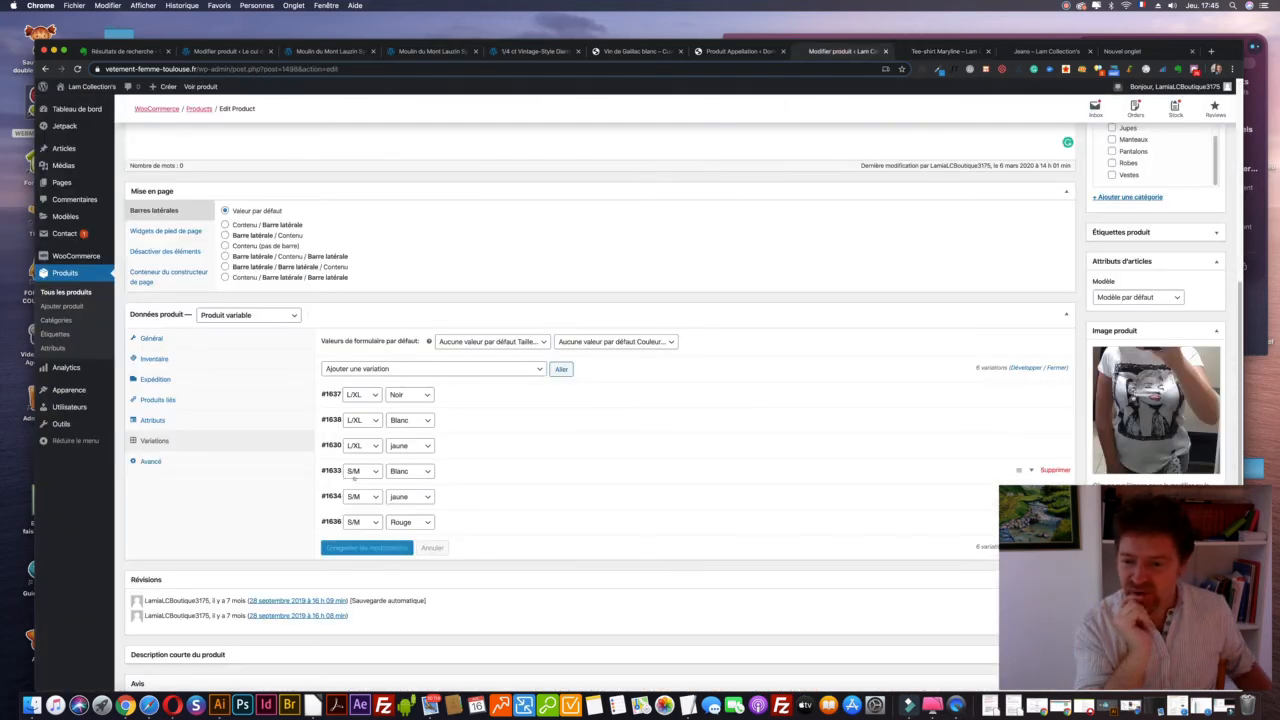
pyautogui.click(331, 522)
pyautogui.scroll(-3, 557, 491)
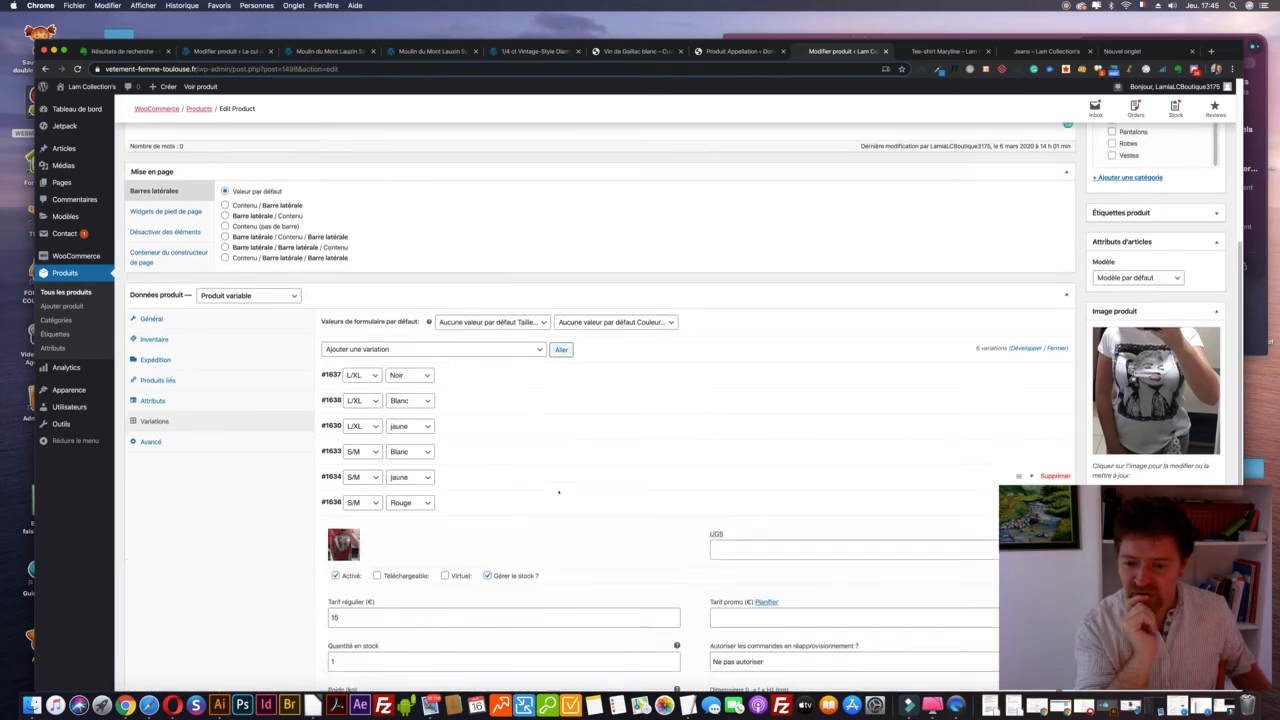
pyautogui.click(335, 458)
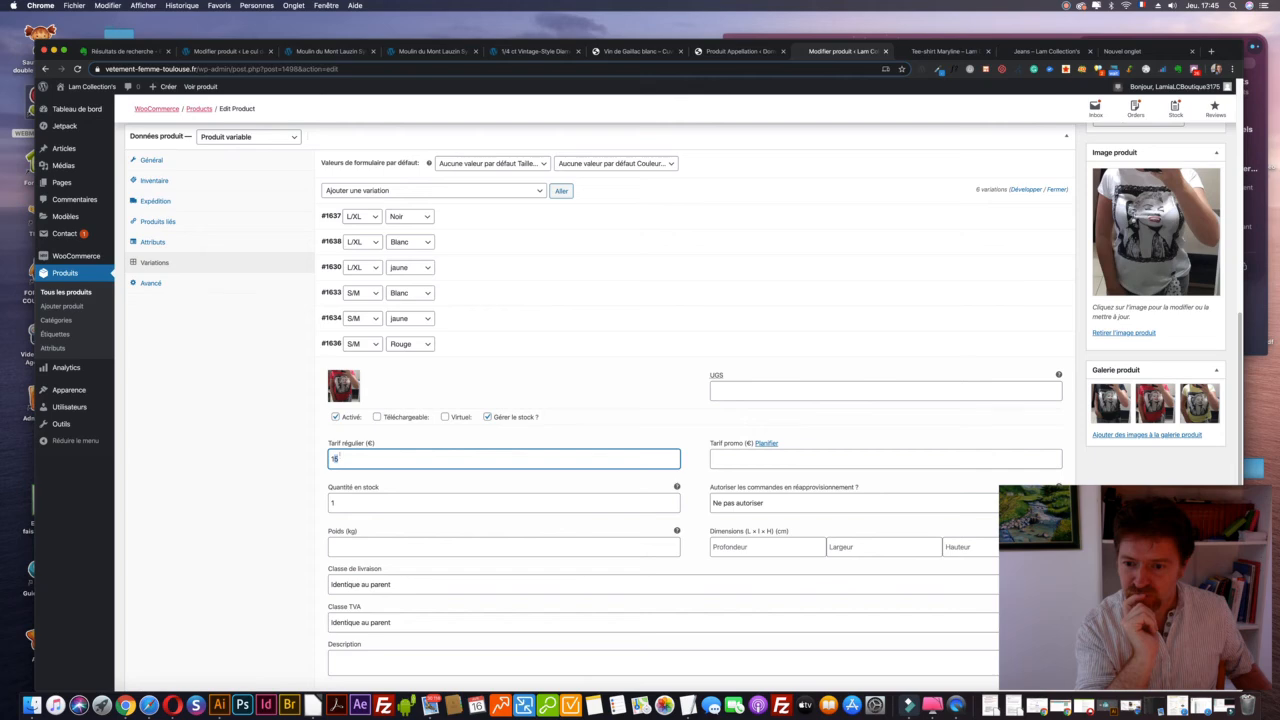
pyautogui.click(328, 344)
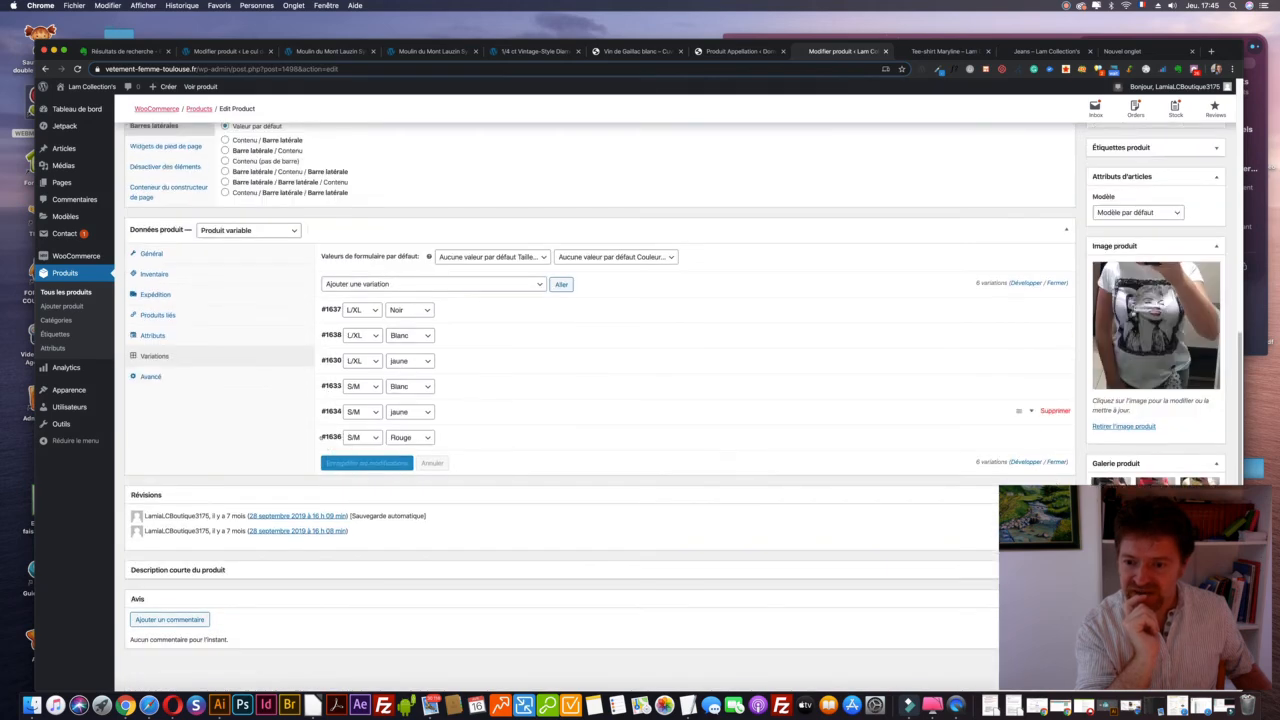
# Set the regular price of the tee-shirt's S/M Rouge variation to 19 €, and save the variation changes
pyautogui.click(321, 437)
pyautogui.scroll(-2, 321, 437)
pyautogui.click(335, 458)
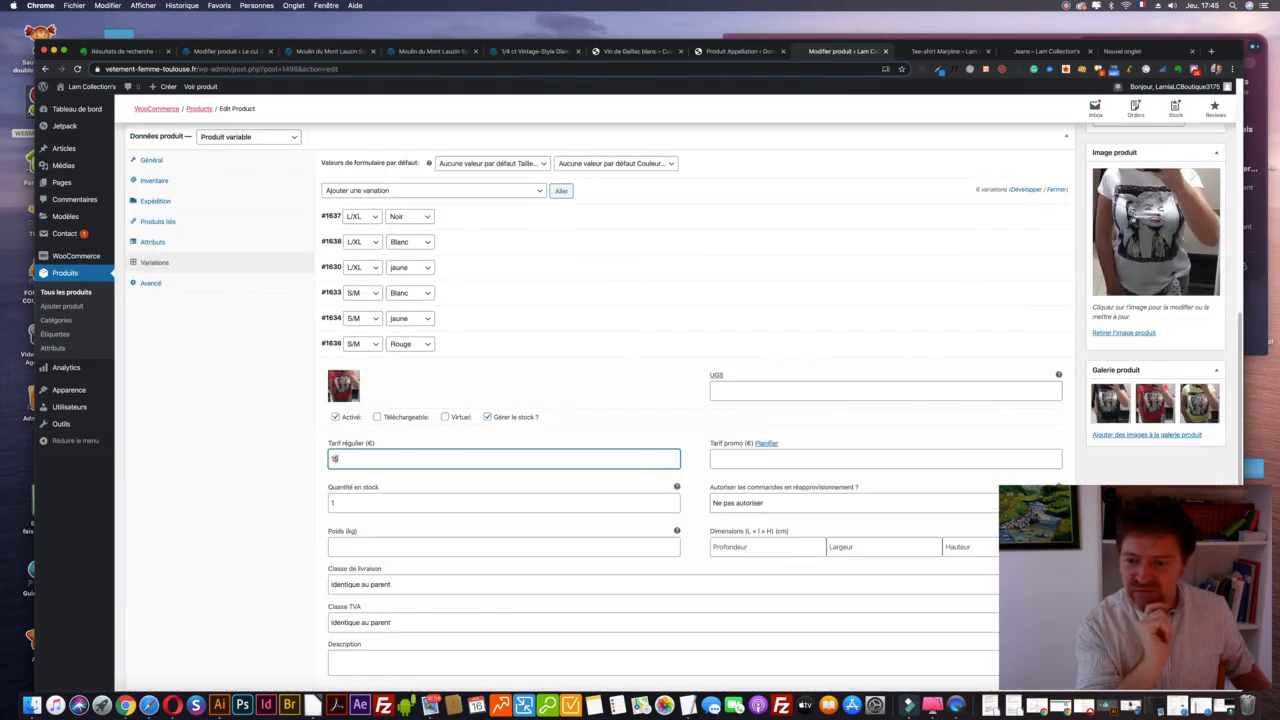
pyautogui.press('BackSpace')
pyautogui.write('9')
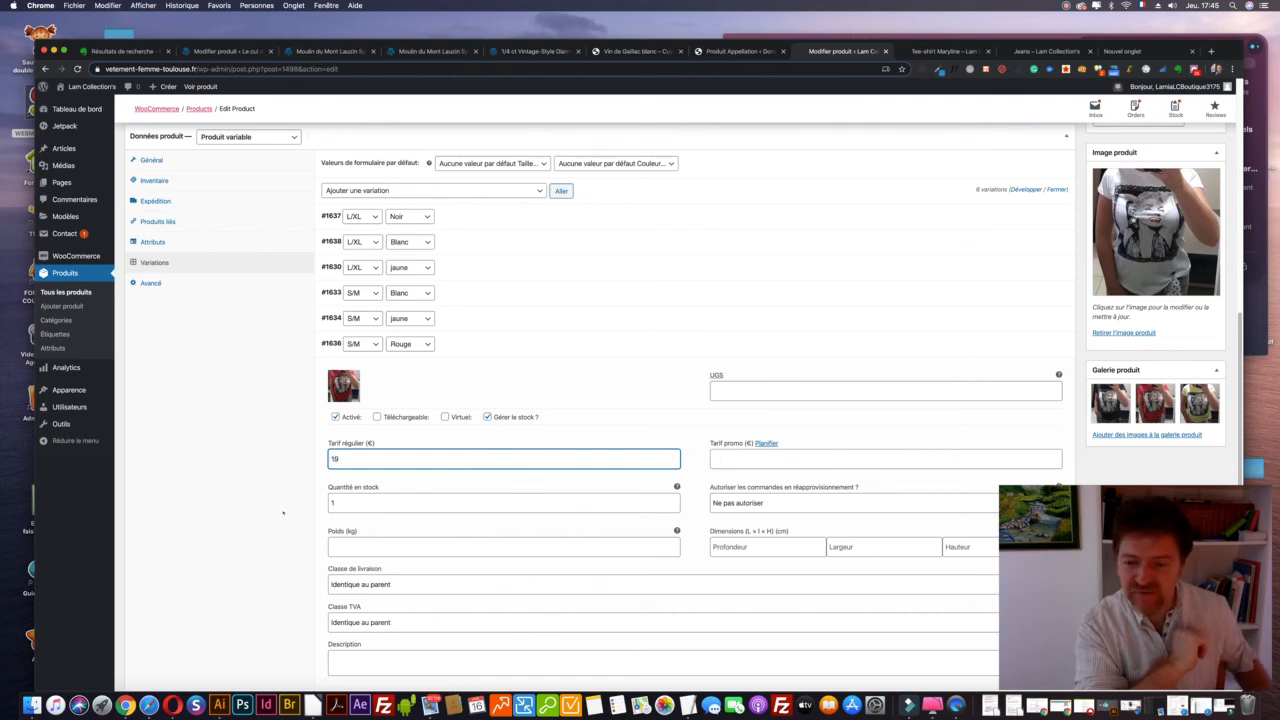
pyautogui.scroll(-5, 283, 513)
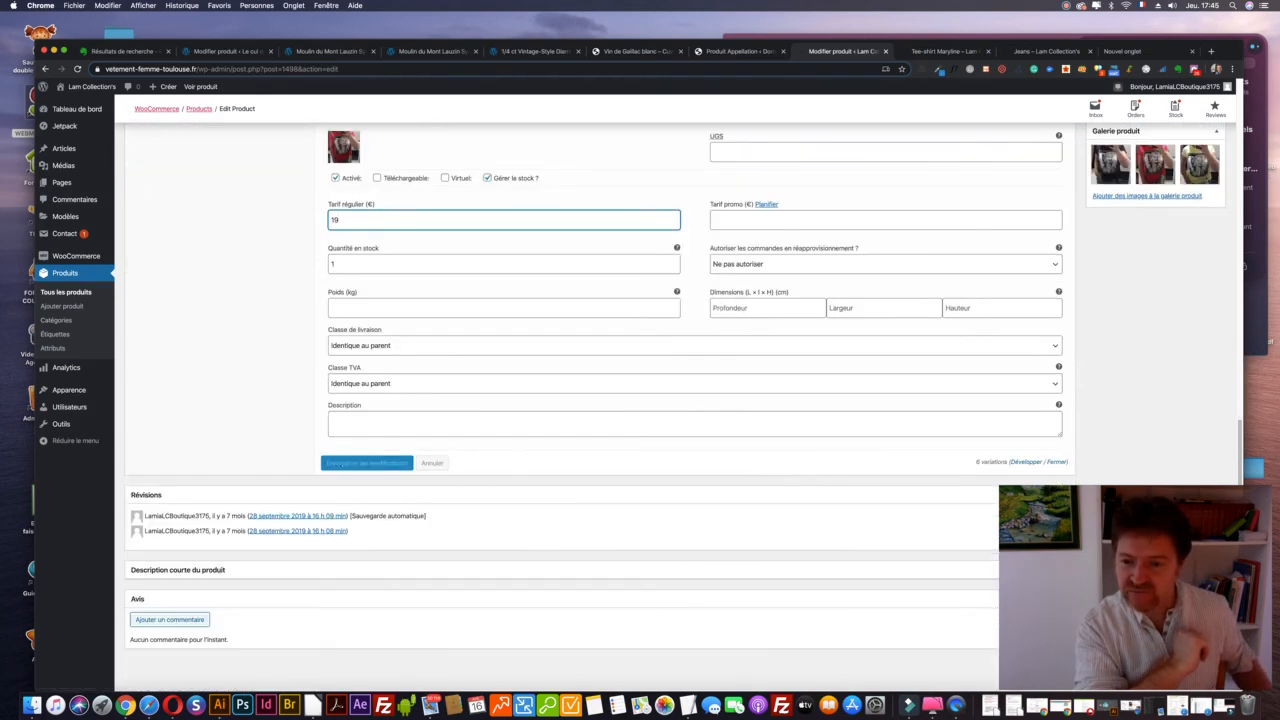
pyautogui.click(342, 261)
pyautogui.click(362, 463)
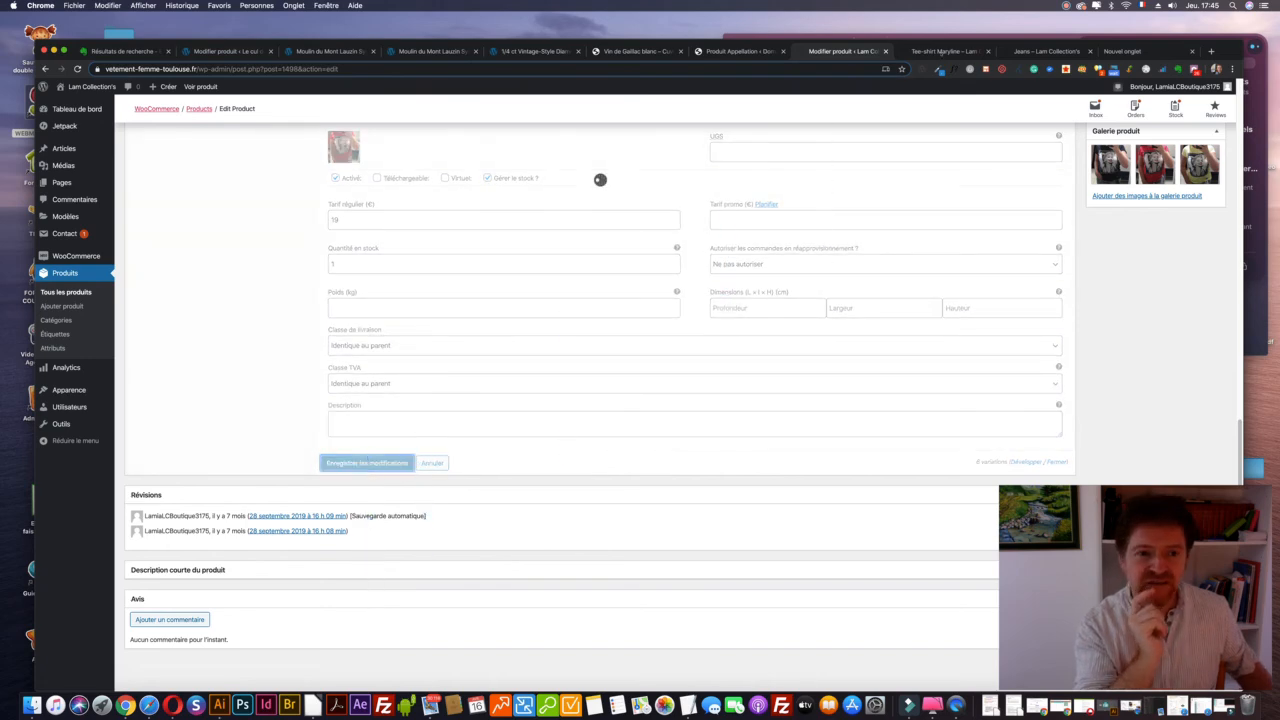
# Return to the Tee-shirt Maryline shop page and reload it to check the displayed price
pyautogui.click(940, 52)
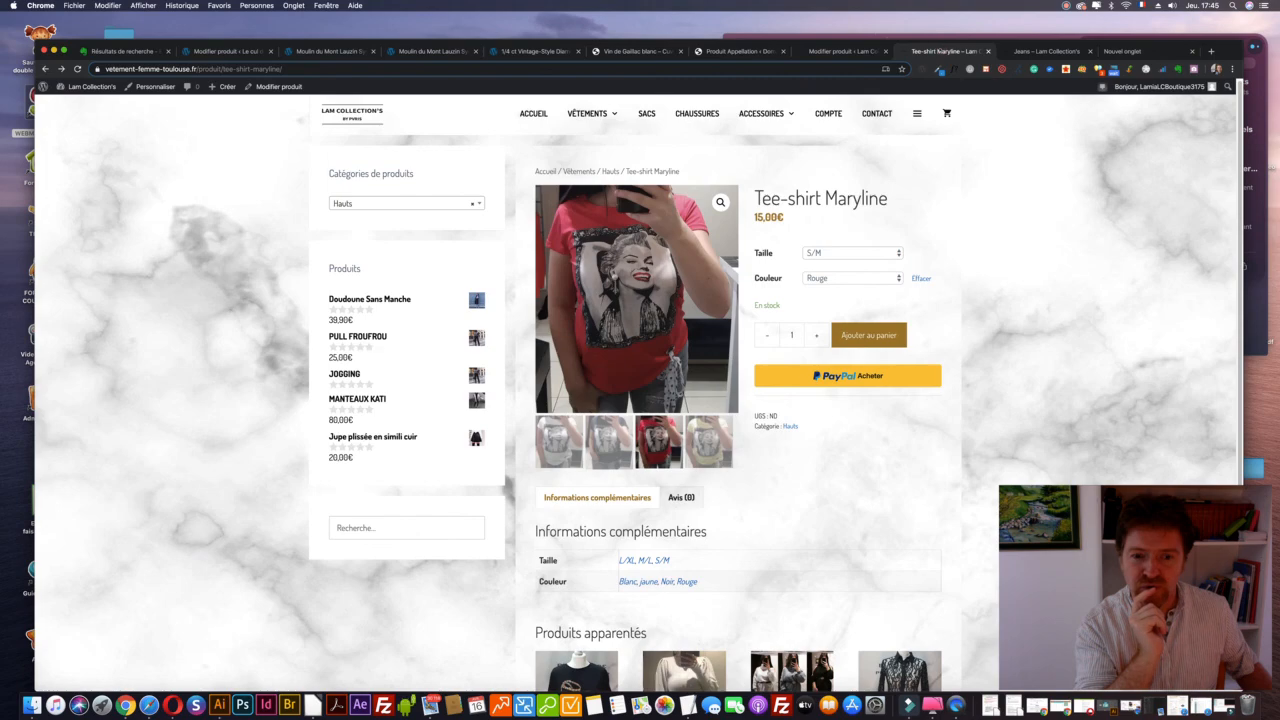
pyautogui.click(848, 51)
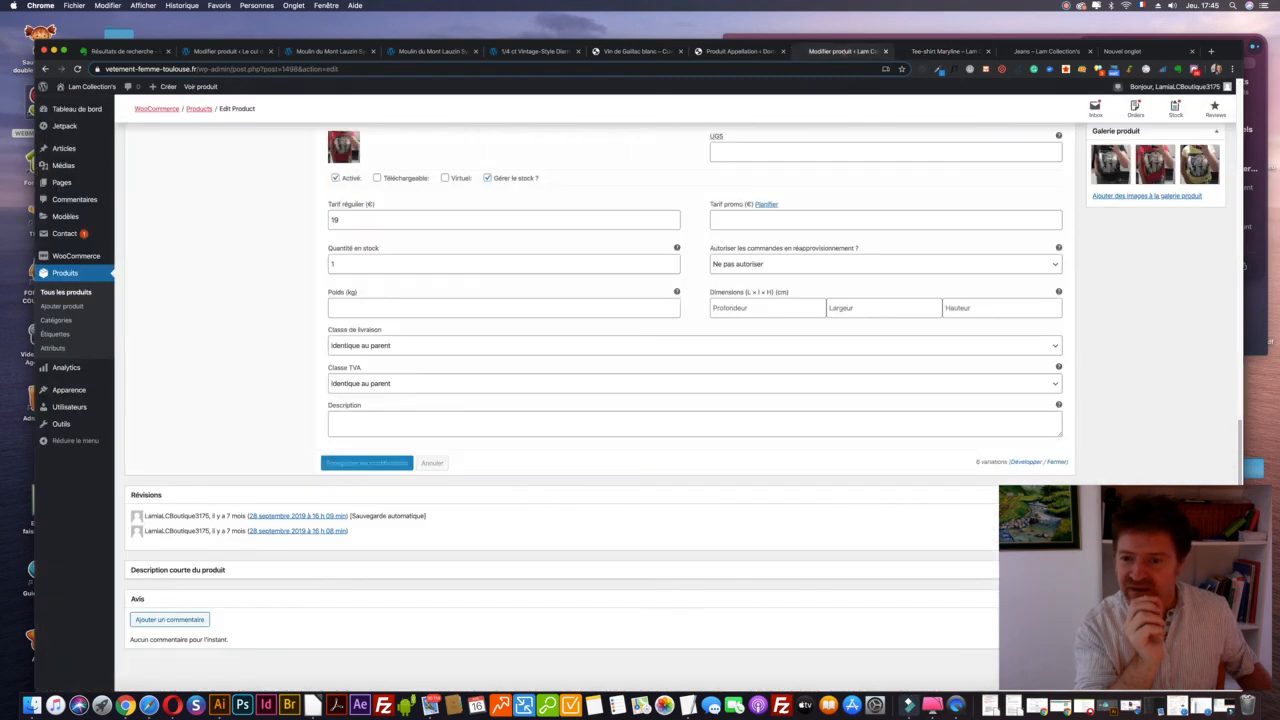
pyautogui.click(961, 52)
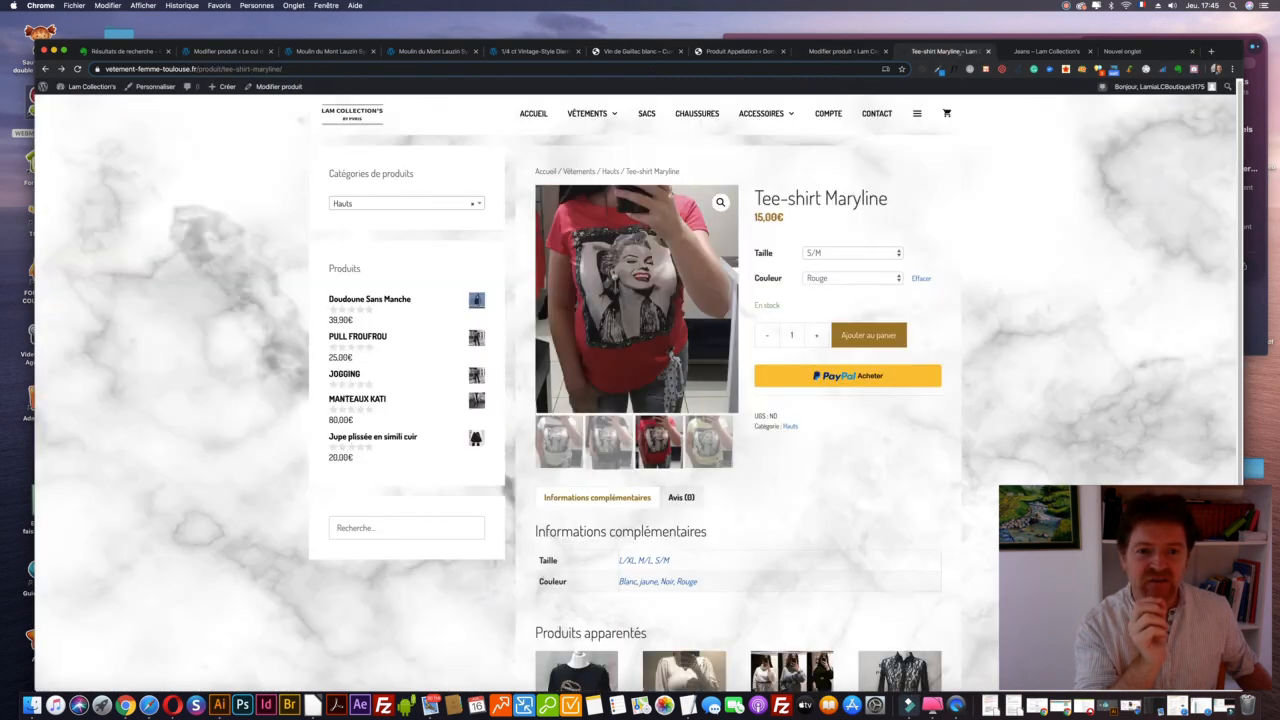
pyautogui.click(77, 69)
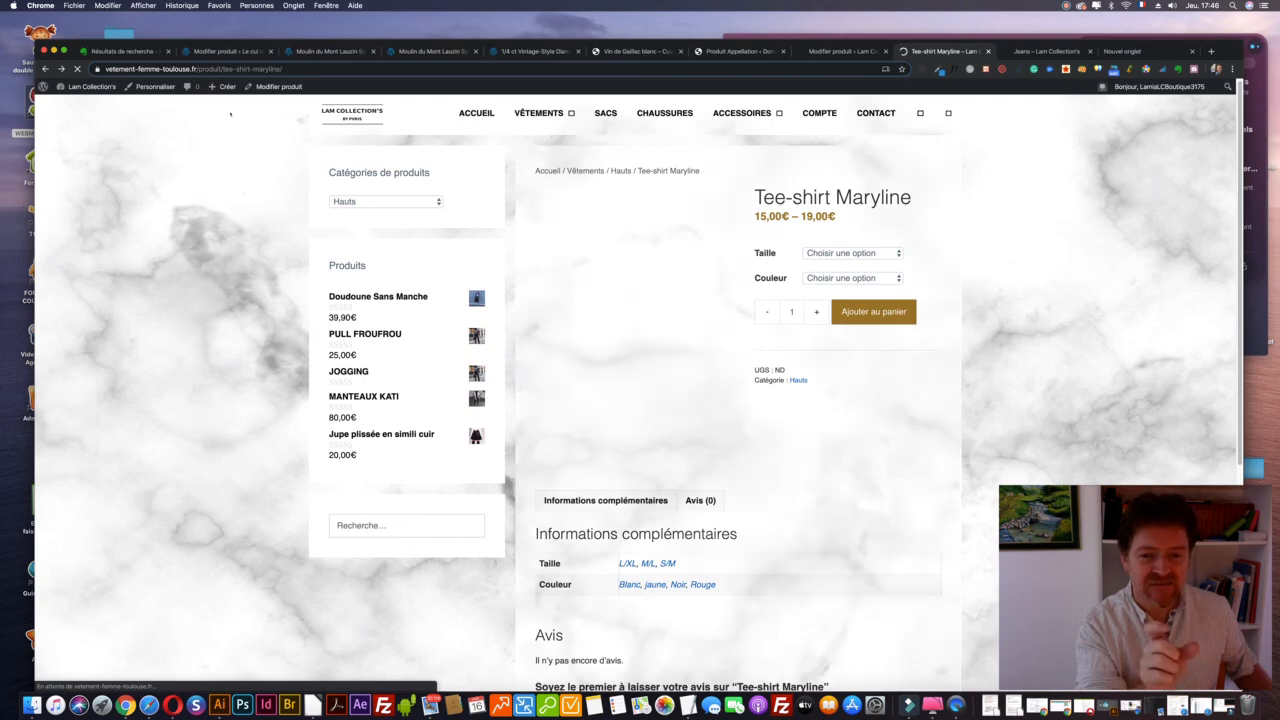
# Choose size L/XL and colour Blanc on the Tee-shirt Maryline shop page to check that variation's price
pyautogui.click(848, 253)
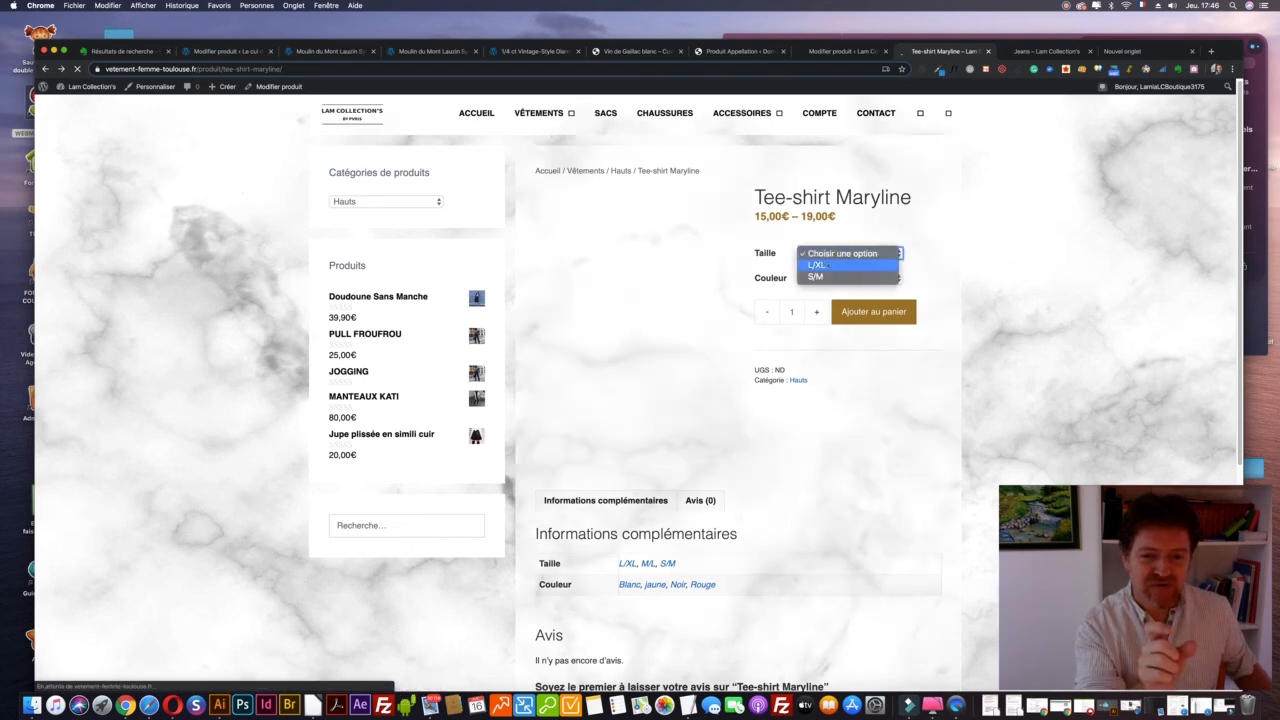
pyautogui.click(817, 265)
pyautogui.click(850, 278)
pyautogui.click(817, 312)
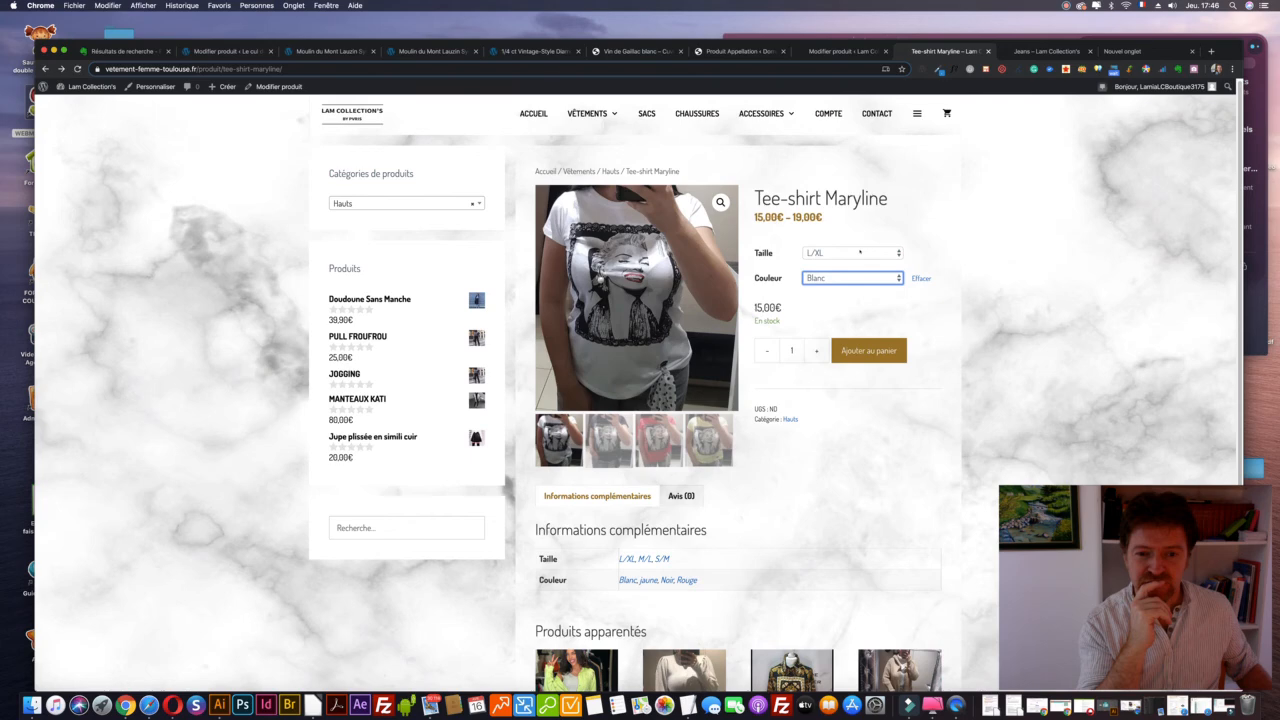
# Keep size L/XL, switch the tee-shirt's colour to jaune, and highlight the variation's price
pyautogui.click(859, 252)
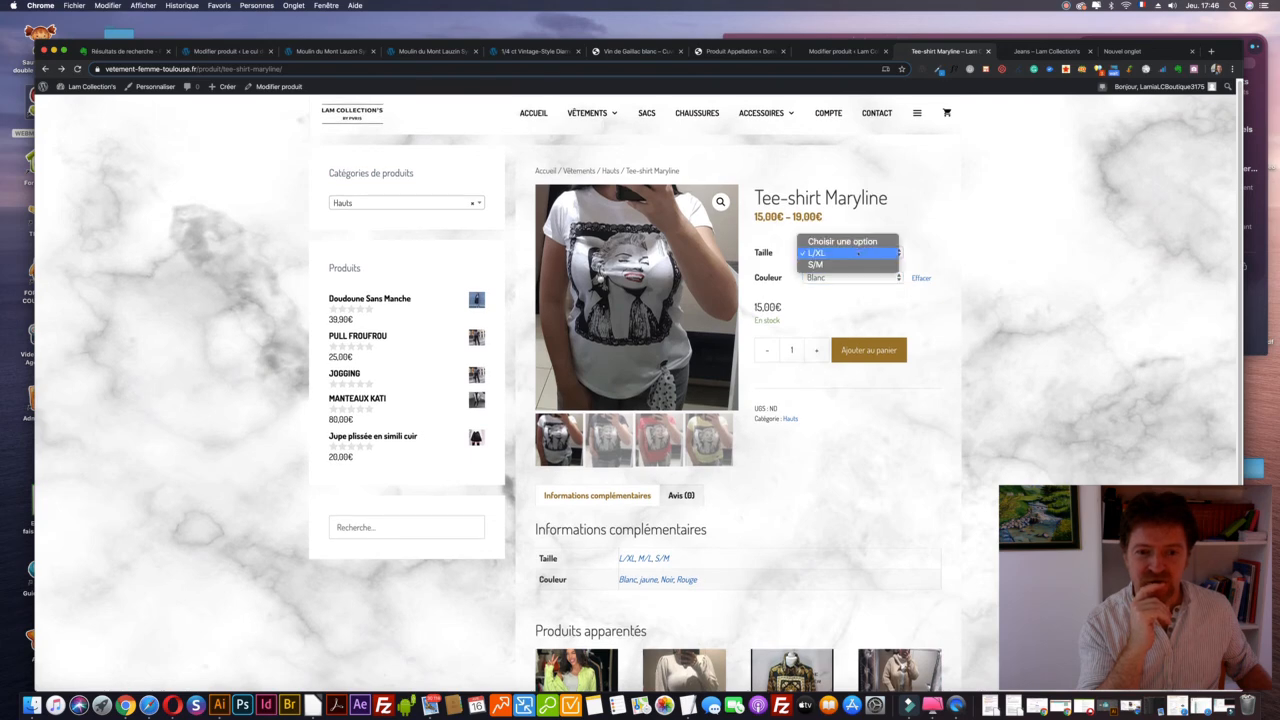
pyautogui.click(843, 253)
pyautogui.click(843, 278)
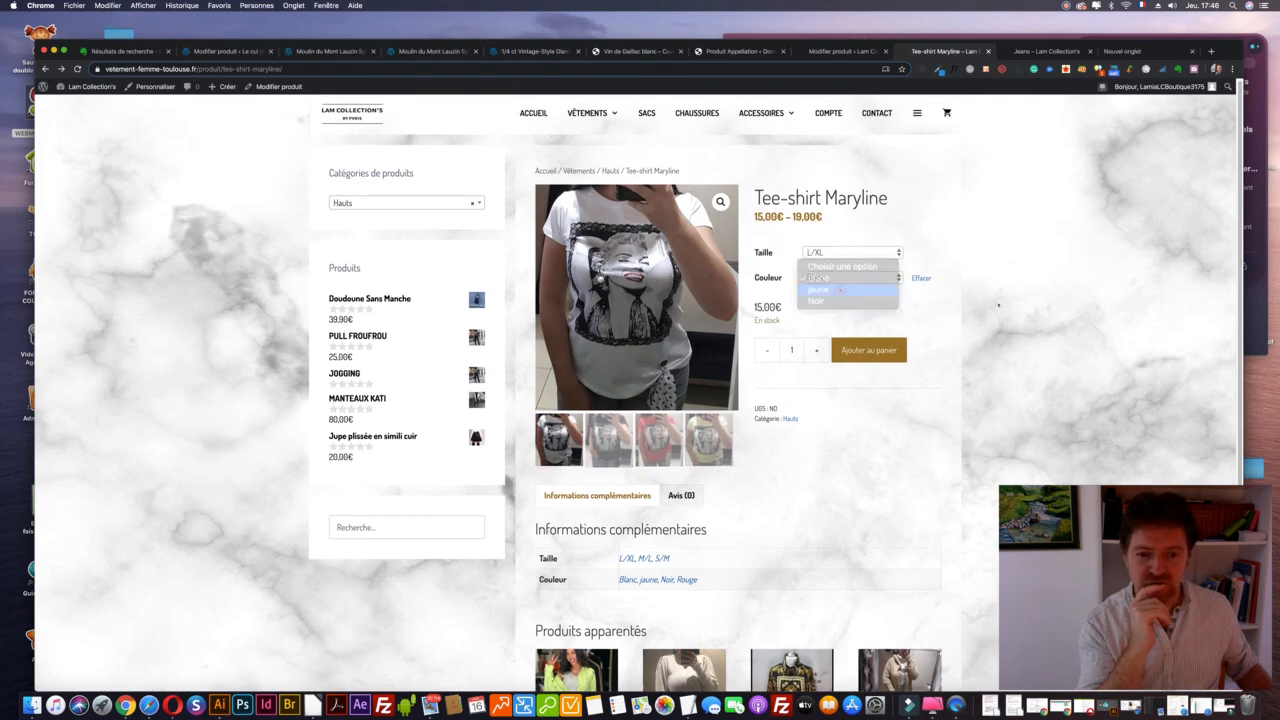
pyautogui.click(828, 289)
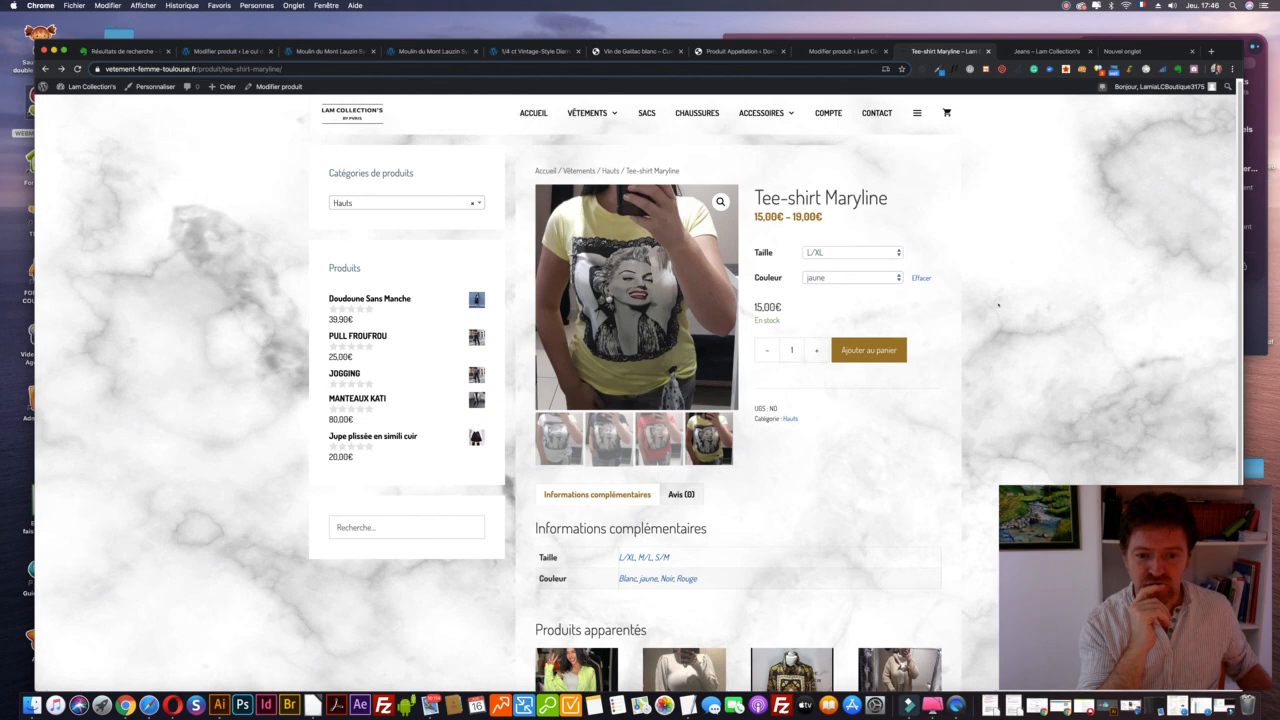
pyautogui.doubleClick(797, 307)
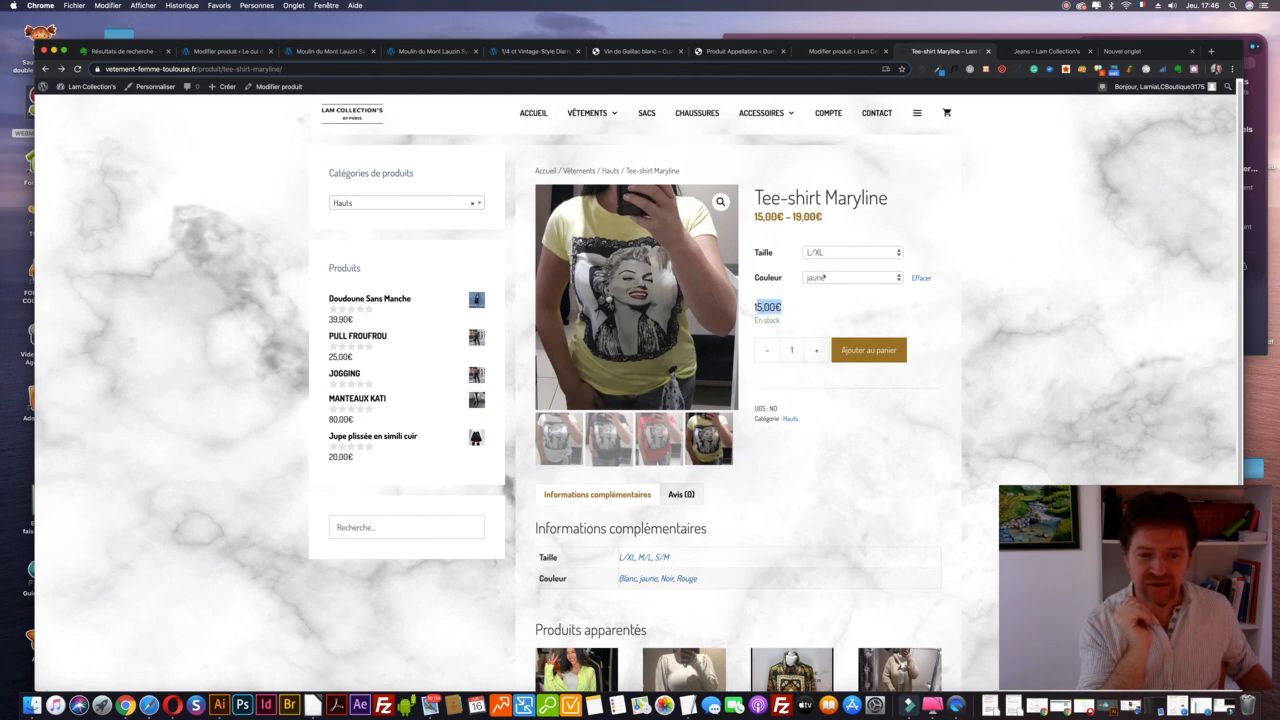
# Clear the tee-shirt's size choice, then select colour Rouge with size S/M to check that variation's price
pyautogui.click(830, 277)
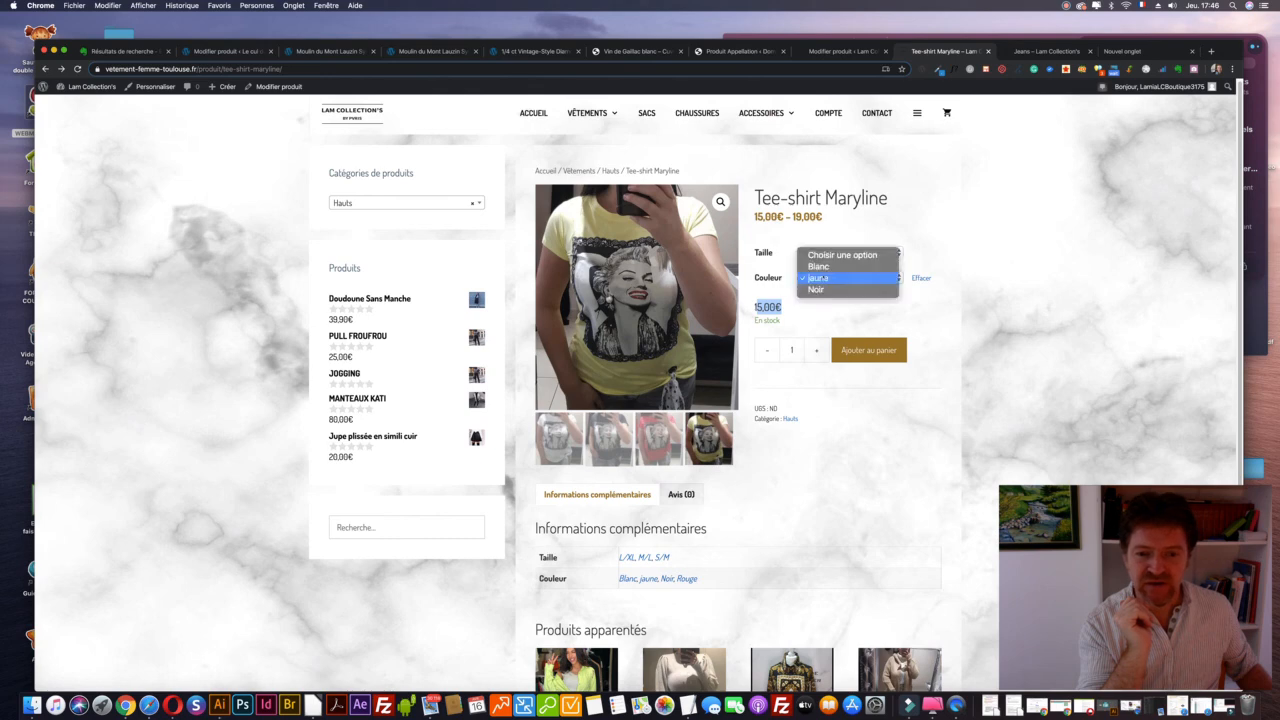
pyautogui.click(830, 277)
pyautogui.click(830, 252)
pyautogui.click(842, 241)
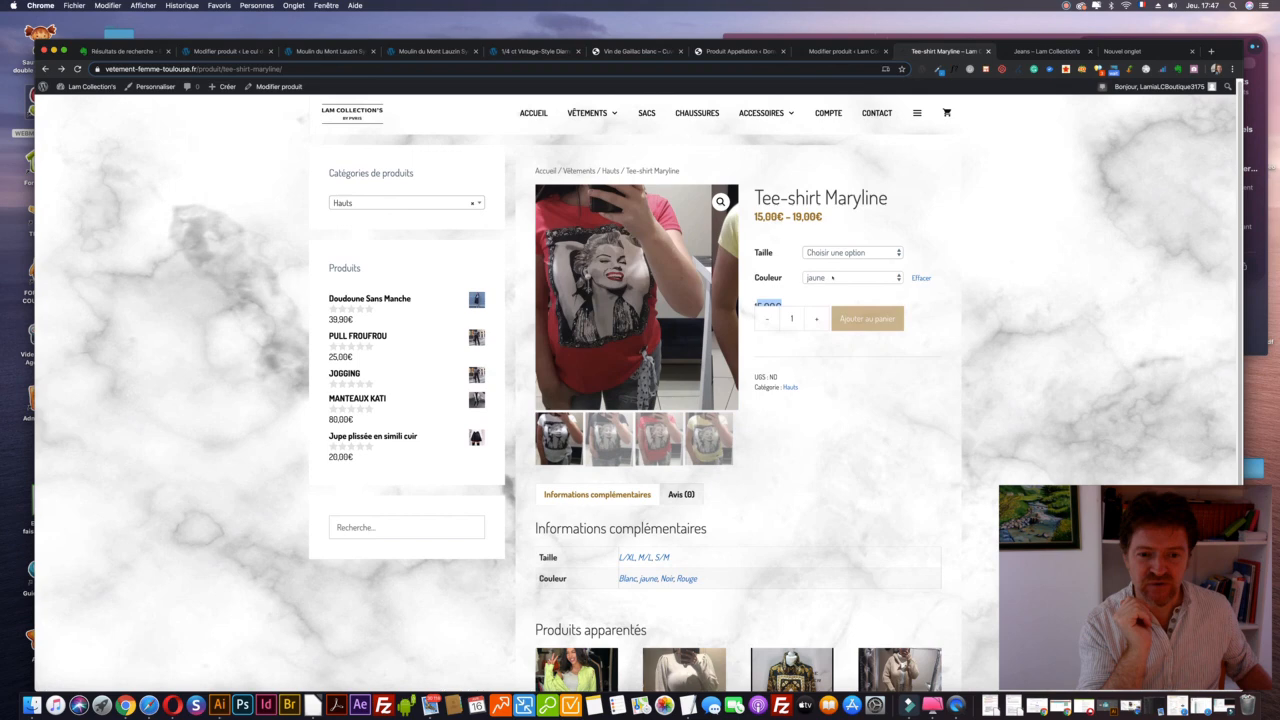
pyautogui.click(830, 277)
pyautogui.click(820, 300)
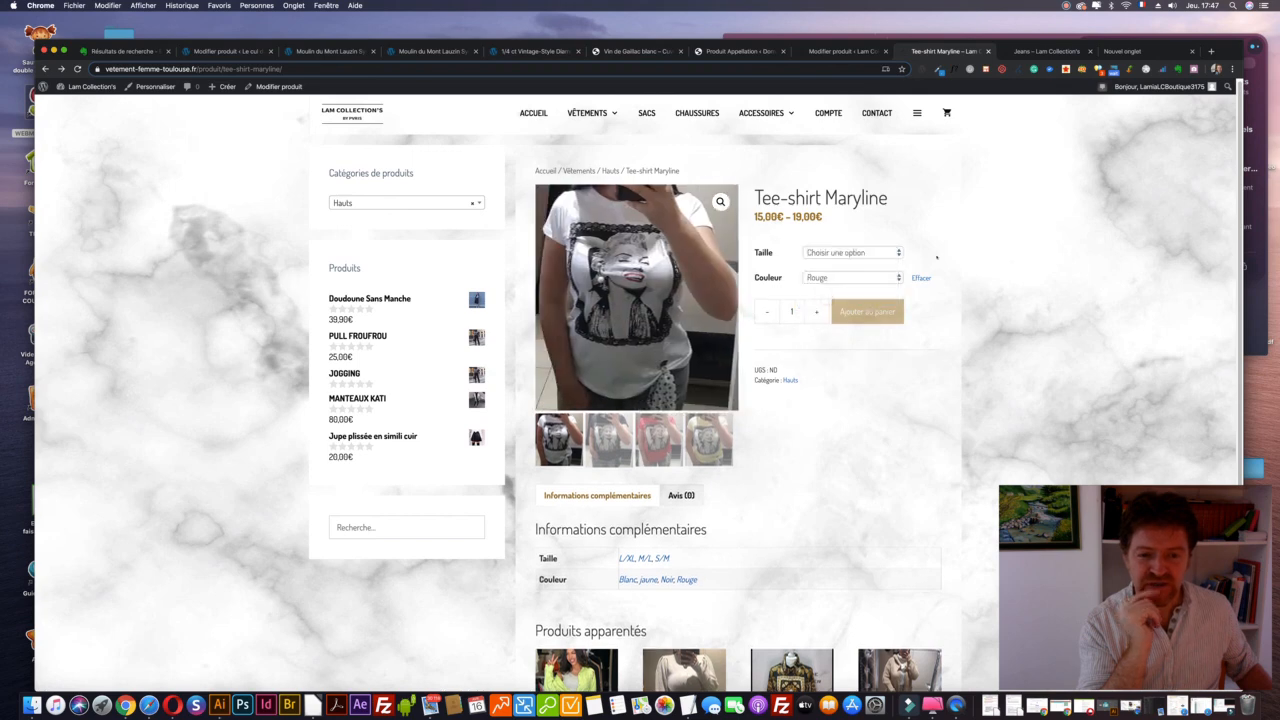
pyautogui.click(867, 253)
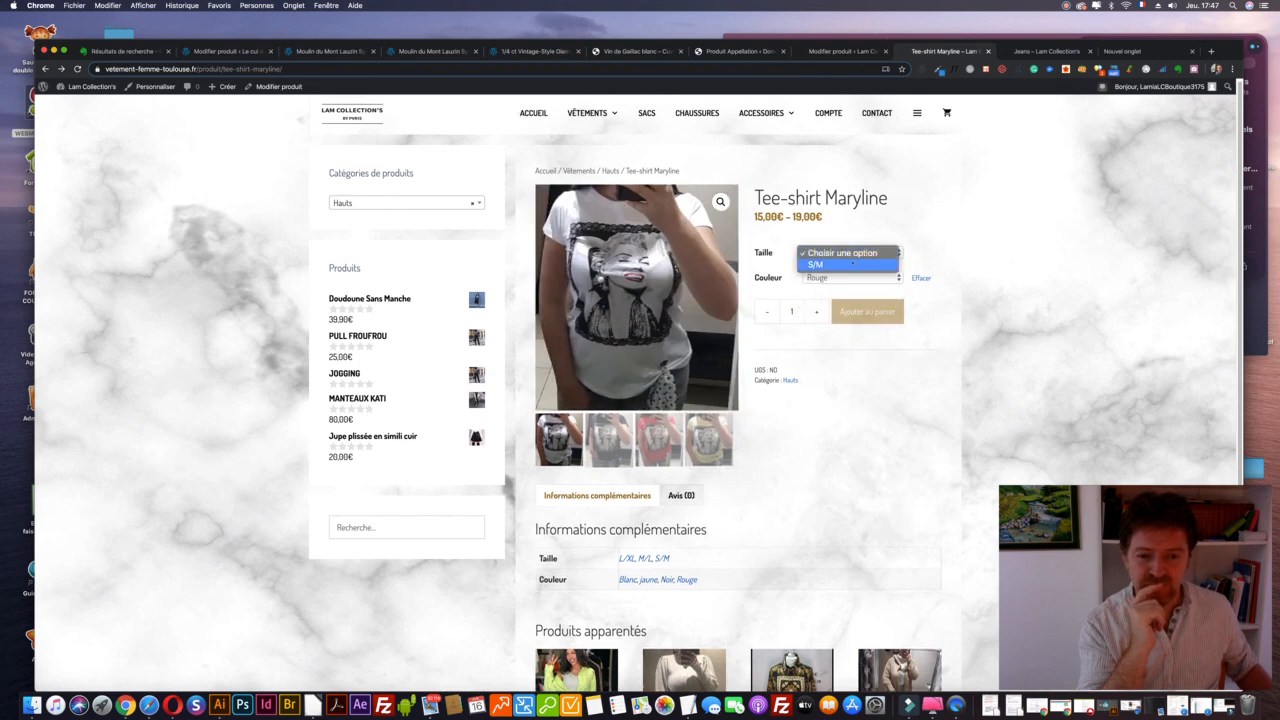
pyautogui.click(860, 264)
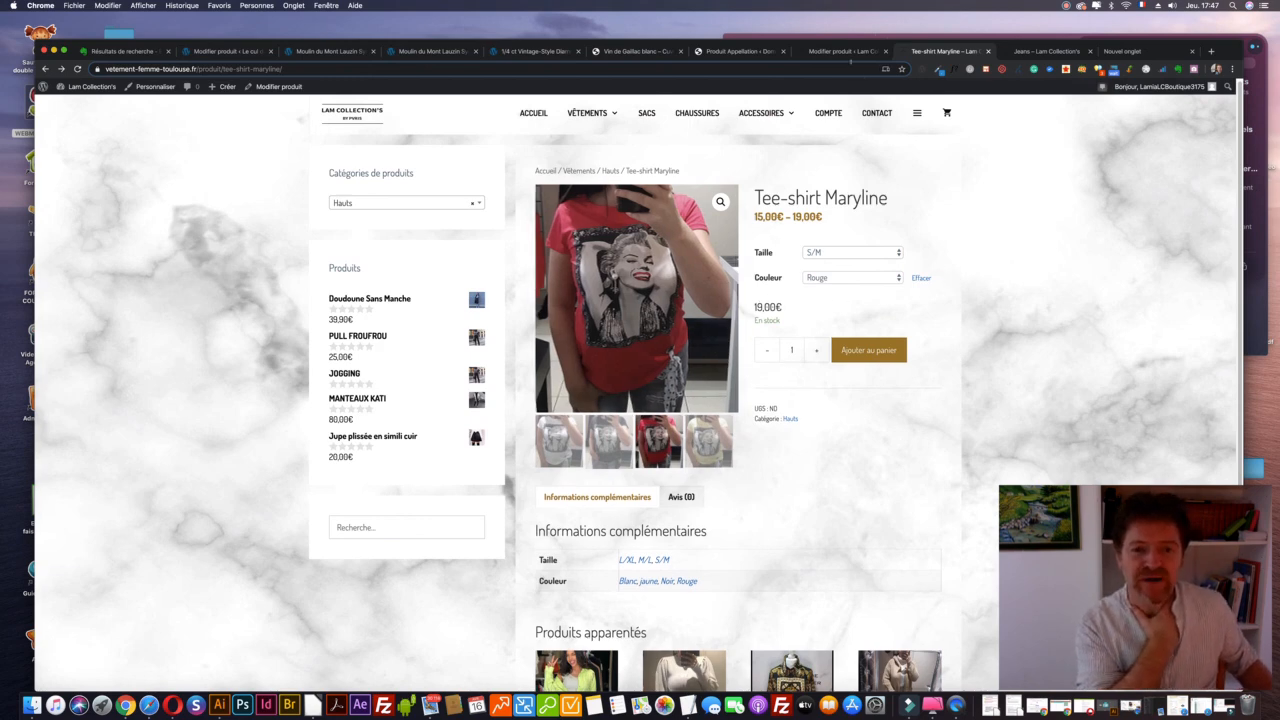
# Return to the tee-shirt's product editor, set the S/M Rouge variation's regular price to 15 €, and save the variation changes
pyautogui.hotkey('ctrl', 'shift', 'Tab')
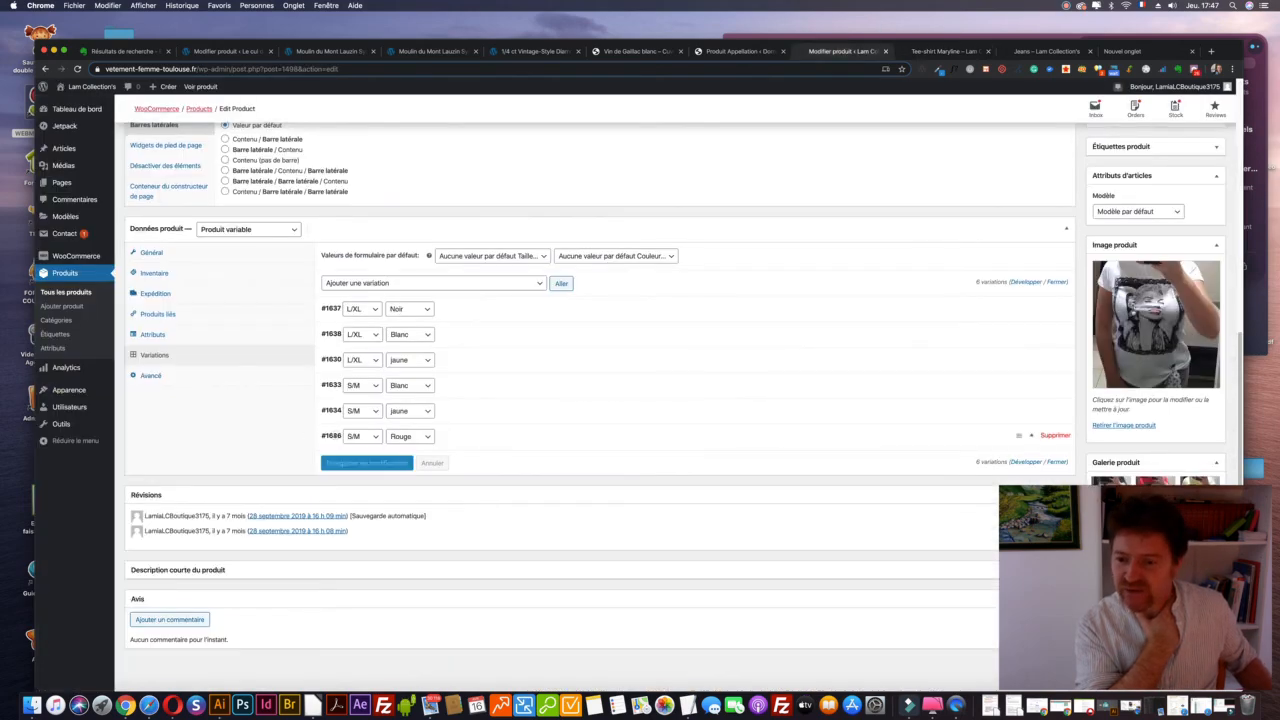
pyautogui.click(333, 436)
pyautogui.click(335, 219)
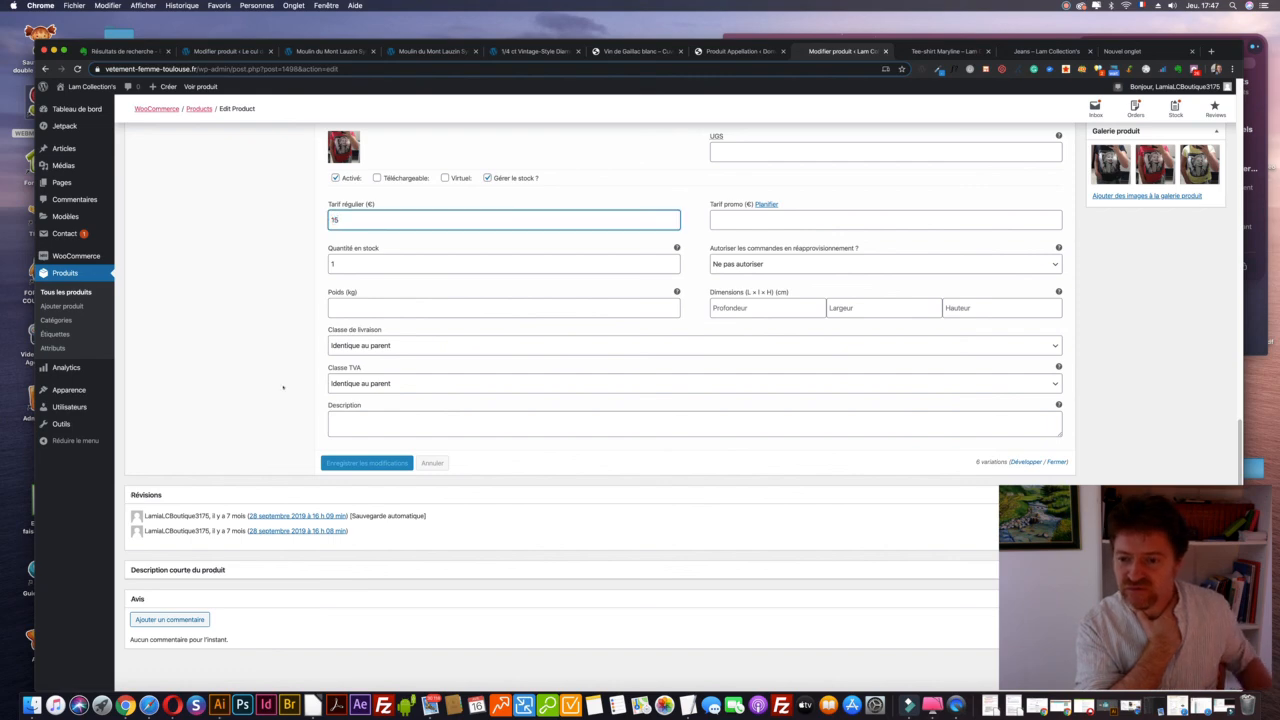
pyautogui.click(345, 262)
pyautogui.click(366, 462)
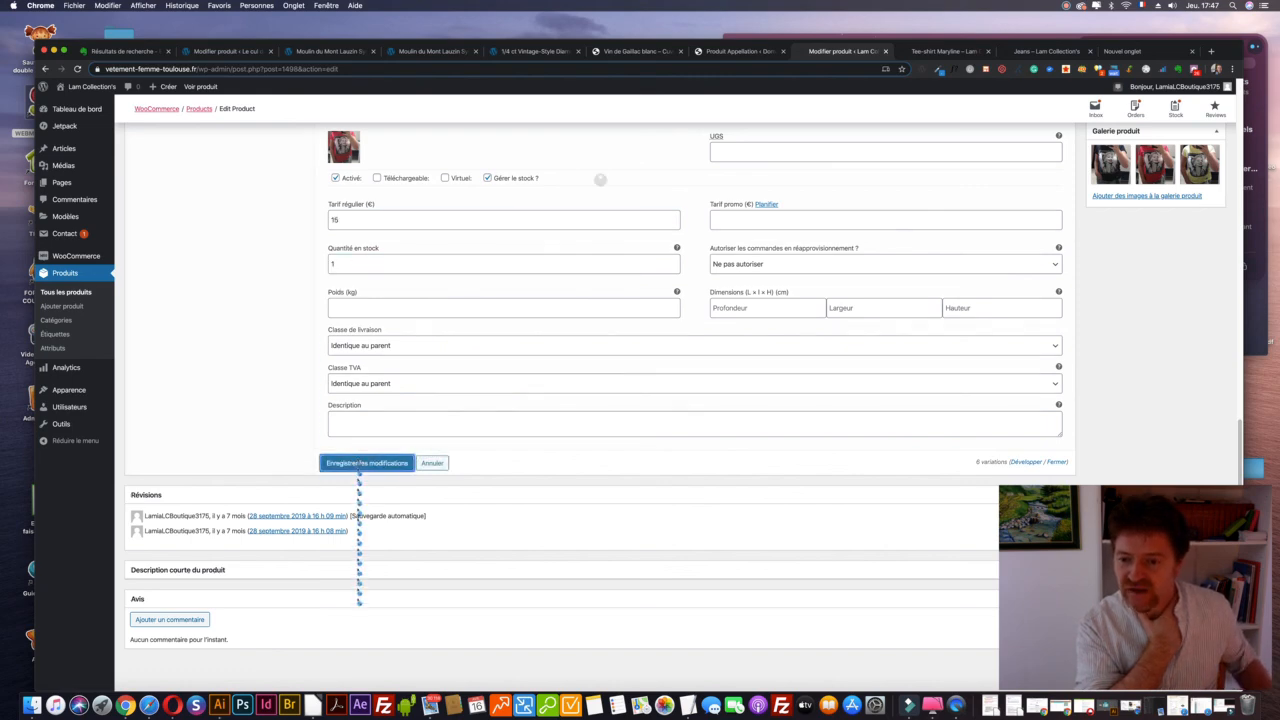
# Switch to the wine product's editor and expand the Contenance attribute to review its values and variation settings
pyautogui.click(222, 52)
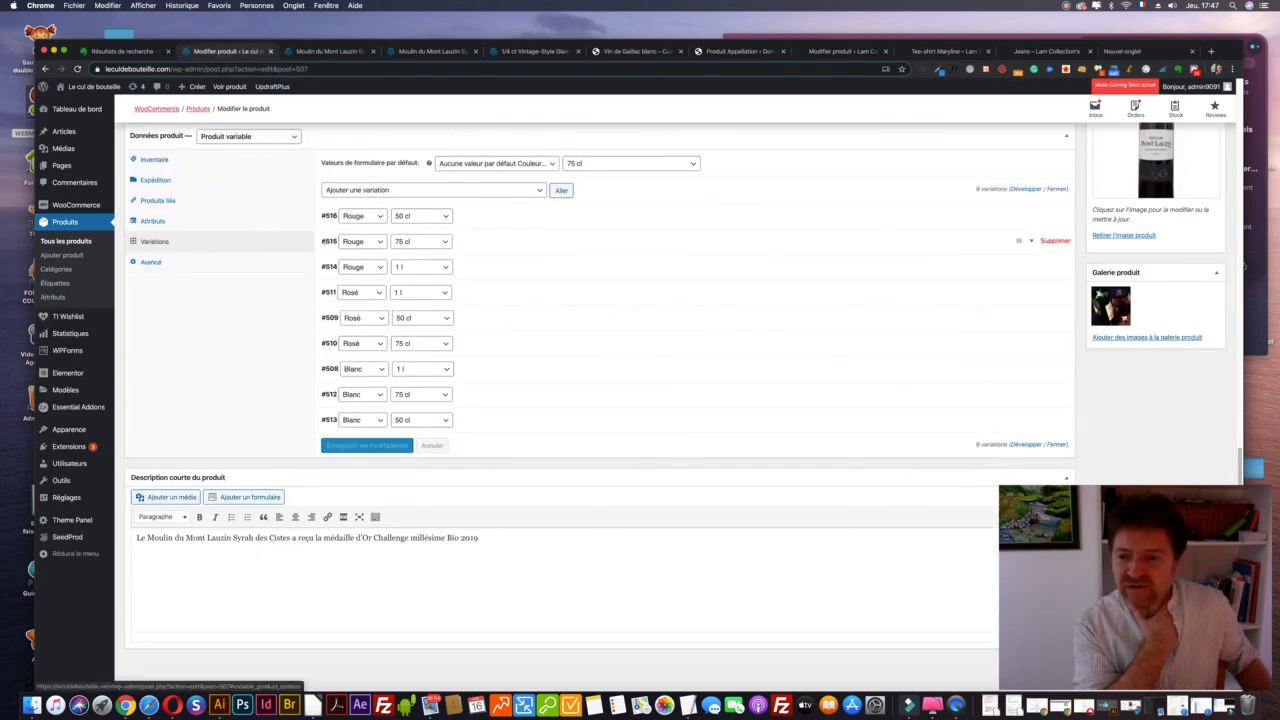
pyautogui.scroll(3, 300, 250)
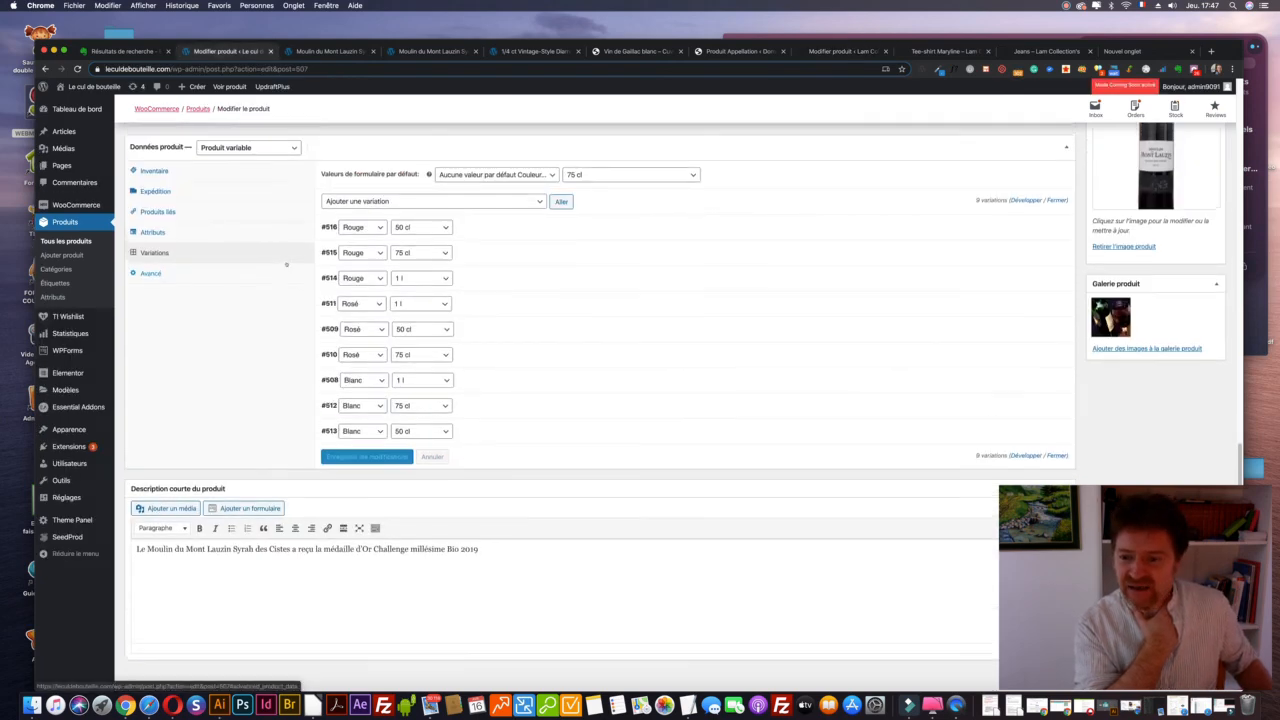
pyautogui.scroll(2, 286, 264)
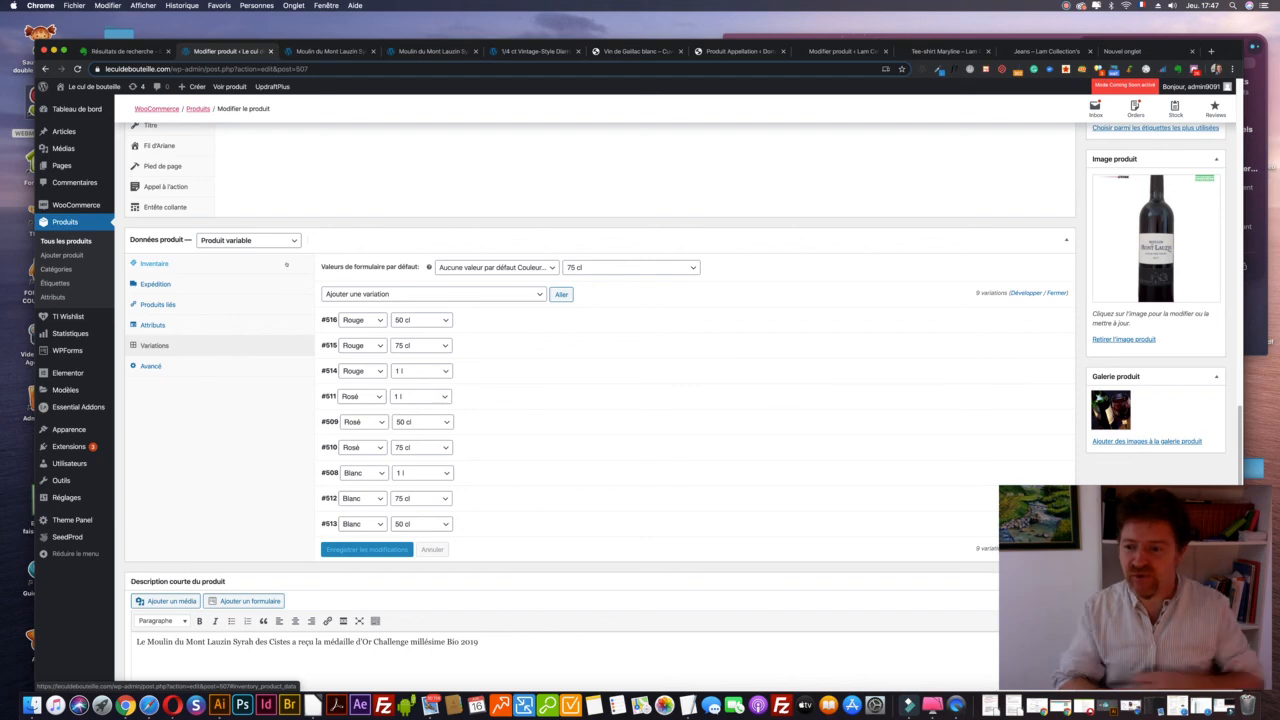
pyautogui.click(152, 325)
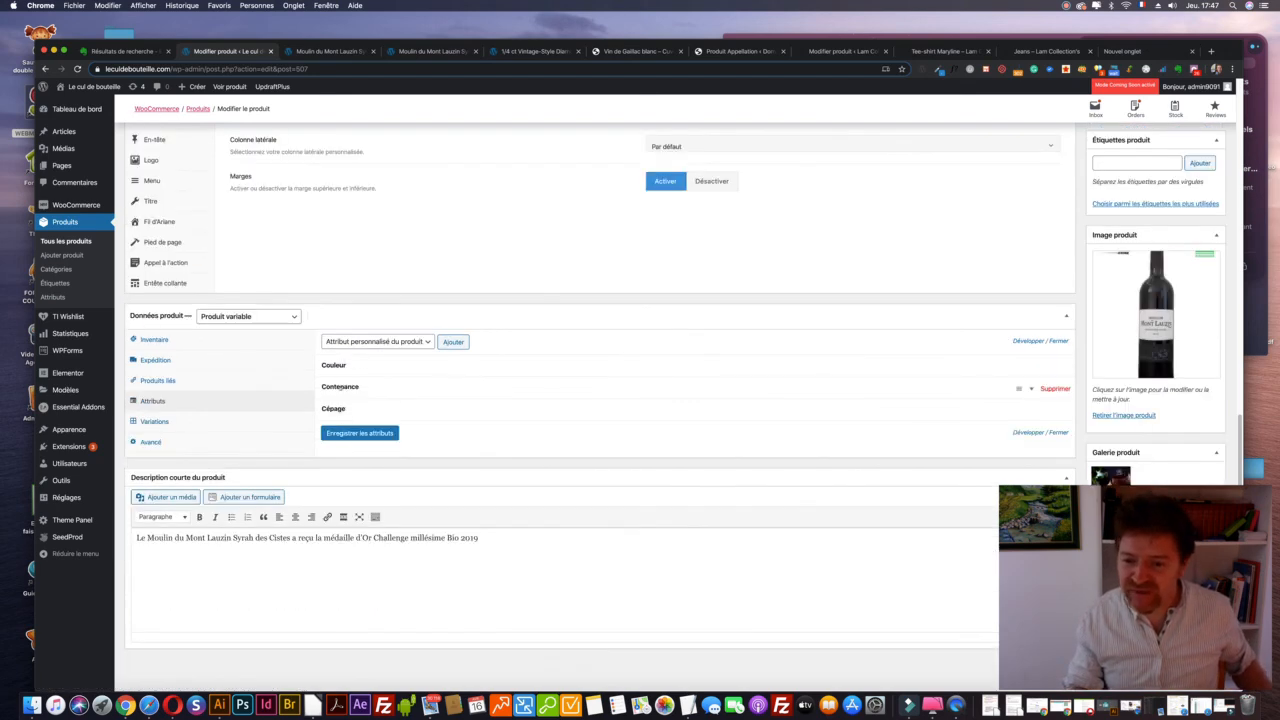
pyautogui.click(340, 386)
pyautogui.scroll(-2, 336, 400)
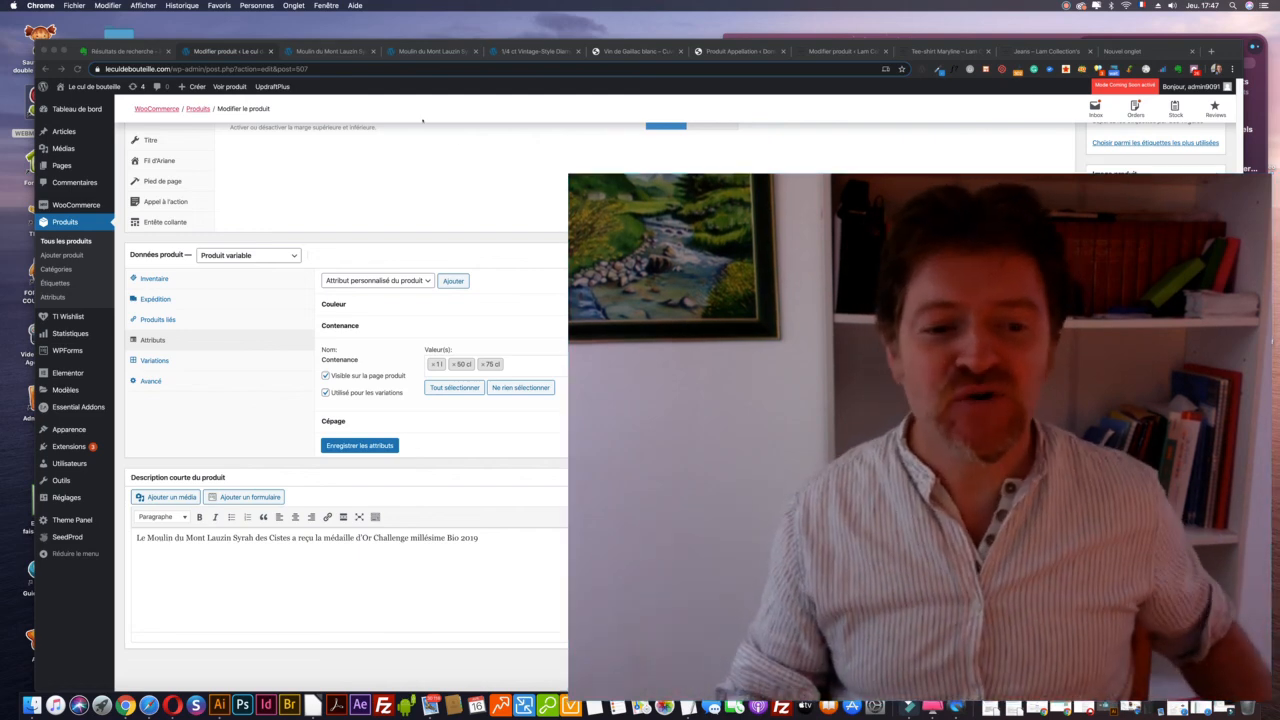
pyautogui.moveTo(568, 175); pyautogui.dragTo(619, 186)
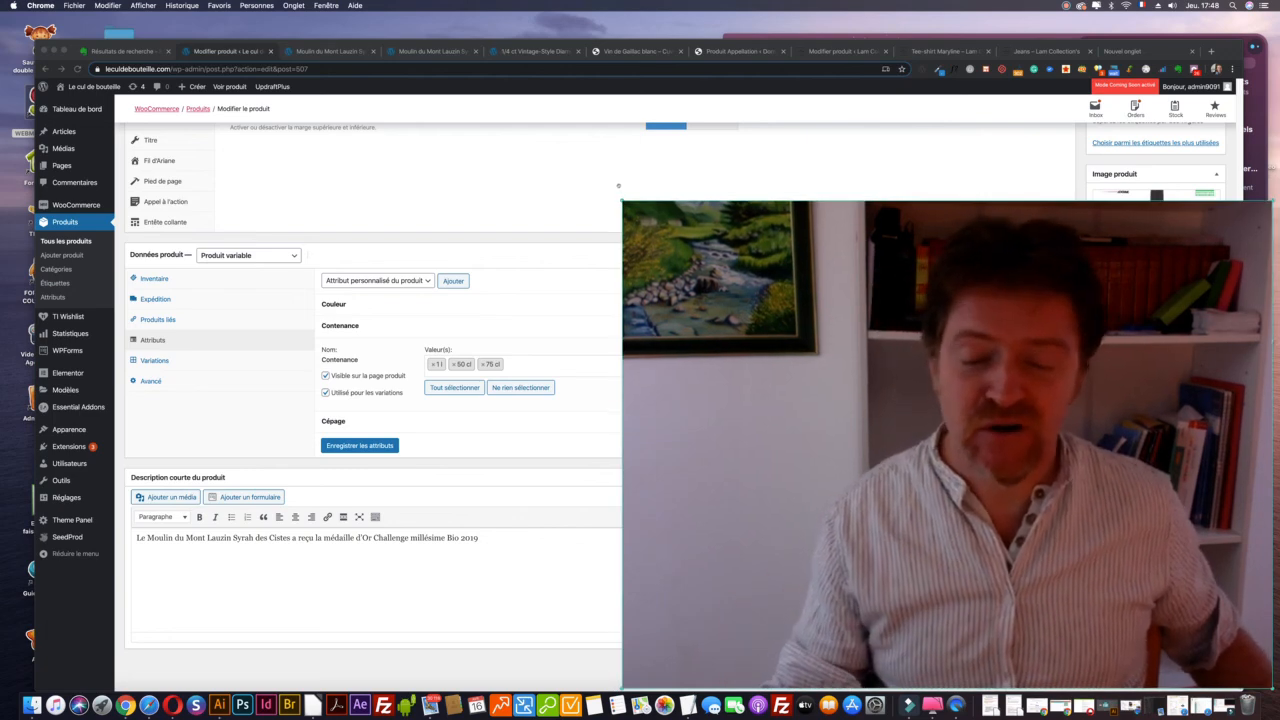
pyautogui.moveTo(618, 185); pyautogui.dragTo(684, 212)
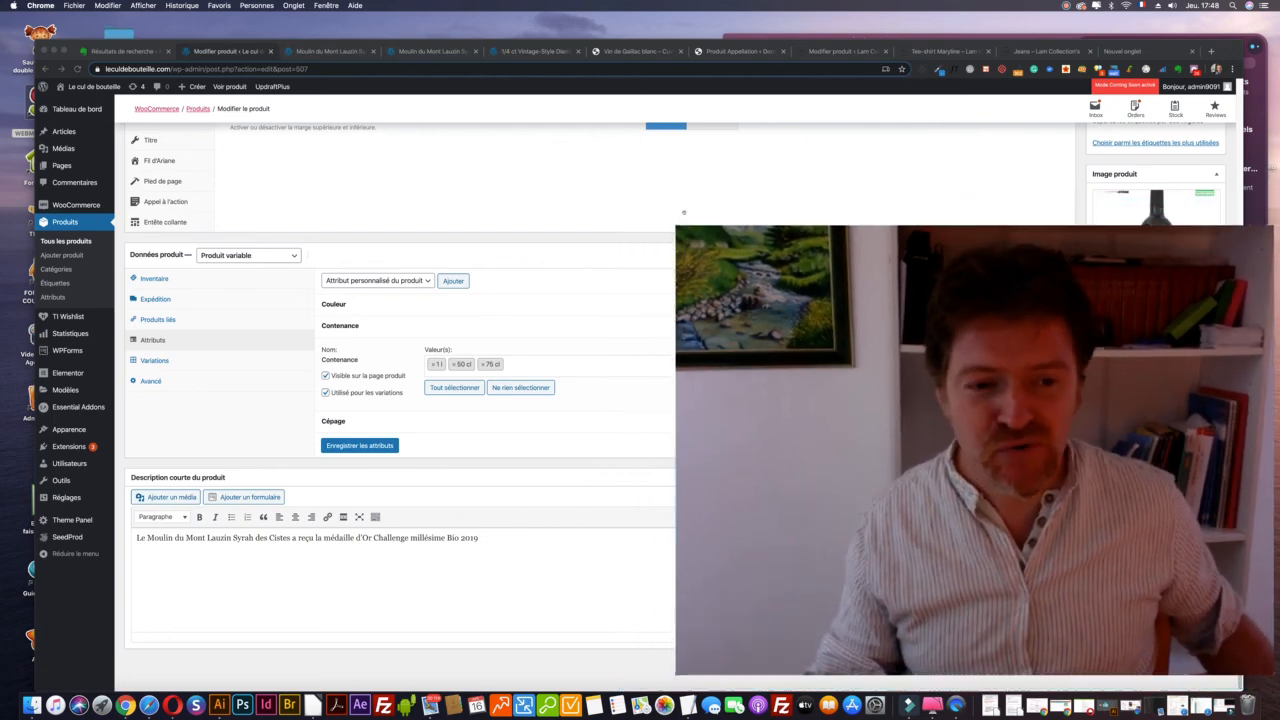